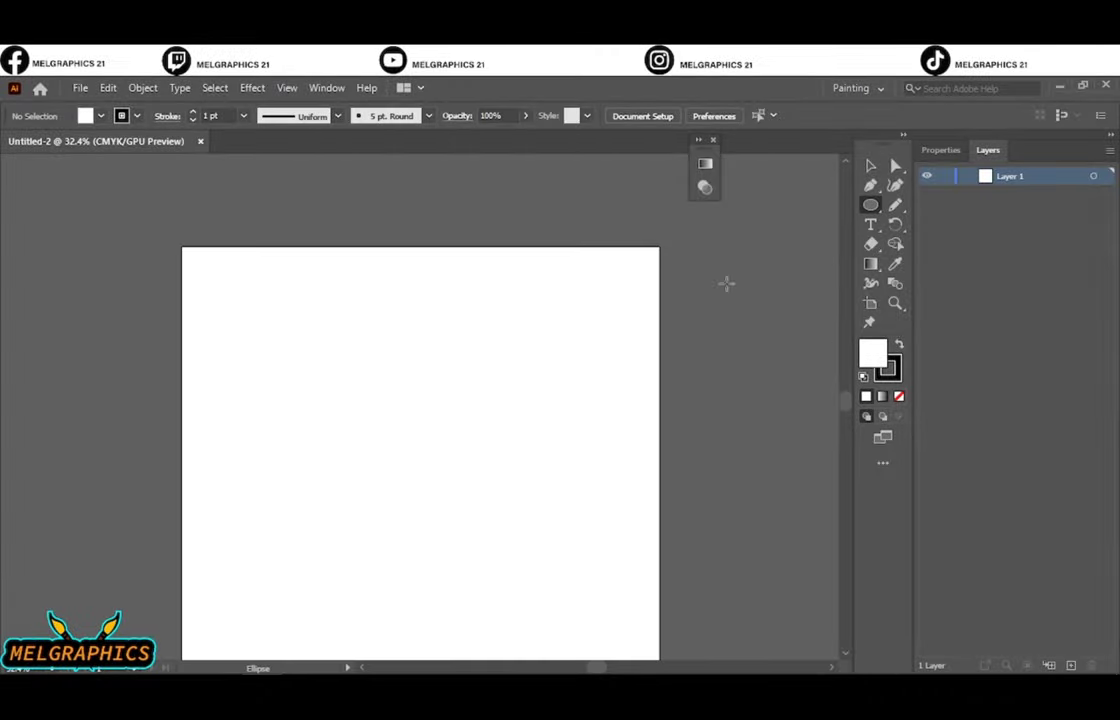
Step: Turn a tall thin cyan ellipse into a new tapered brush in the Brushes panel
drag(726, 284, 733, 608)
double_click(872, 352)
click(1022, 280)
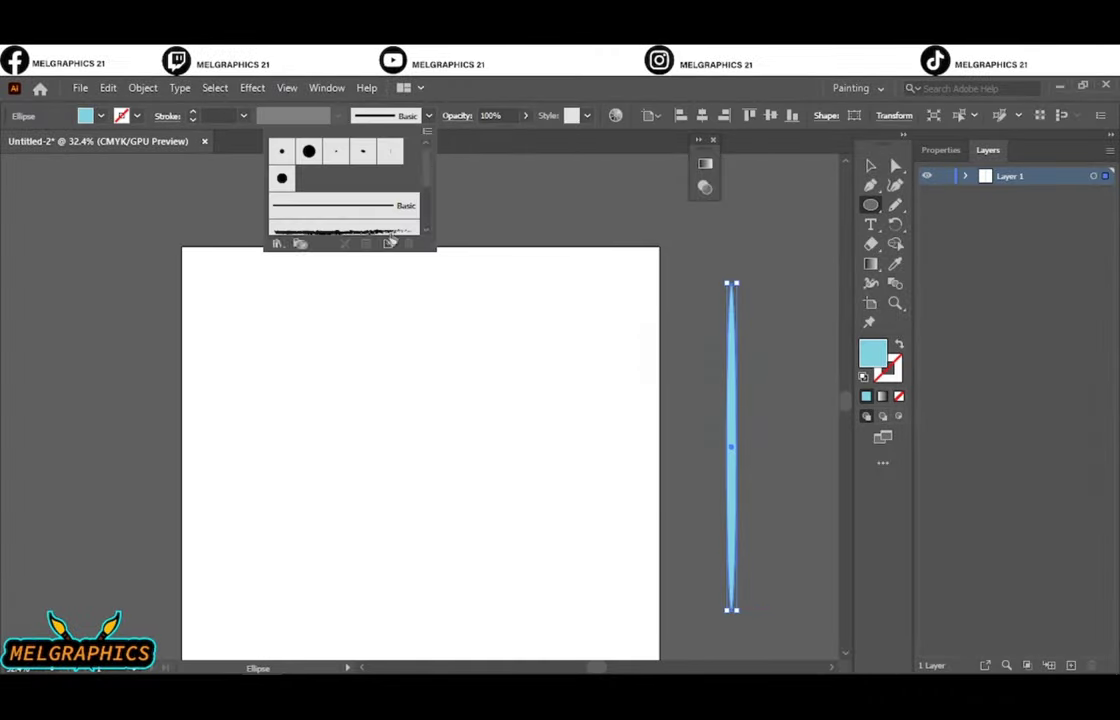
click(895, 204)
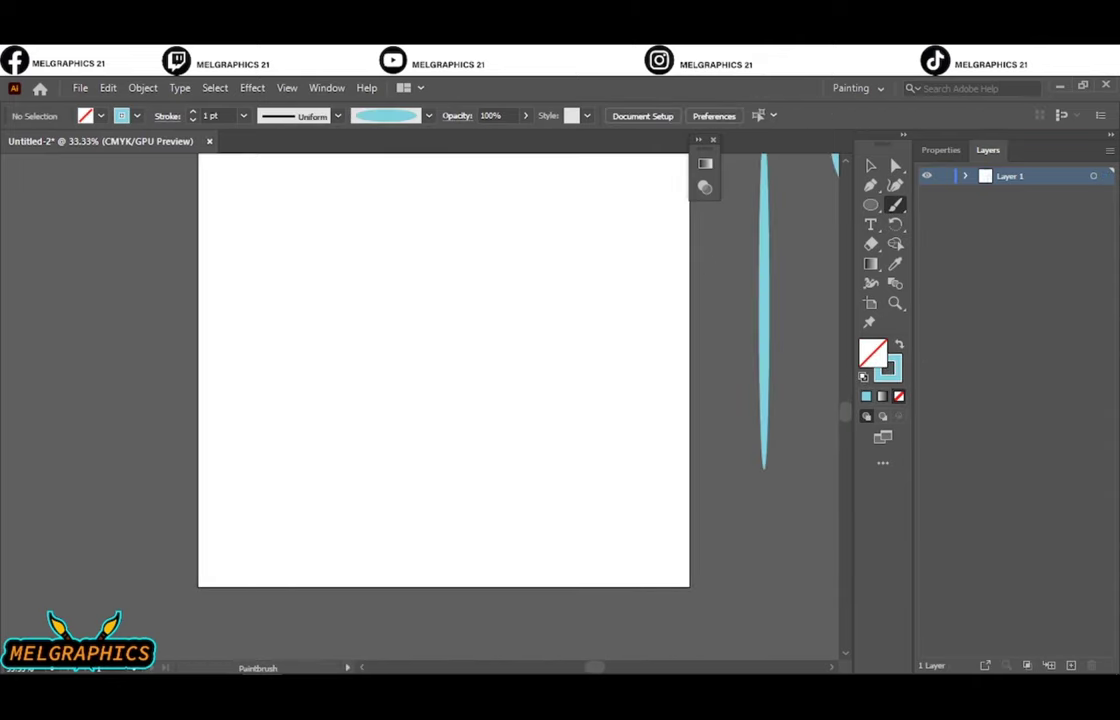
Step: Paint trial cyan strokes, then sketch the C-shaped arc for the top of the head
scroll(344, 345, up, 3)
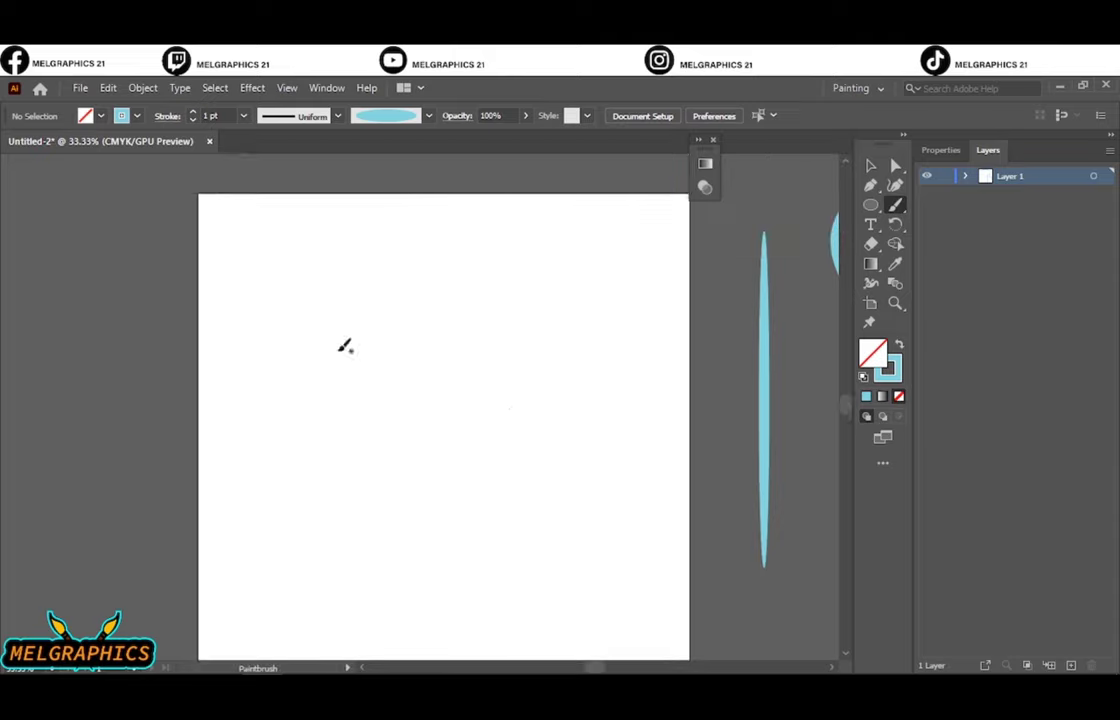
drag(452, 330, 392, 490)
drag(408, 569, 520, 521)
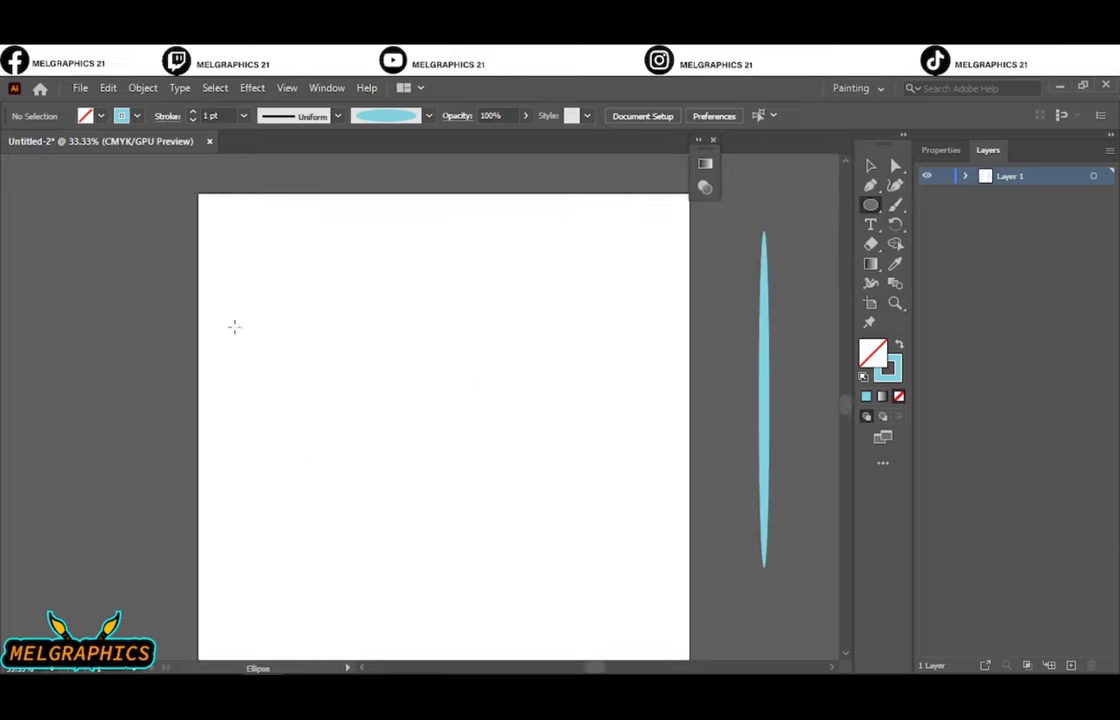
drag(510, 365, 245, 400)
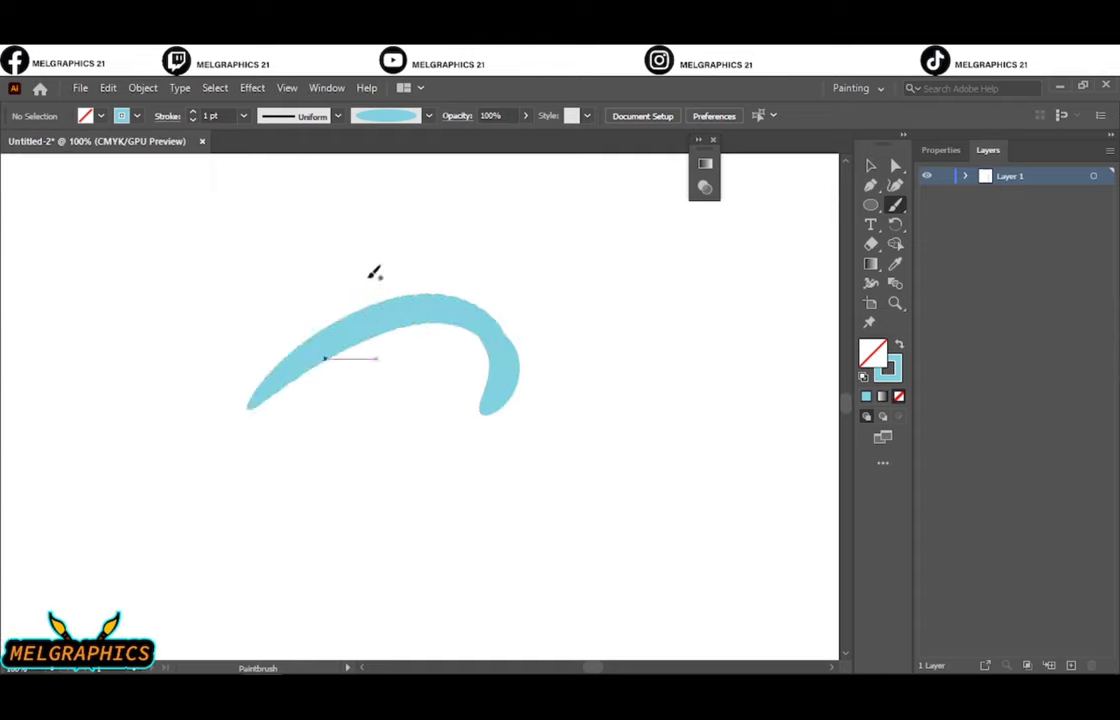
mouse_move(490, 340)
mouse_down()
mouse_move(407, 265)
mouse_move(232, 375)
mouse_move(180, 450)
mouse_up()
key(ctrl+z)
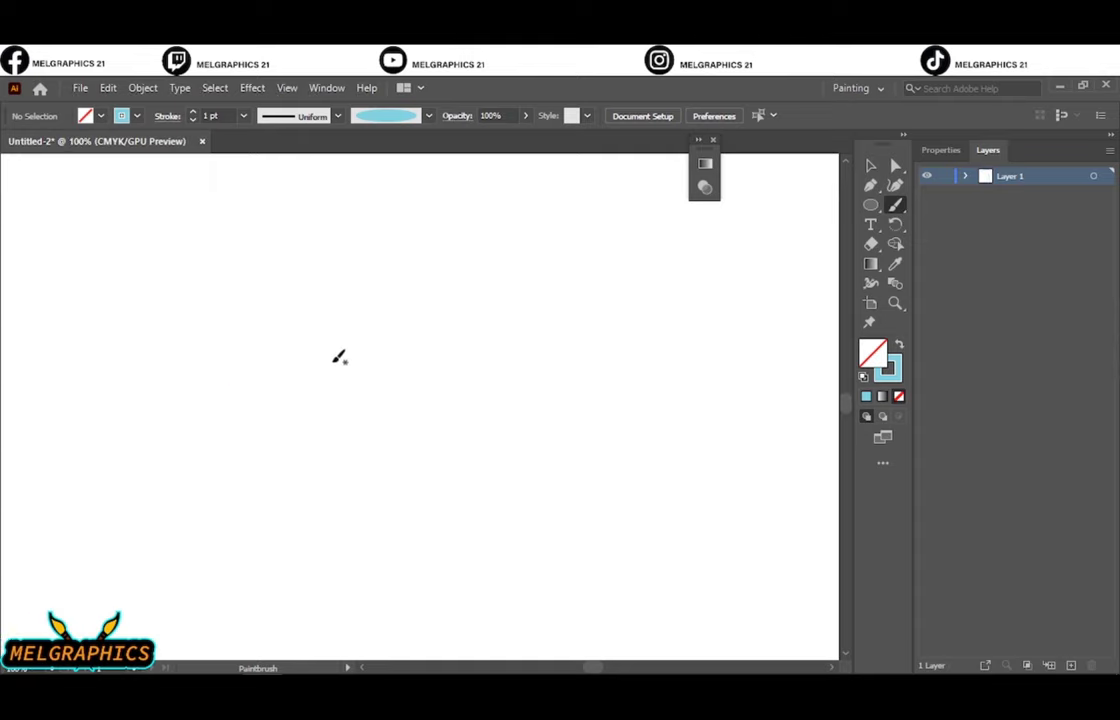
mouse_move(270, 370)
mouse_down()
mouse_move(425, 500)
mouse_move(325, 262)
mouse_move(520, 190)
mouse_move(590, 350)
mouse_up()
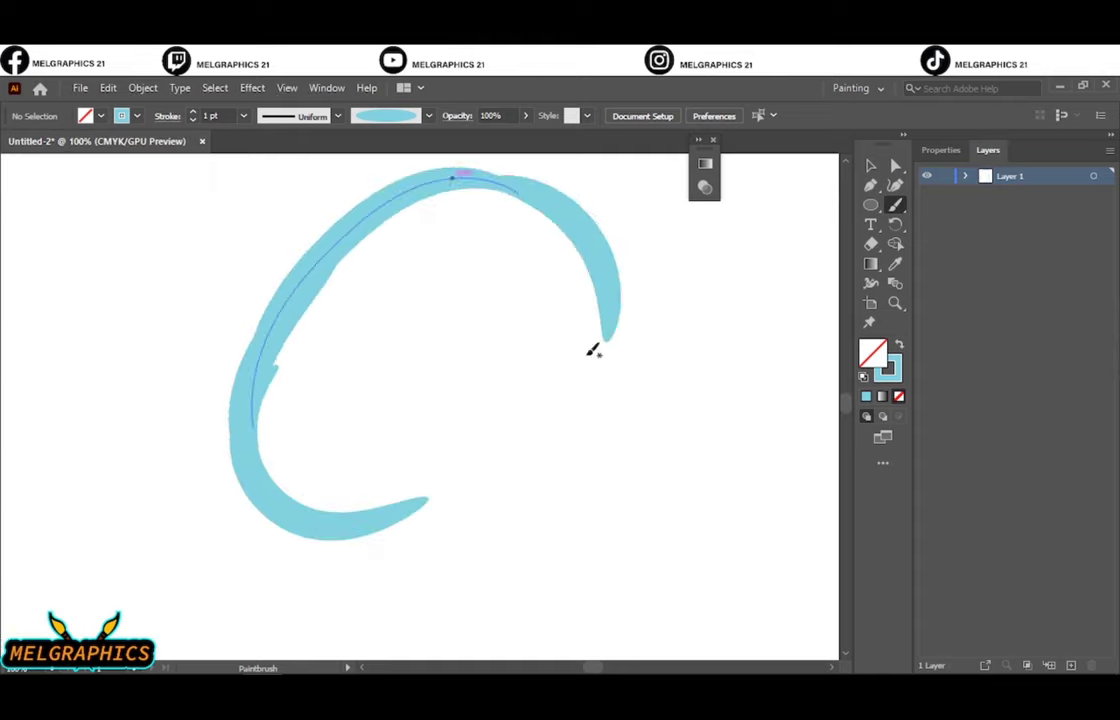
Step: Sketch the hooked chin, the brow line under the dome and a lower lip line
scroll(588, 350, right, 3)
mouse_move(318, 520)
mouse_down()
mouse_move(337, 555)
mouse_move(417, 580)
mouse_up()
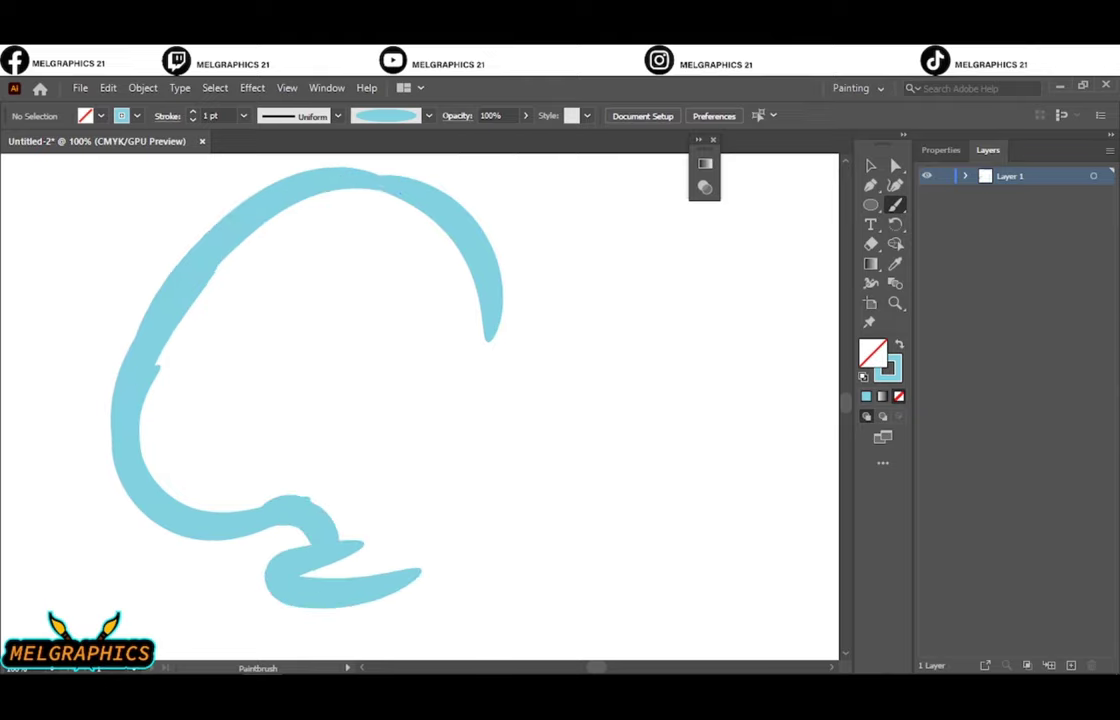
key(ctrl+z)
scroll(215, 555, right, 2)
drag(215, 555, 455, 522)
drag(268, 416, 405, 325)
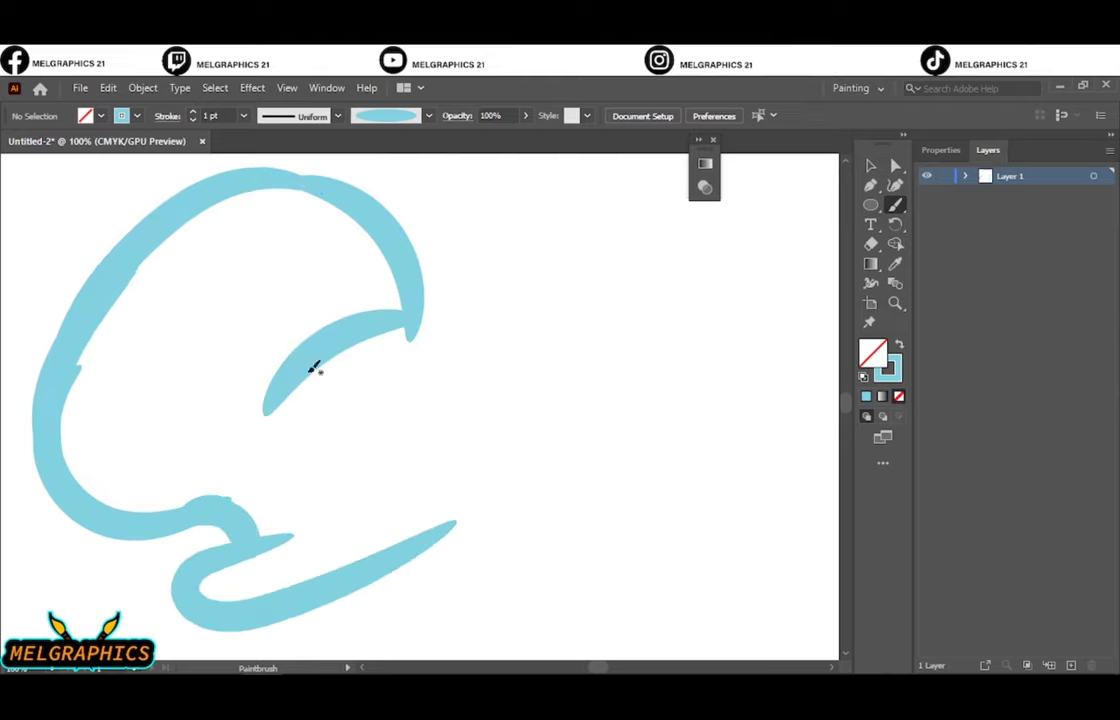
mouse_move(312, 367)
mouse_down()
mouse_move(395, 412)
mouse_move(330, 340)
mouse_up()
key(ctrl+z)
Step: Sketch the eye loop and the long hooked nose
drag(395, 440, 348, 335)
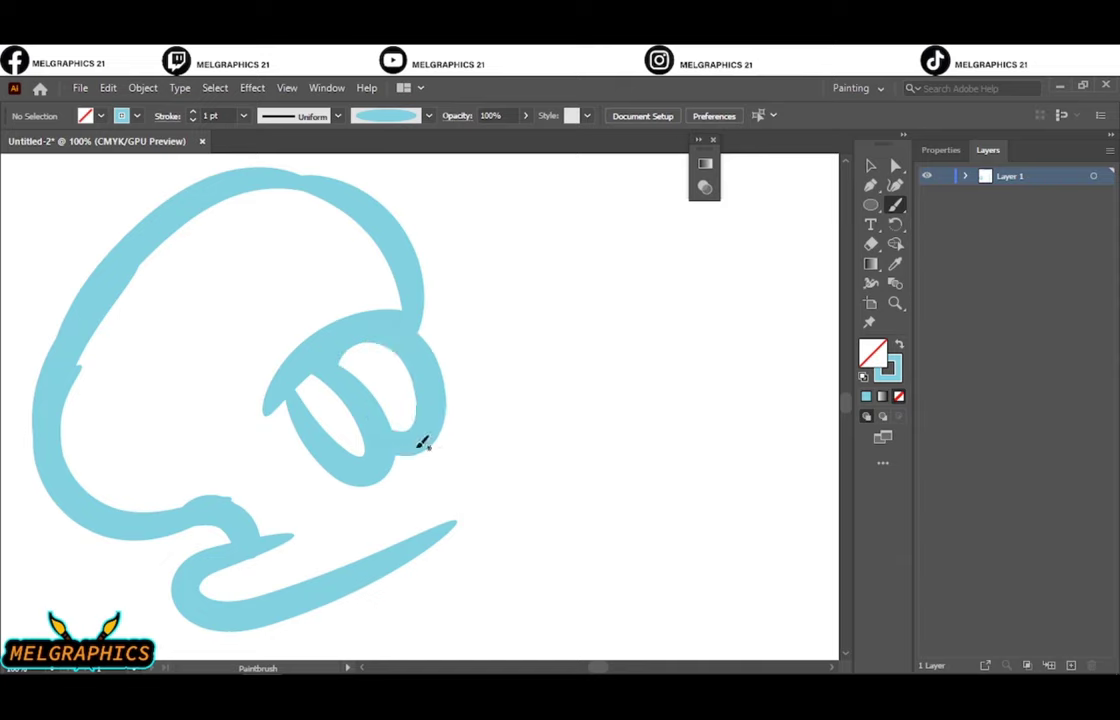
drag(420, 442, 510, 475)
drag(470, 516, 565, 575)
Step: Select all sketch strokes and rotate them slightly clockwise
key(ctrl+0)
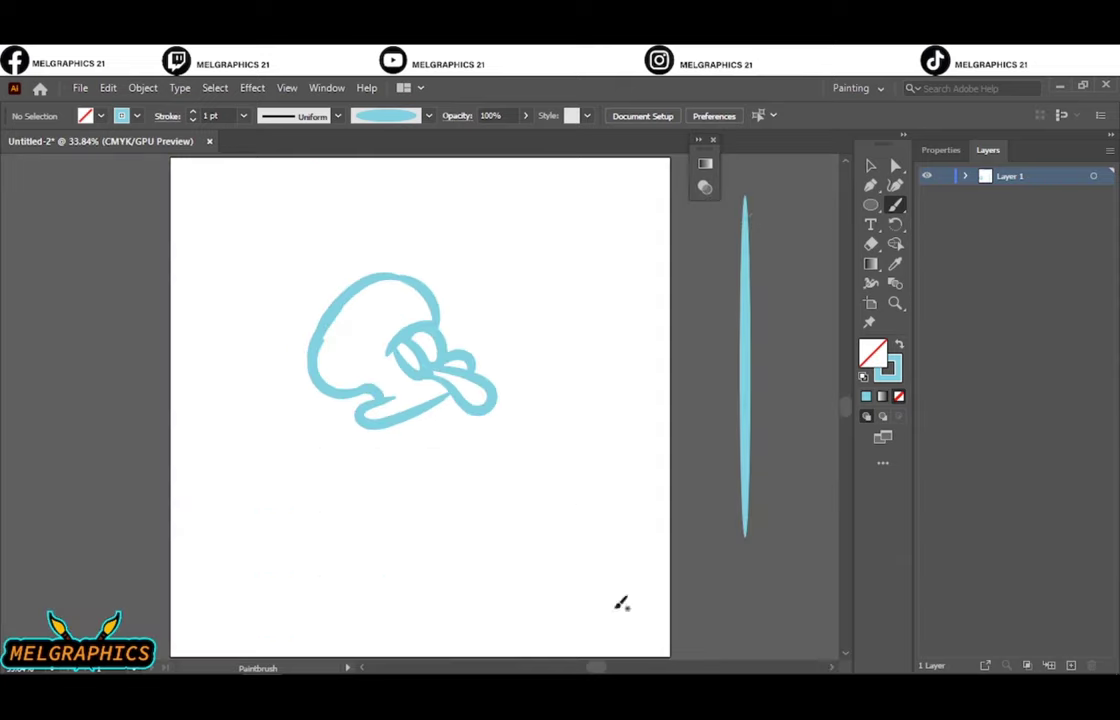
key(v)
key(ctrl+a)
drag(565, 265, 570, 283)
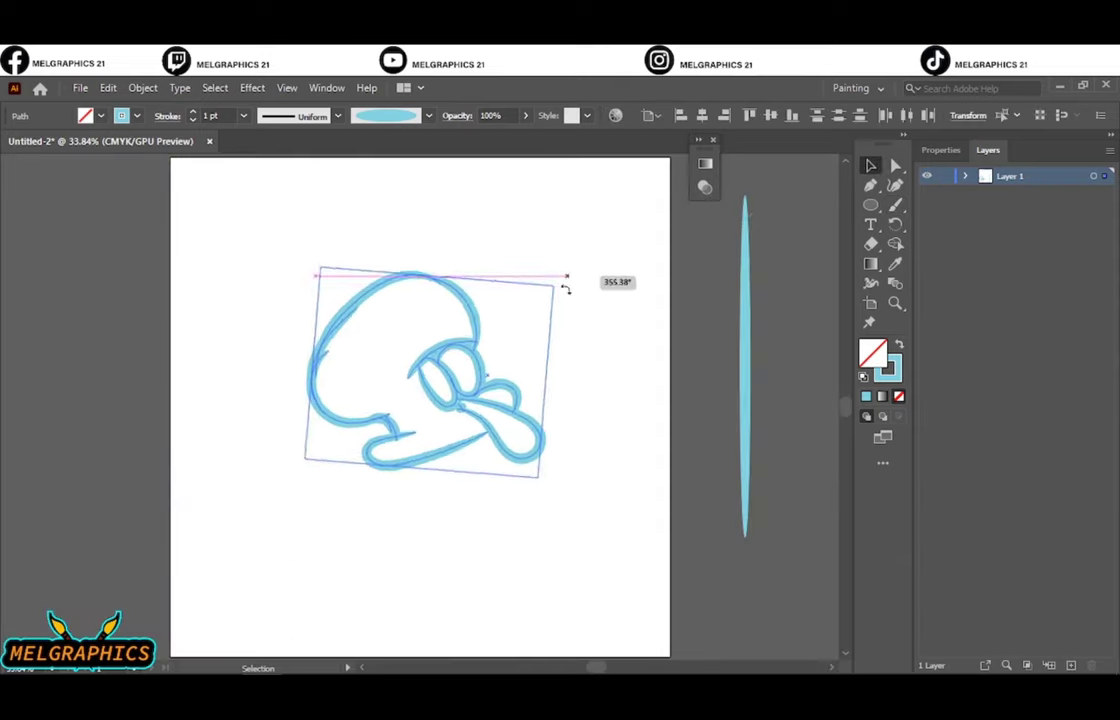
key(ctrl+shift+a)
Step: Add a drooping nose stroke and replace the old lower lip with a new loop and mouth line
key(ctrl+plus)
key(ctrl+plus)
key(b)
drag(397, 360, 400, 338)
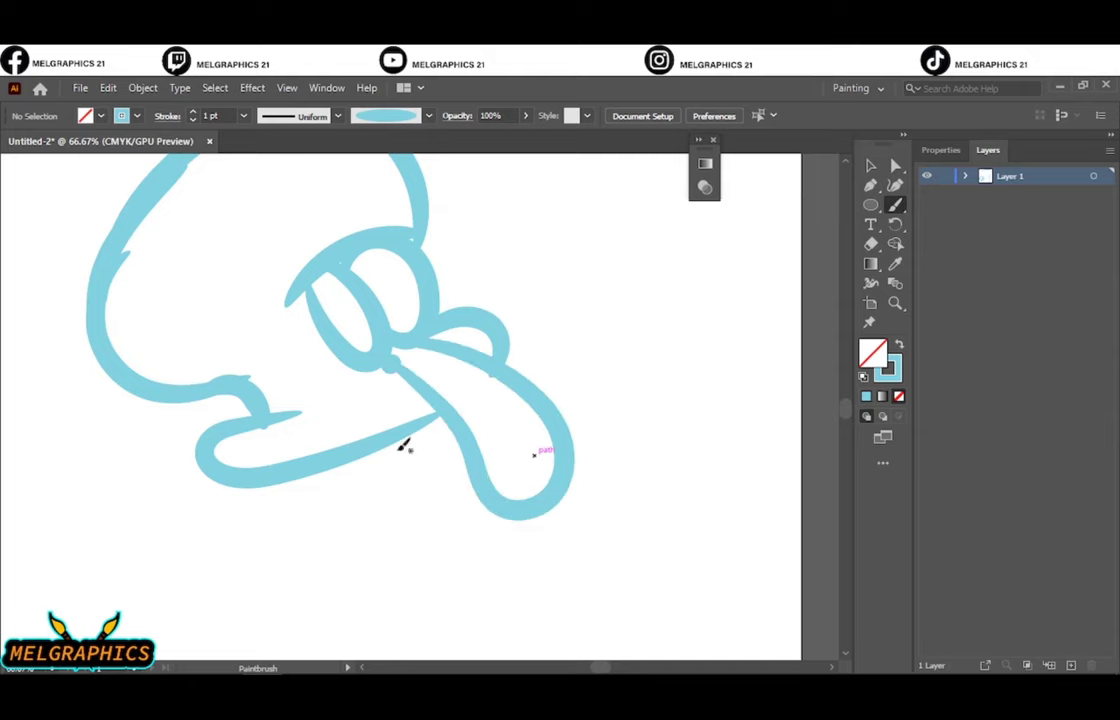
key(v)
click(365, 453)
key(Delete)
key(b)
drag(215, 462, 445, 425)
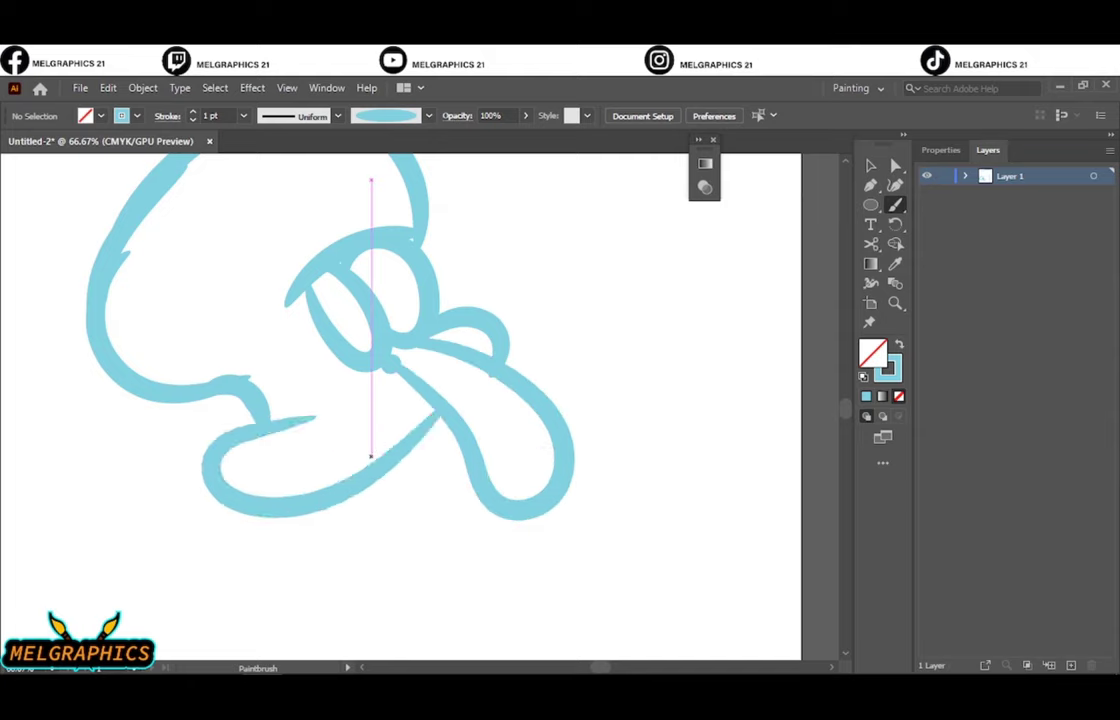
key(ctrl+z)
mouse_move(327, 405)
mouse_down()
mouse_move(445, 425)
mouse_move(428, 390)
mouse_up()
Step: Delete the lower lip strokes, then restore them with undo
key(v)
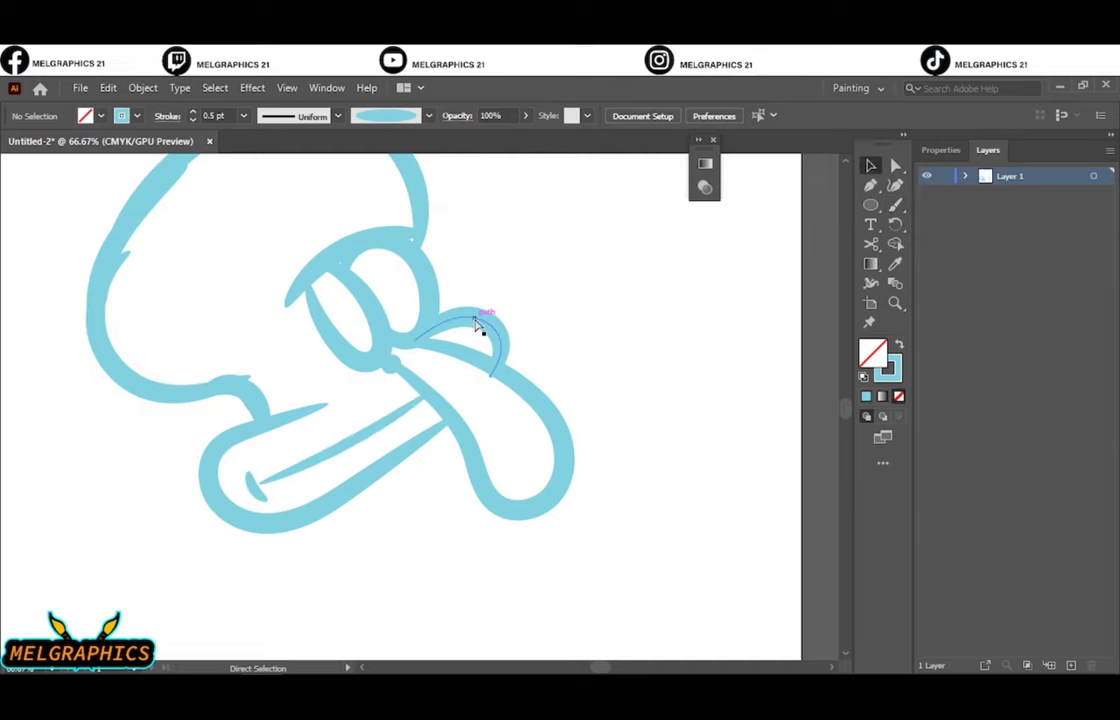
key(ctrl+0)
click(375, 475)
key(Delete)
key(ctrl+z)
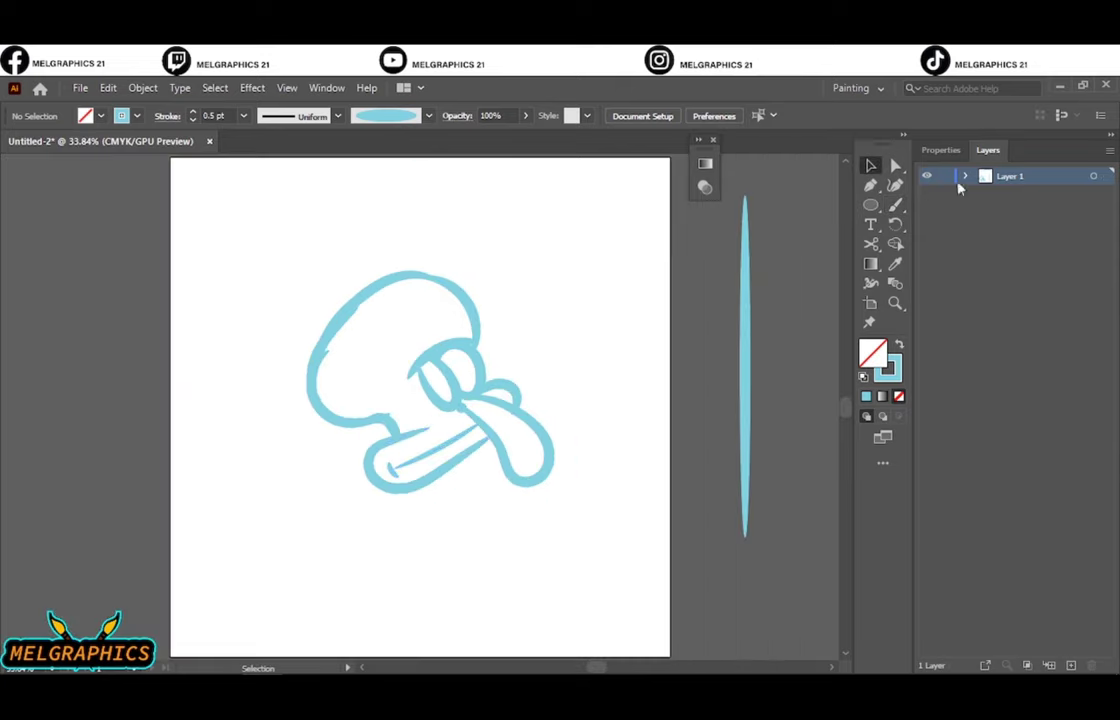
Step: Fade the sketch layer to 36% opacity, lock it, and switch to Layer 2
click(1093, 193)
click(525, 115)
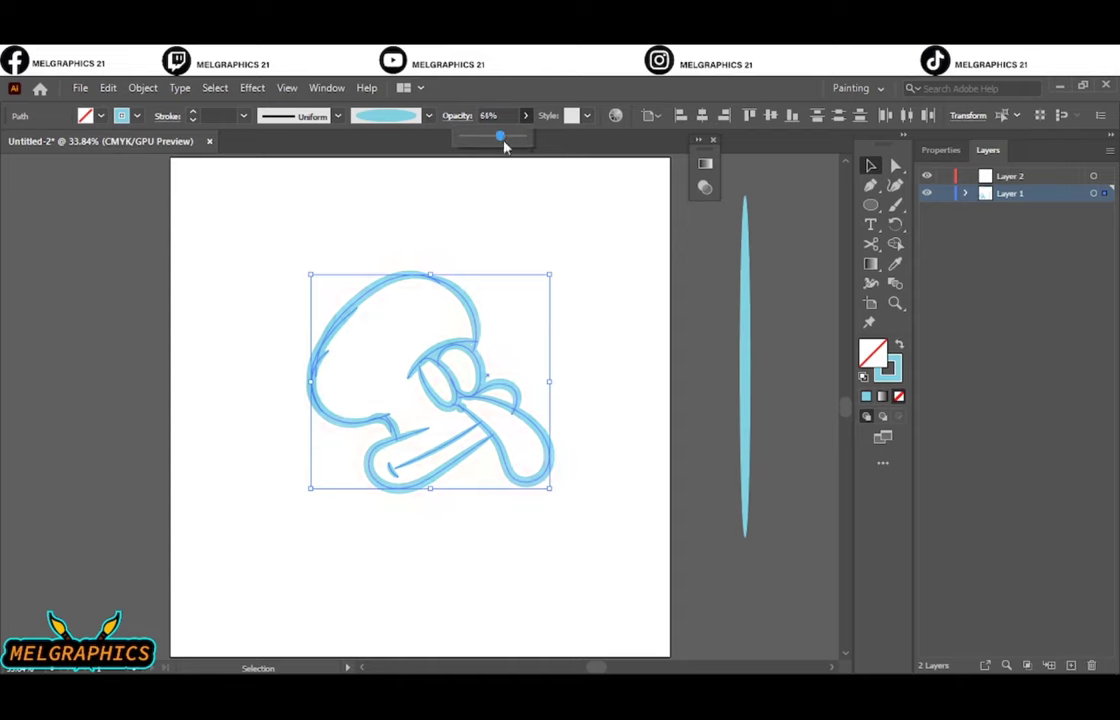
drag(466, 125, 423, 125)
click(944, 193)
click(1000, 175)
Step: Make a green tall-ellipse art brush and paint the green brow arc over the eye
scroll(465, 392, up, 2)
key(b)
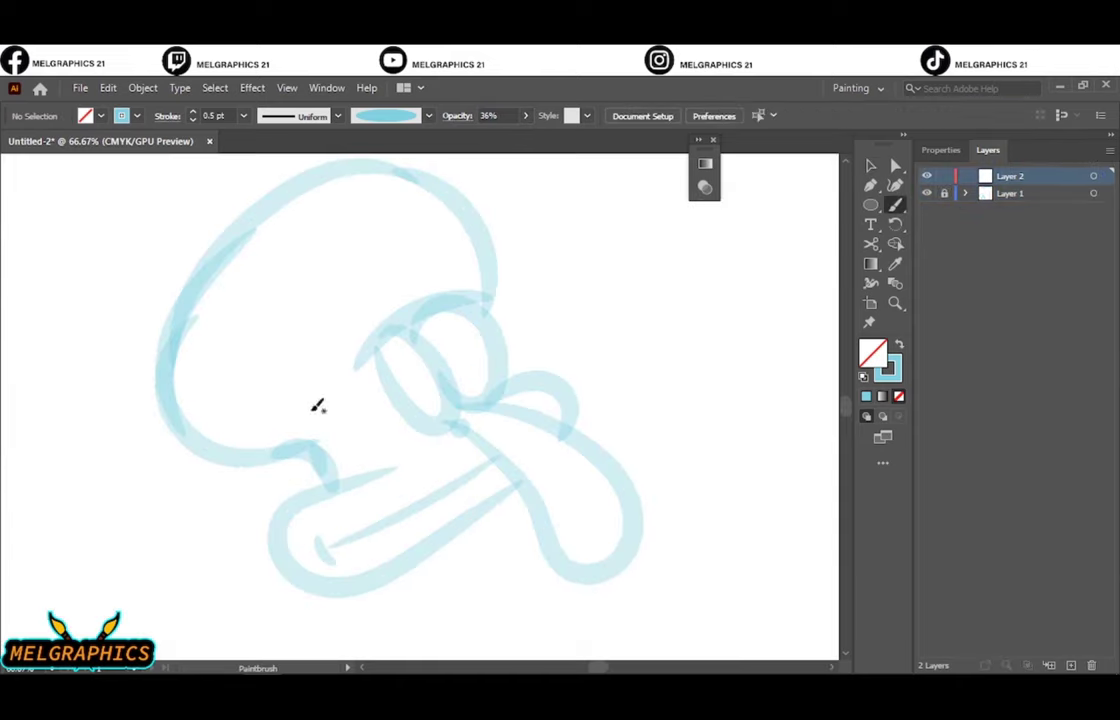
key(ctrl+minus)
key(ctrl+minus)
key(m)
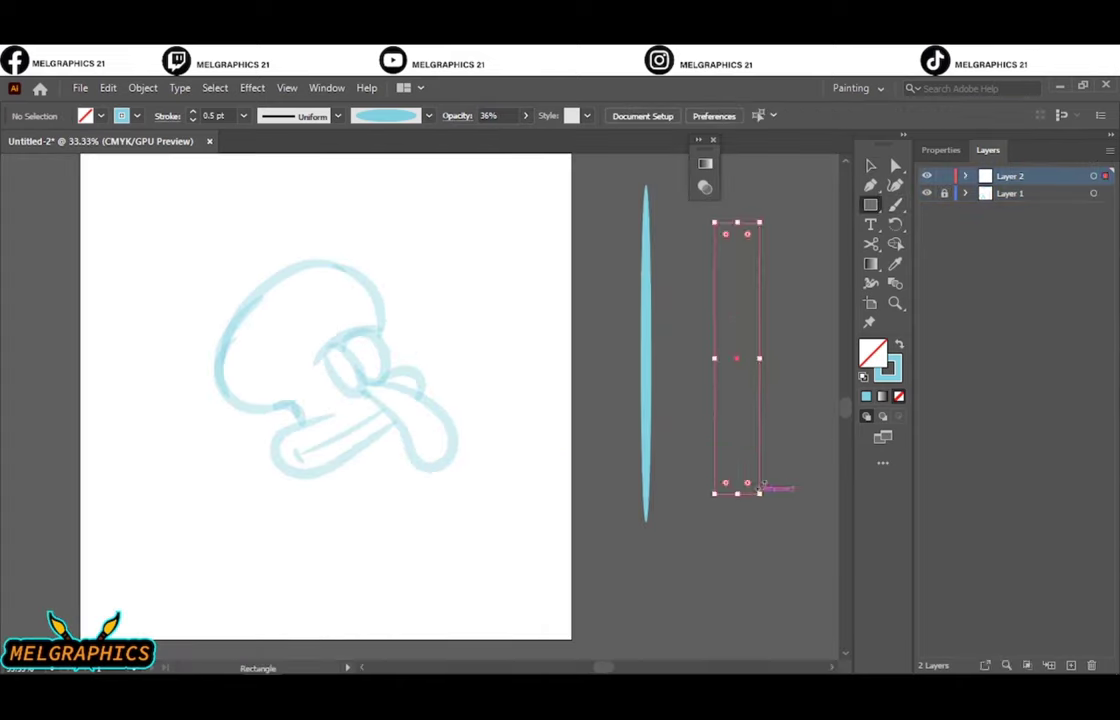
click(899, 345)
key(l)
drag(741, 250, 743, 590)
double_click(872, 352)
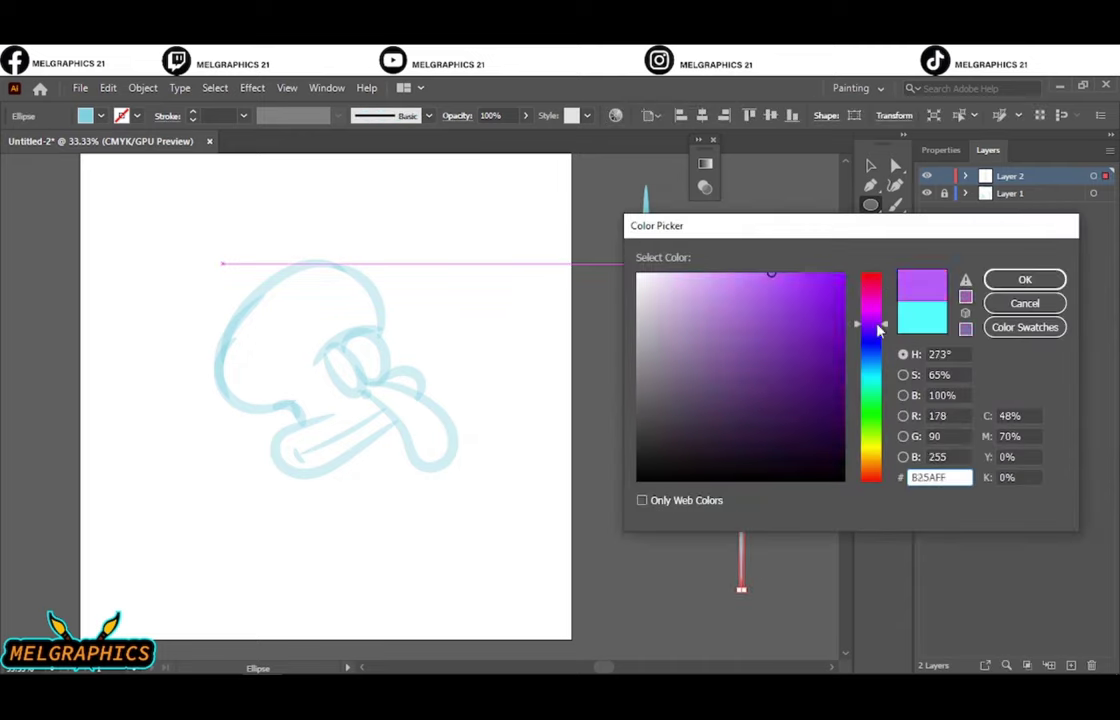
drag(880, 323, 877, 400)
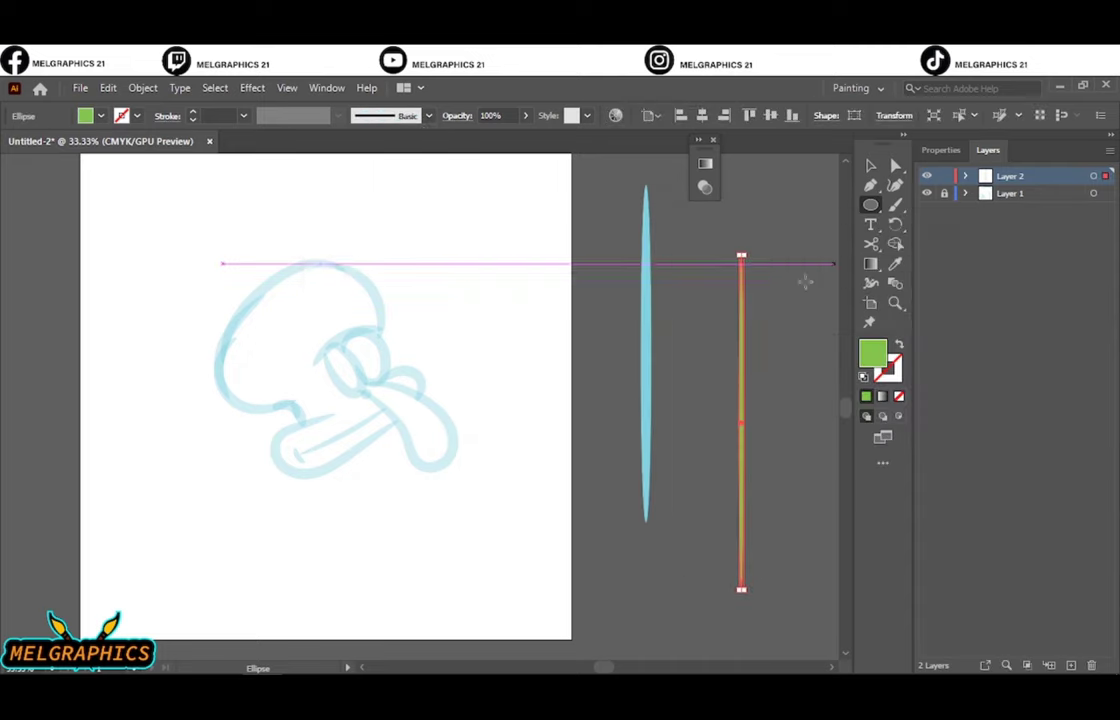
drag(261, 348, 484, 203)
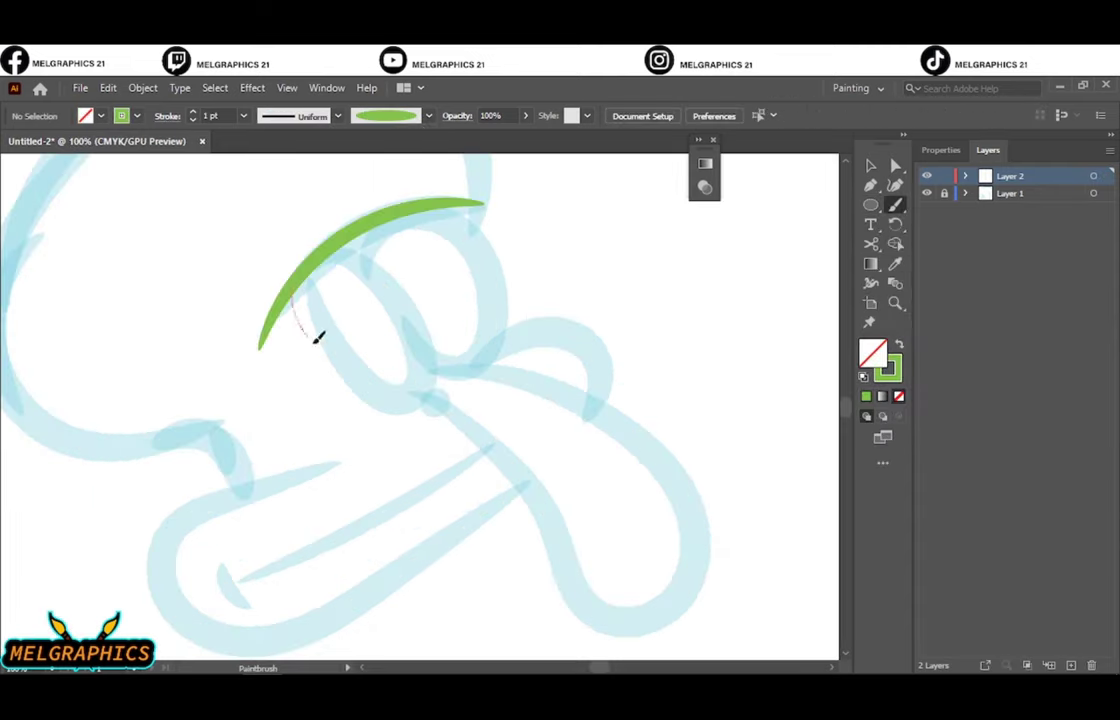
Step: Trace the eye in green: its lower curve, eyelid, inner stroke and joining hook
drag(293, 292, 431, 362)
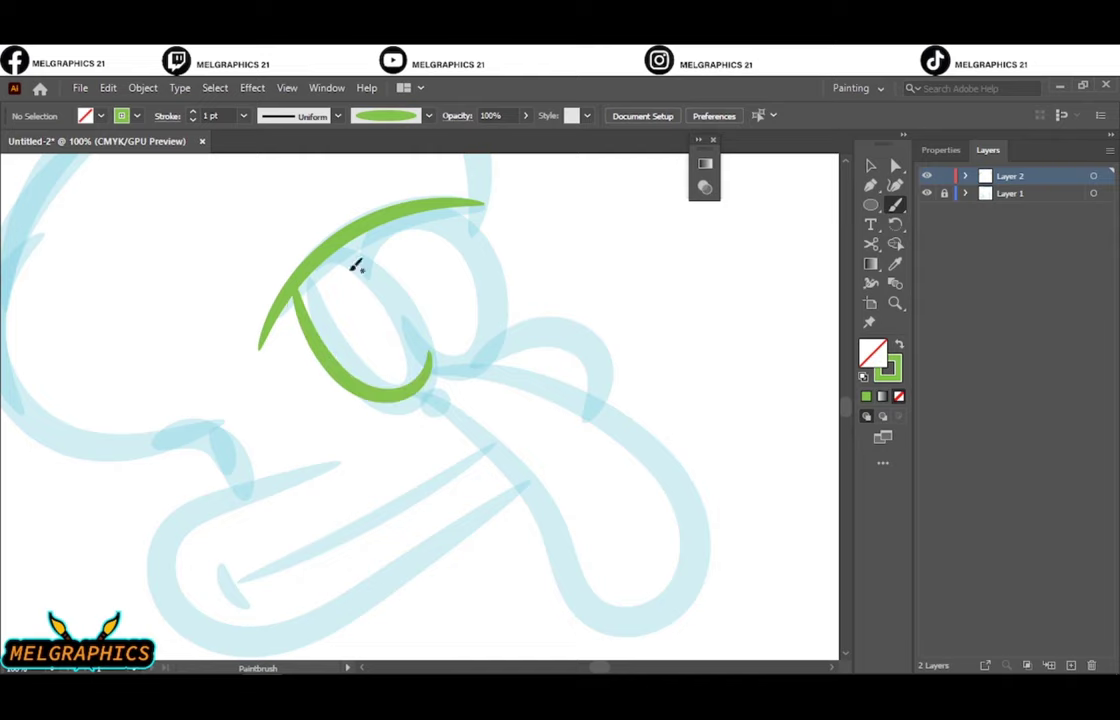
key(ctrl+z)
key(ctrl+plus)
drag(249, 412, 519, 379)
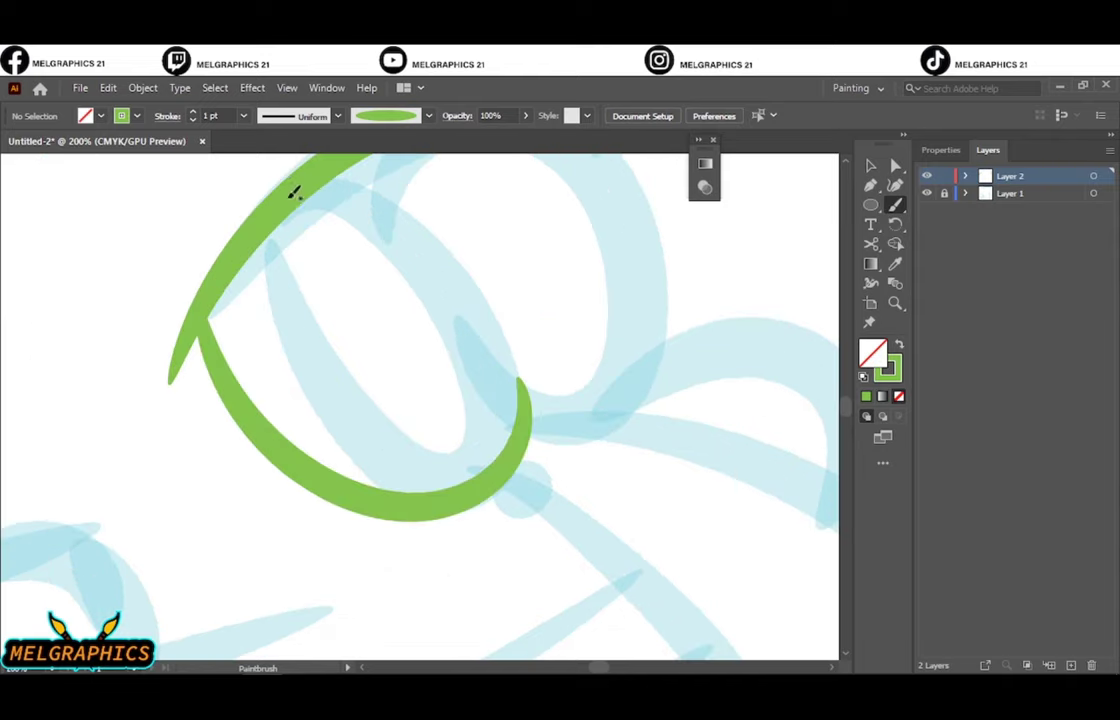
mouse_move(293, 193)
mouse_down()
mouse_move(435, 275)
mouse_move(290, 440)
mouse_up()
mouse_move(300, 365)
mouse_down()
mouse_move(327, 325)
mouse_move(372, 300)
mouse_up()
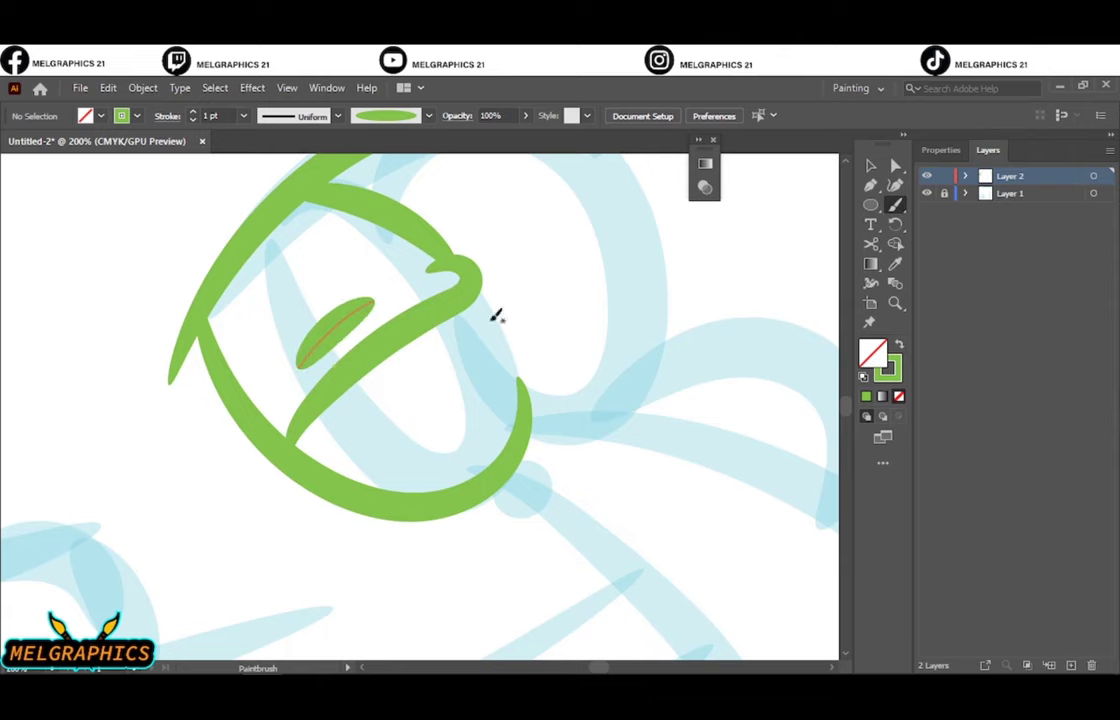
mouse_move(495, 323)
mouse_down()
mouse_move(530, 390)
mouse_move(775, 455)
mouse_up()
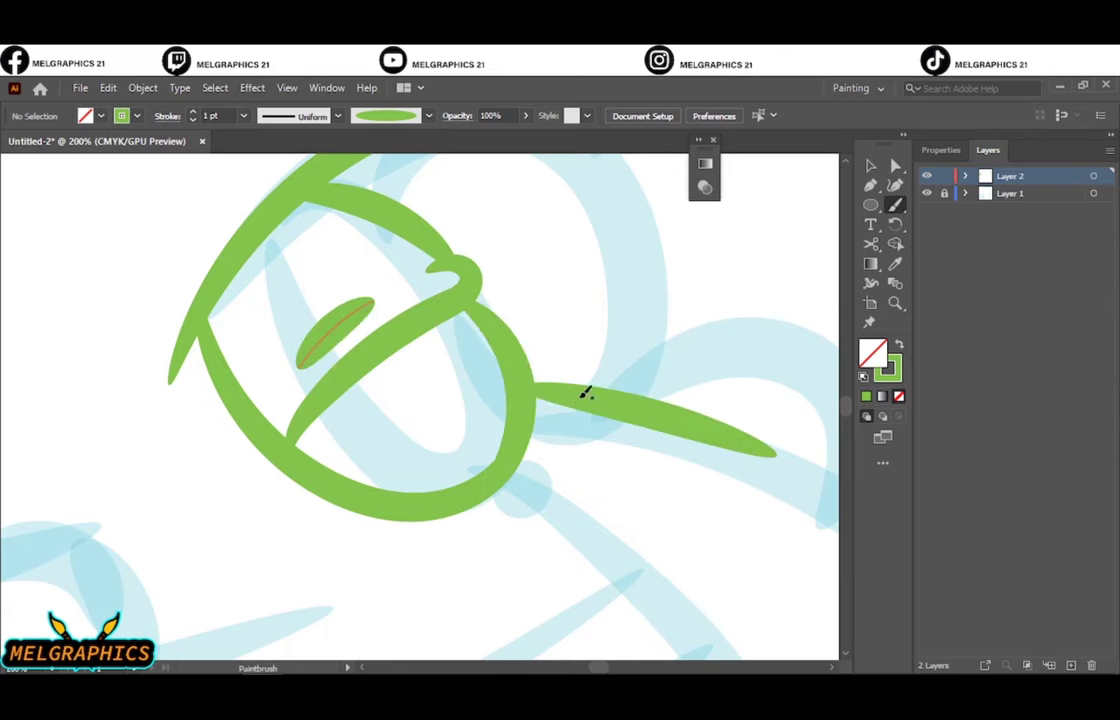
Step: Paint green strokes trailing from the eye, plus the U-shaped lines above and below the nose
scroll(550, 330, up, 5)
scroll(483, 280, up, 1)
mouse_move(560, 262)
mouse_down()
mouse_move(680, 398)
mouse_move(683, 505)
mouse_up()
drag(570, 396, 450, 440)
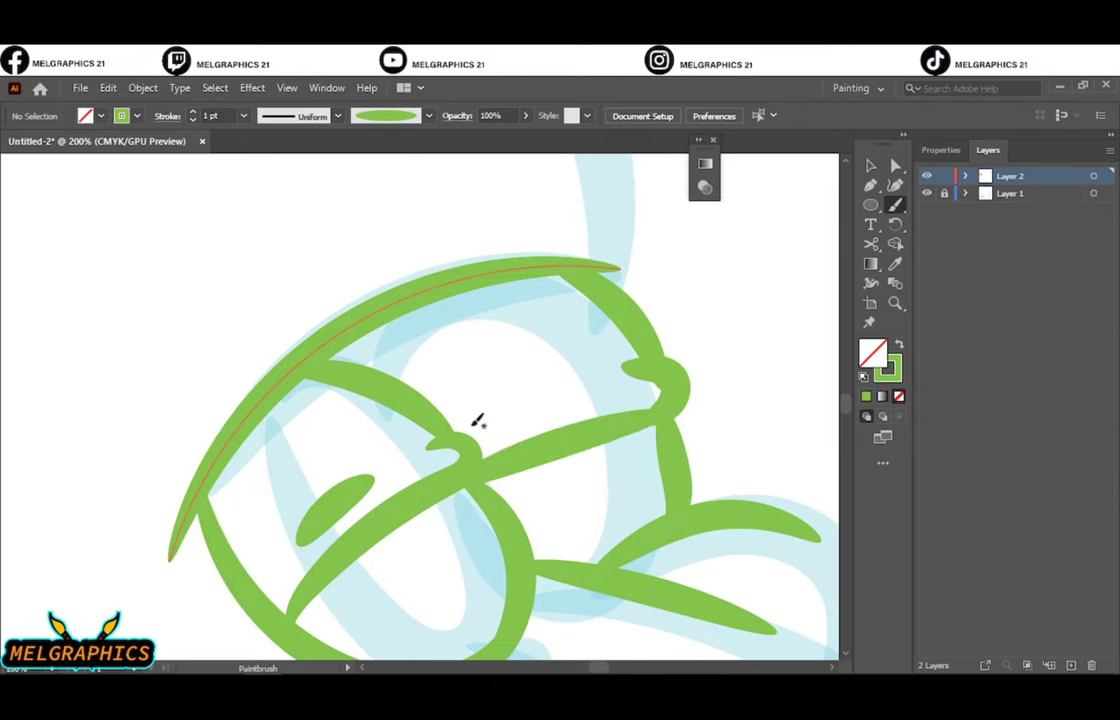
drag(655, 412, 480, 478)
drag(472, 590, 490, 510)
drag(640, 440, 585, 450)
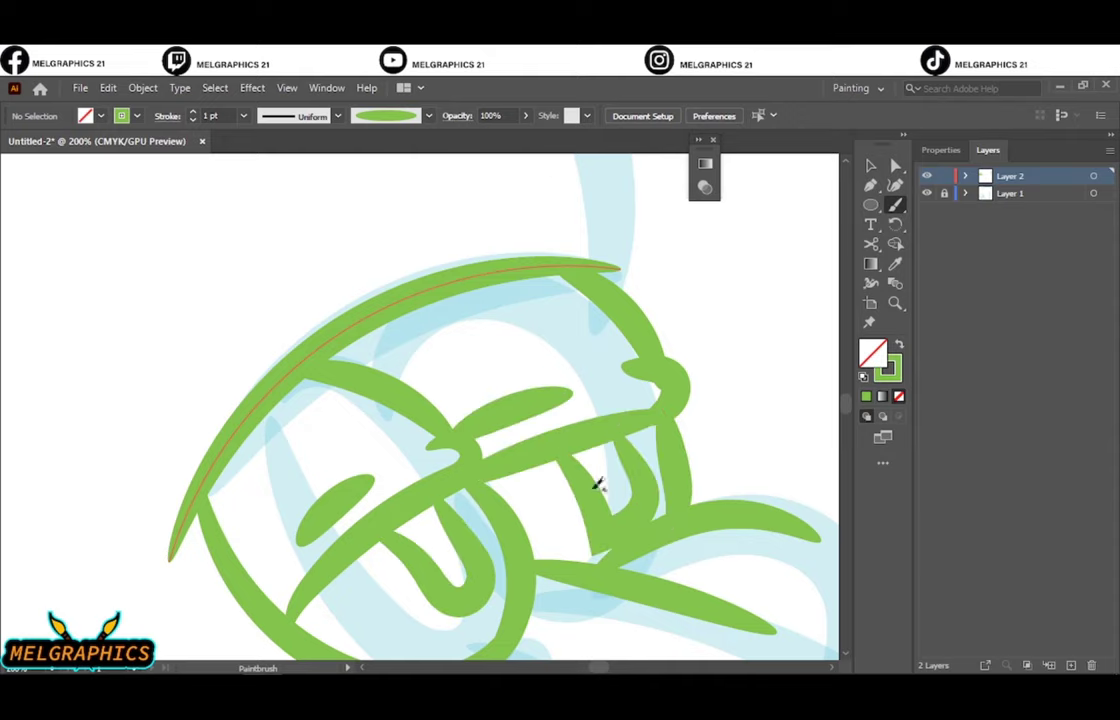
drag(450, 440, 562, 395)
key(ctrl+0)
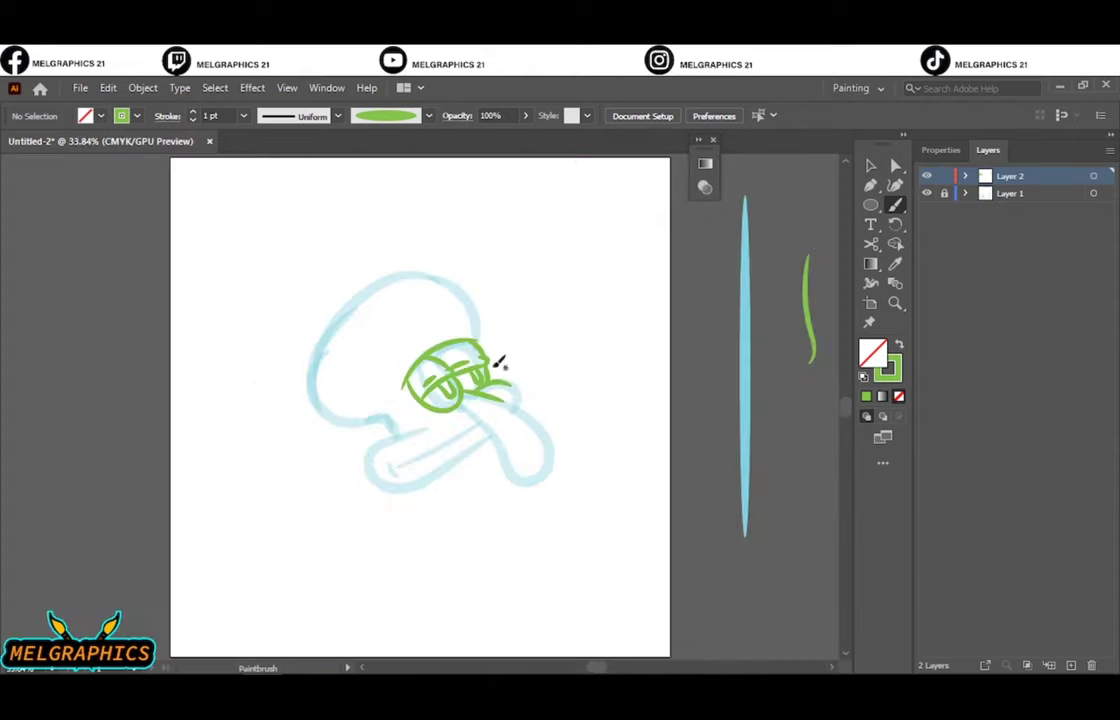
key(ctrl+1)
Step: Trace the nose outline and its underside in green, undoing stray strokes
drag(385, 302, 370, 347)
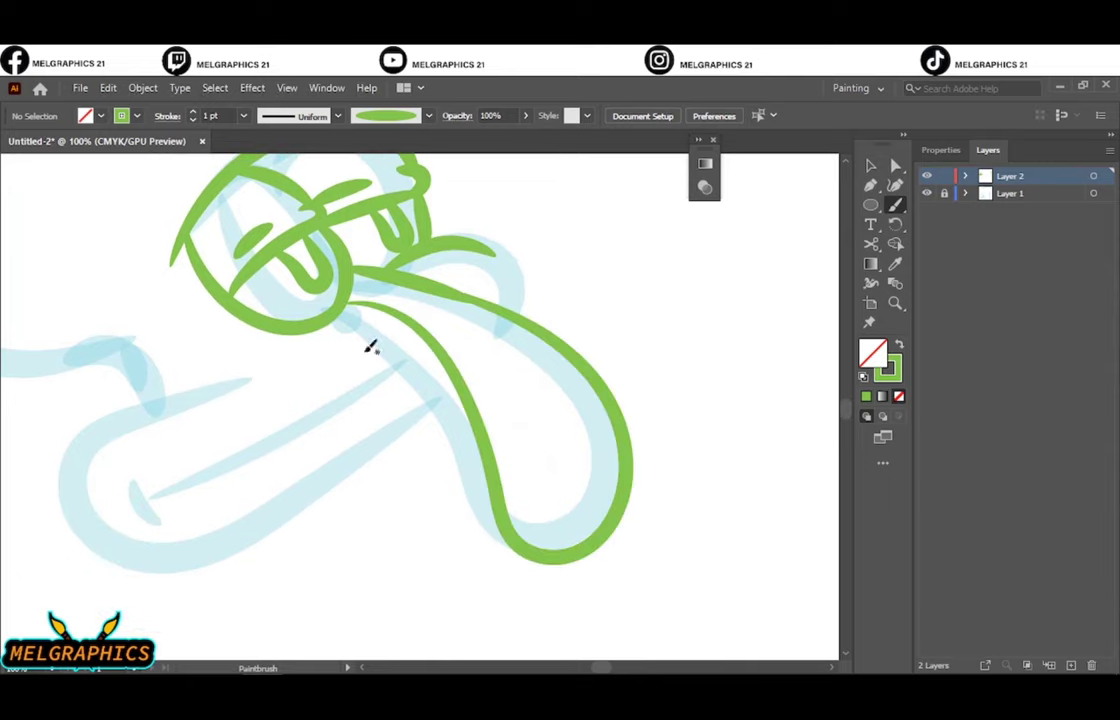
key(ctrl+z)
drag(508, 316, 504, 310)
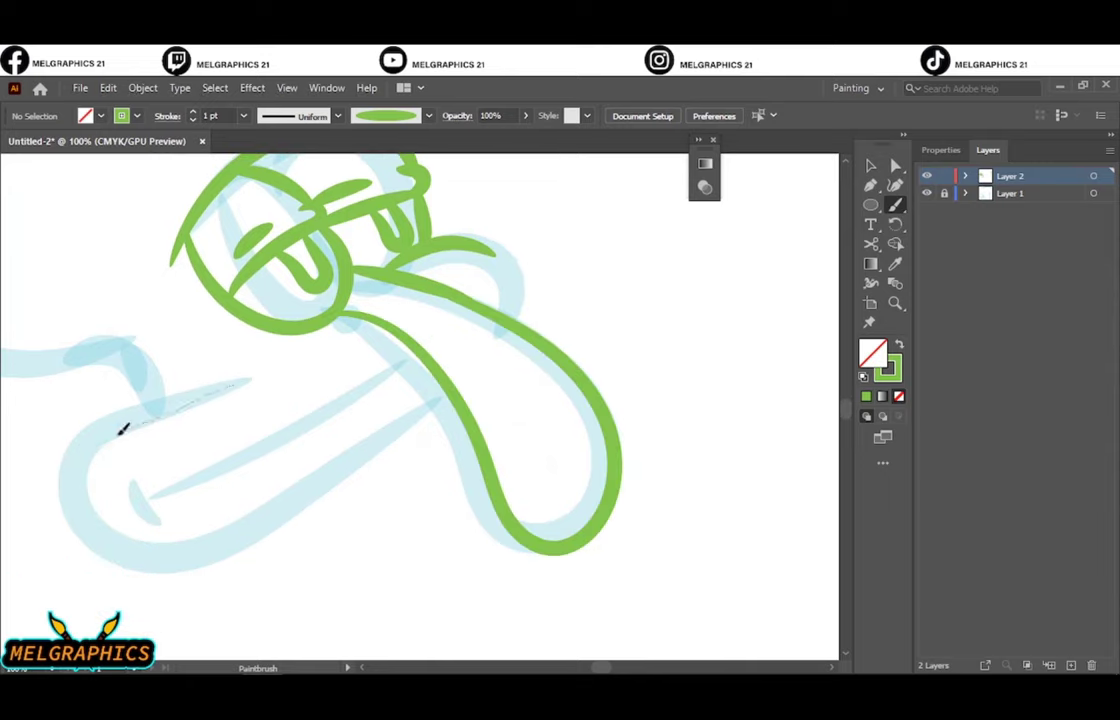
drag(123, 428, 118, 432)
key(ctrl+z)
drag(127, 558, 443, 397)
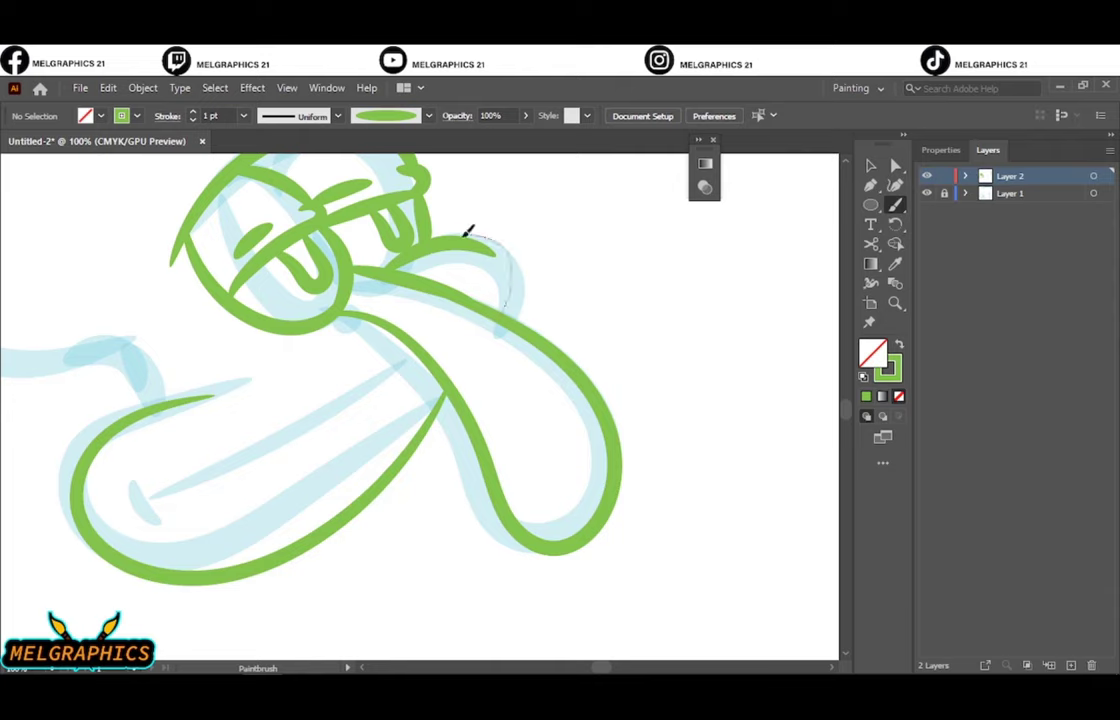
Step: Trace the lower lip curve in green, then hide the sketch layer to check the lines
drag(466, 231, 502, 307)
mouse_move(135, 465)
mouse_down()
mouse_move(250, 420)
mouse_move(166, 513)
mouse_move(420, 350)
mouse_up()
key(ctrl+z)
key(ctrl+0)
click(926, 193)
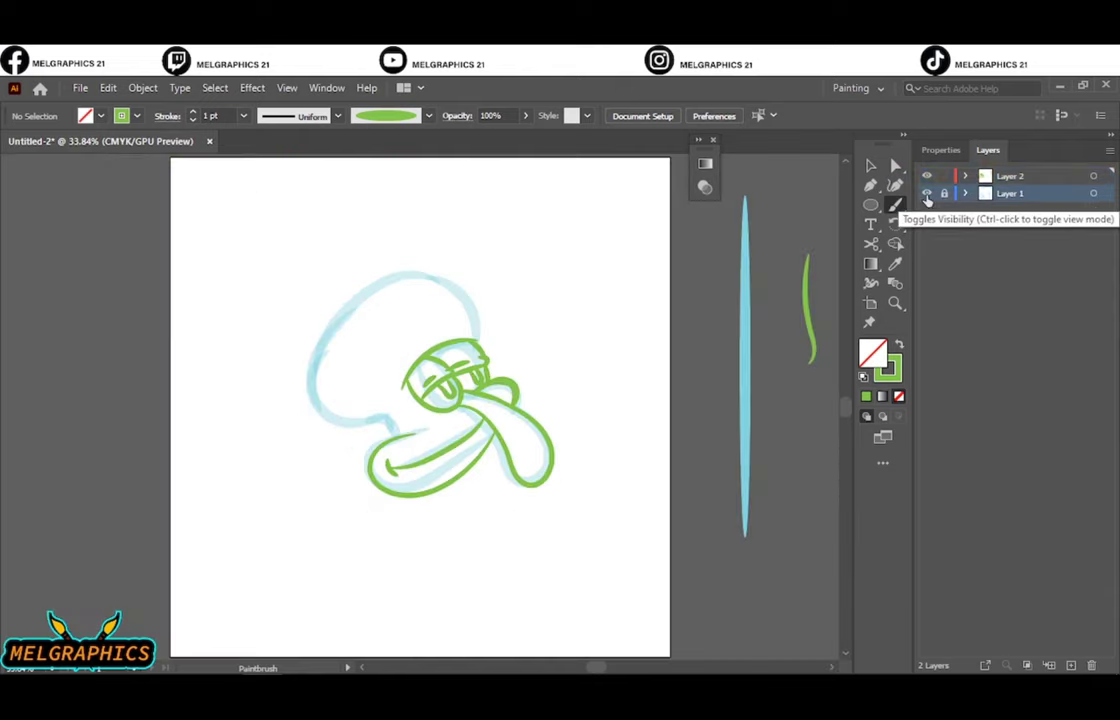
Step: Trace the back and top of the head in green, checking with the sketch hidden
key(ctrl+1)
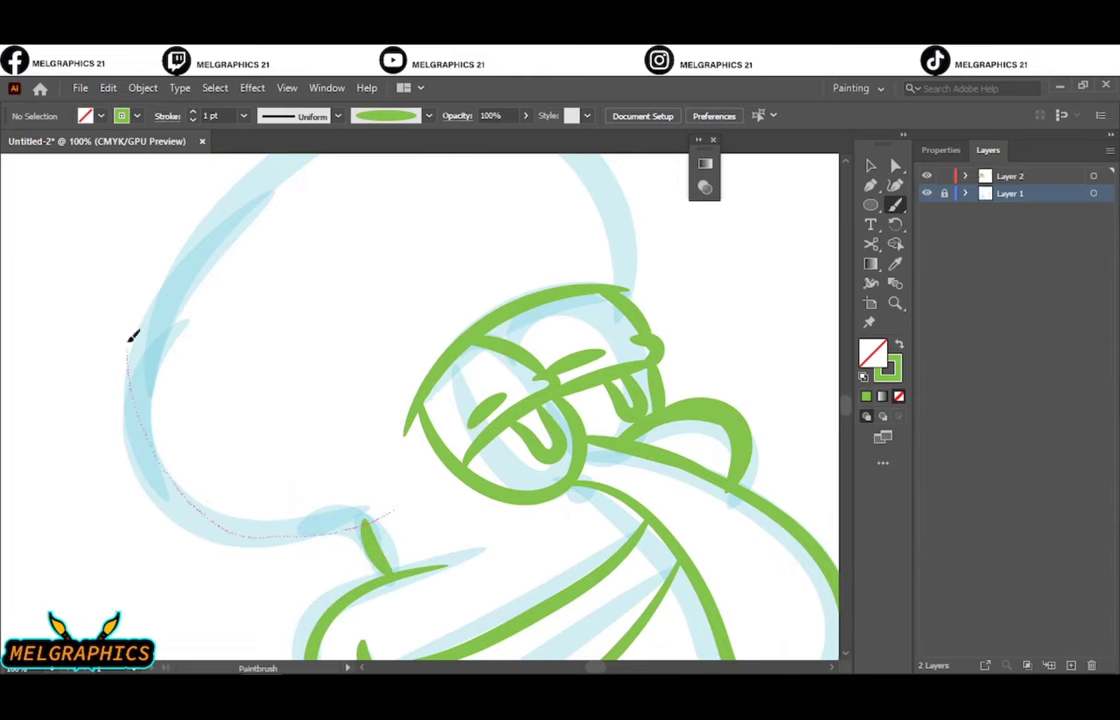
drag(130, 335, 145, 305)
key(ctrl+z)
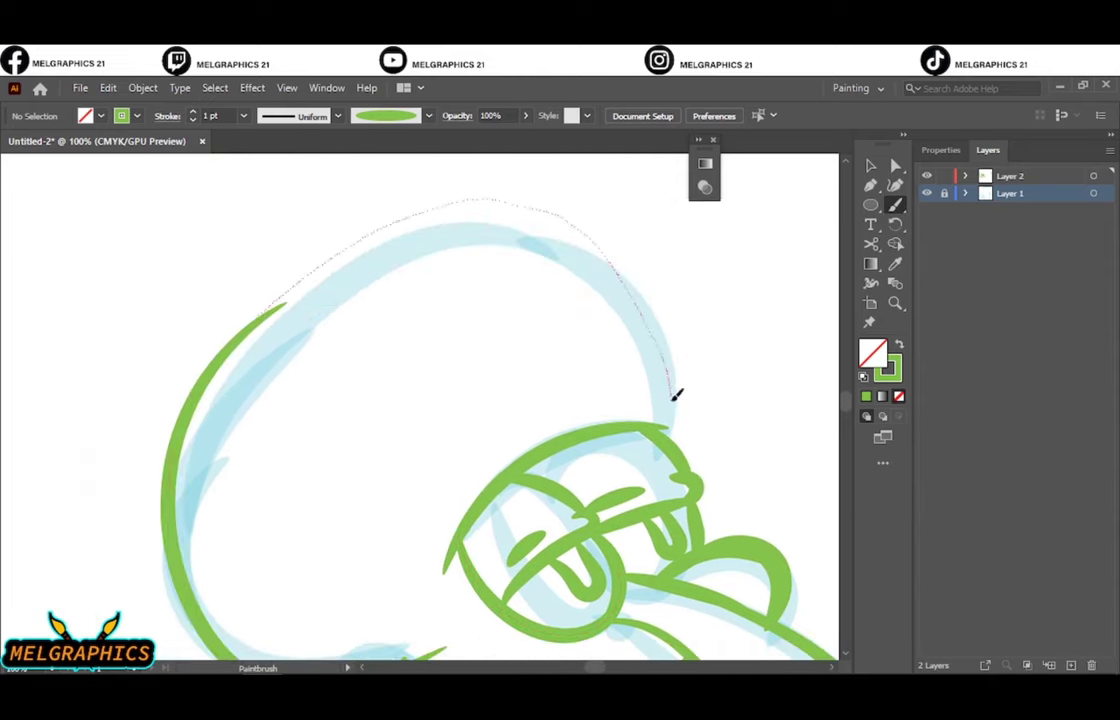
drag(675, 395, 675, 395)
key(ctrl+z)
drag(655, 350, 665, 425)
key(ctrl+0)
click(926, 193)
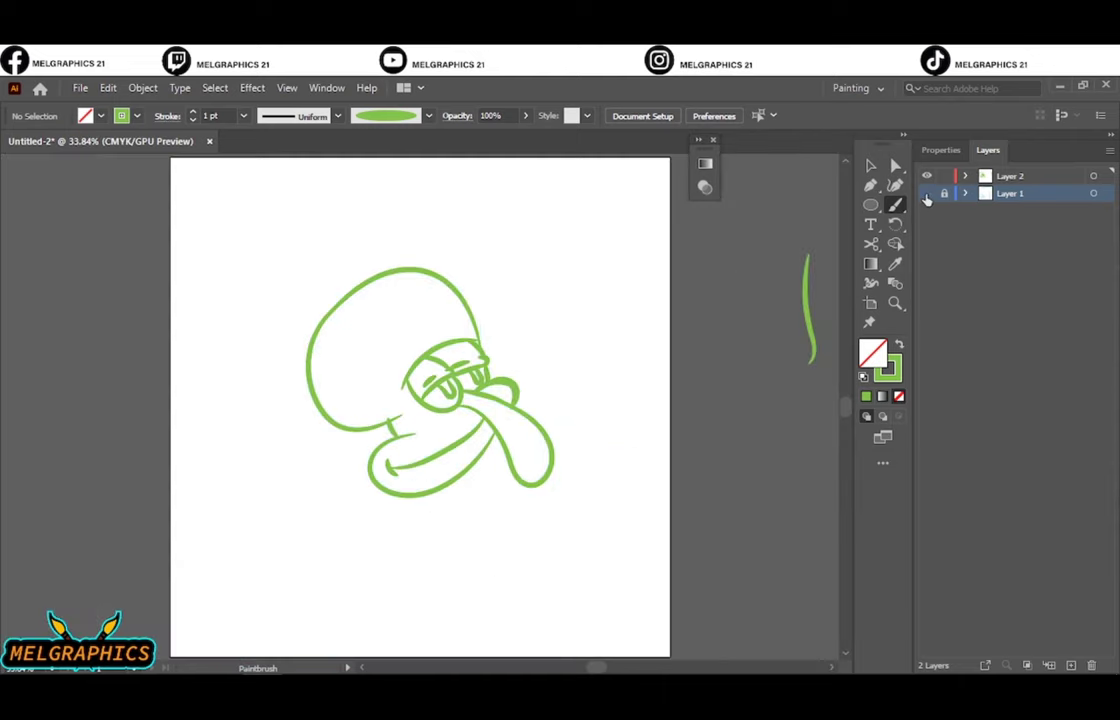
Step: Redraw the head's top and back outline as single green strokes
scroll(470, 288, up, 5)
key(ctrl+z)
drag(620, 475, 240, 310)
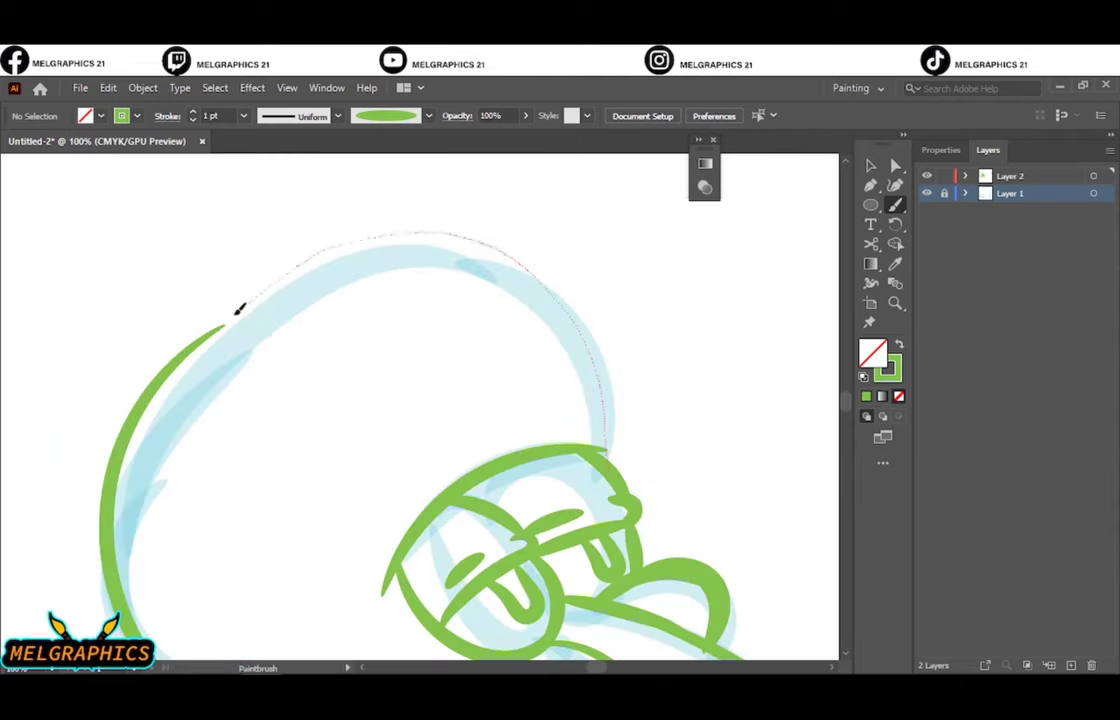
key(ctrl+0)
click(926, 193)
key(ctrl+plus)
key(ctrl+plus)
drag(345, 532, 360, 285)
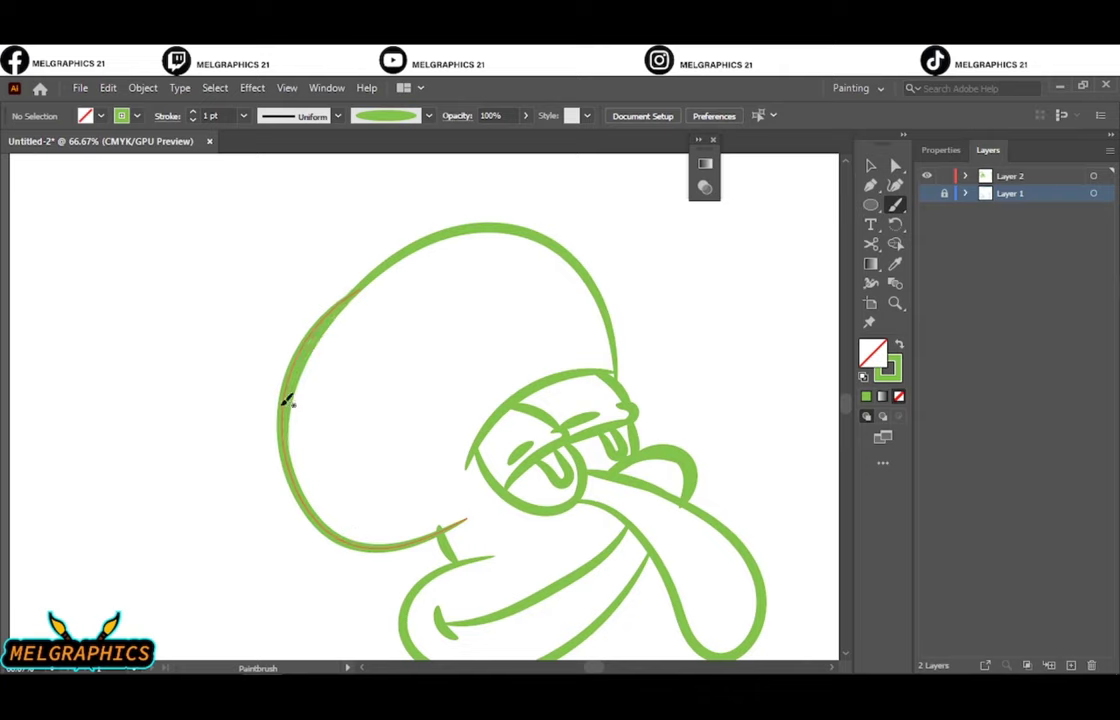
Step: Add three forehead wrinkle strokes and dab a small spot on the head
drag(570, 326, 460, 374)
drag(412, 310, 510, 263)
drag(410, 360, 550, 280)
click(315, 405)
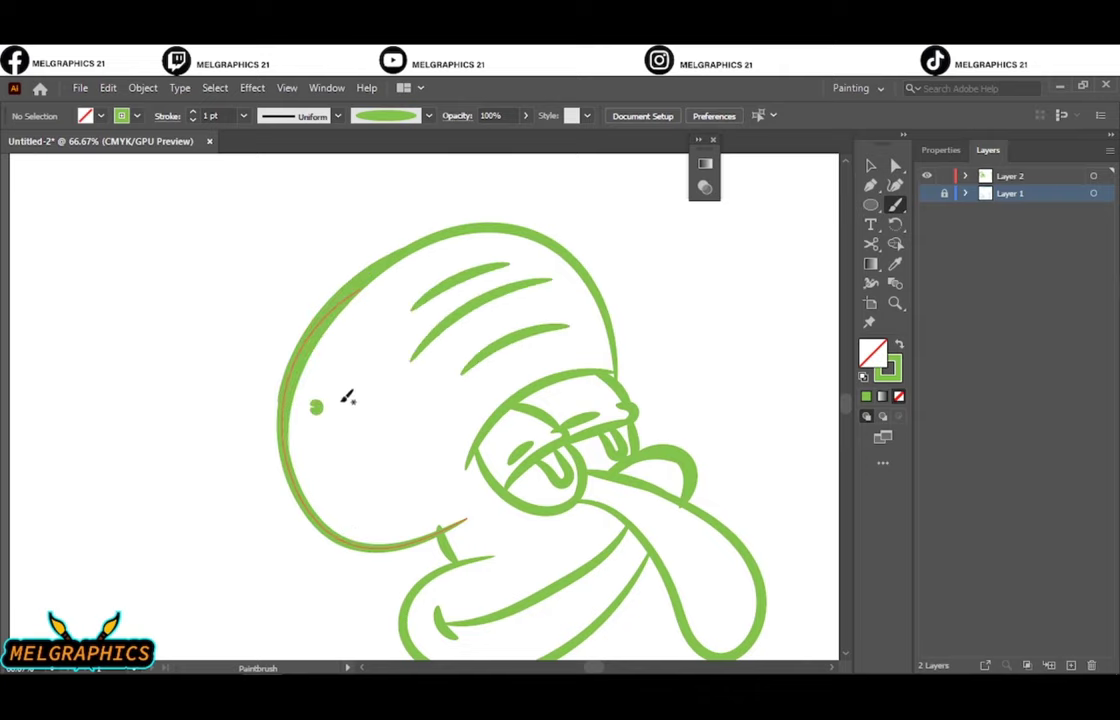
Step: Alt-drag copies of the spot to scatter it across the head
key(v)
drag(295, 435, 415, 368)
key(ctrl+plus)
key(ctrl+plus)
mouse_move(415, 368)
mouse_down()
mouse_move(362, 332)
mouse_move(270, 440)
mouse_move(342, 352)
mouse_up()
click(258, 447)
mouse_move(342, 352)
mouse_down()
mouse_move(440, 270)
mouse_move(465, 200)
mouse_up()
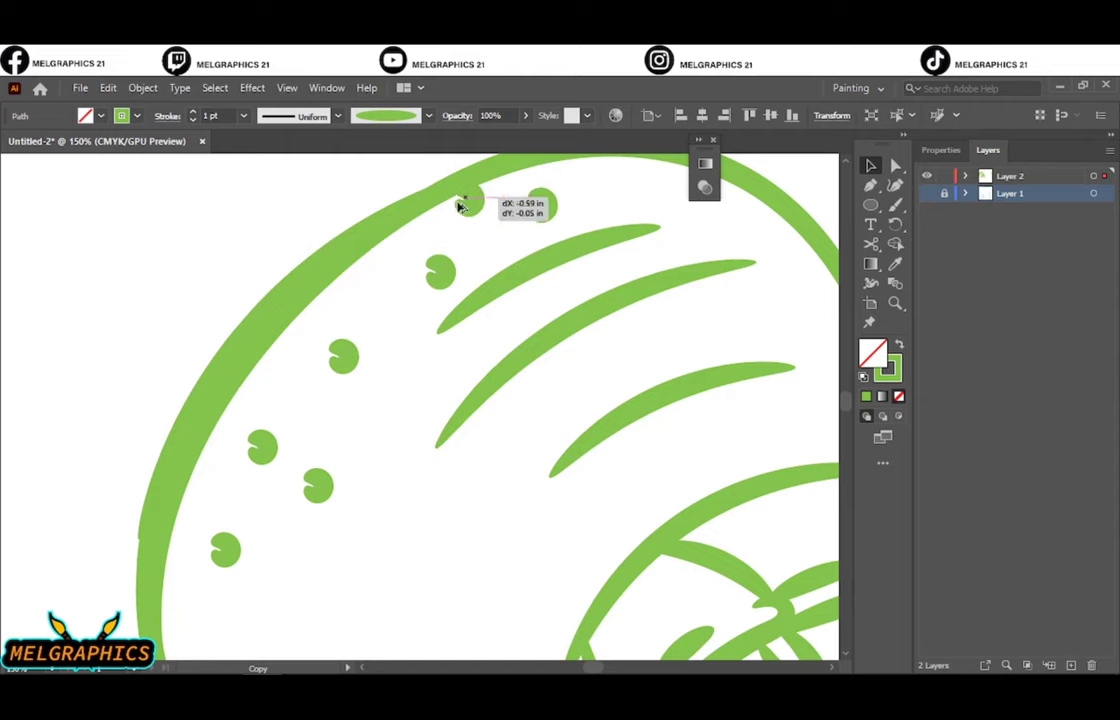
key(ctrl+0)
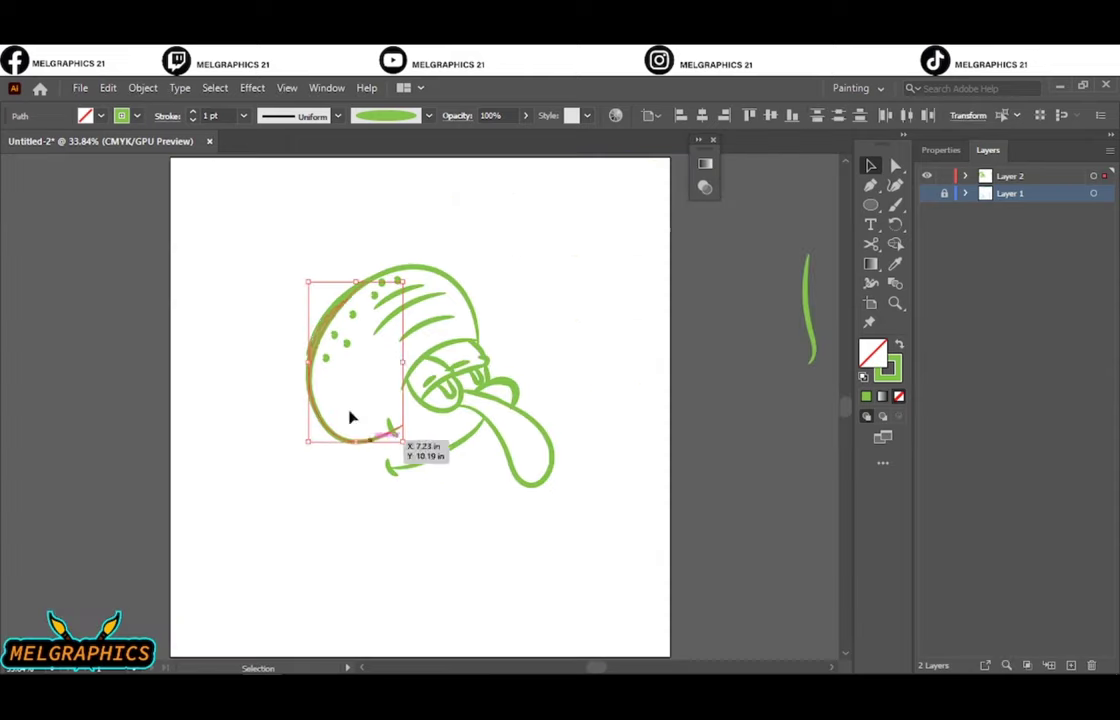
Step: Move the back-of-head curve into place and trace the lower lip in green
drag(450, 484, 352, 420)
click(395, 452)
key(ctrl+1)
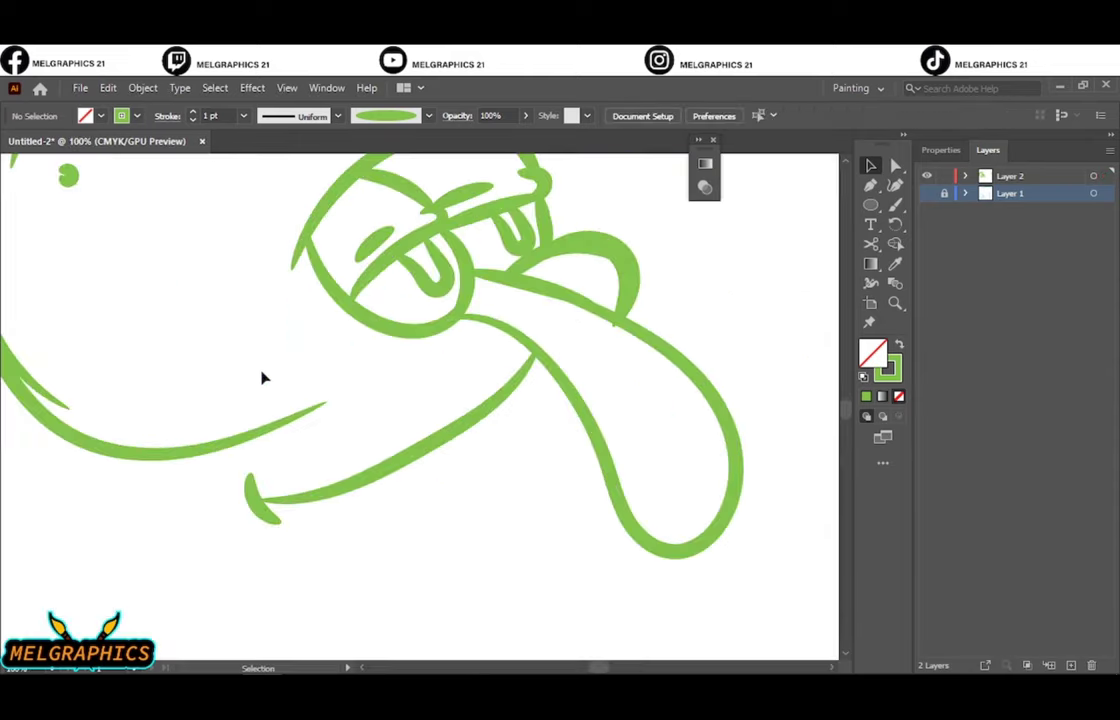
key(b)
drag(240, 476, 560, 365)
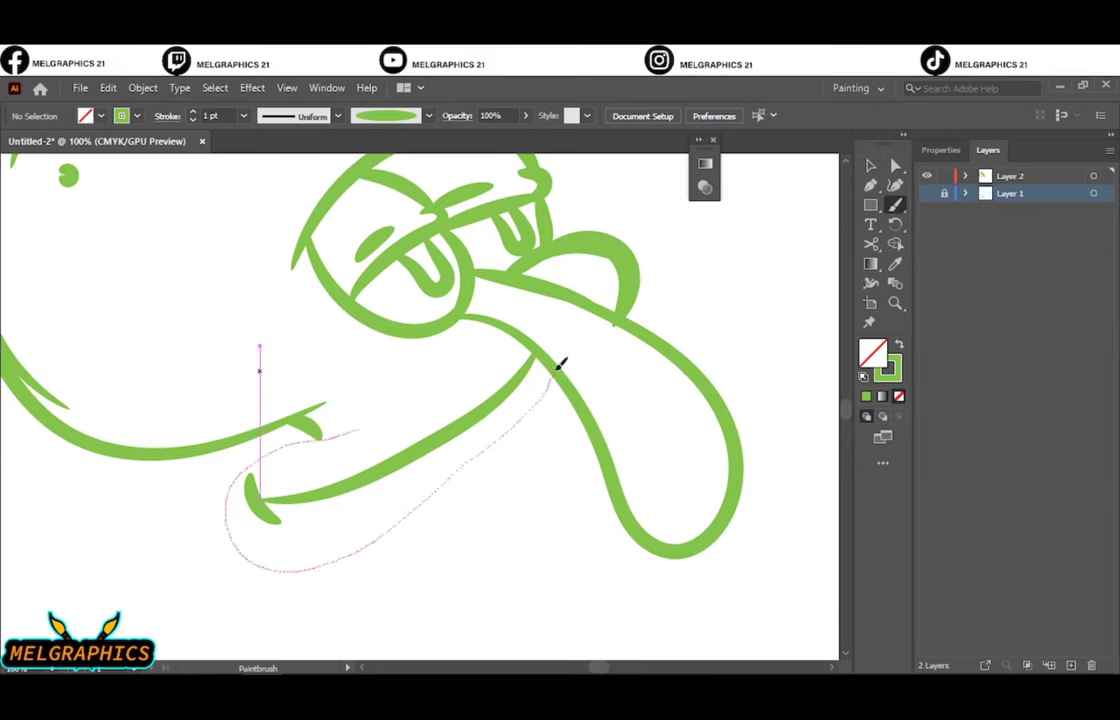
key(ctrl+0)
key(ctrl+equal)
key(ctrl+equal)
key(ctrl+equal)
drag(465, 523, 200, 520)
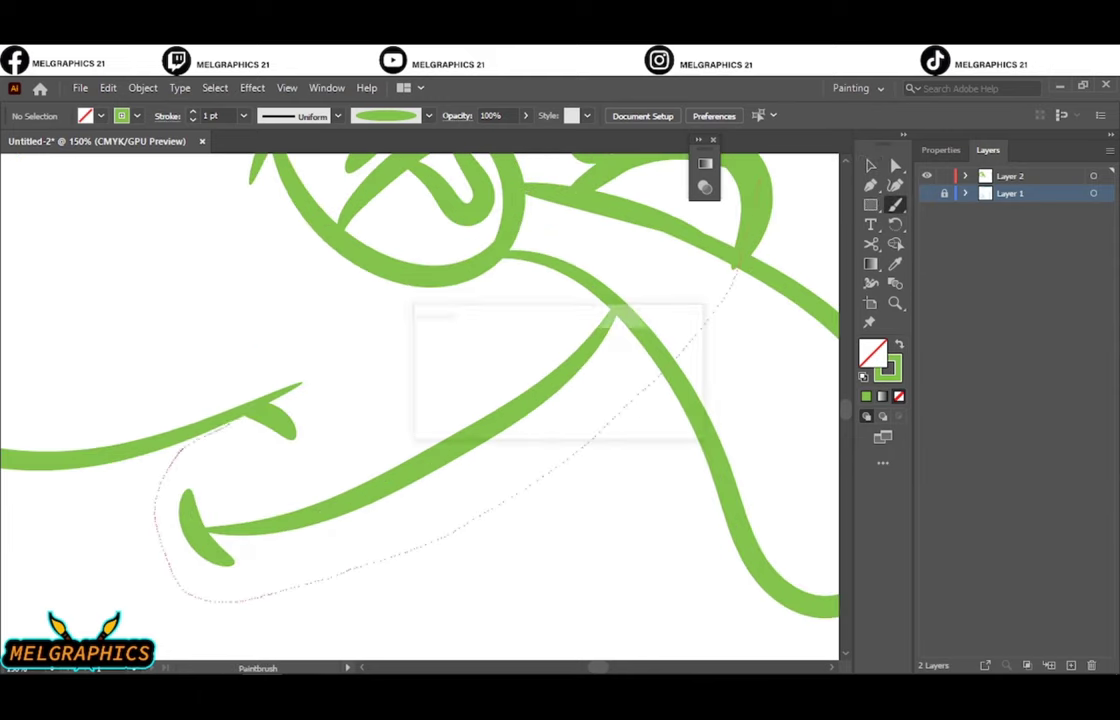
Step: Redraw the lower lip as a long green loop with an inner line along it
key(ctrl+0)
key(v)
click(395, 460)
key(ctrl+1)
key(b)
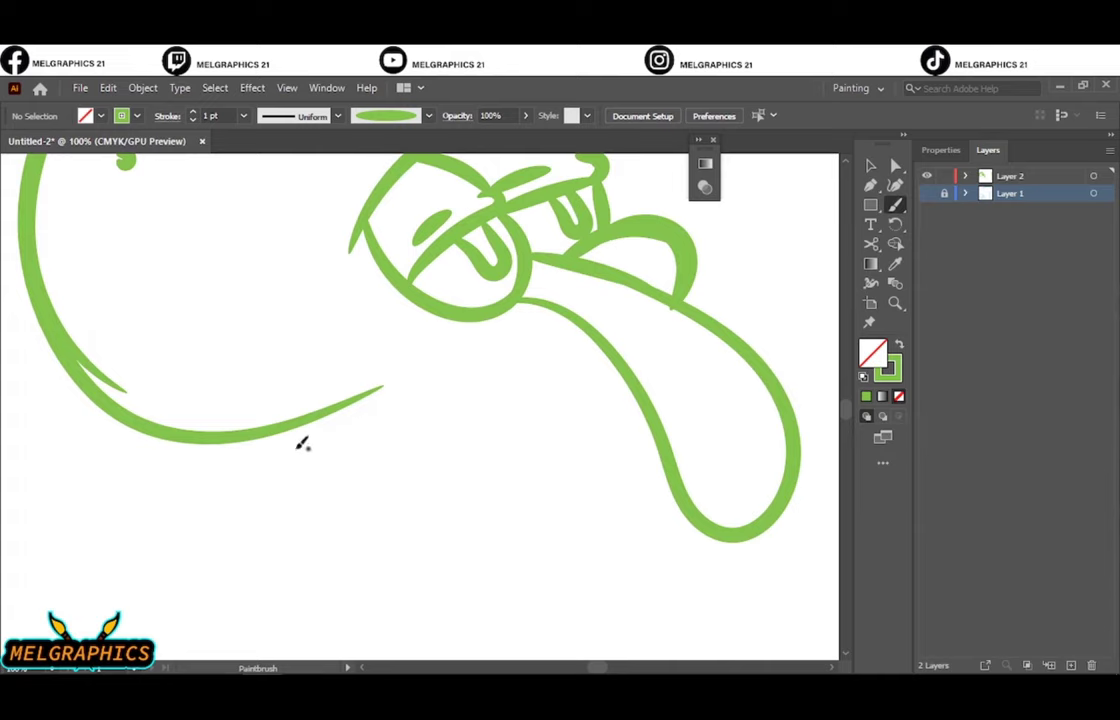
mouse_move(345, 410)
mouse_down()
mouse_move(350, 450)
mouse_move(488, 488)
mouse_move(630, 265)
mouse_up()
key(ctrl+z)
mouse_move(680, 310)
mouse_down()
mouse_move(537, 457)
mouse_move(420, 425)
mouse_up()
drag(585, 350, 370, 493)
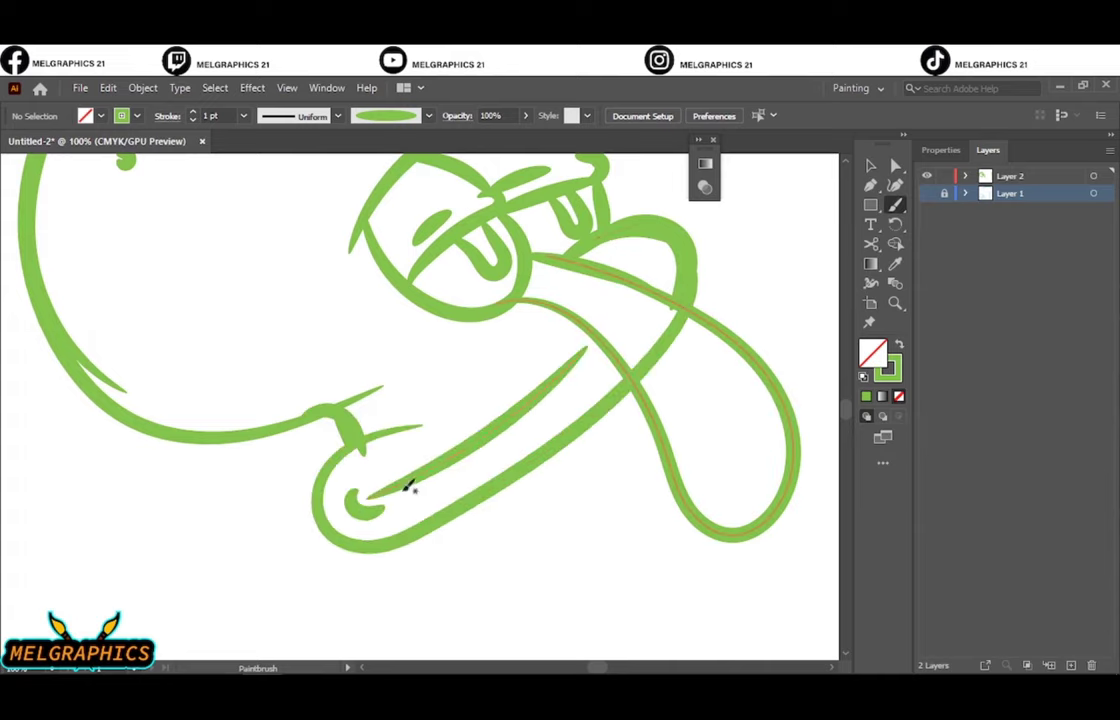
Step: Select the lip path, then deselect to review the complete green line art
key(ctrl+0)
key(v)
click(483, 465)
click(615, 385)
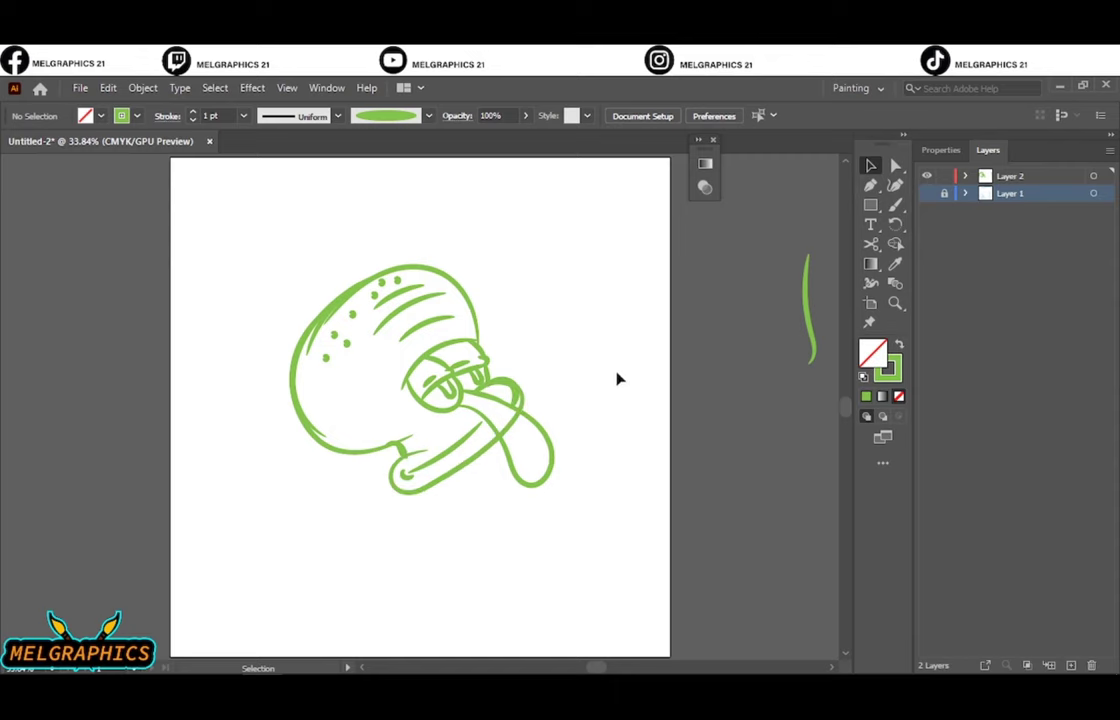
Step: Scale the whole drawing up on the artboard and add a new layer for the black ink
drag(617, 378, 328, 500)
drag(525, 500, 567, 500)
click(1022, 180)
click(1070, 665)
Step: Pick the thin tapered brush, test it with a small stroke, and raise the stroke weight
click(428, 116)
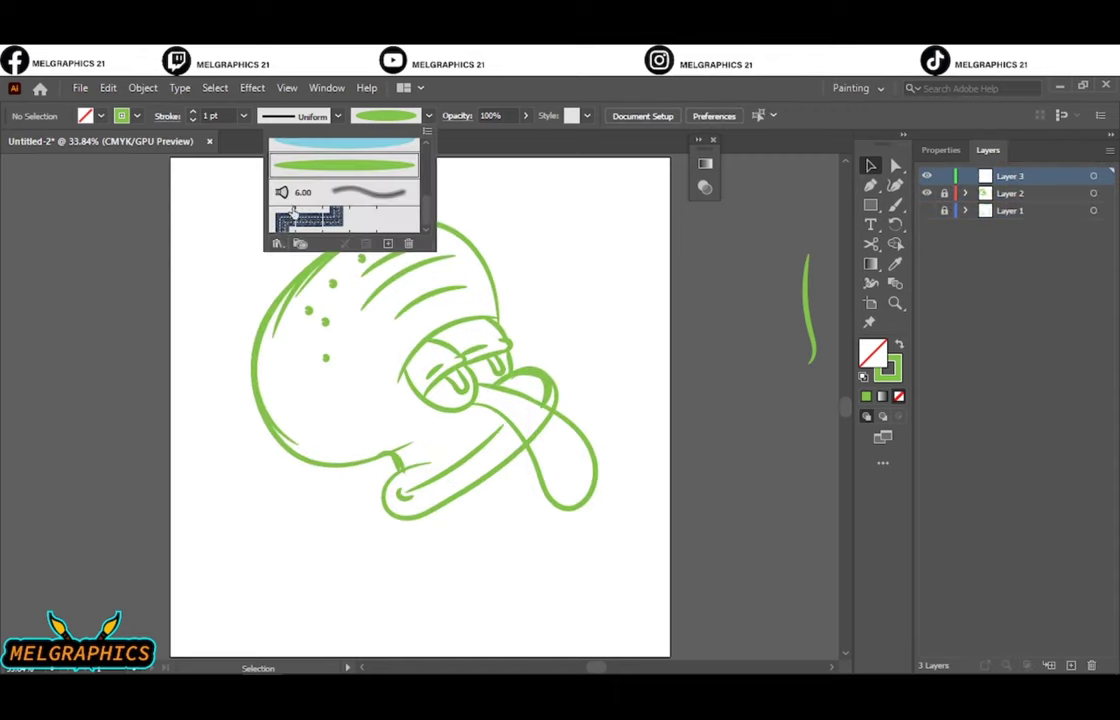
click(575, 395)
key(b)
drag(746, 212, 738, 242)
click(193, 112)
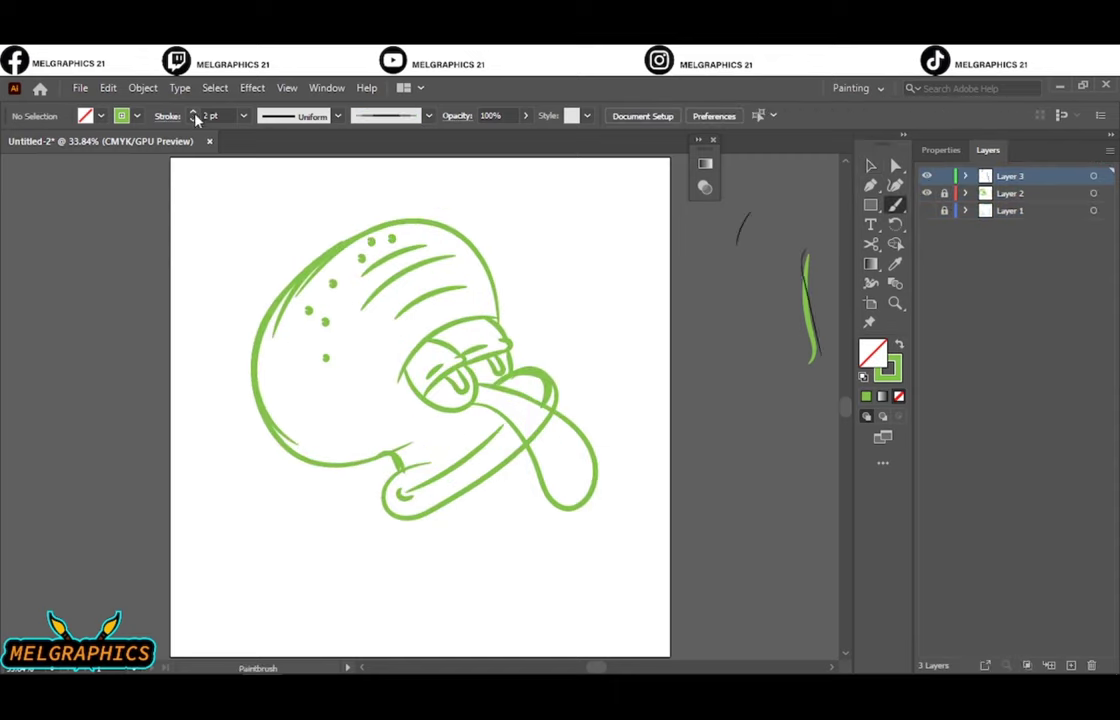
Step: Ink the back and top of the head in bold black strokes, then hide the green layer to check
scroll(485, 492, up, 2)
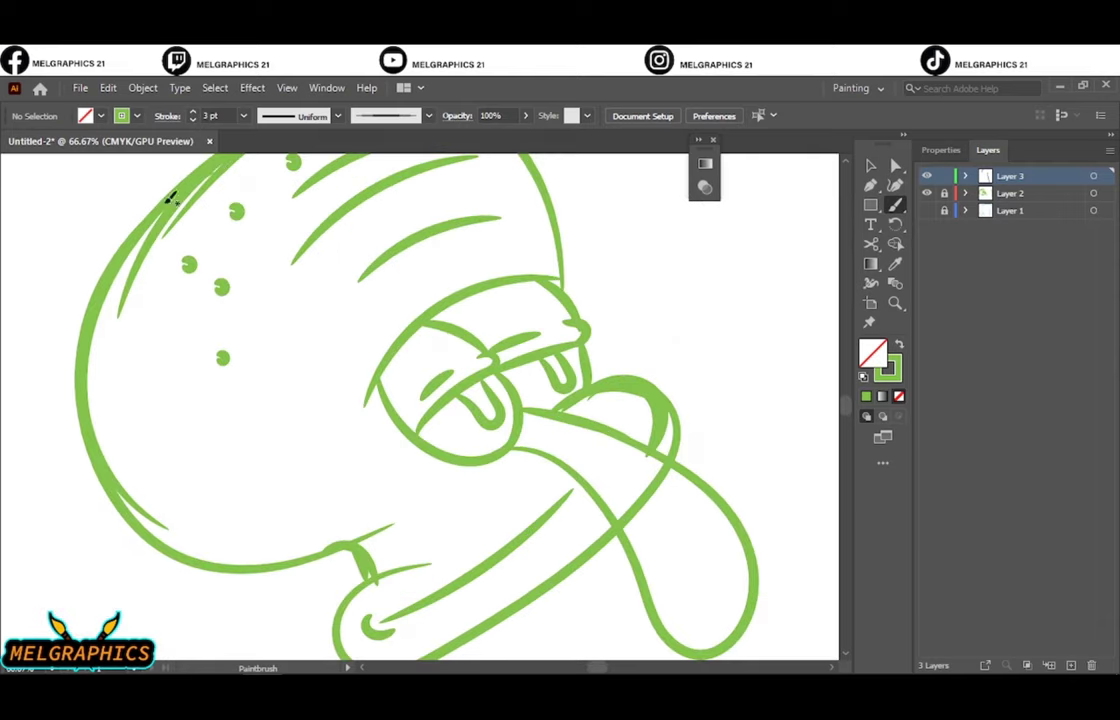
drag(110, 250, 255, 560)
scroll(262, 350, up, 2)
key(bracketright)
key(bracketright)
key(bracketright)
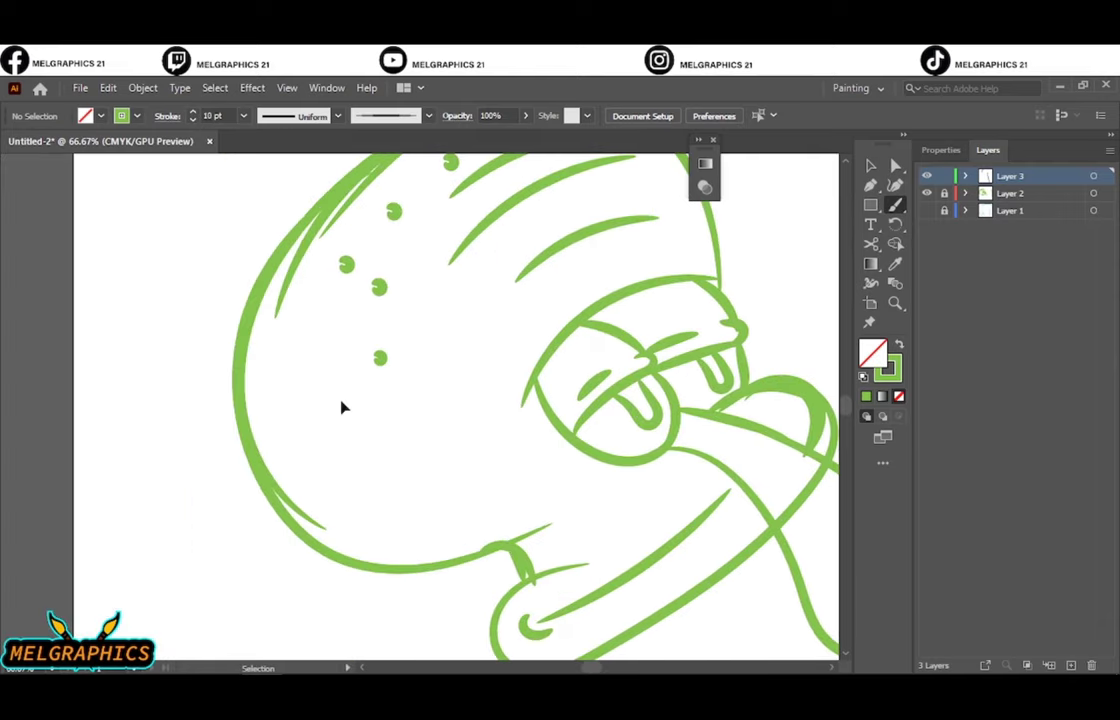
scroll(360, 407, down, 2)
drag(215, 172, 420, 510)
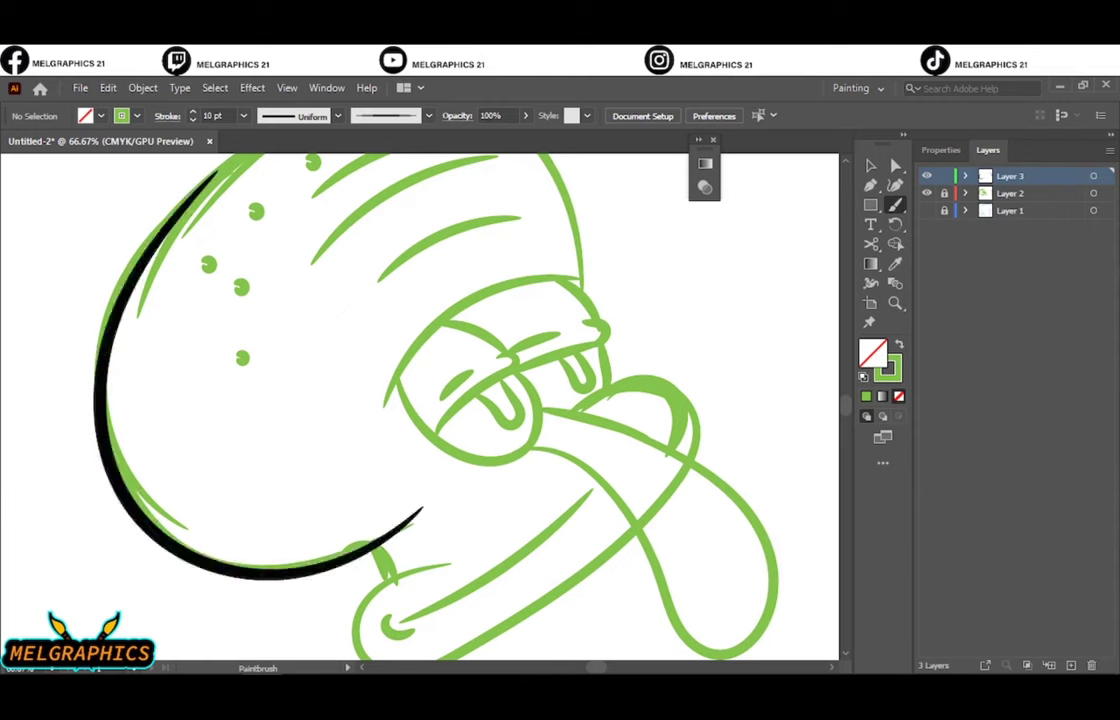
scroll(172, 350, up, 3)
drag(585, 340, 225, 285)
key(ctrl+0)
click(926, 193)
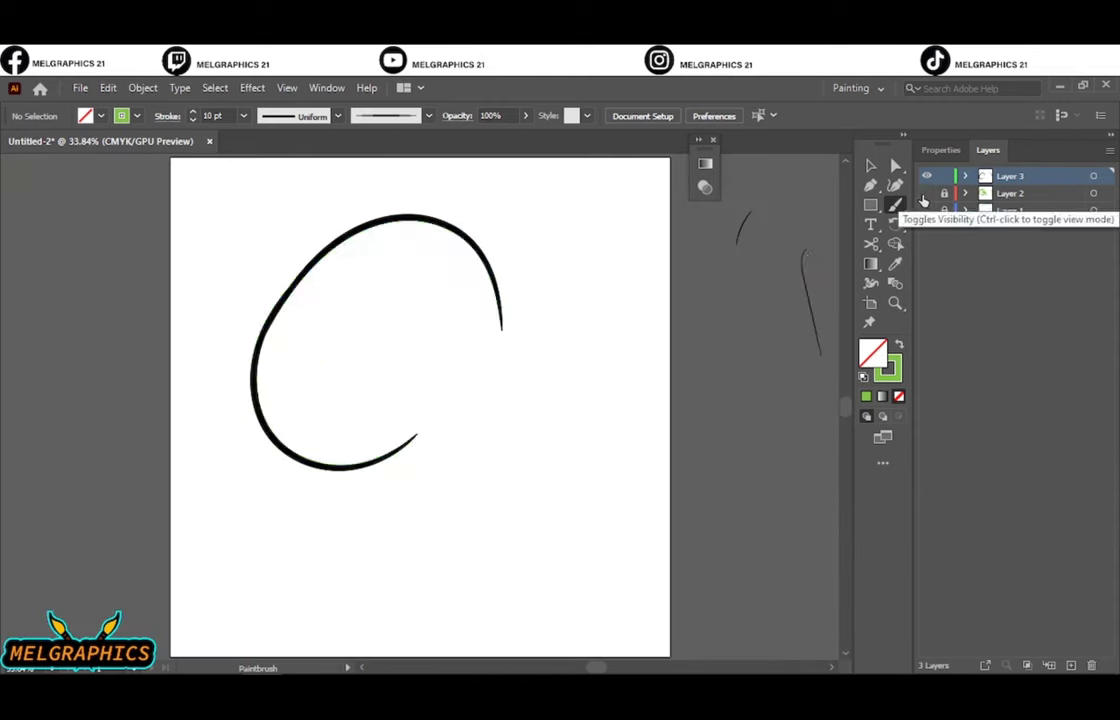
Step: Ink the lip's upper and lower edges and the curve over the nose bulge in black
key(ctrl+1)
drag(427, 334, 437, 331)
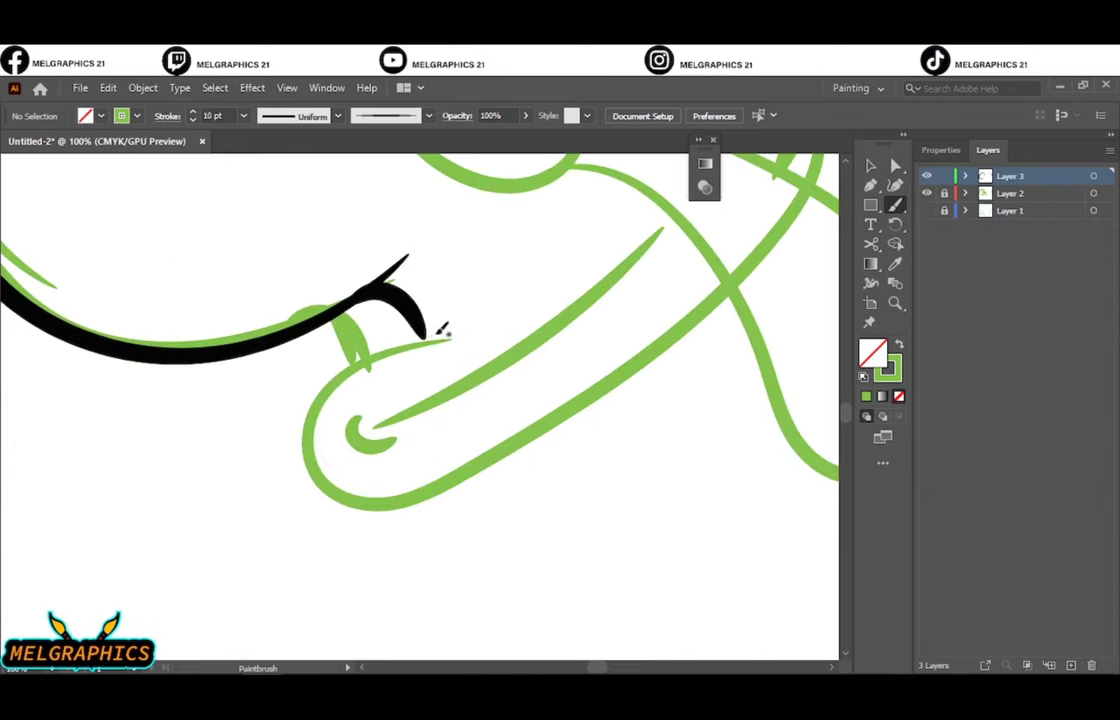
mouse_move(608, 392)
mouse_down()
mouse_move(800, 190)
mouse_move(640, 488)
mouse_up()
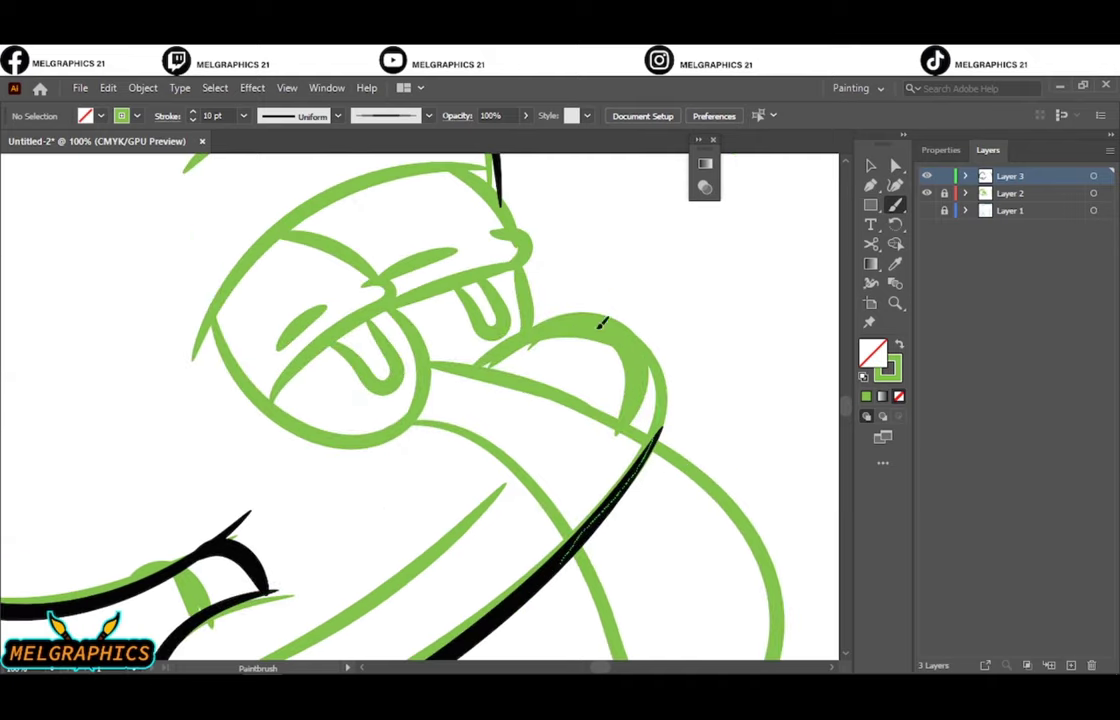
drag(601, 322, 520, 388)
Step: Ink the eye's top, upper eyelid and lower outline, redrawing the lower outline once
key(ctrl+plus)
drag(103, 533, 550, 245)
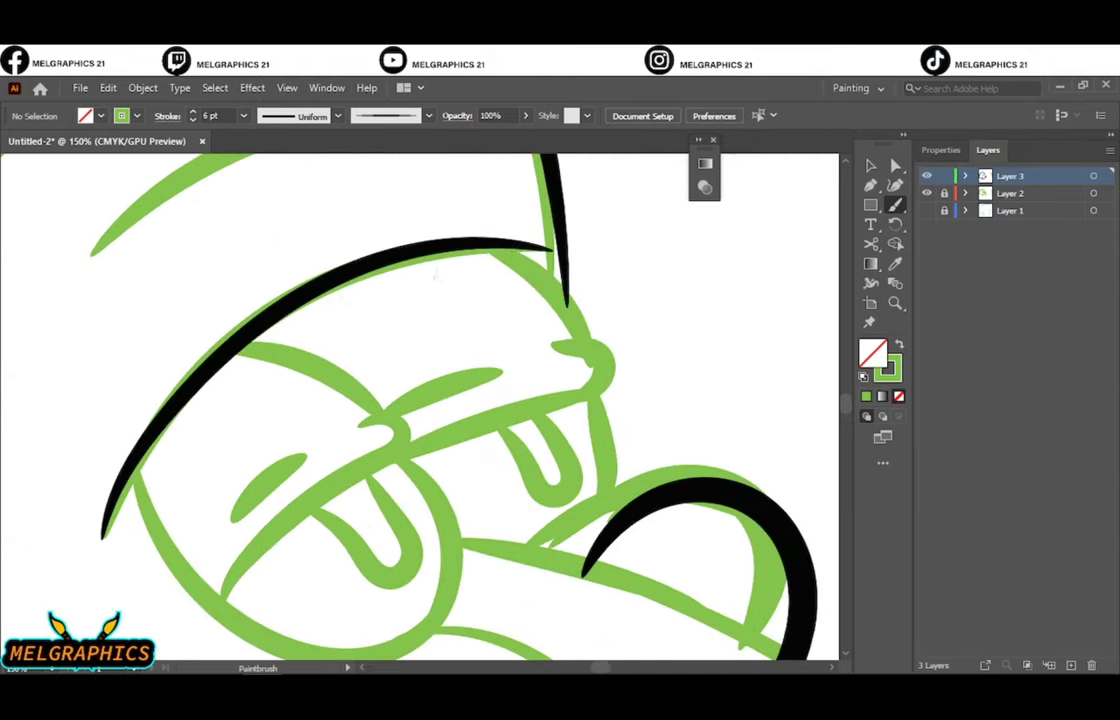
scroll(436, 274, down, 2)
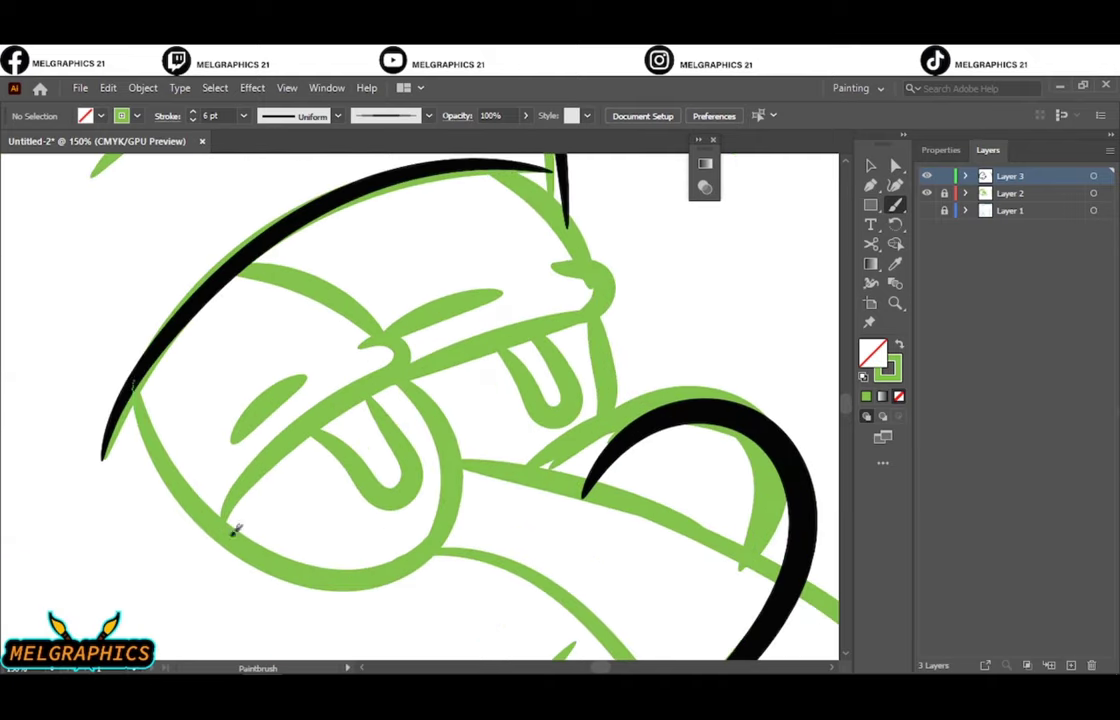
drag(130, 398, 405, 368)
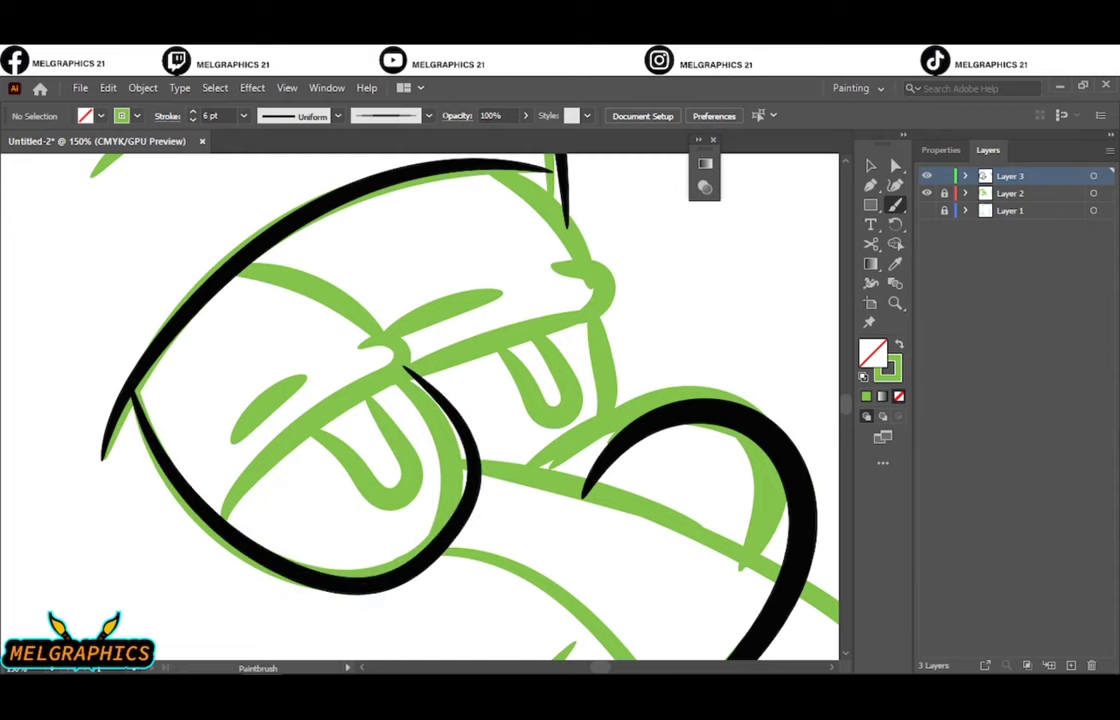
key(ctrl+z)
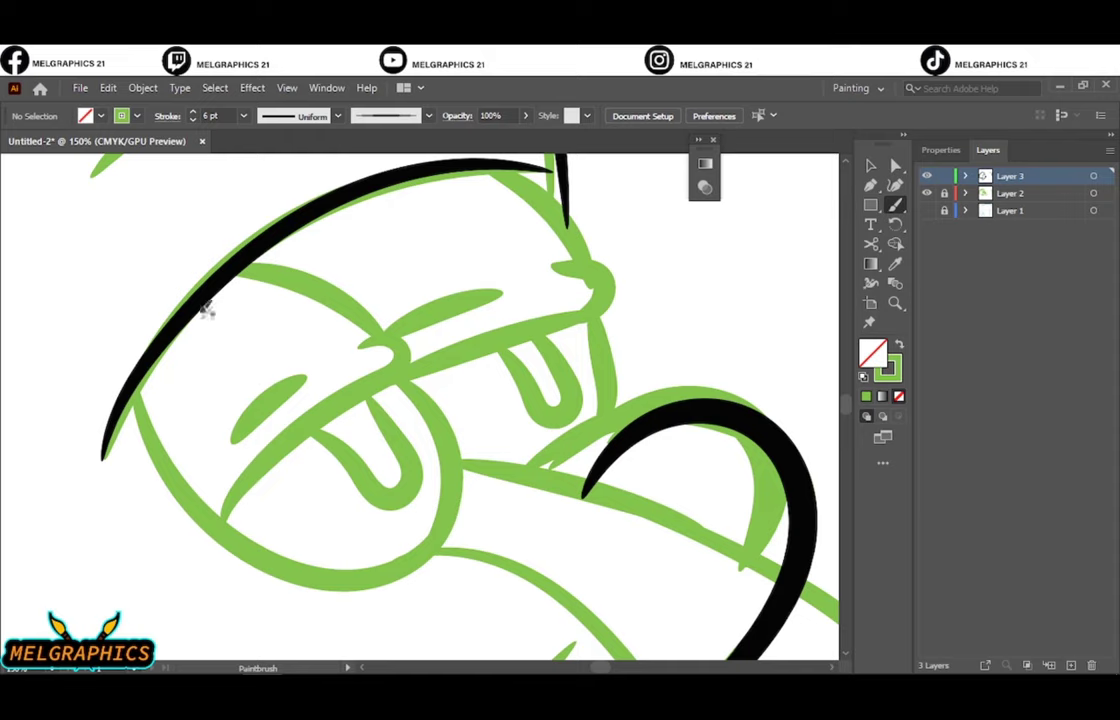
drag(252, 256, 380, 340)
drag(128, 398, 405, 368)
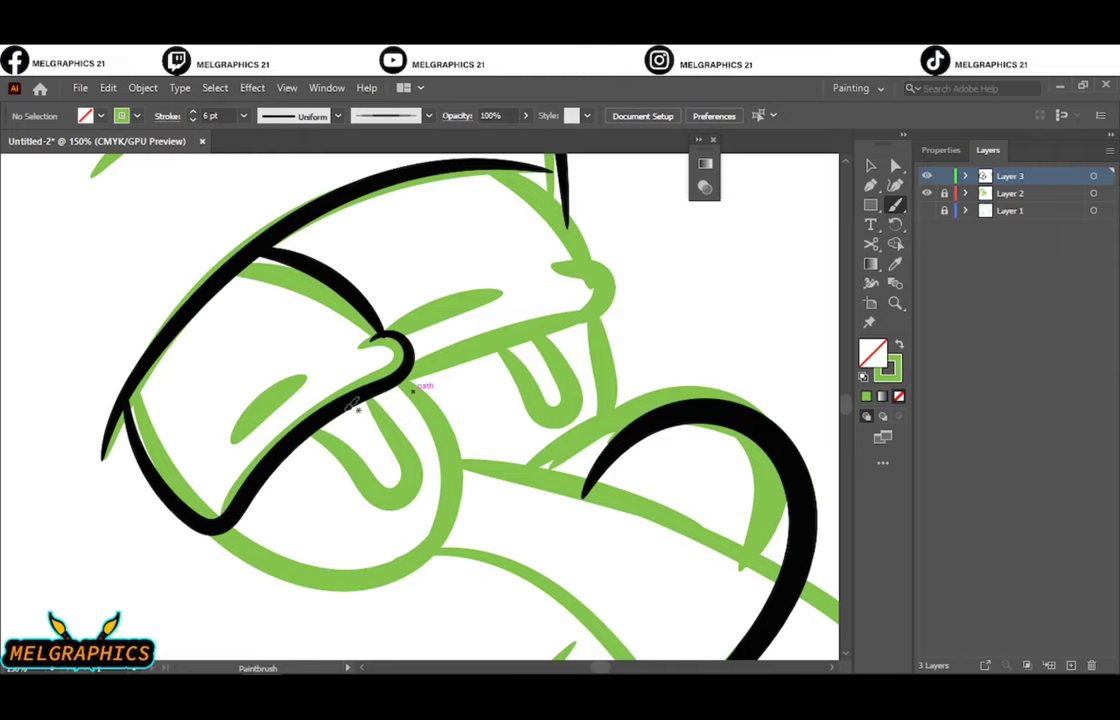
Step: Trace the right eye's lower outline, the cheek line and the nose's upper edge in black
drag(462, 484, 216, 526)
drag(548, 158, 415, 362)
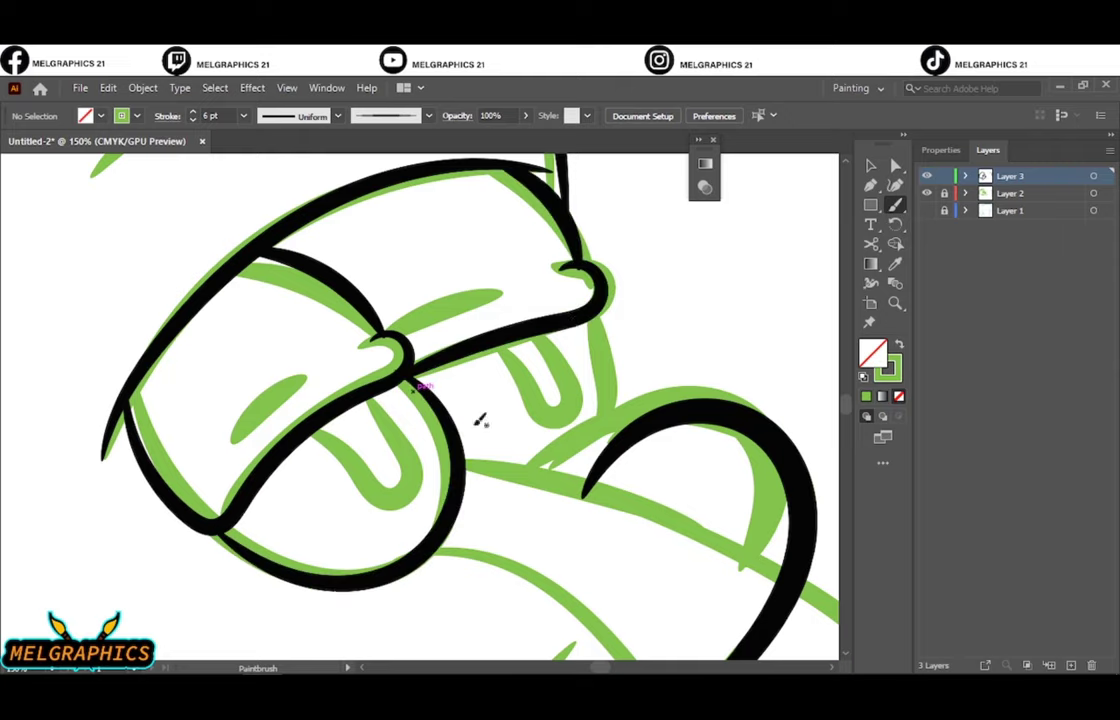
drag(482, 430, 280, 188)
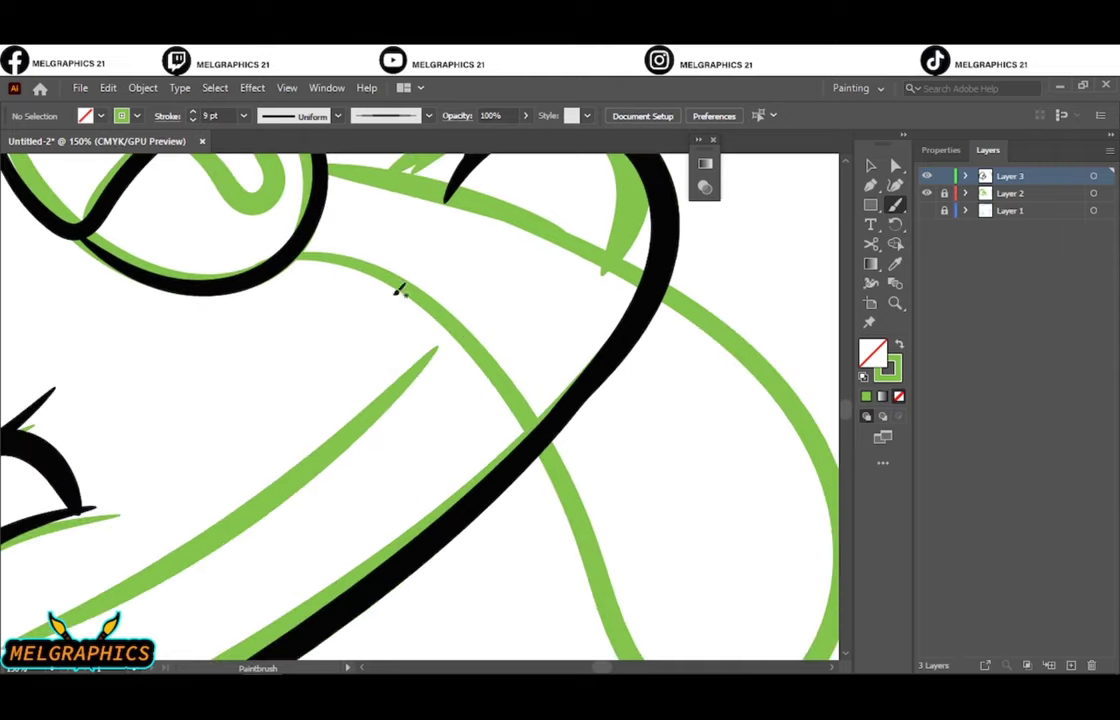
key(ctrl+minus)
drag(290, 270, 618, 592)
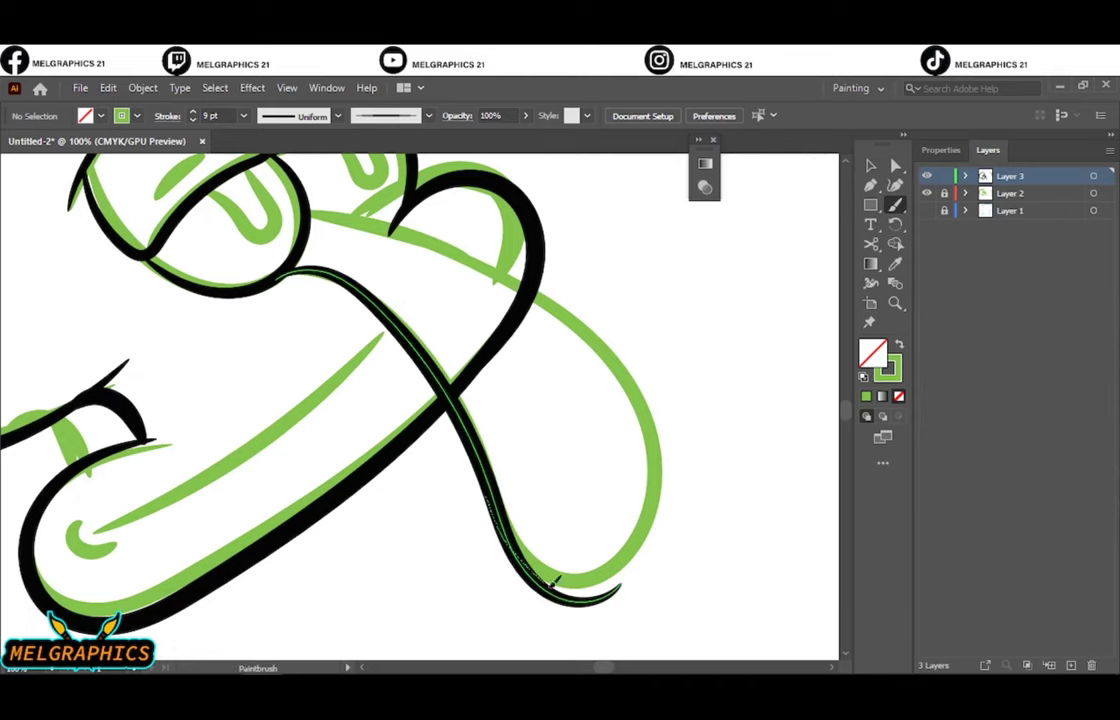
drag(312, 215, 655, 470)
Step: Add the lower eyelid lines and nose-tip stroke at a finer 4 pt weight, then hide the sketch
scroll(420, 400, up, 5)
click(193, 120)
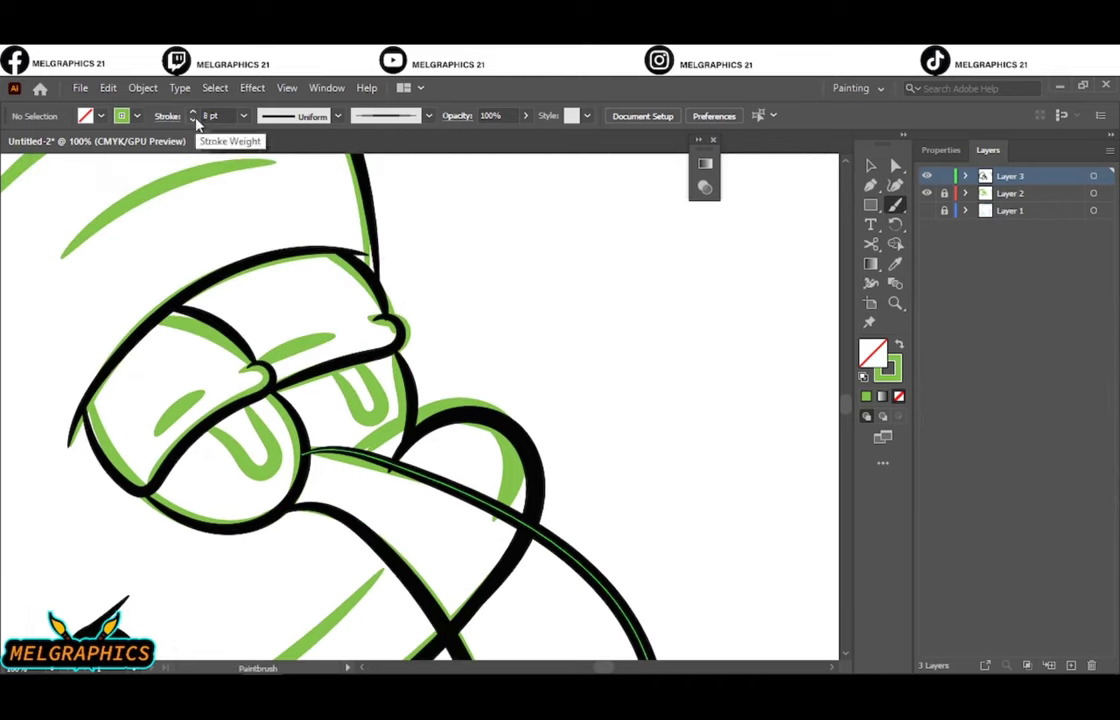
mouse_move(145, 450)
mouse_down()
mouse_move(226, 384)
mouse_move(335, 333)
mouse_up()
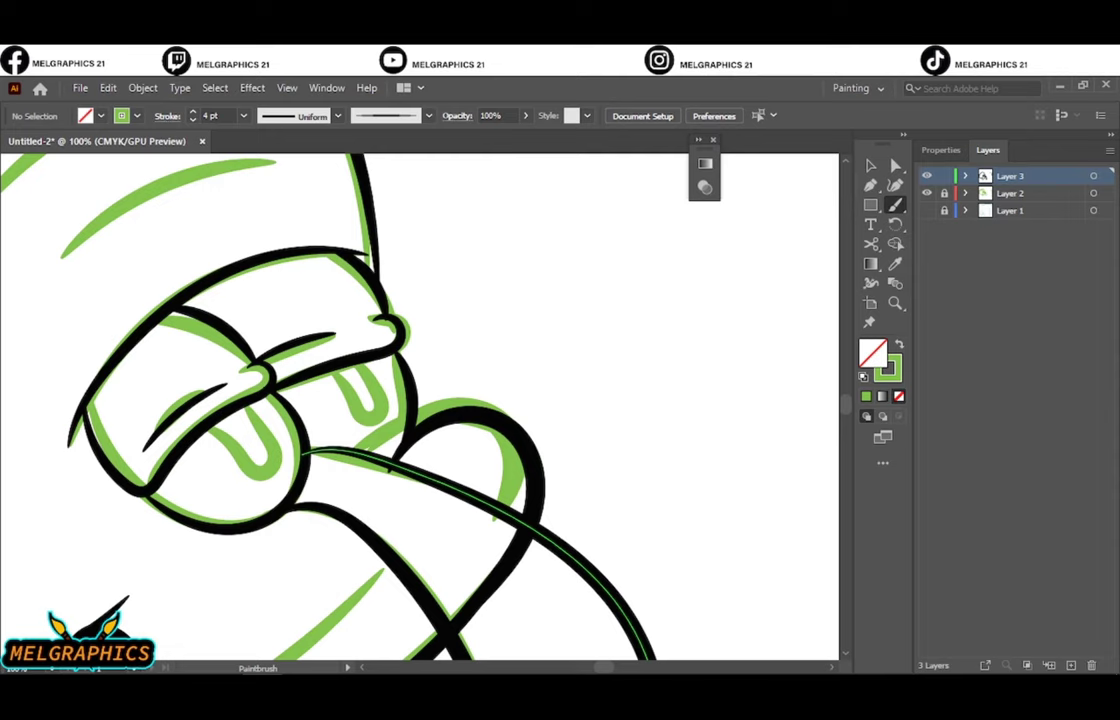
key(ctrl+0)
key(ctrl+1)
drag(235, 470, 300, 420)
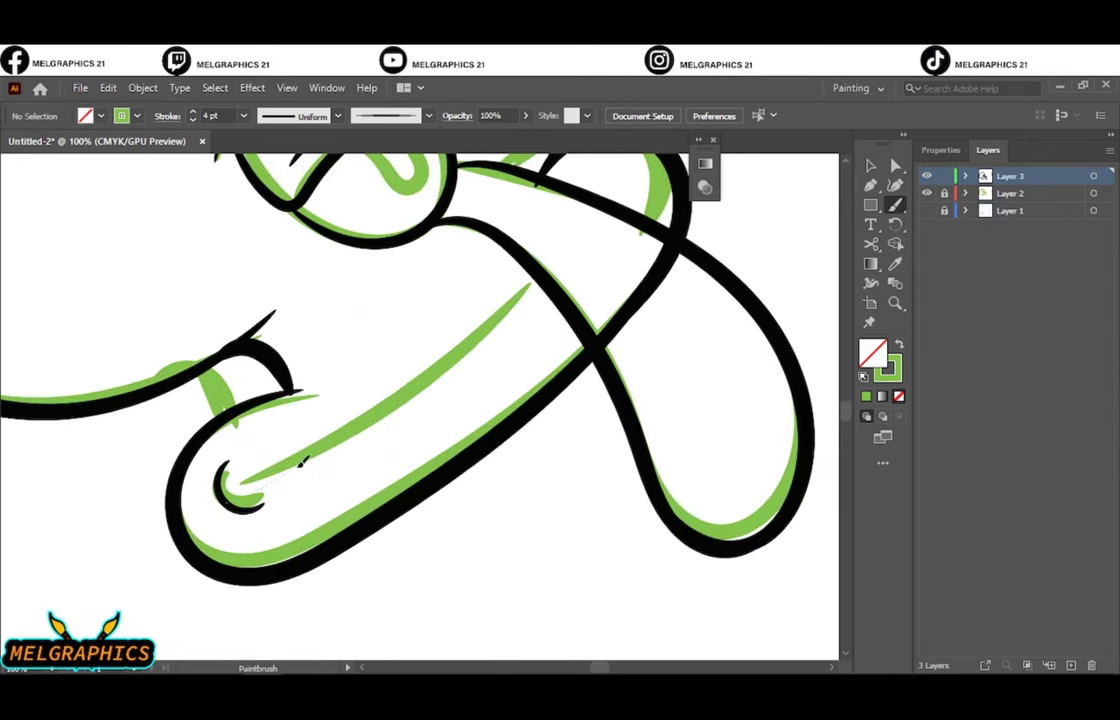
key(ctrl+0)
click(927, 194)
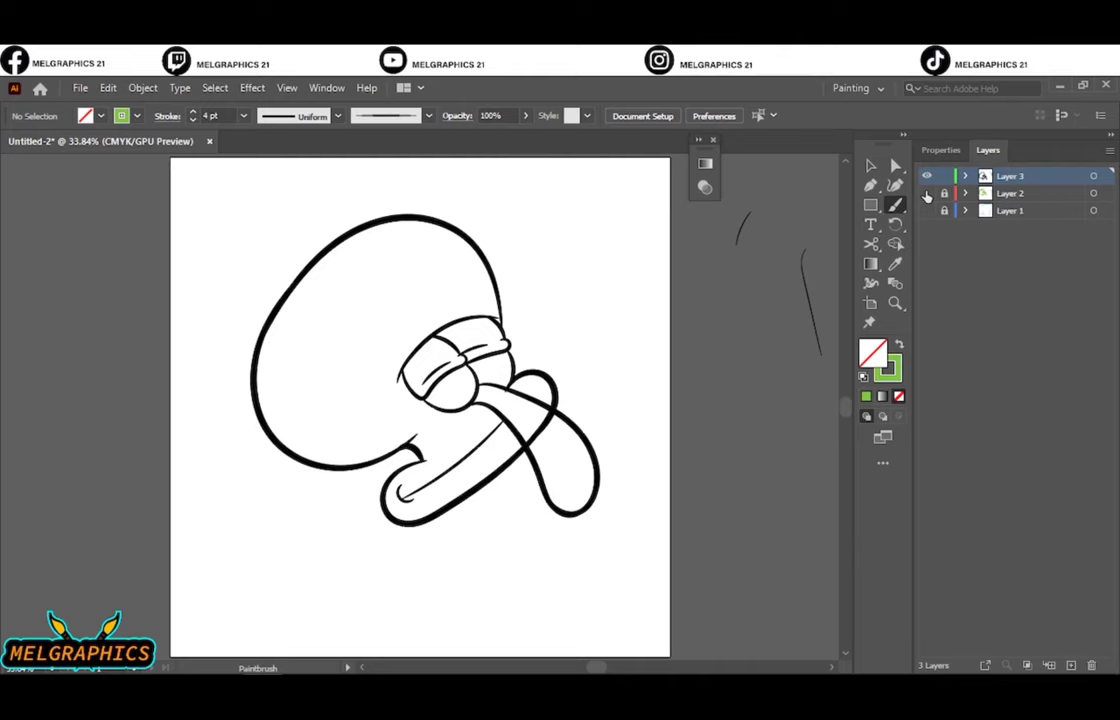
Step: Fade all the black ink to 27% opacity, hide the green sketch, and add a new layer on top
click(927, 193)
scroll(260, 365, up, 2)
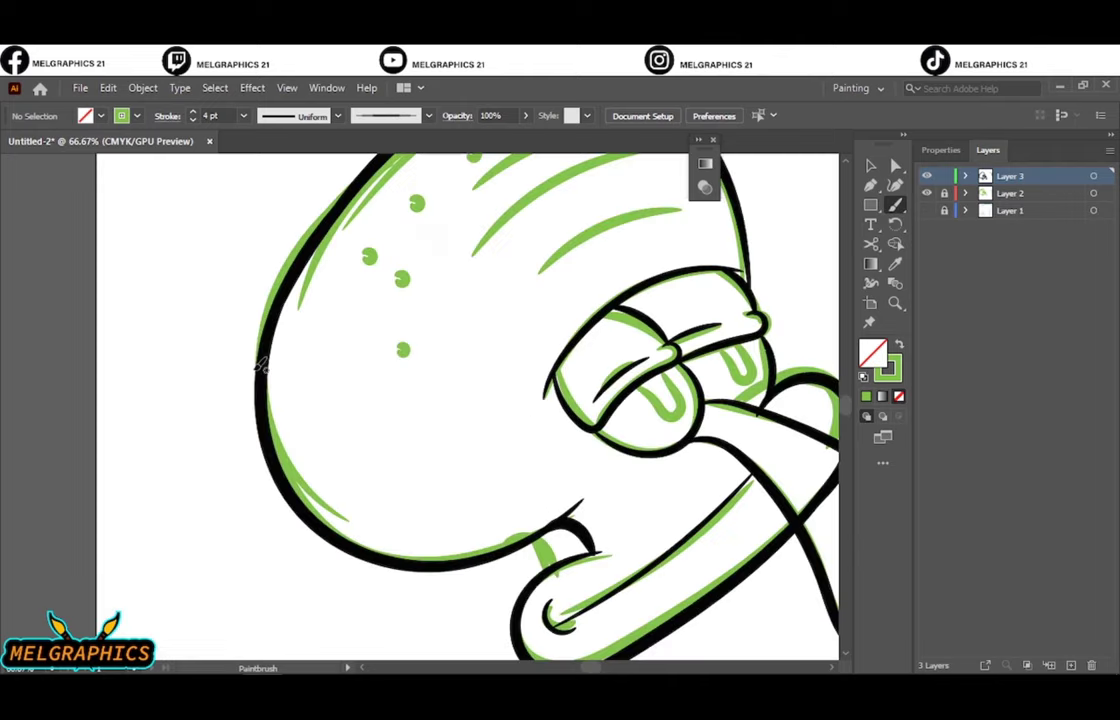
scroll(722, 440, right, 2)
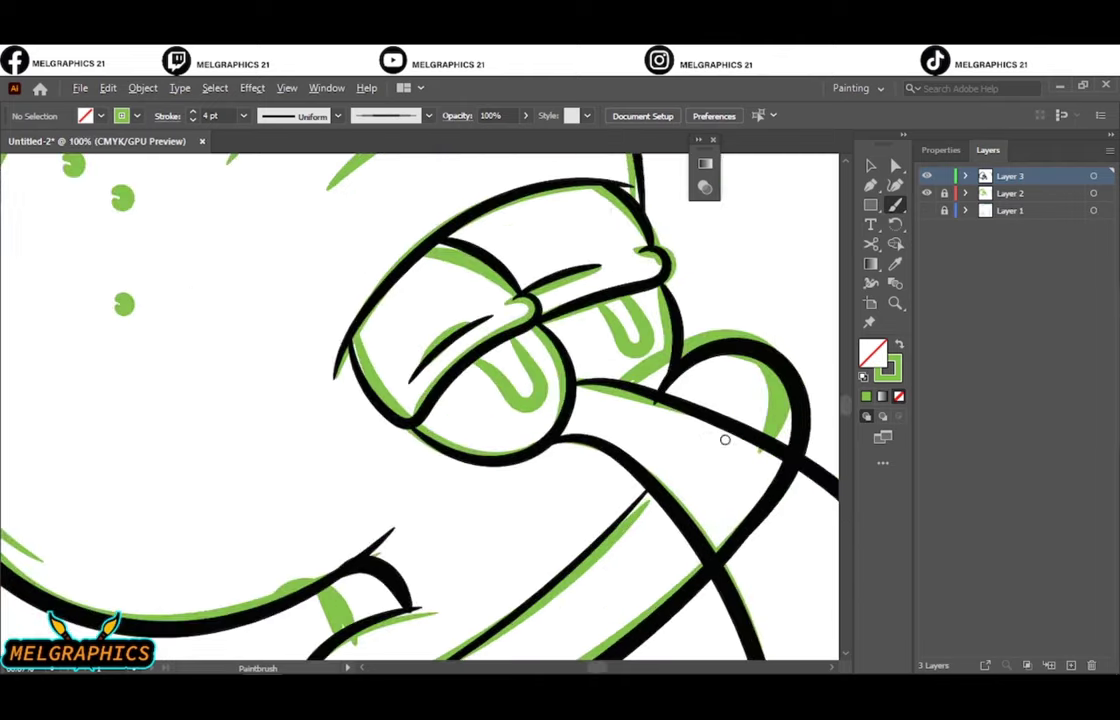
scroll(710, 418, up, 2)
scroll(467, 527, down, 2)
scroll(519, 482, down, 2)
key(v)
key(ctrl+a)
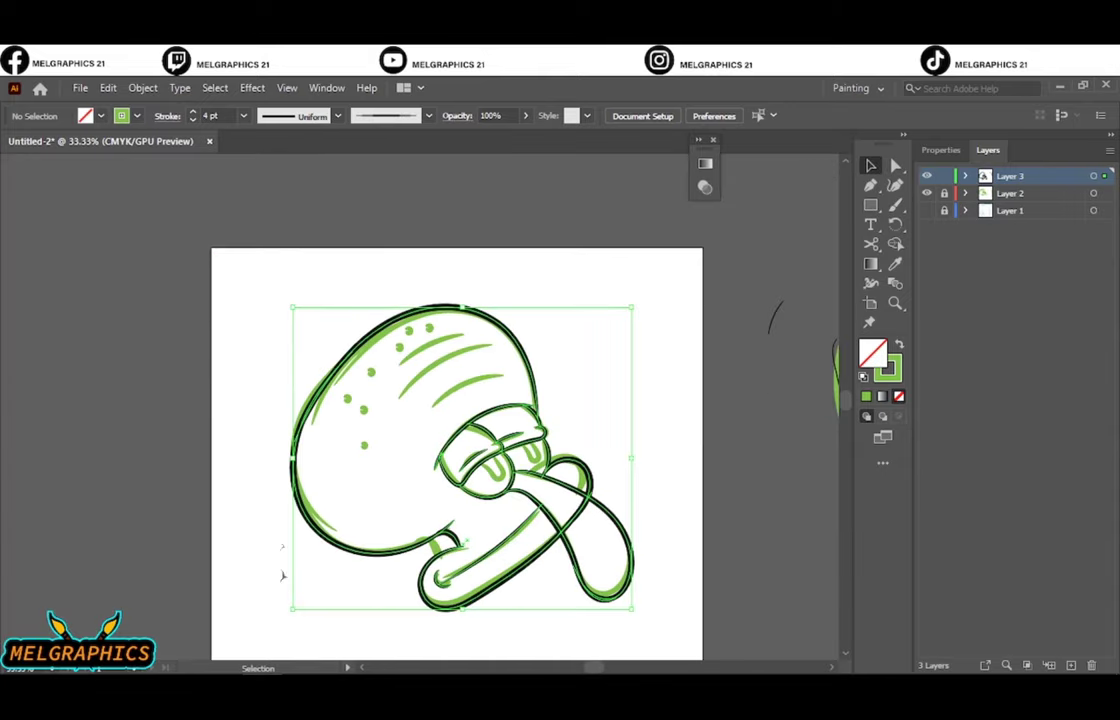
click(525, 116)
click(617, 210)
click(927, 193)
key(ctrl+l)
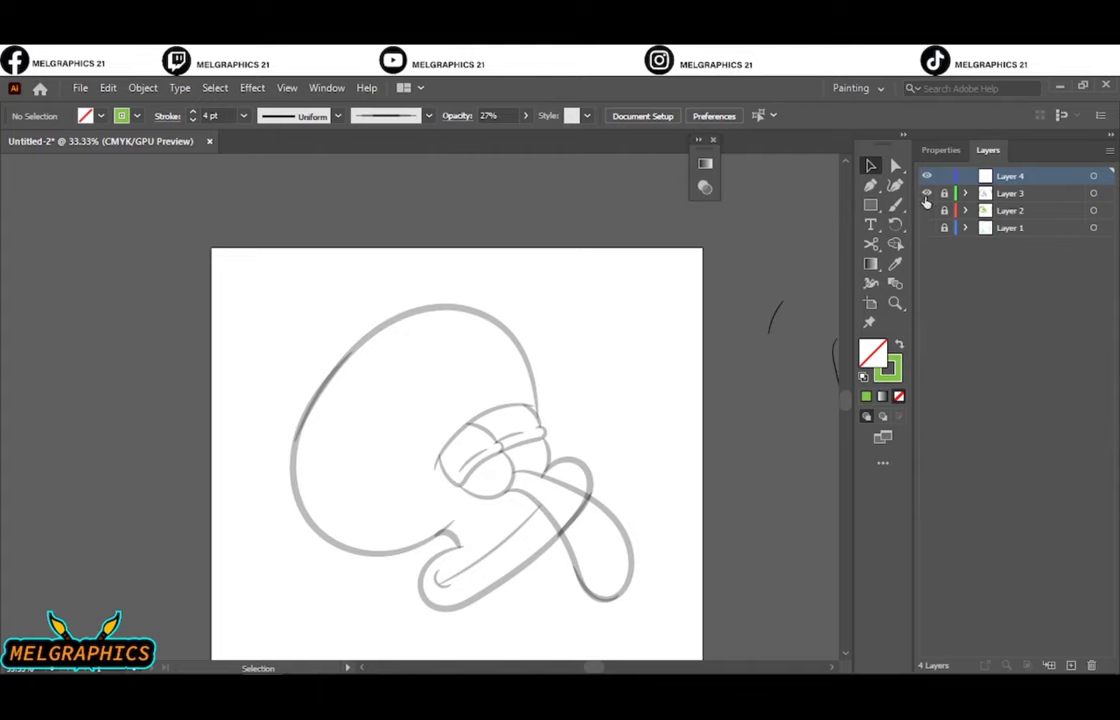
Step: Choose a heavier line weight and draw a stroke along the lower nose curve
key(ctrl+plus)
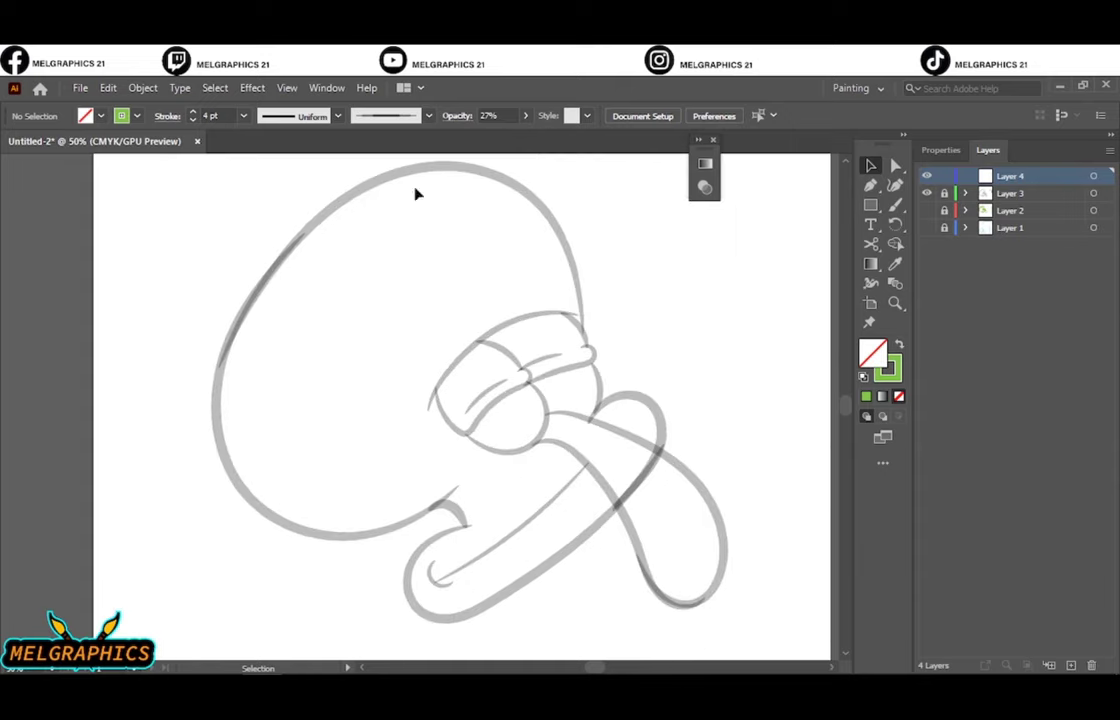
click(894, 206)
click(243, 115)
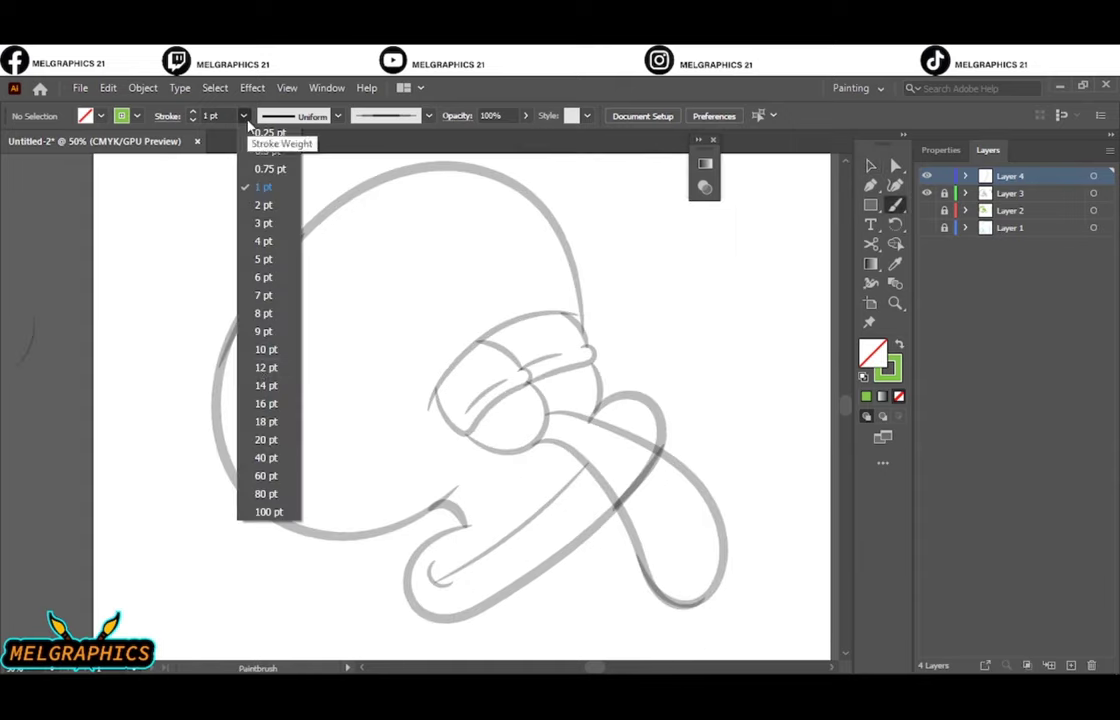
click(262, 357)
key(ctrl+plus)
key(ctrl+plus)
mouse_move(222, 478)
mouse_down()
mouse_move(400, 507)
mouse_move(495, 492)
mouse_up()
Step: Add a guide stroke along the nose outline and toggle the green sketch to compare
key(ctrl+minus)
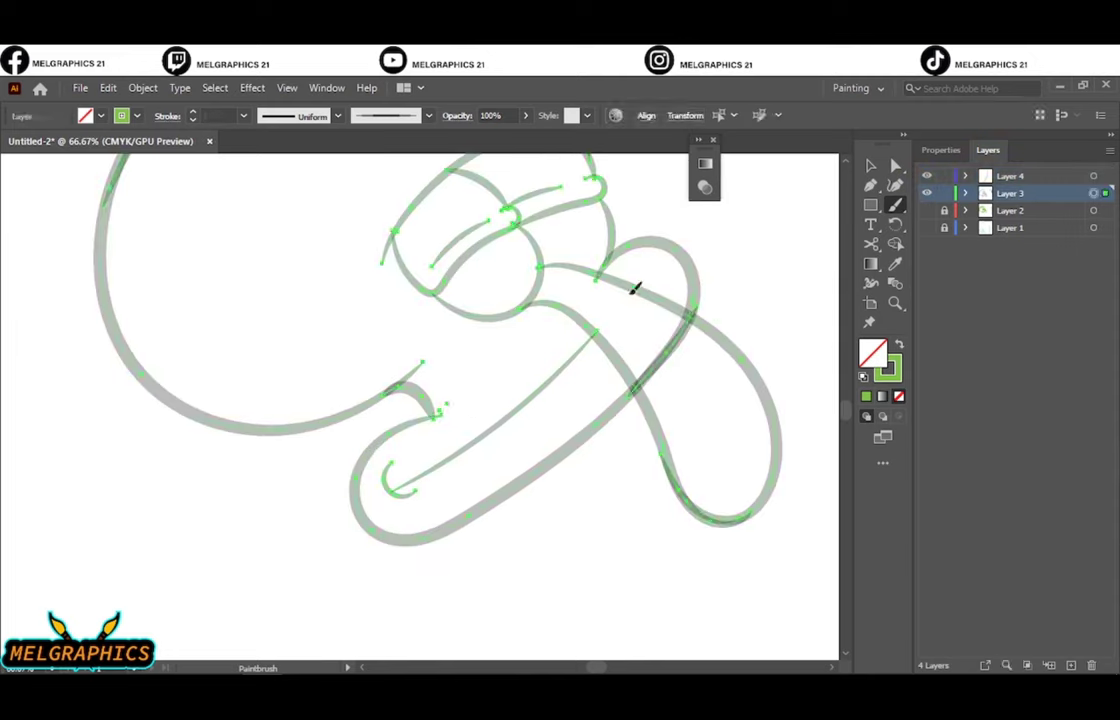
key(ctrl+plus)
key(b)
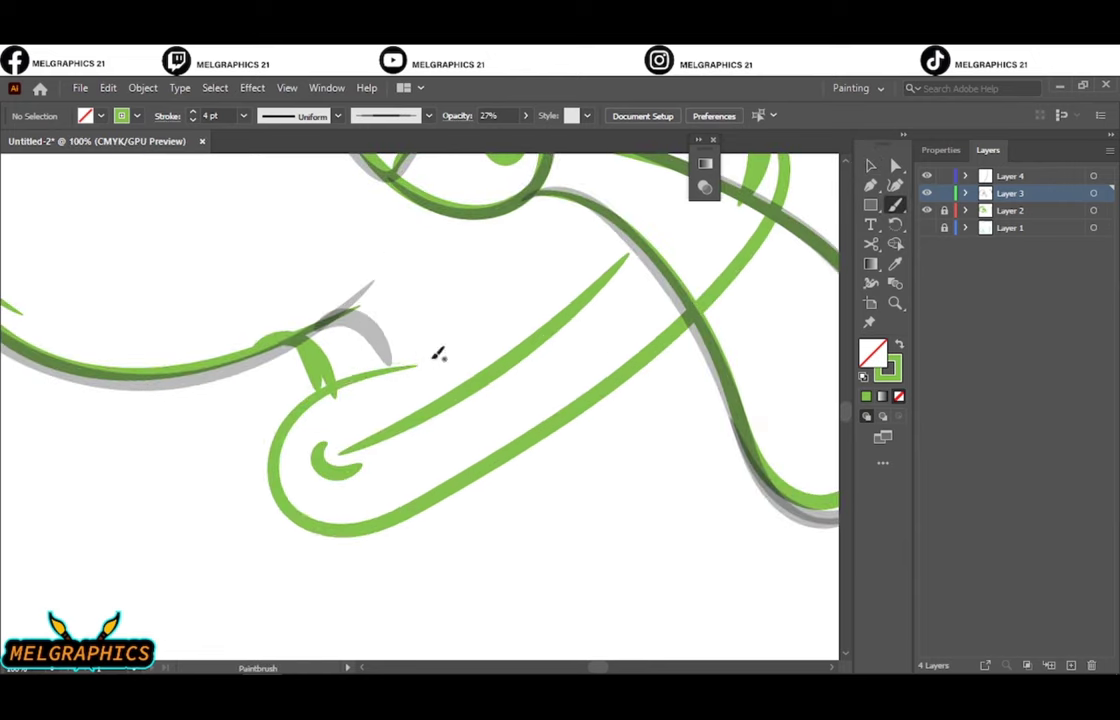
drag(775, 190, 790, 175)
scroll(553, 340, up, 3)
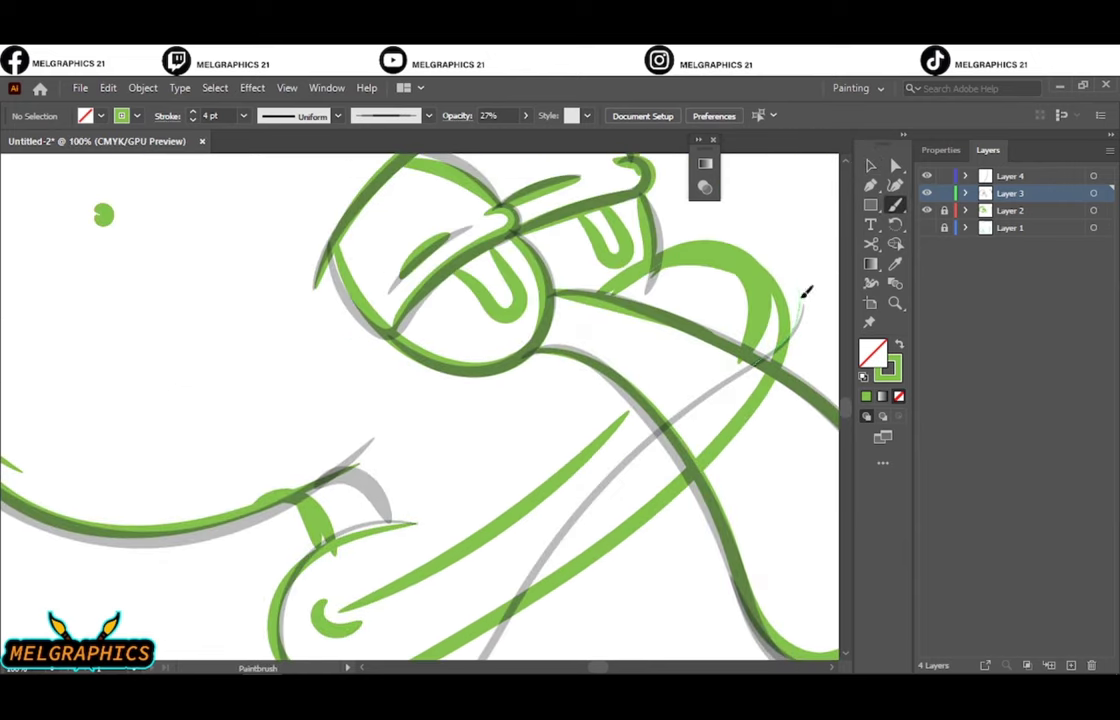
key(ctrl+0)
click(926, 210)
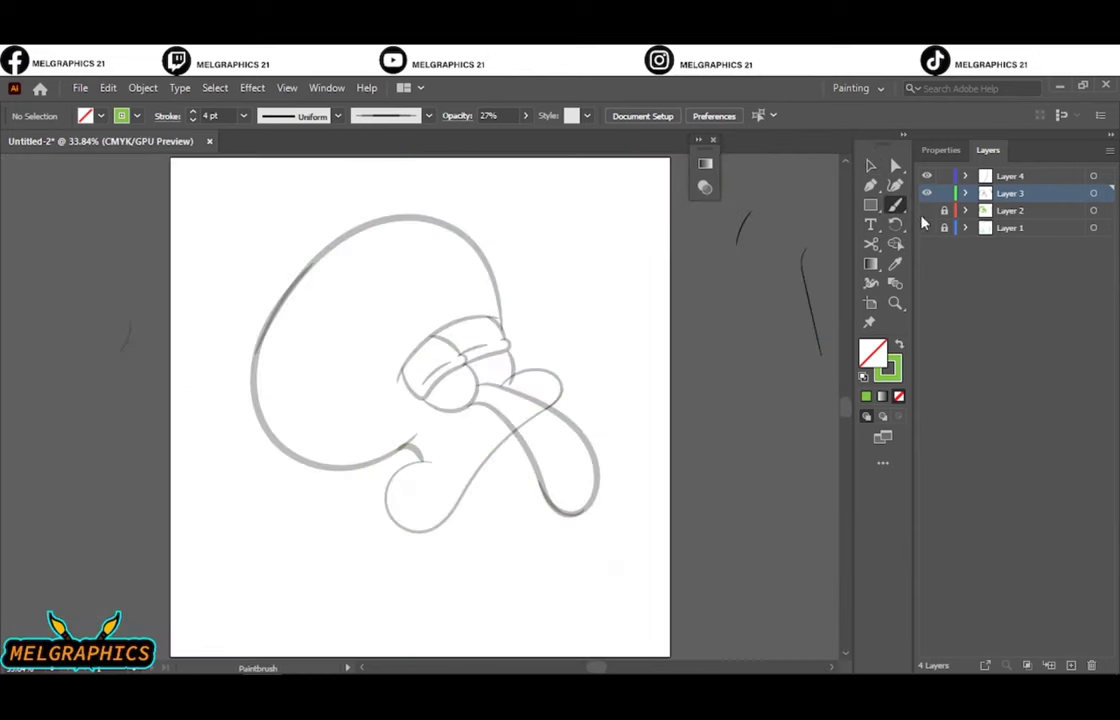
click(926, 210)
Step: Add another nose guide stroke, hide the green sketch, and make Layer 4 active
scroll(600, 392, up, 2)
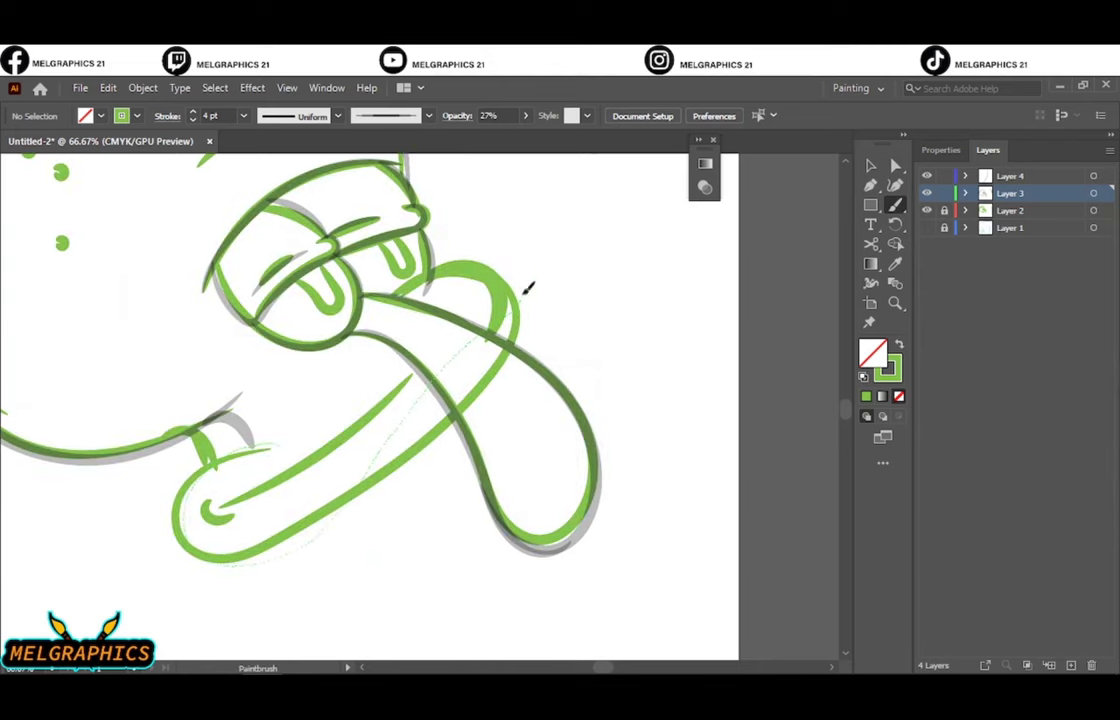
drag(528, 288, 257, 540)
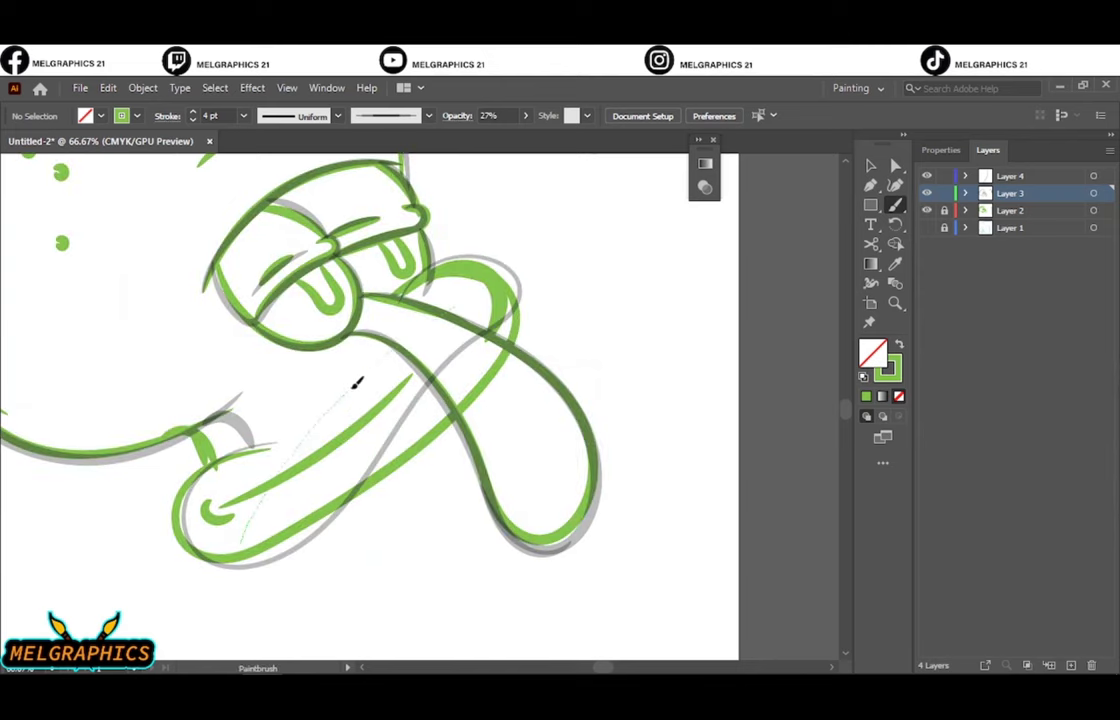
click(926, 210)
scroll(778, 285, down, 3)
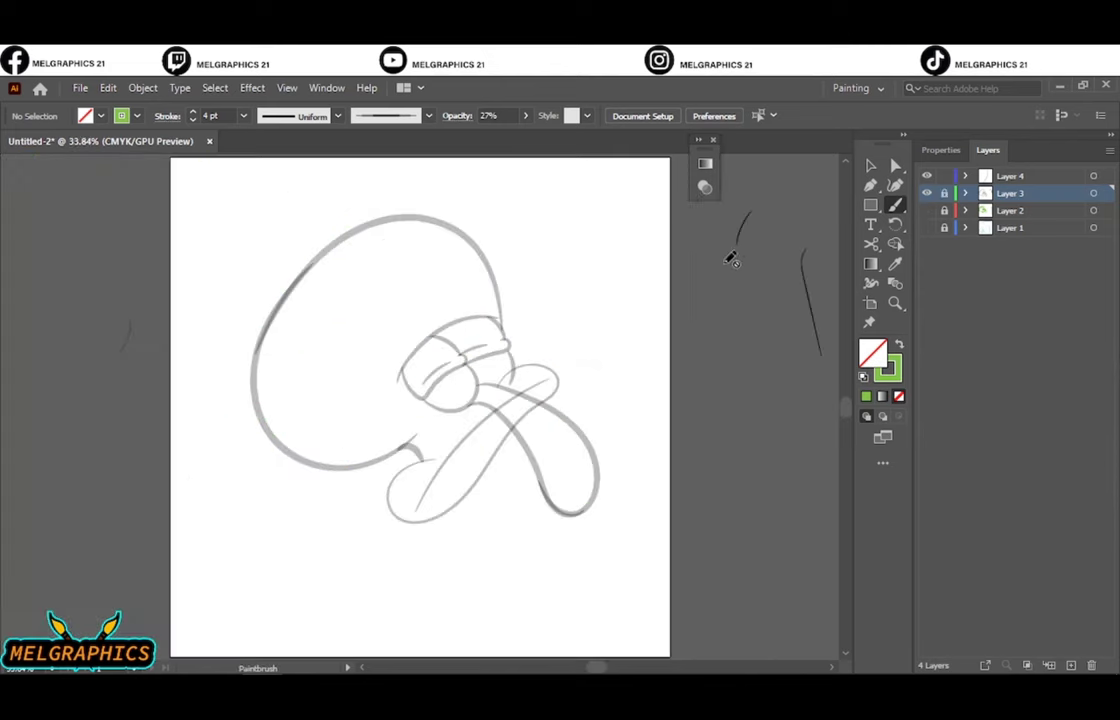
click(1010, 176)
scroll(475, 482, up, 5)
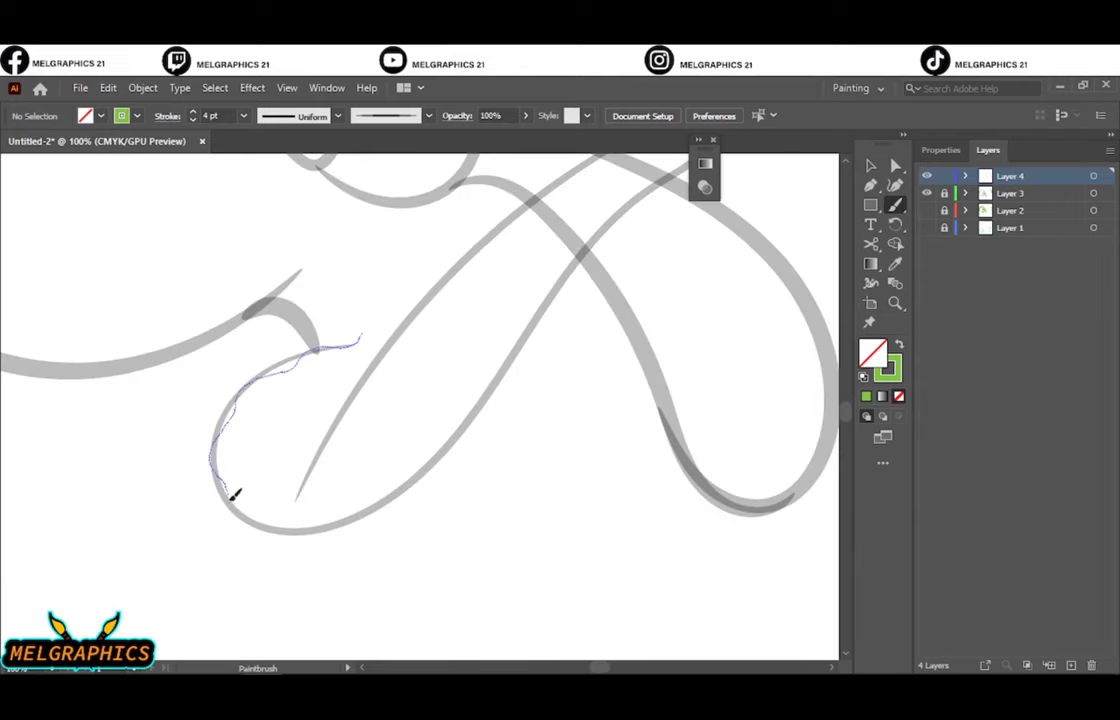
Step: Ink a wavy outline around the nose tip and along its lower edge, undoing misplaced strokes
drag(235, 493, 240, 500)
key(ctrl+z)
drag(358, 342, 333, 340)
mouse_move(272, 383)
mouse_down()
mouse_move(256, 388)
mouse_move(237, 512)
mouse_up()
key(ctrl+z)
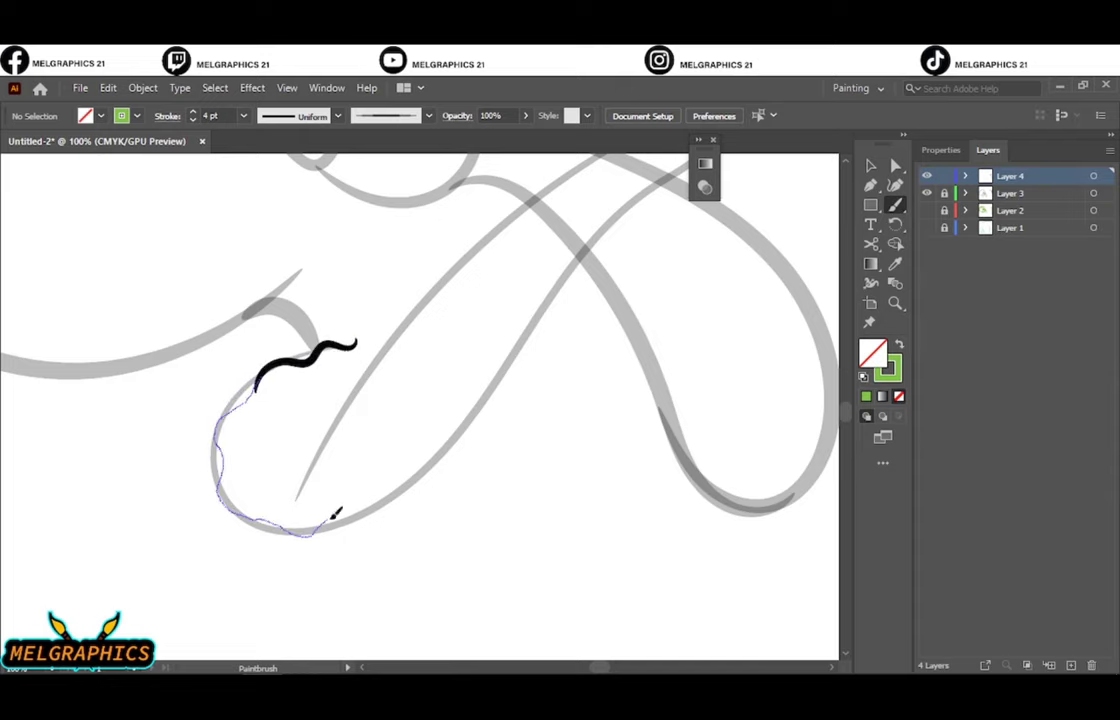
drag(453, 437, 490, 372)
scroll(555, 357, right, 3)
scroll(555, 357, up, 3)
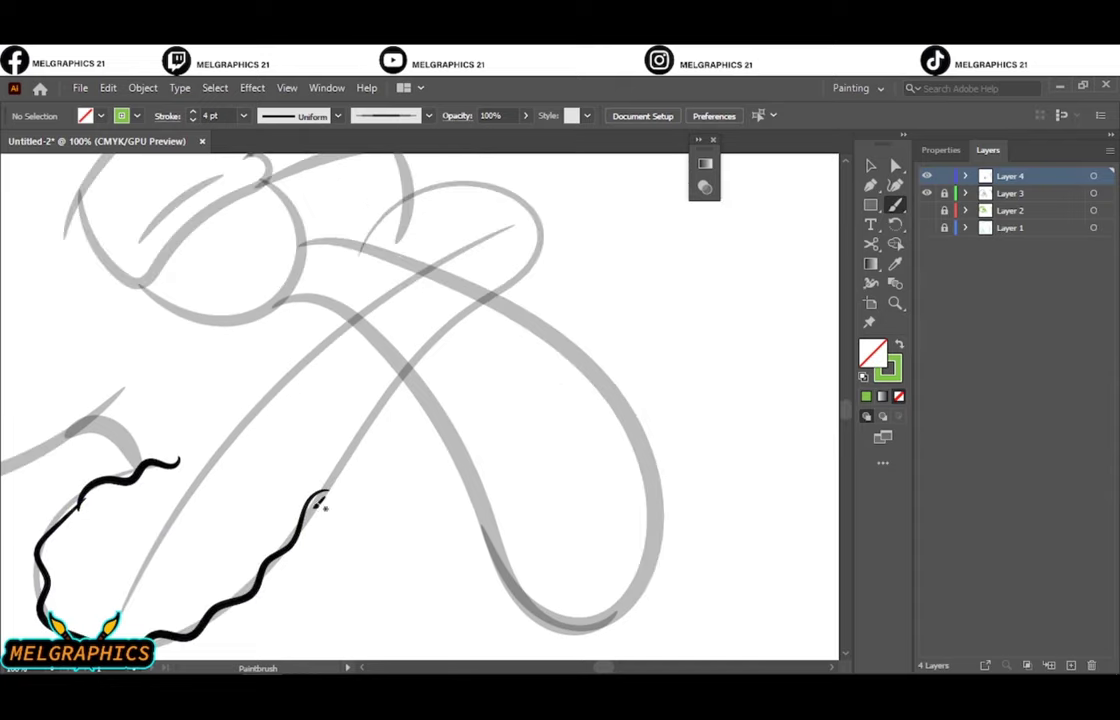
drag(384, 409, 403, 378)
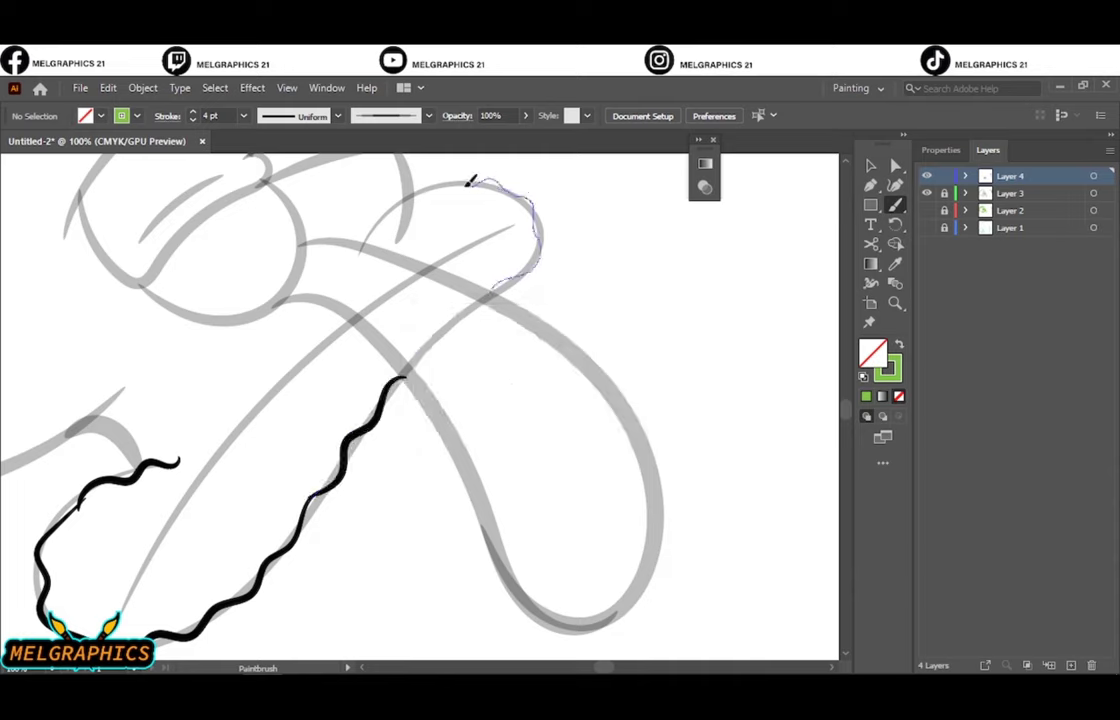
Step: Redraw the top loop's wavy outline and ink the nose's upper edge, long line and right side
drag(370, 232, 372, 238)
key(ctrl+z)
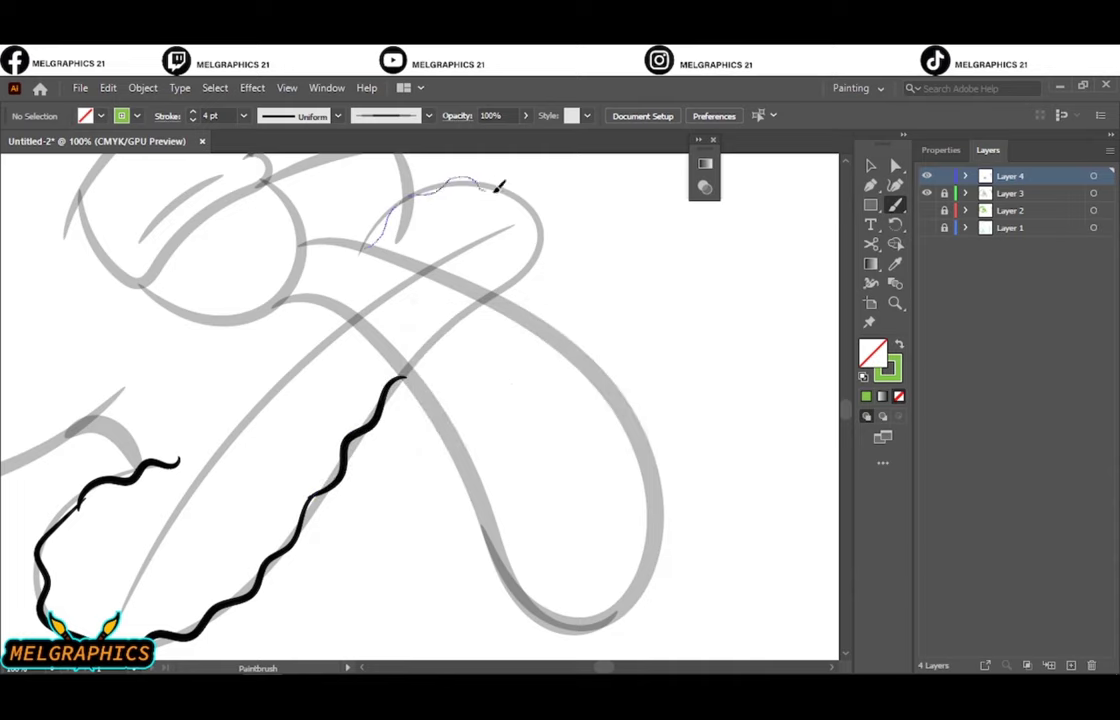
key(ctrl+z)
drag(497, 188, 550, 239)
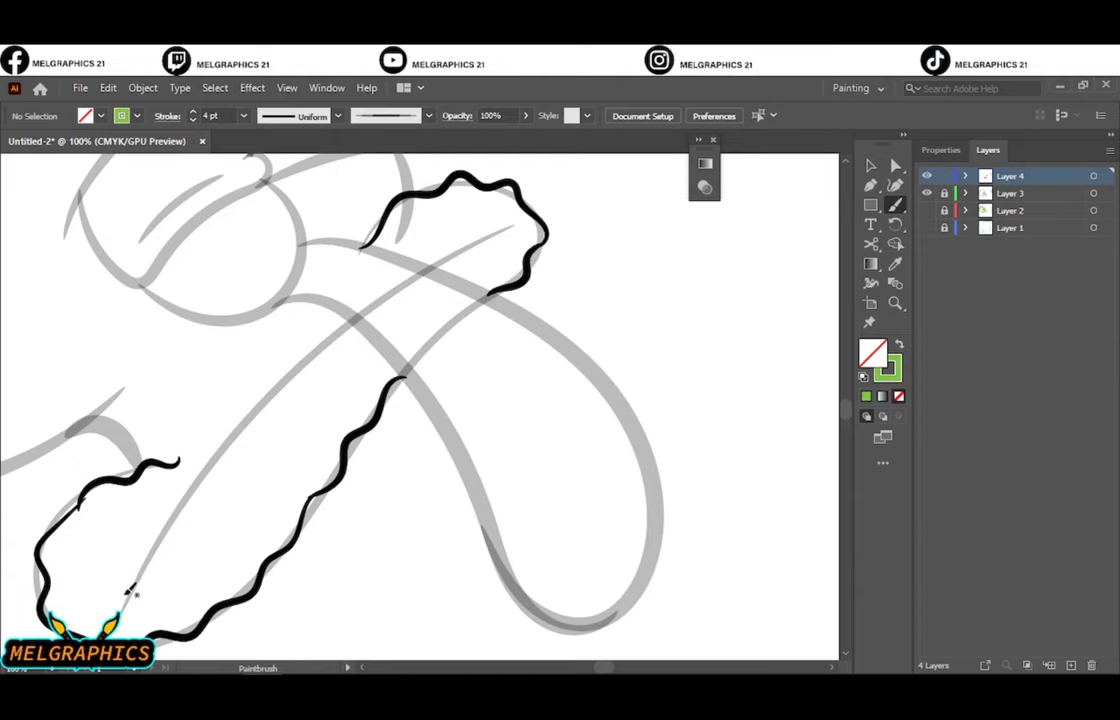
drag(197, 452, 347, 316)
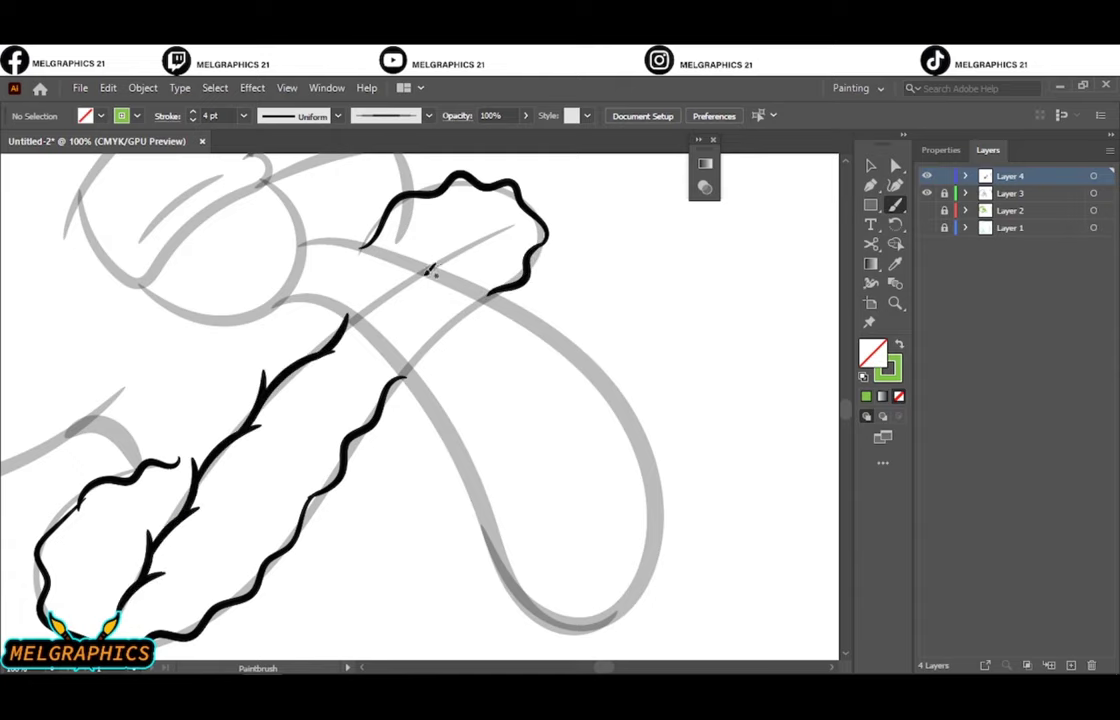
scroll(271, 268, down, 2)
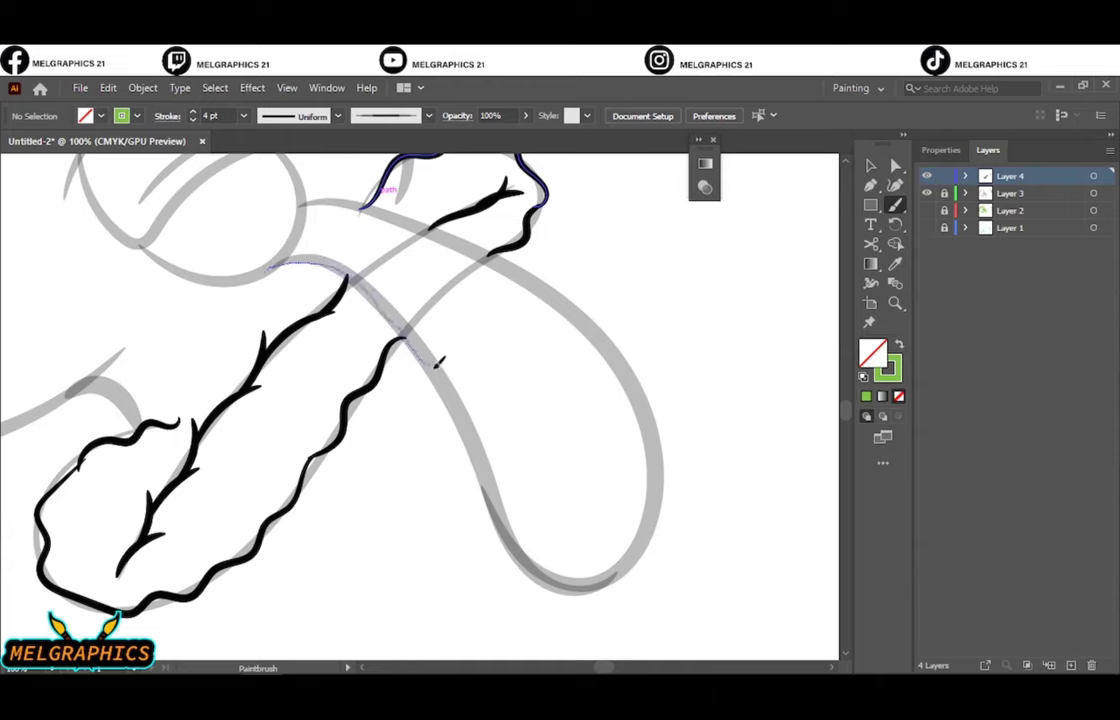
mouse_move(438, 365)
mouse_down()
mouse_move(470, 410)
mouse_move(457, 395)
mouse_up()
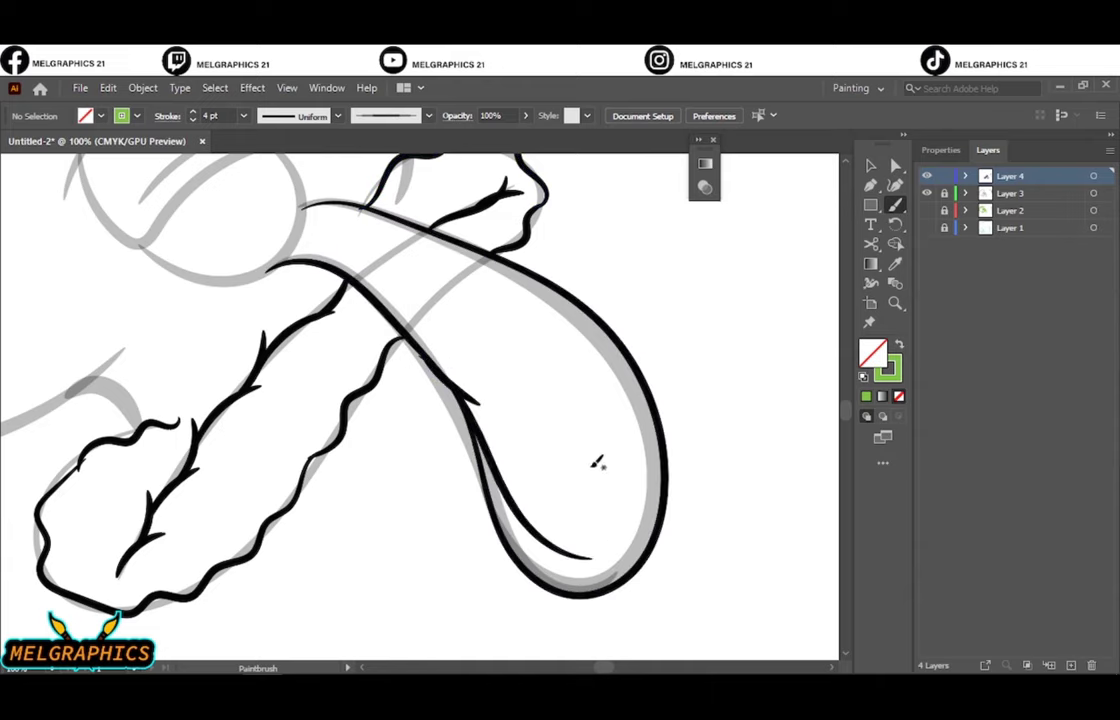
scroll(330, 168, up, 3)
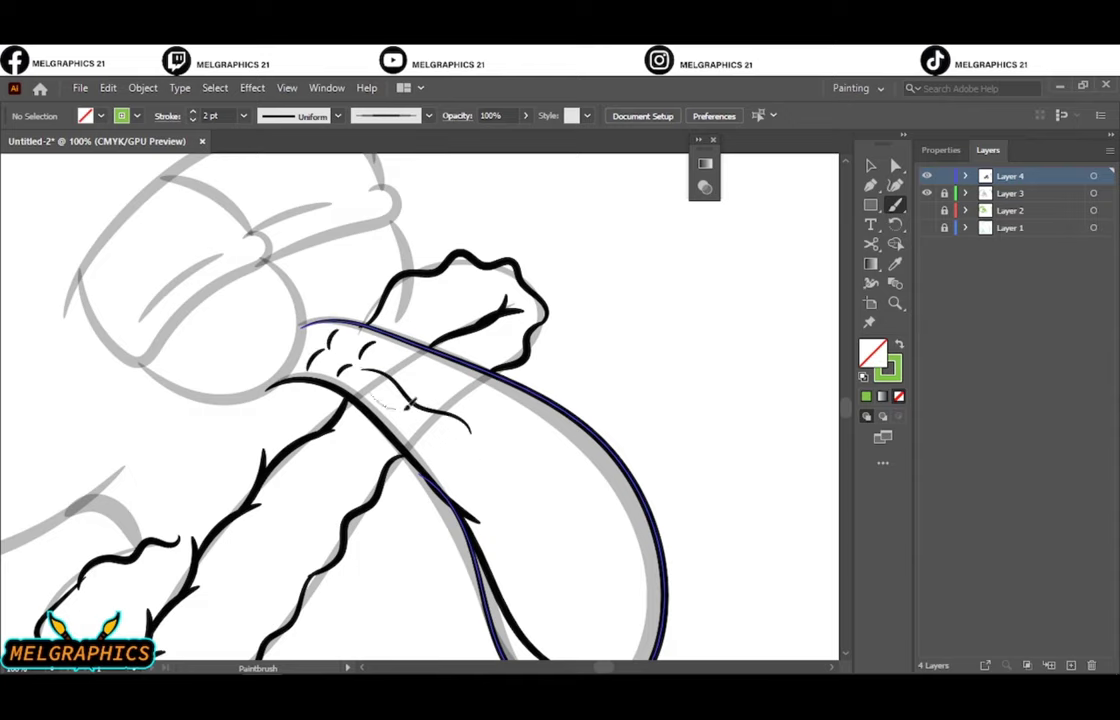
drag(432, 363, 432, 363)
scroll(605, 412, down, 3)
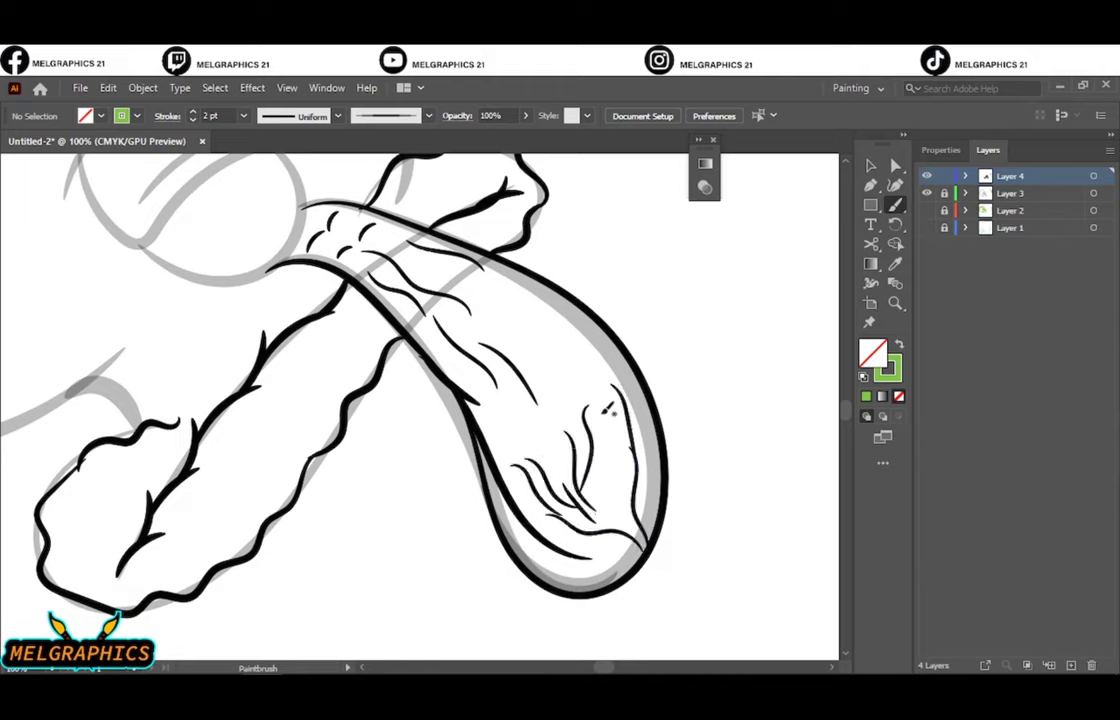
drag(627, 438, 590, 328)
Step: Ink the lower curve, bottom and right edge of the bulge above the nose
key(ctrl+0)
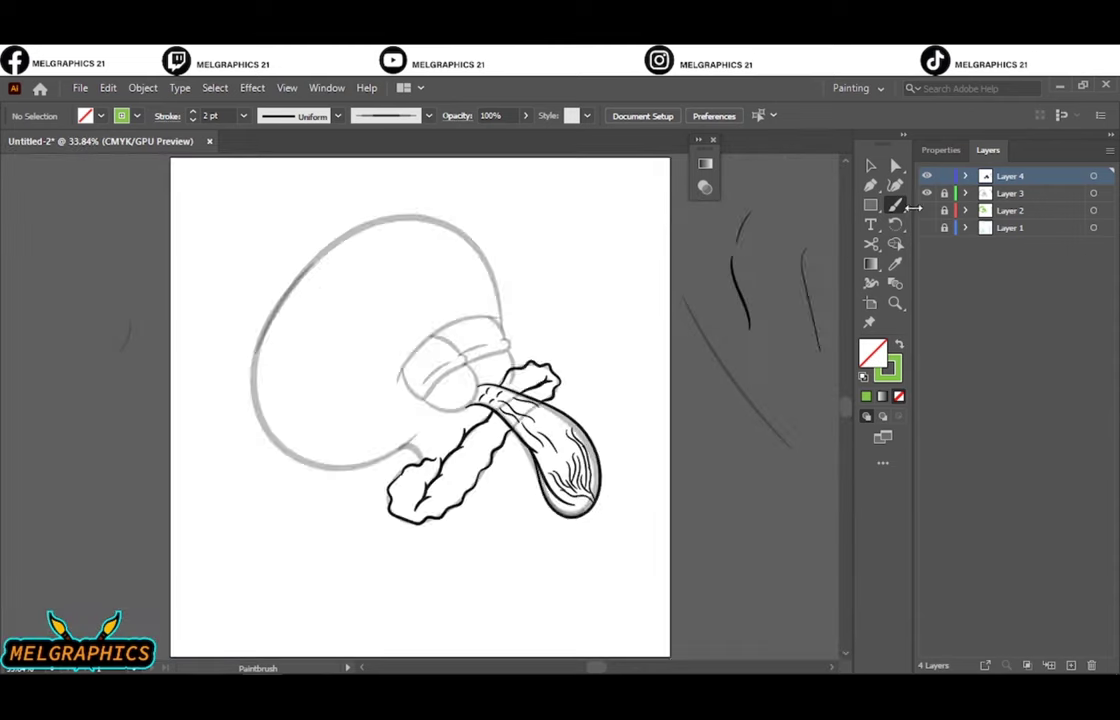
scroll(365, 320, up, 5)
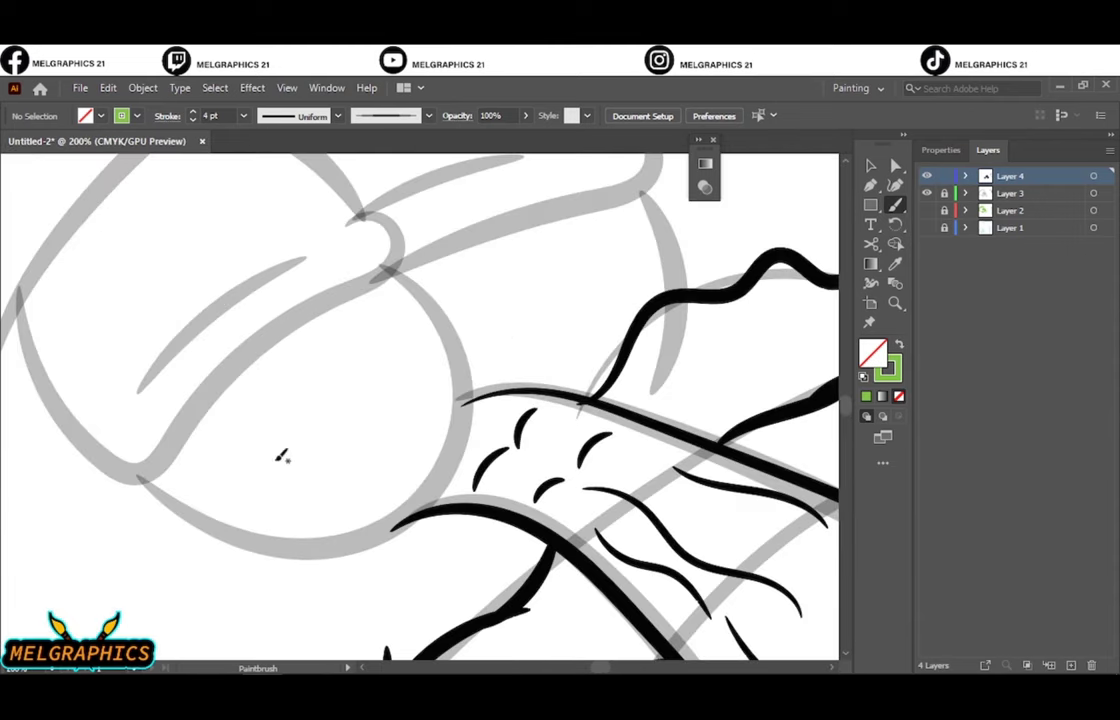
key(ctrl+z)
mouse_move(127, 470)
mouse_down()
mouse_move(250, 511)
mouse_move(340, 487)
mouse_up()
mouse_move(270, 545)
mouse_down()
mouse_move(415, 458)
mouse_move(400, 280)
mouse_up()
drag(292, 315, 390, 375)
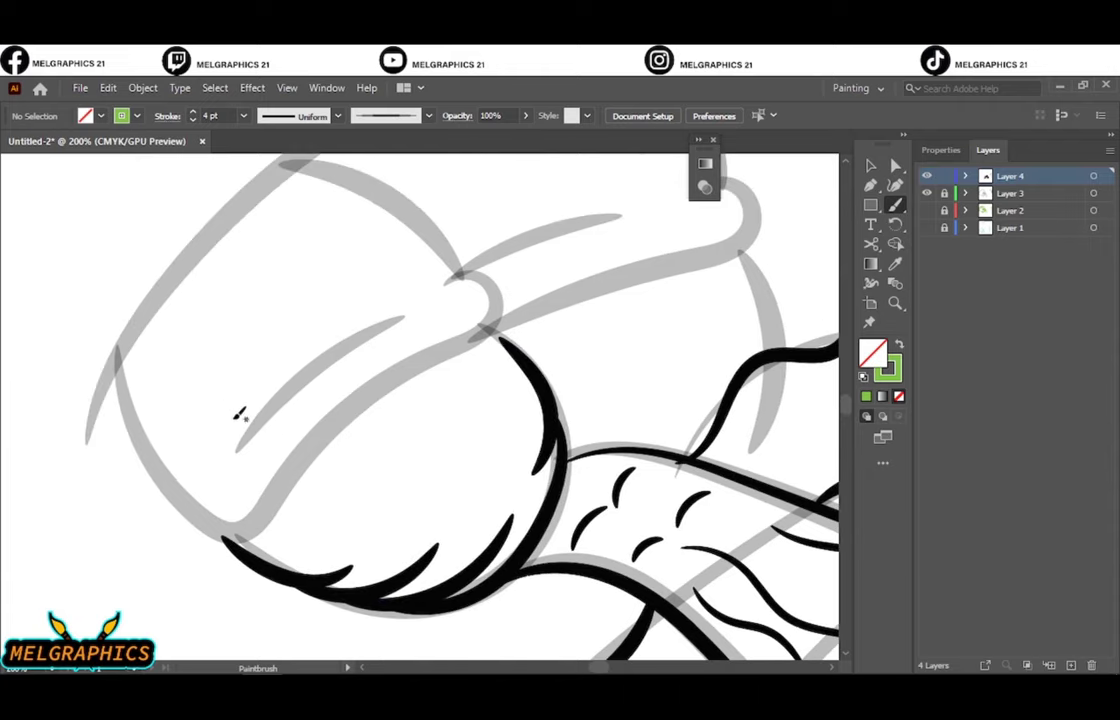
scroll(124, 392, down, 1)
Step: Ink the bulge's lower-left, top and left edges, toggling the sketch to check them
drag(197, 387, 103, 503)
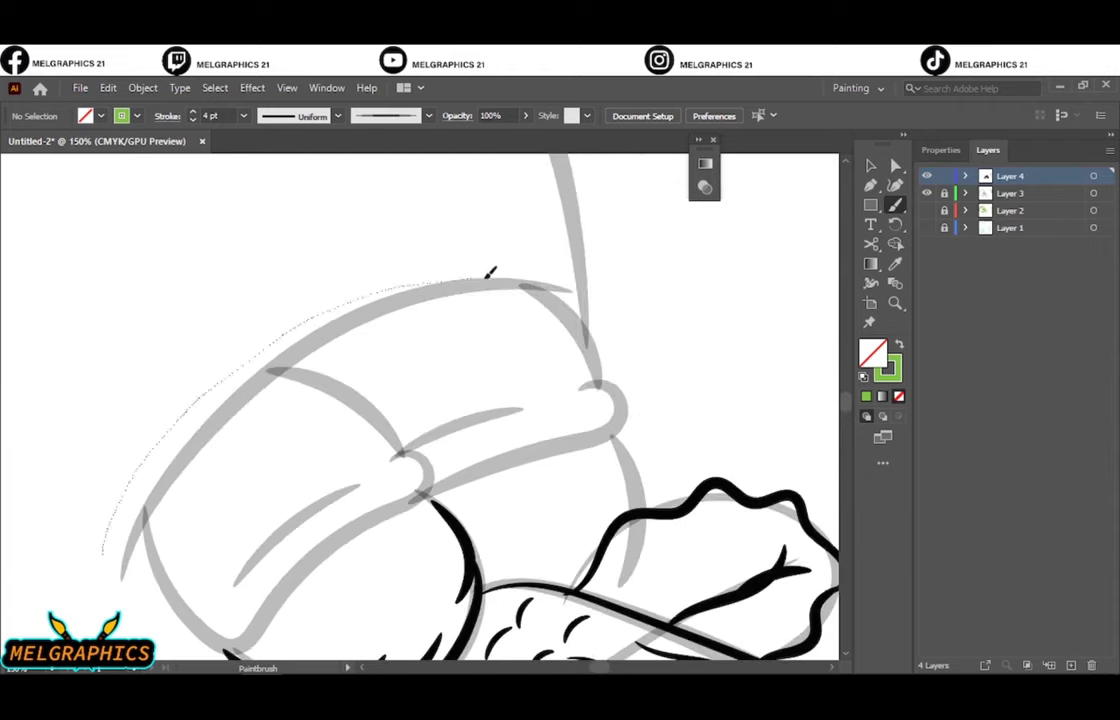
scroll(185, 342, down, 3)
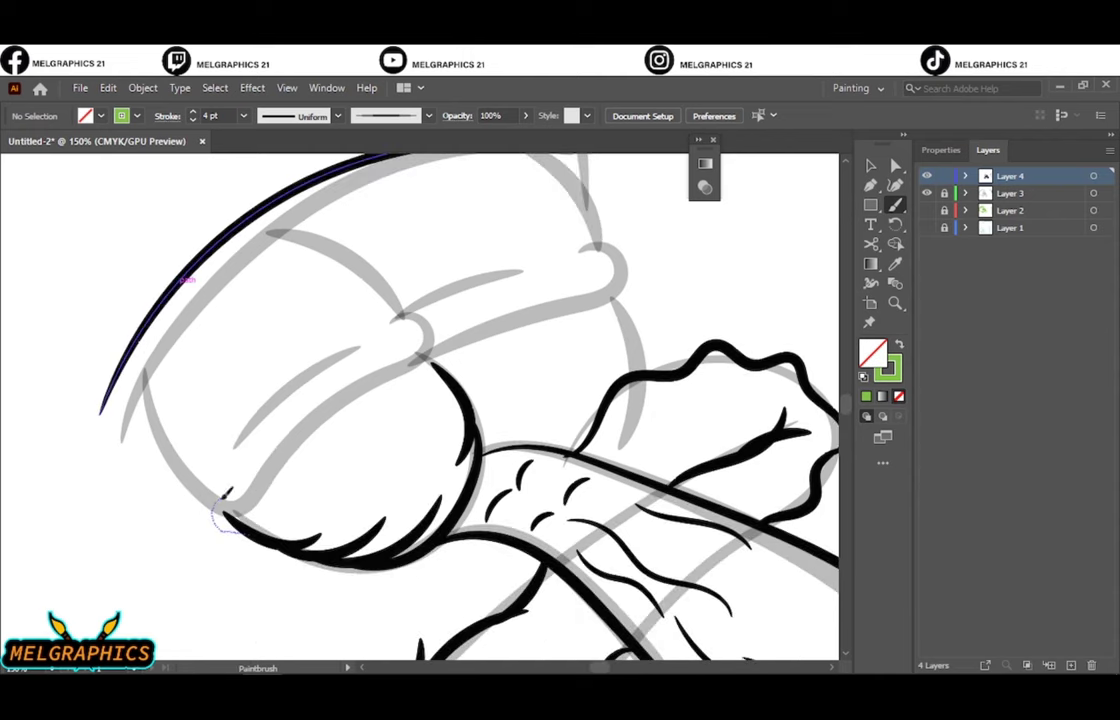
drag(226, 494, 302, 451)
drag(418, 335, 420, 338)
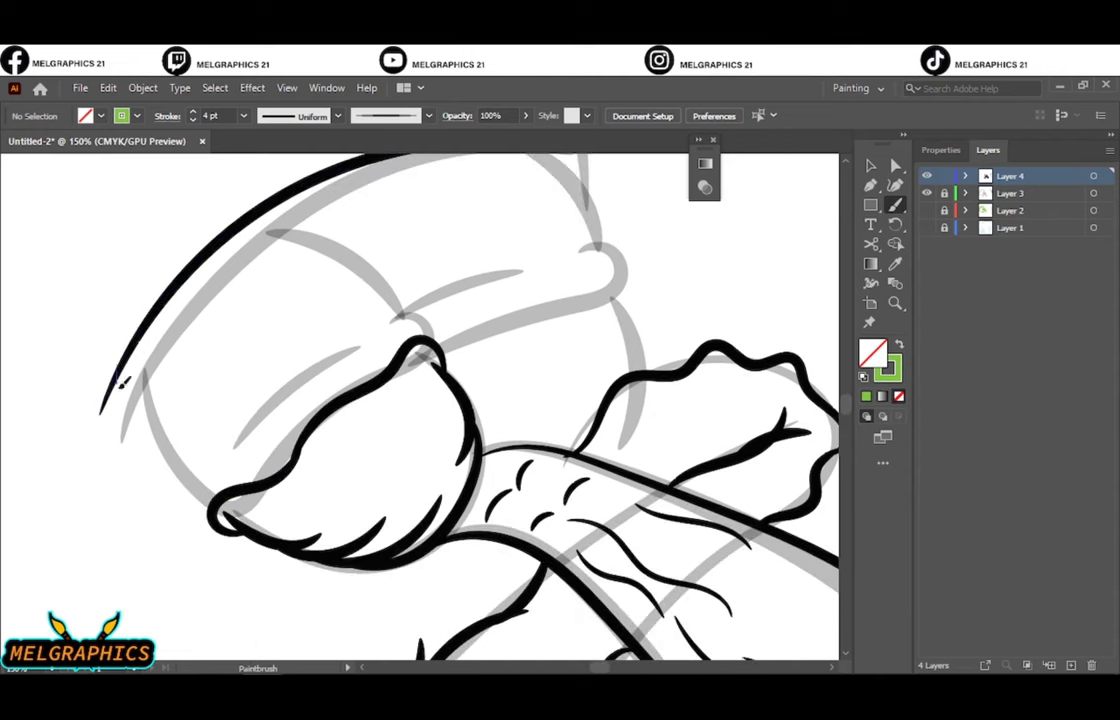
mouse_move(115, 366)
mouse_down()
mouse_move(160, 448)
mouse_move(310, 215)
mouse_move(258, 213)
mouse_up()
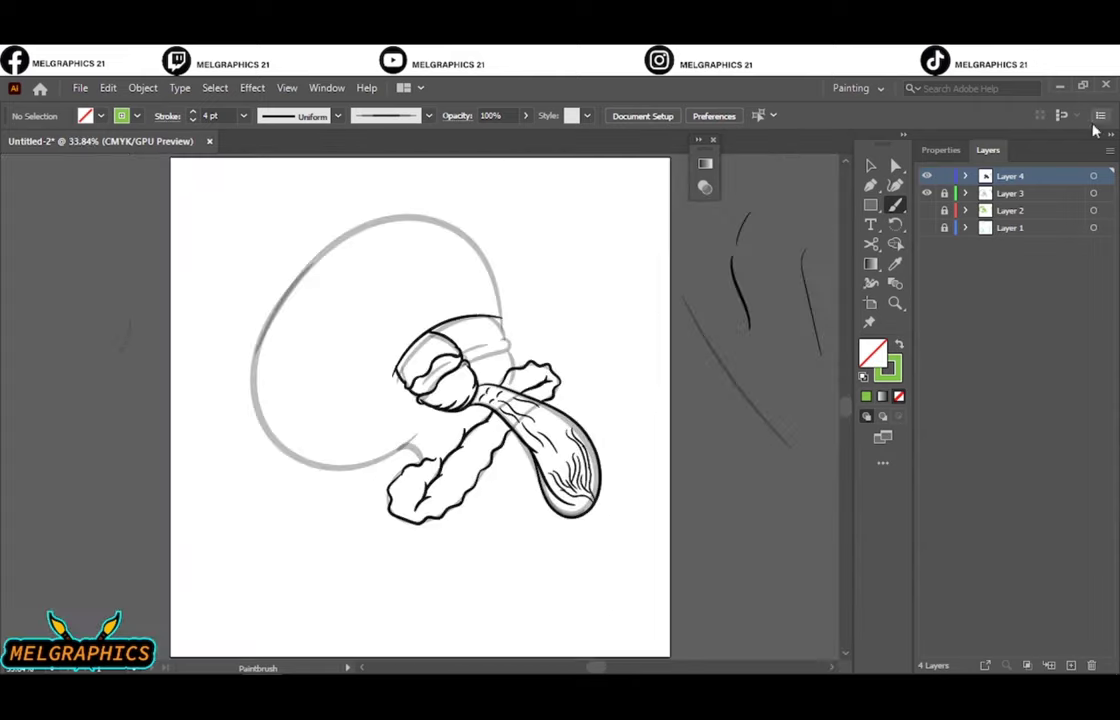
click(926, 193)
click(926, 193)
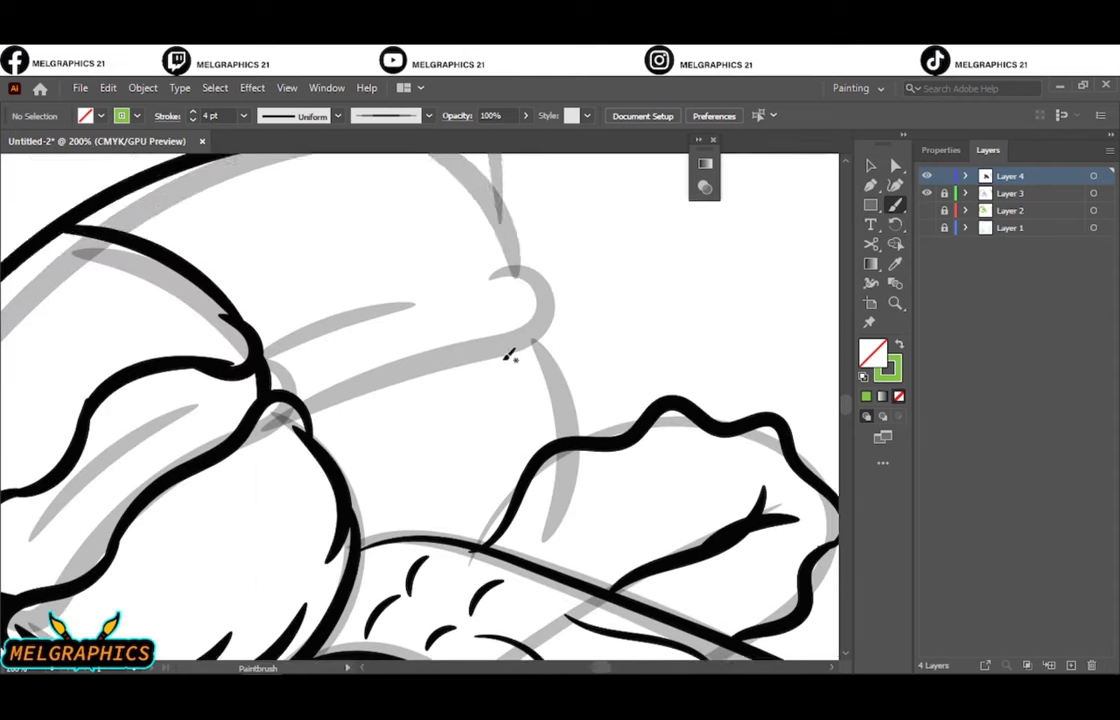
Step: Add hair-like strokes along the bulge edge and ink the next bulge and the crease between them
drag(305, 340, 330, 312)
drag(315, 355, 405, 412)
drag(355, 440, 400, 440)
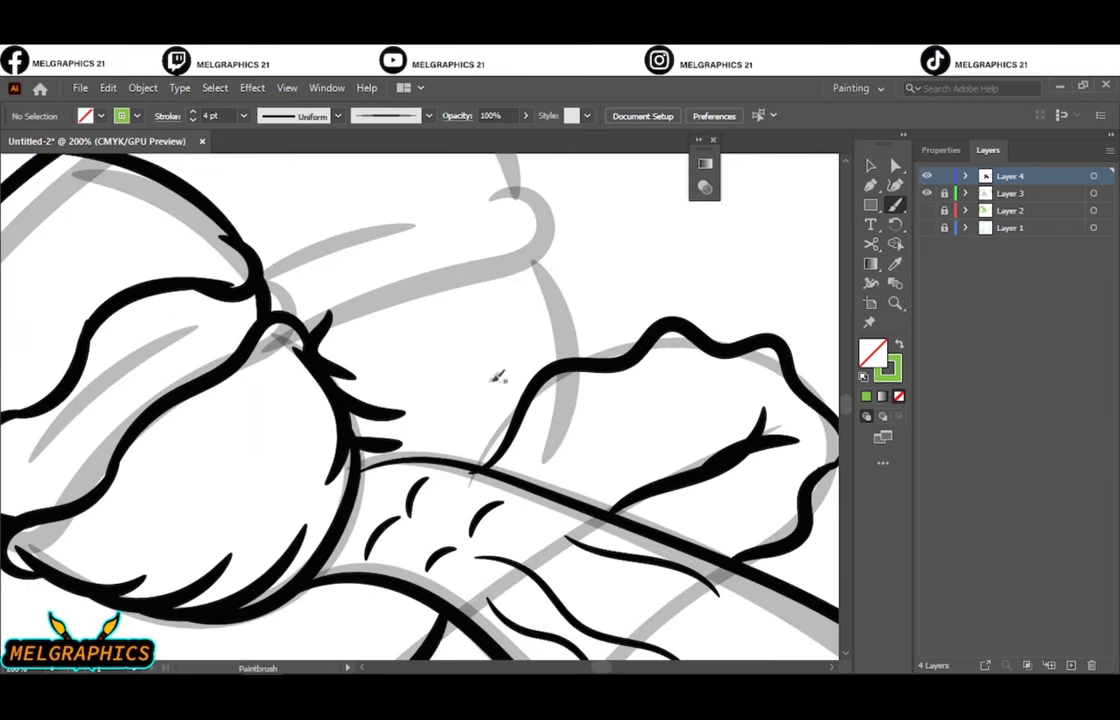
drag(577, 318, 520, 192)
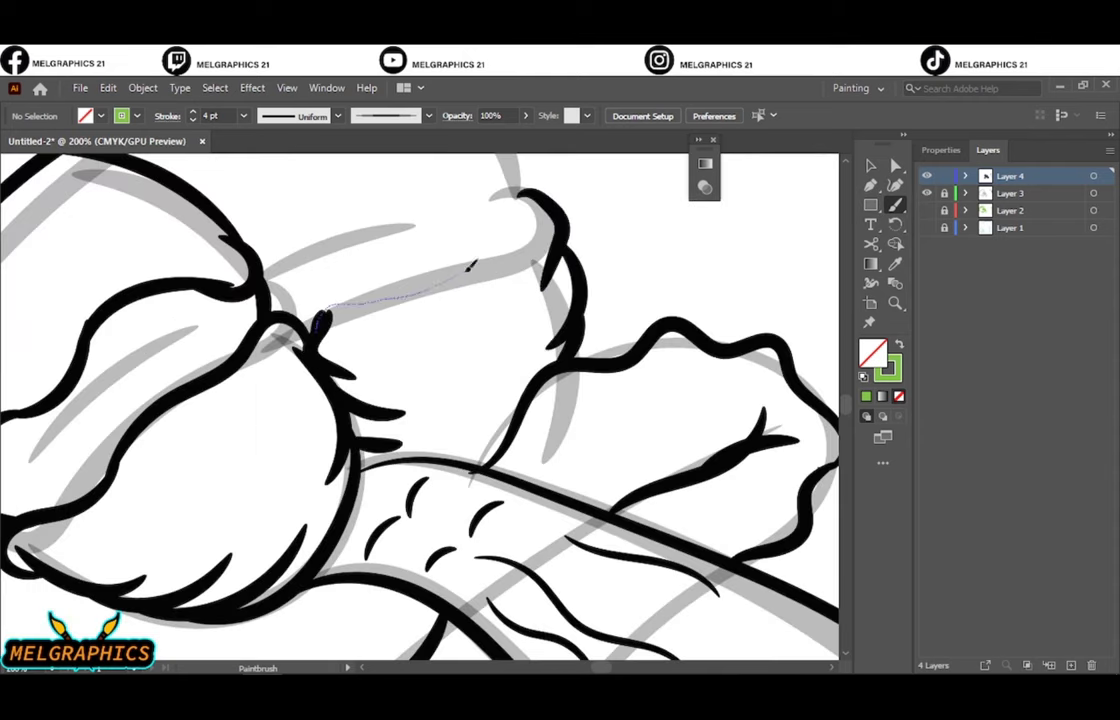
drag(470, 265, 520, 200)
scroll(252, 360, up, 3)
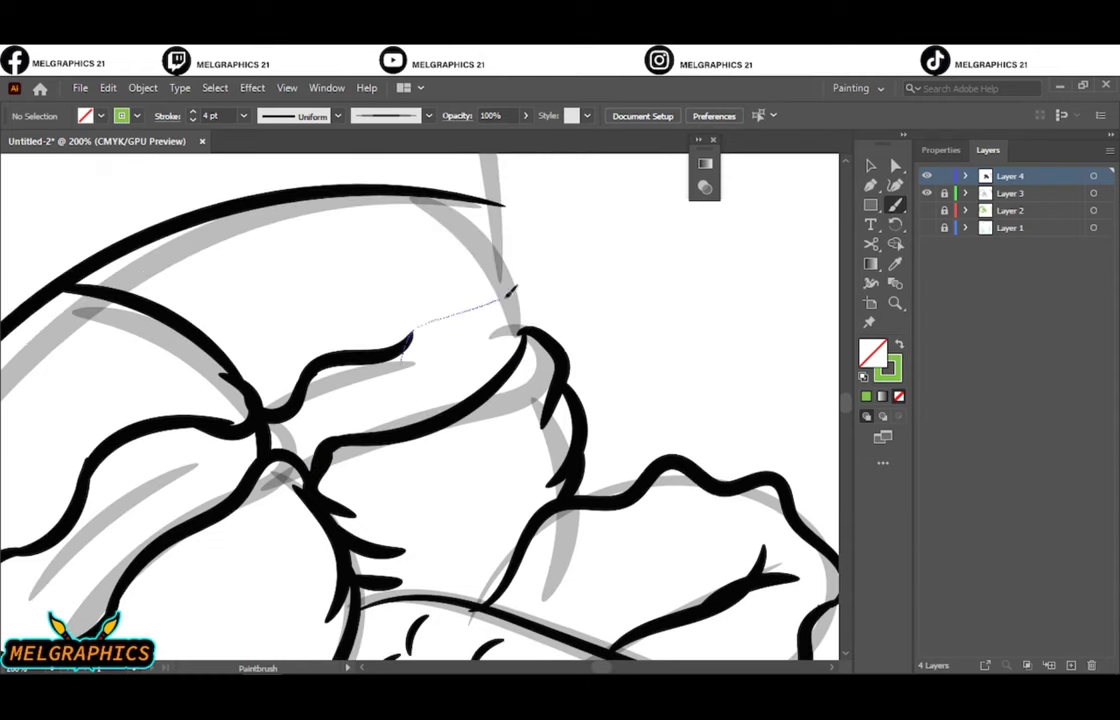
drag(309, 378, 480, 256)
key(ctrl+z)
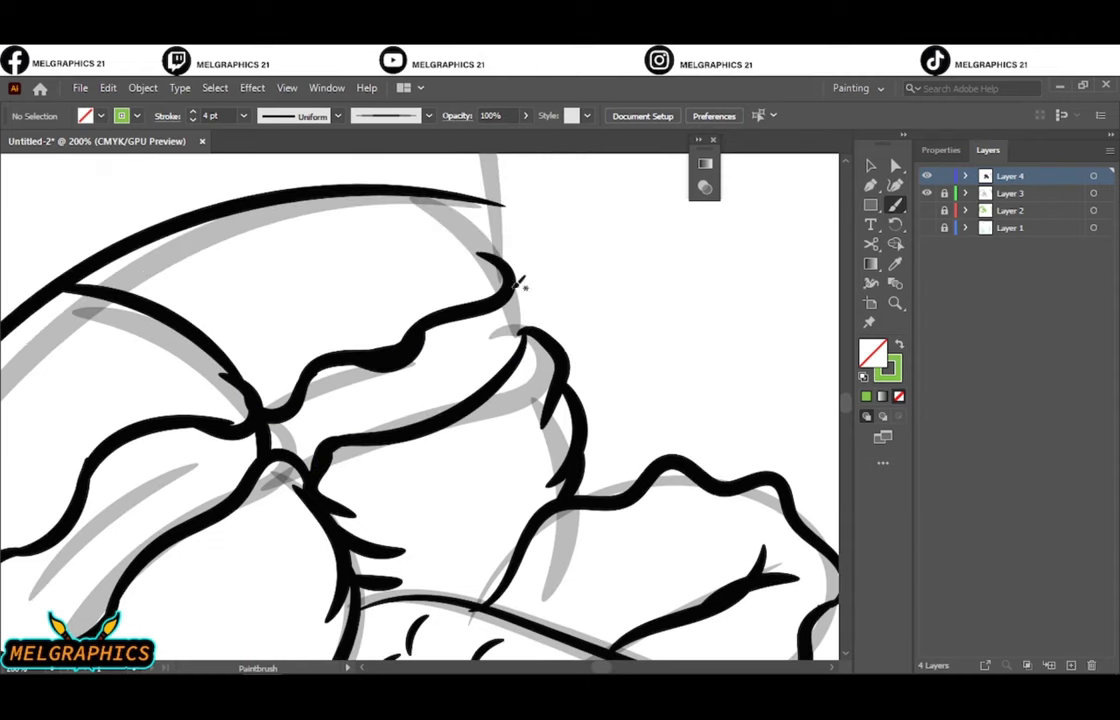
drag(503, 205, 510, 300)
key(ctrl+0)
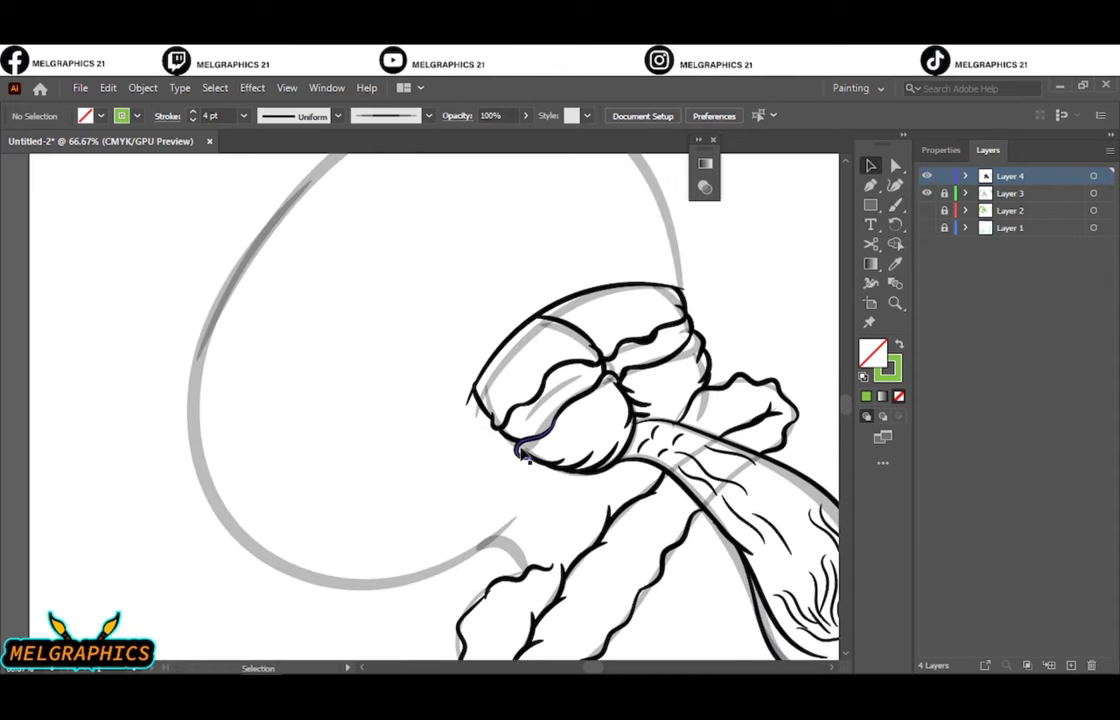
Step: Trace the top arc of the bulges in black and hide the sketch to check it
scroll(519, 510, up, 2)
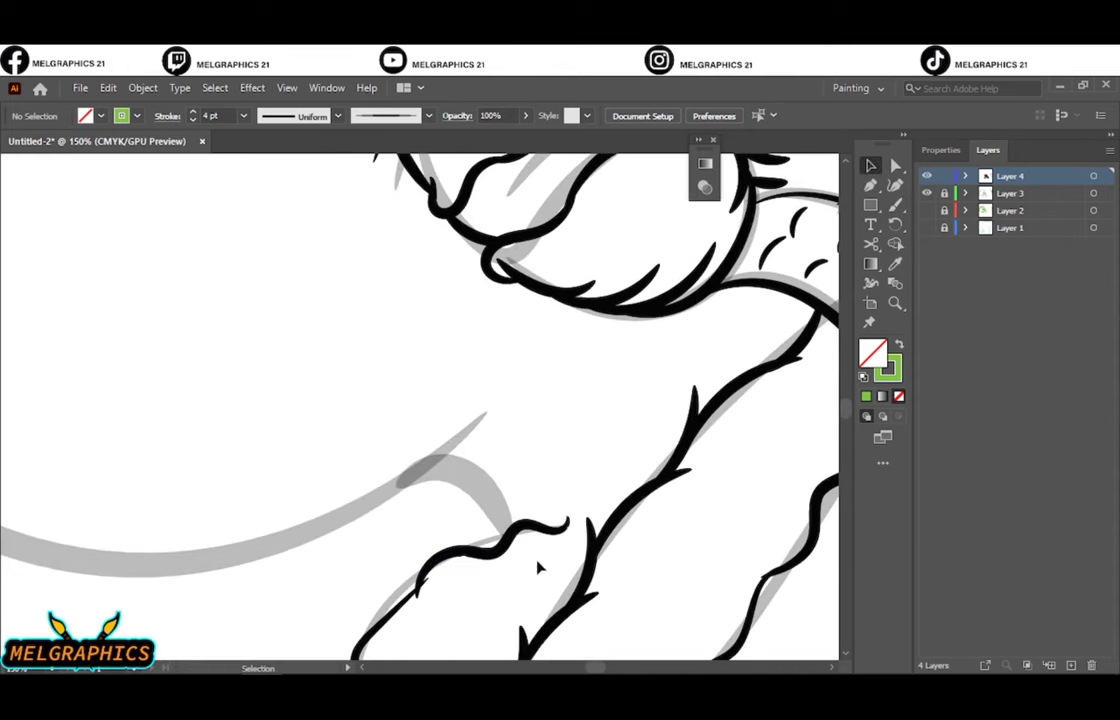
key(b)
scroll(557, 397, up, 3)
scroll(565, 392, up, 2)
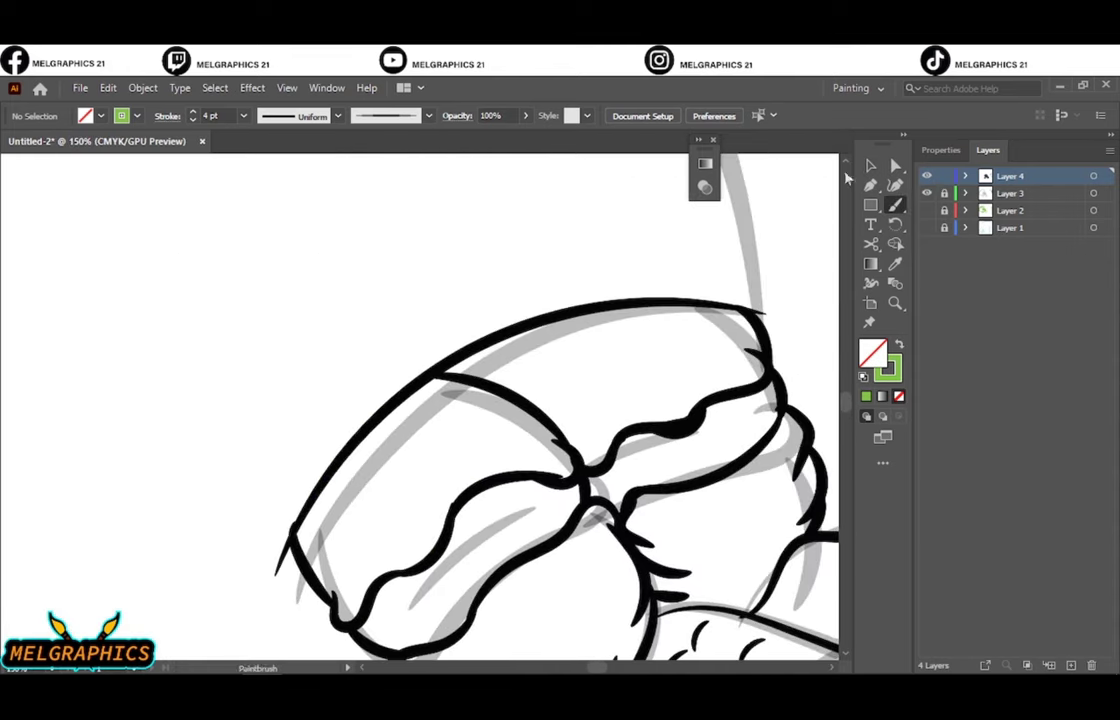
drag(288, 558, 648, 290)
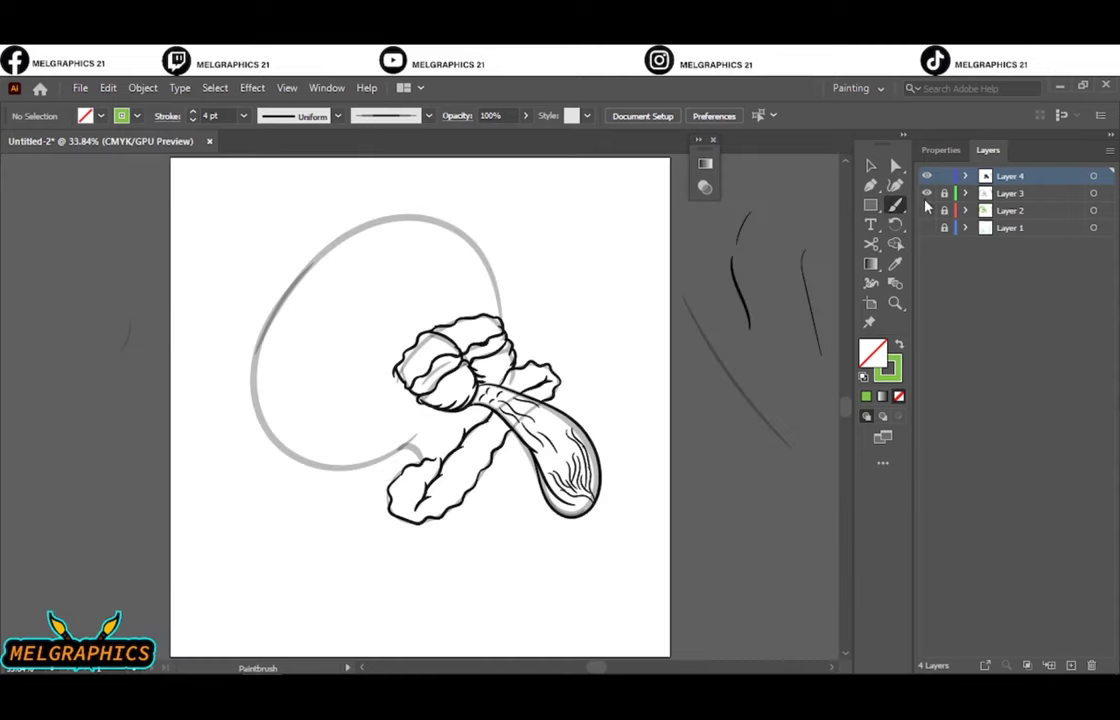
click(926, 210)
scroll(408, 510, up, 2)
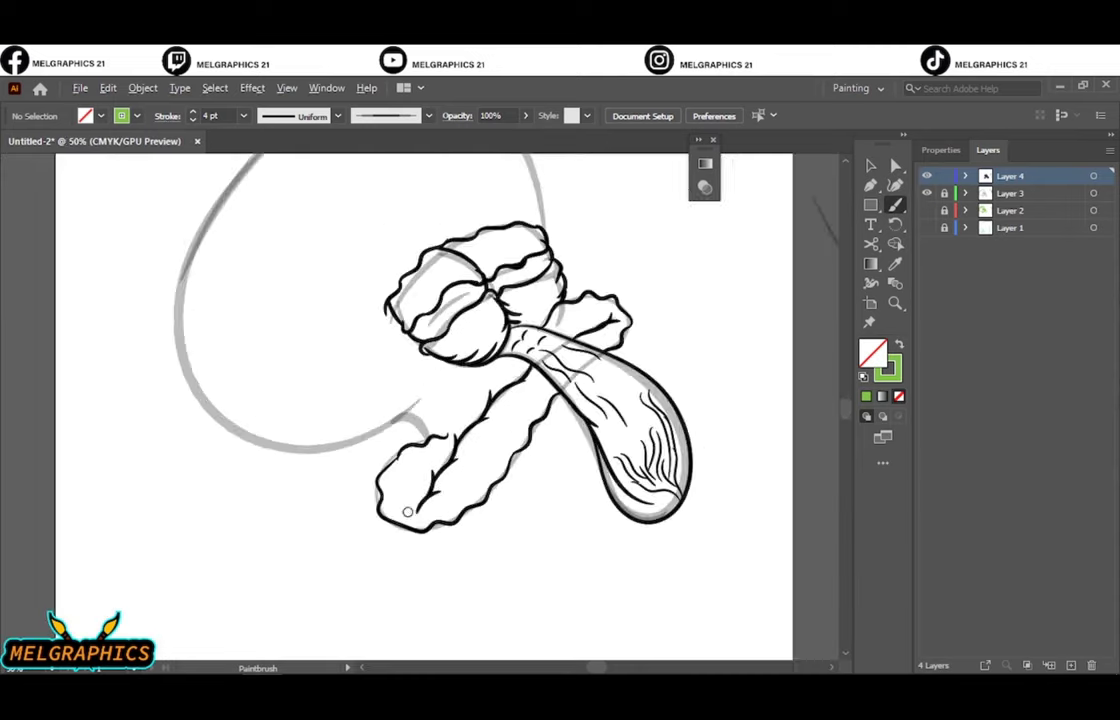
scroll(462, 393, up, 1)
key(ctrl+z)
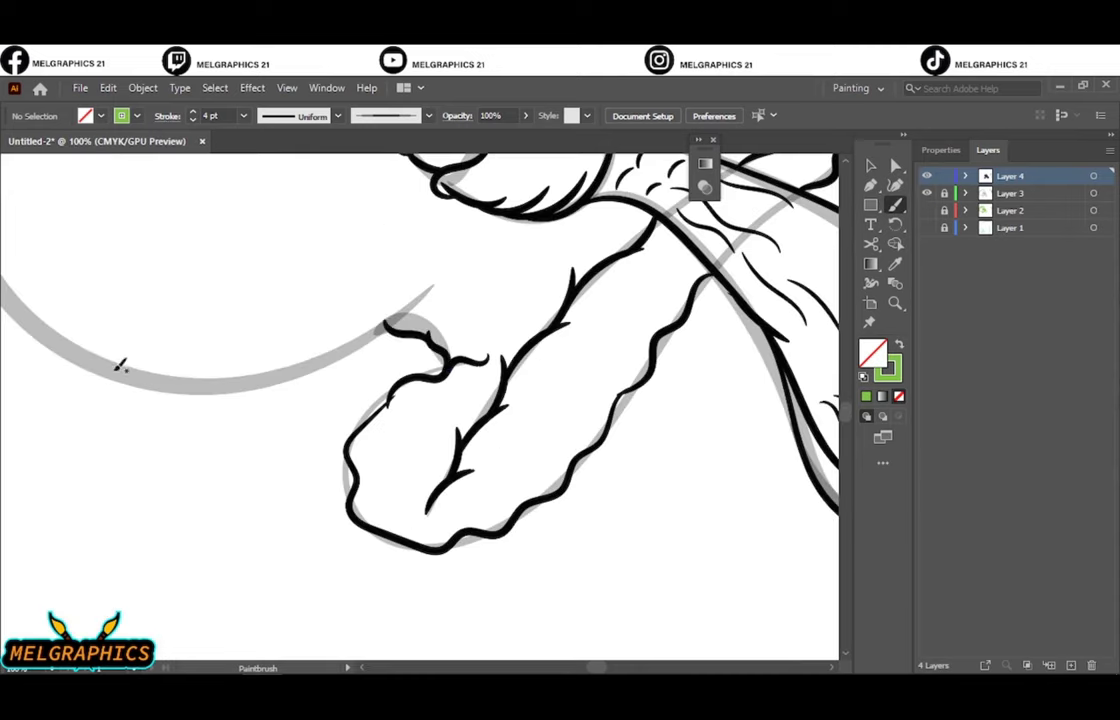
Step: Ink the wavy lower curve of the head, discarding a misplaced stroke
drag(383, 327, 437, 282)
key(ctrl+z)
drag(342, 317, 582, 427)
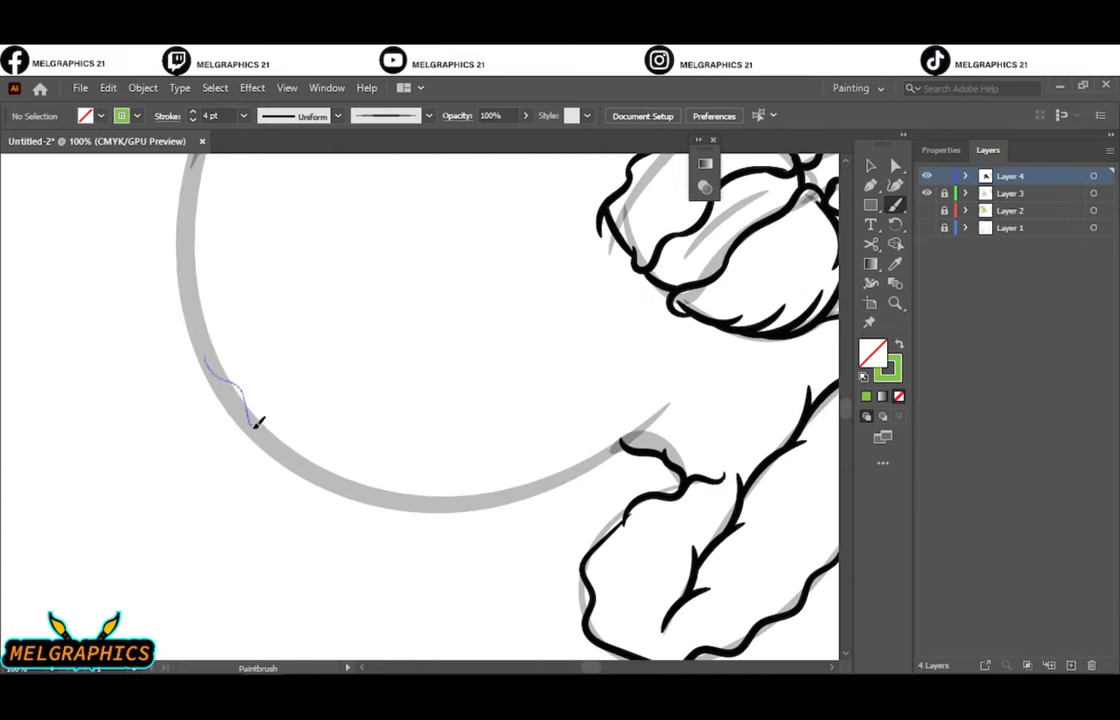
drag(441, 504, 533, 494)
drag(675, 410, 680, 406)
key(ctrl+0)
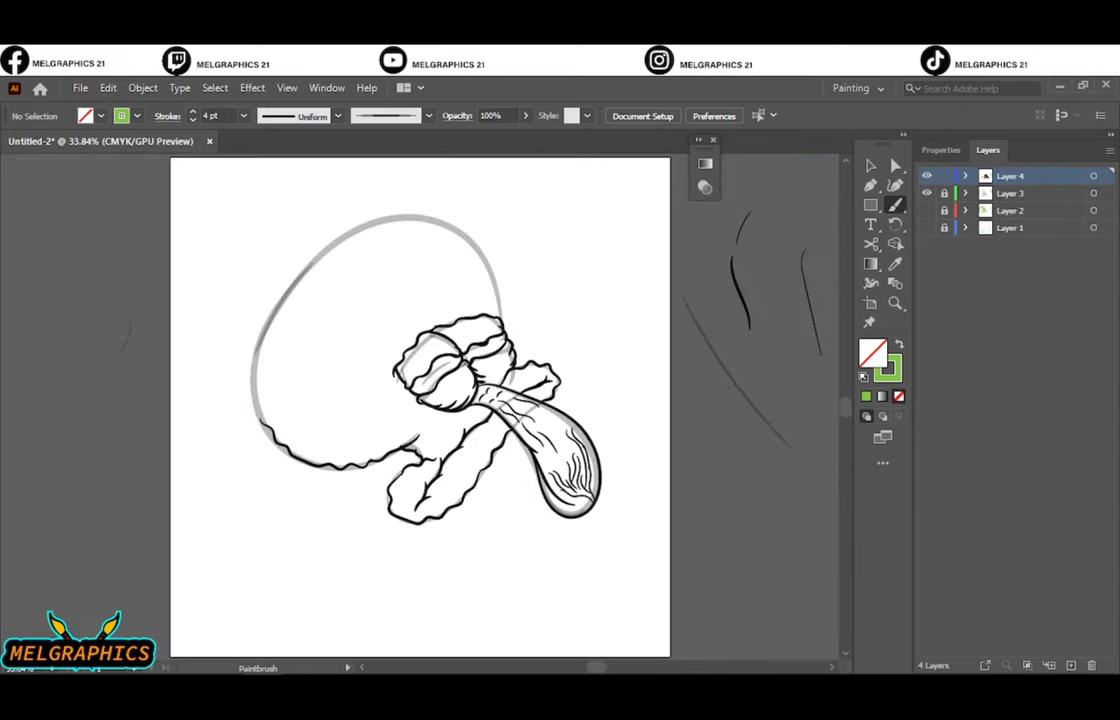
key(ctrl+plus)
key(ctrl+plus)
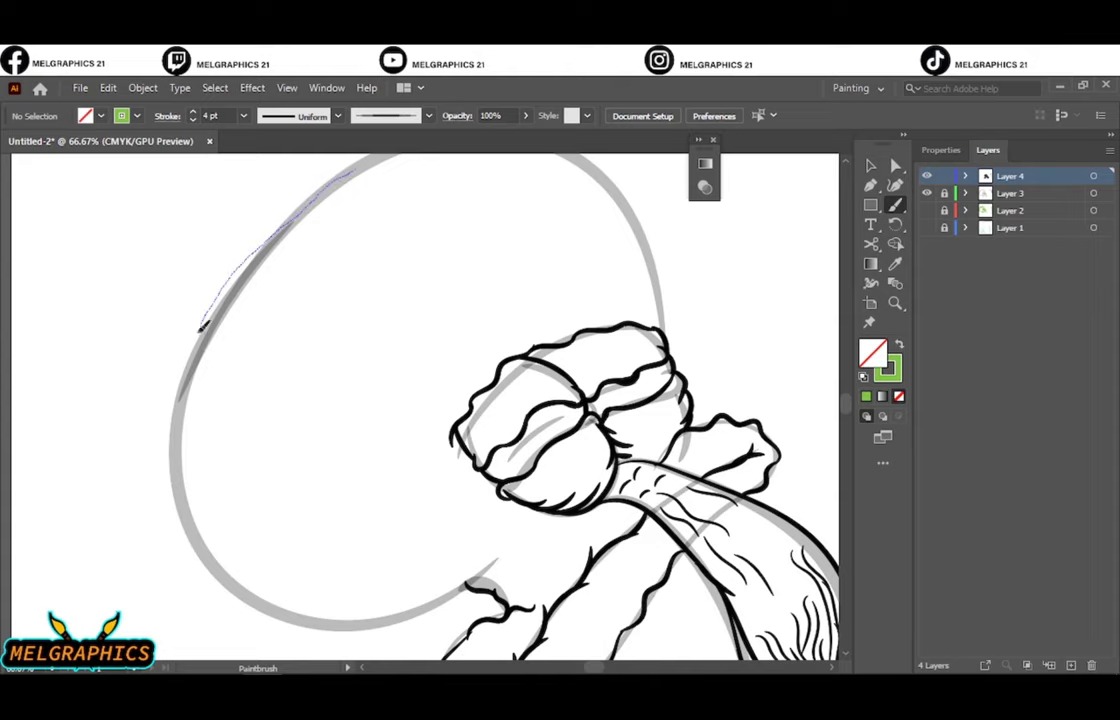
Step: Ink the head's left side and top arc, then select a stray stroke on the bulge
drag(257, 600, 257, 600)
scroll(520, 583, up, 3)
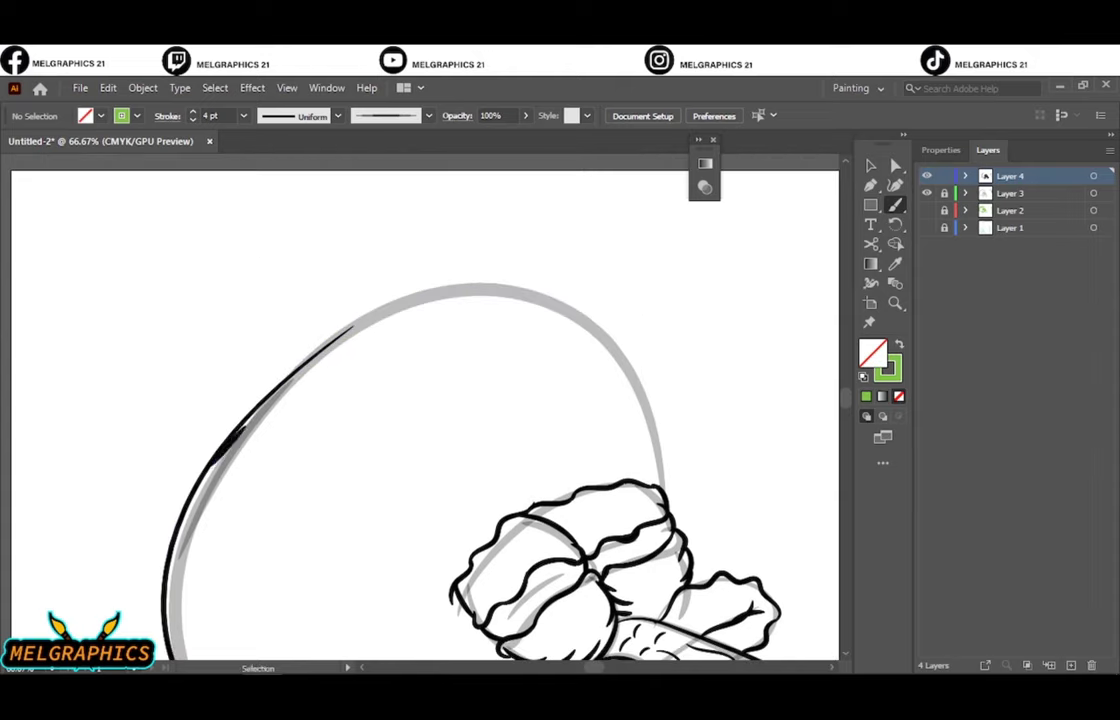
drag(666, 441, 666, 441)
key(ctrl+0)
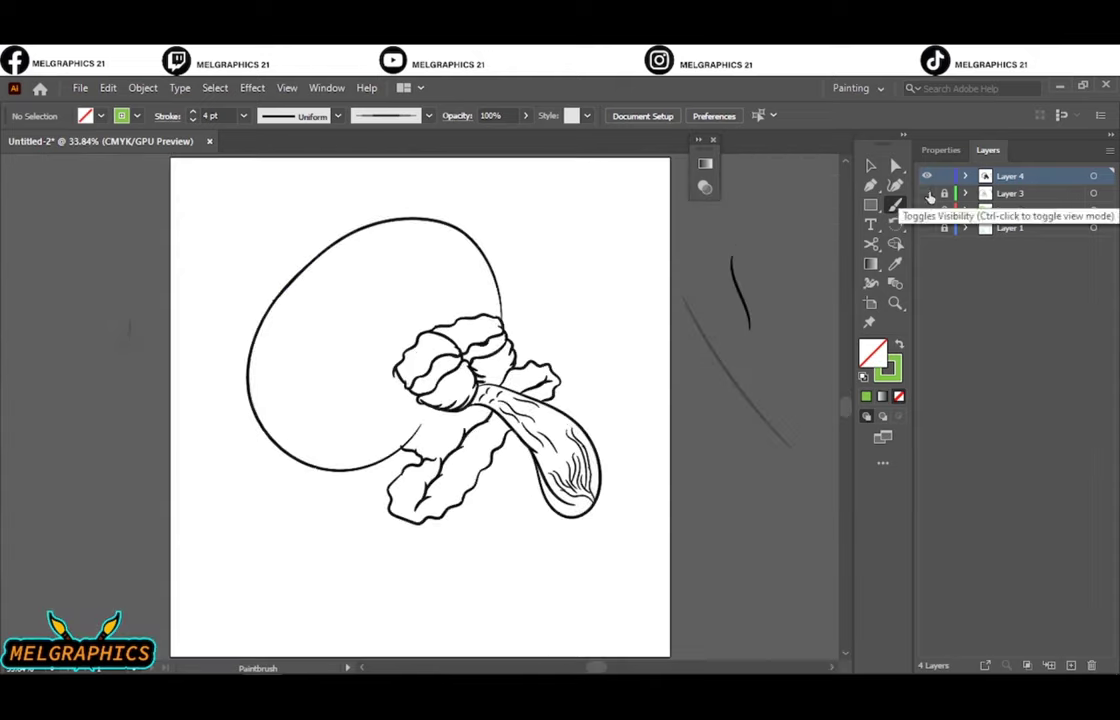
key(v)
key(ctrl+plus)
key(ctrl+plus)
key(ctrl+plus)
click(498, 371)
Step: Replace the stray bulge stroke and draw wavy wrinkle lines across the forehead's green stripes
key(Delete)
key(b)
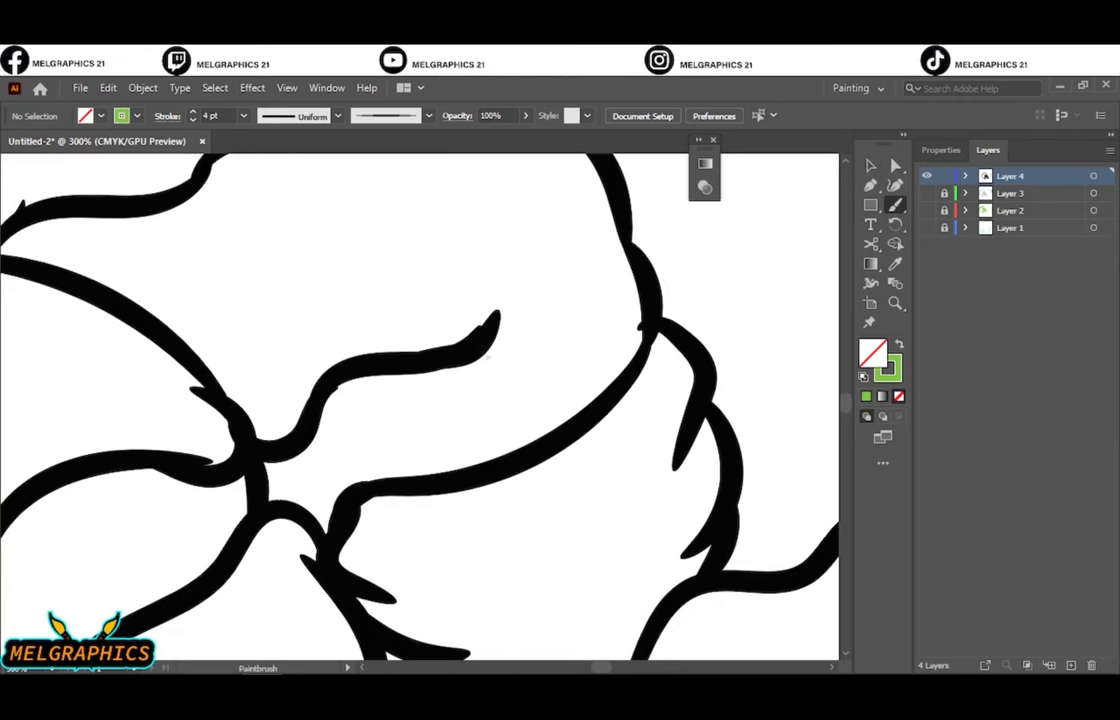
drag(416, 305, 550, 198)
key(ctrl+0)
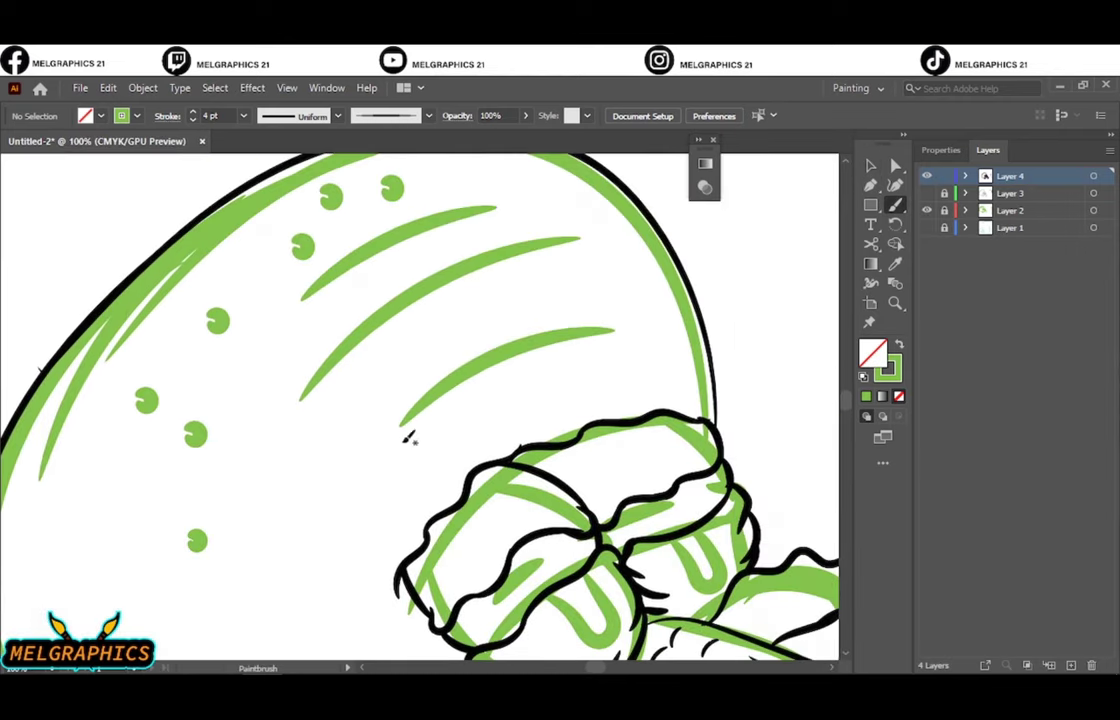
mouse_move(490, 411)
mouse_down()
mouse_move(600, 325)
mouse_move(600, 312)
mouse_up()
key(ctrl+z)
drag(295, 405, 565, 240)
drag(263, 345, 512, 192)
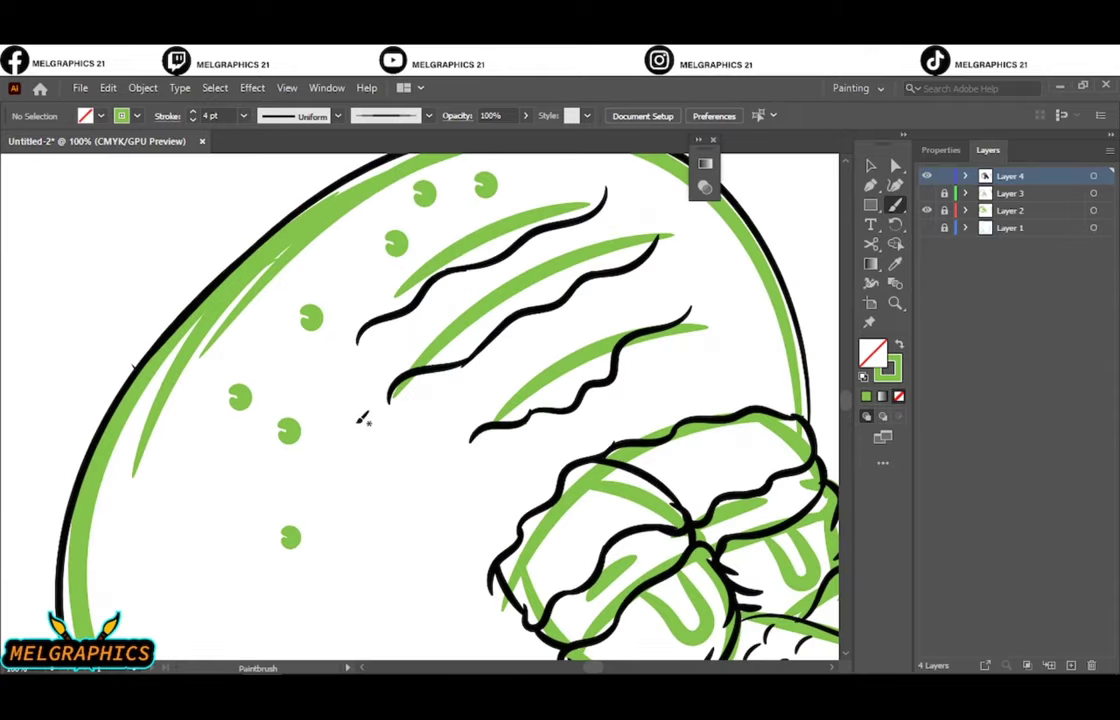
Step: Draw an ellipse around the lower green dot with a black 0.25 pt outline
key(l)
drag(263, 515, 316, 546)
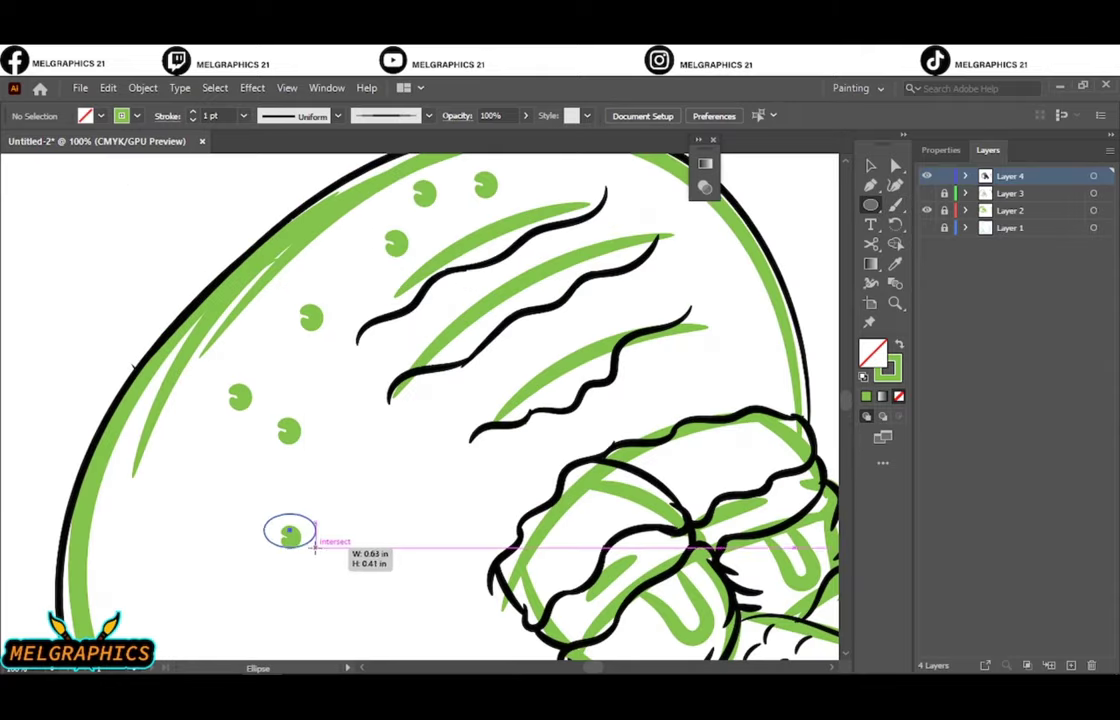
key(i)
click(620, 364)
double_click(872, 352)
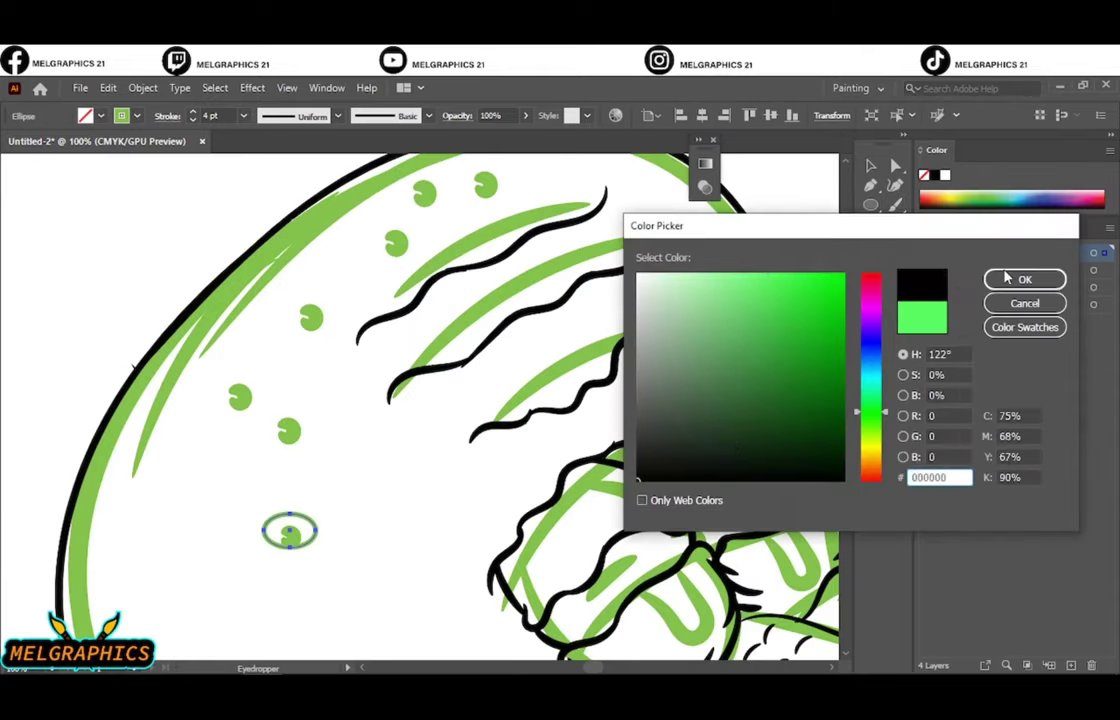
click(1025, 300)
key(v)
click(192, 120)
click(192, 120)
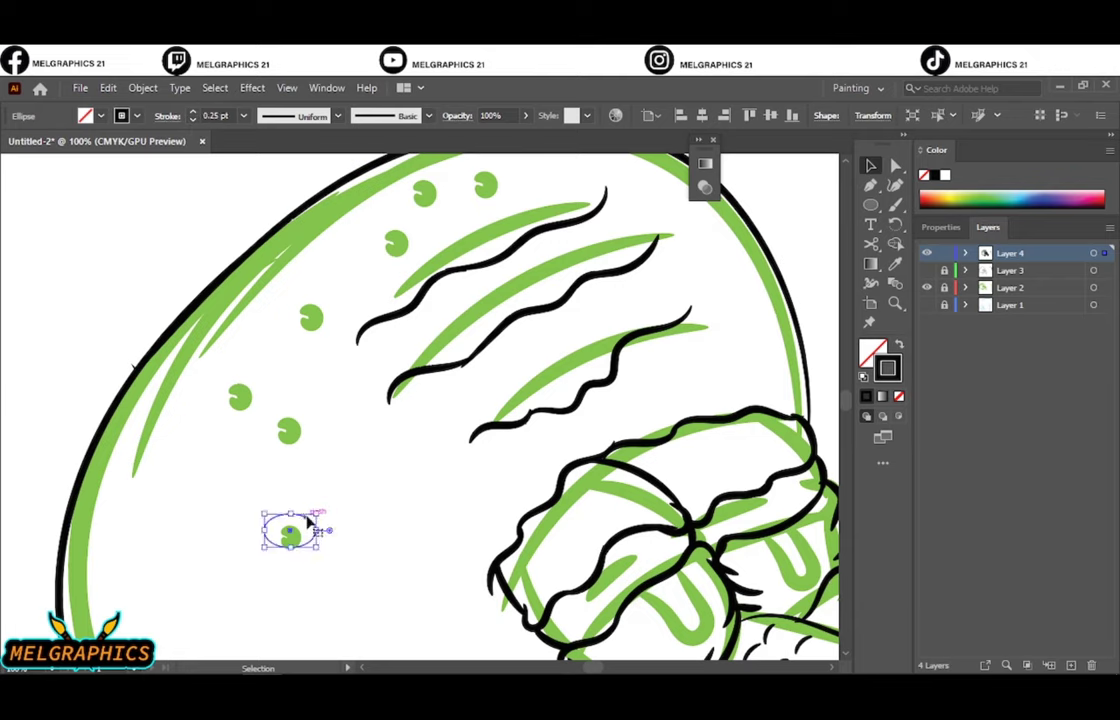
Step: Copy the ellipse onto the other two green dots and deselect
mouse_move(320, 530)
mouse_down()
mouse_move(318, 430)
mouse_move(267, 397)
mouse_up()
mouse_move(267, 397)
mouse_down()
mouse_move(424, 195)
mouse_move(488, 185)
mouse_up()
click(327, 602)
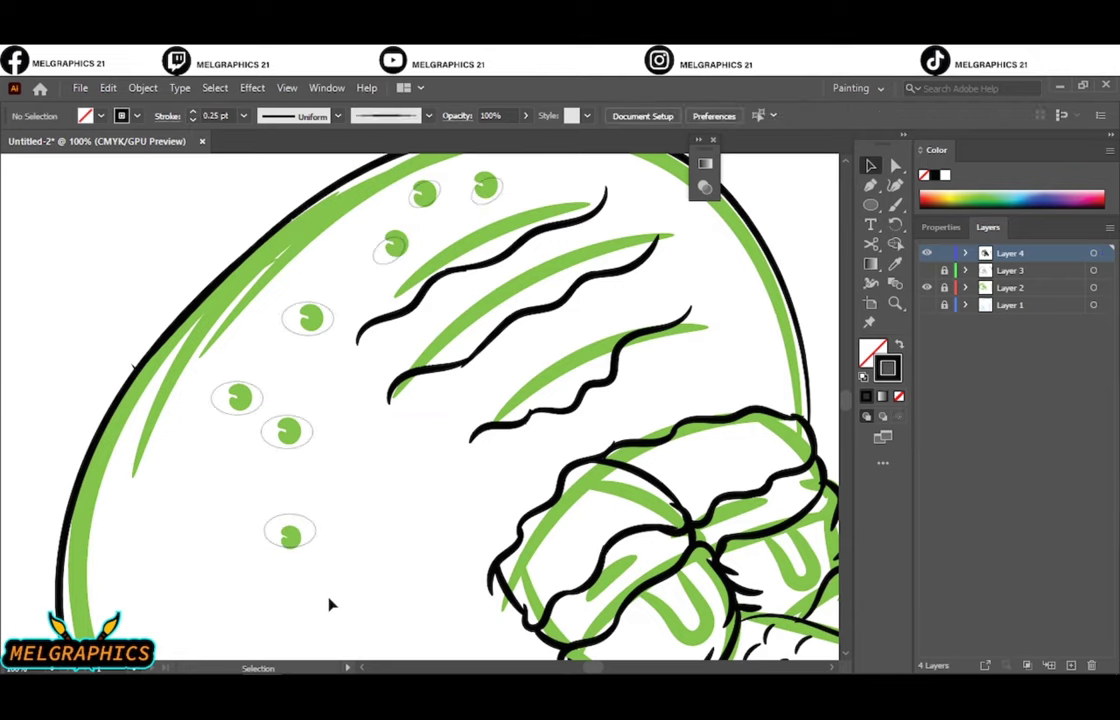
scroll(300, 580, up, 1)
scroll(293, 590, down, 6)
Step: Paint 0.5 pt wavy cracks on the head's left and upper-right edges, then hide Layer 2
key(b)
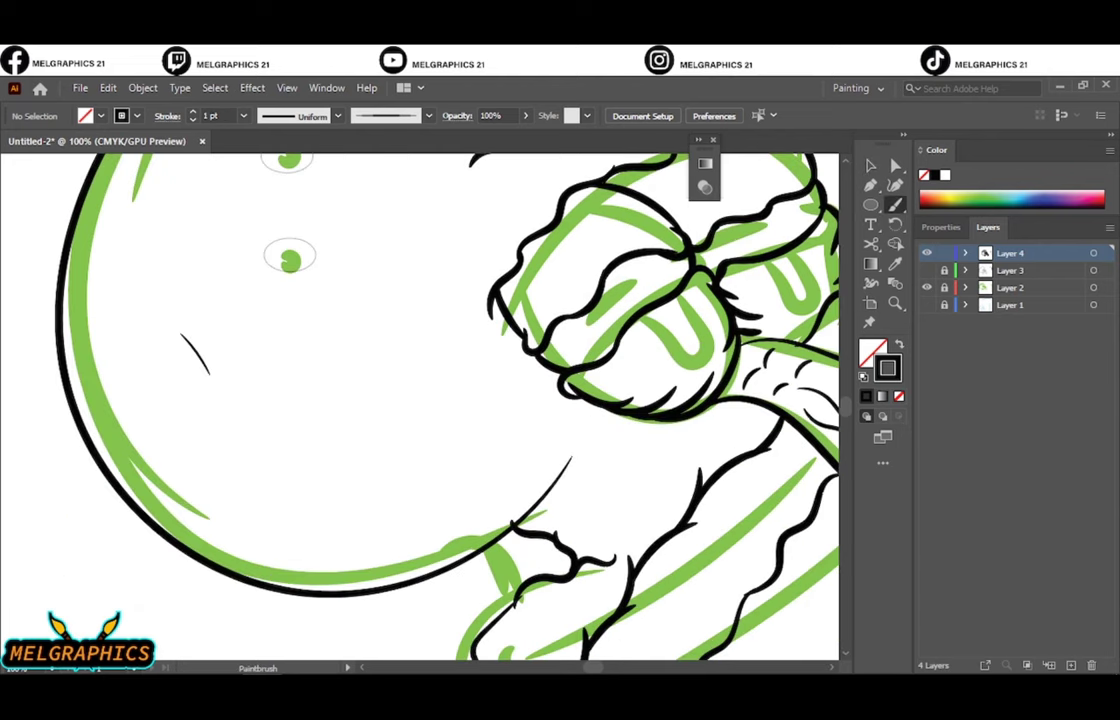
click(193, 120)
drag(209, 450, 242, 527)
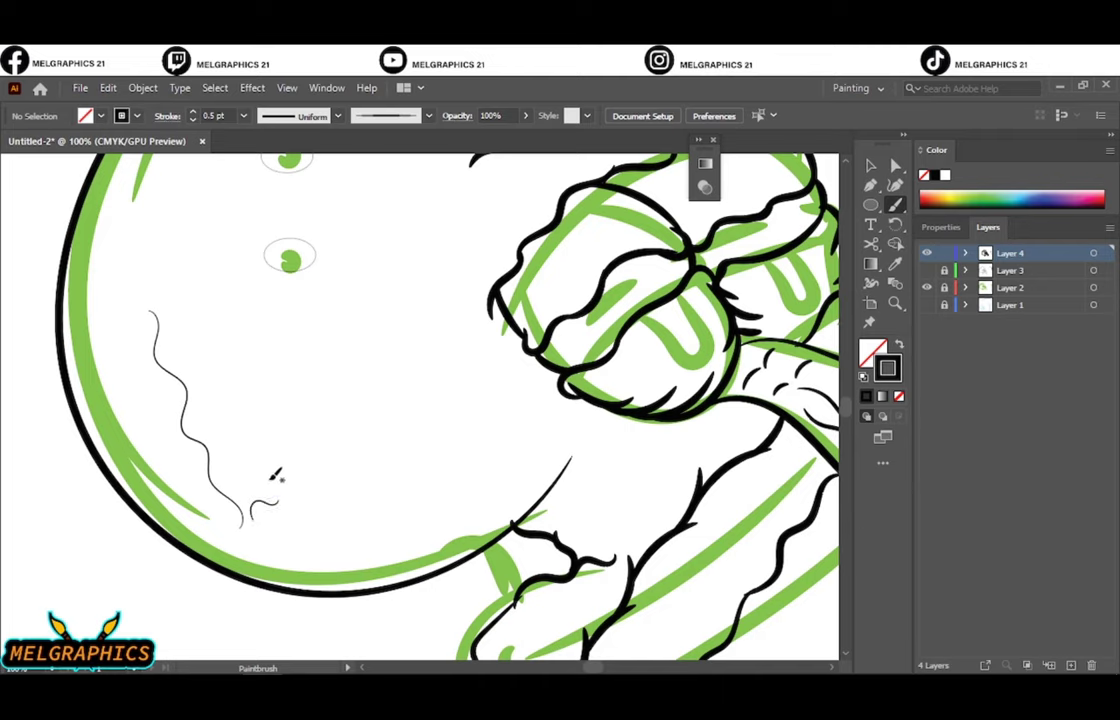
drag(207, 392, 170, 292)
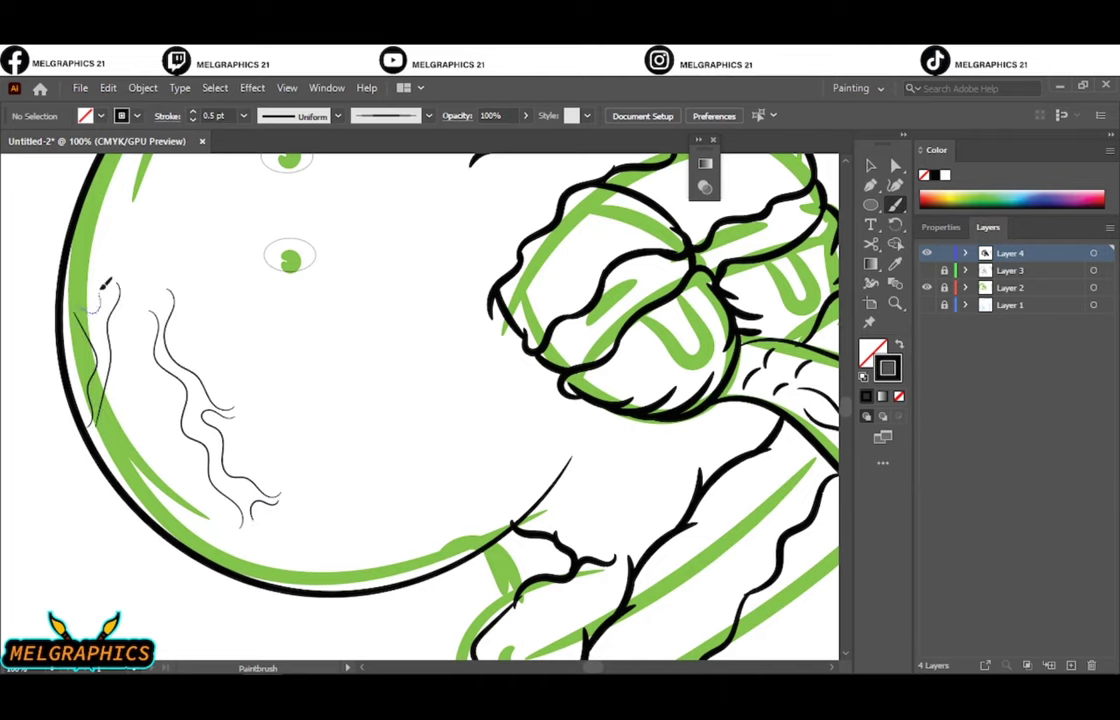
key(ctrl+0)
scroll(367, 280, up, 5)
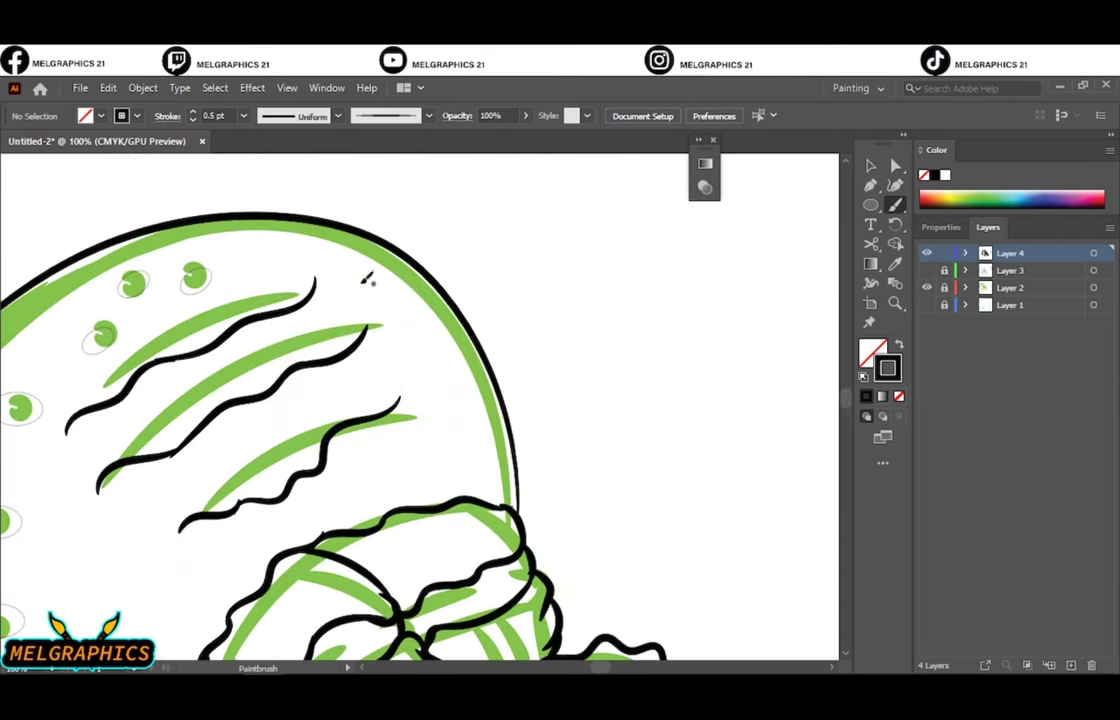
drag(432, 343, 447, 457)
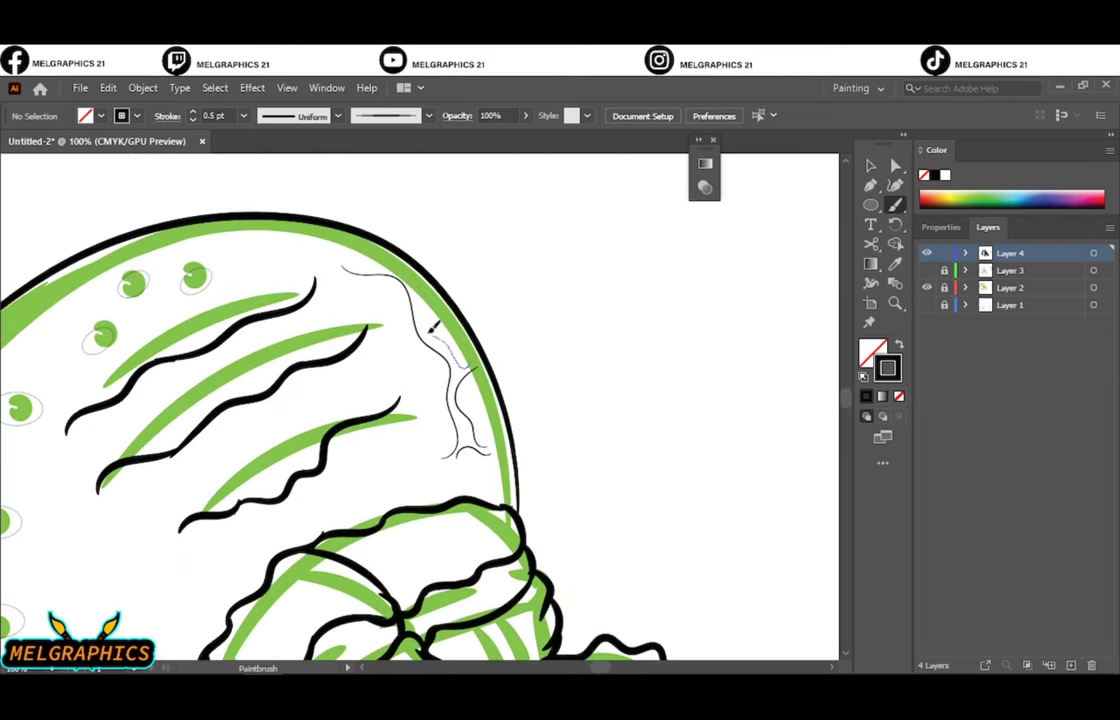
key(ctrl+0)
click(926, 287)
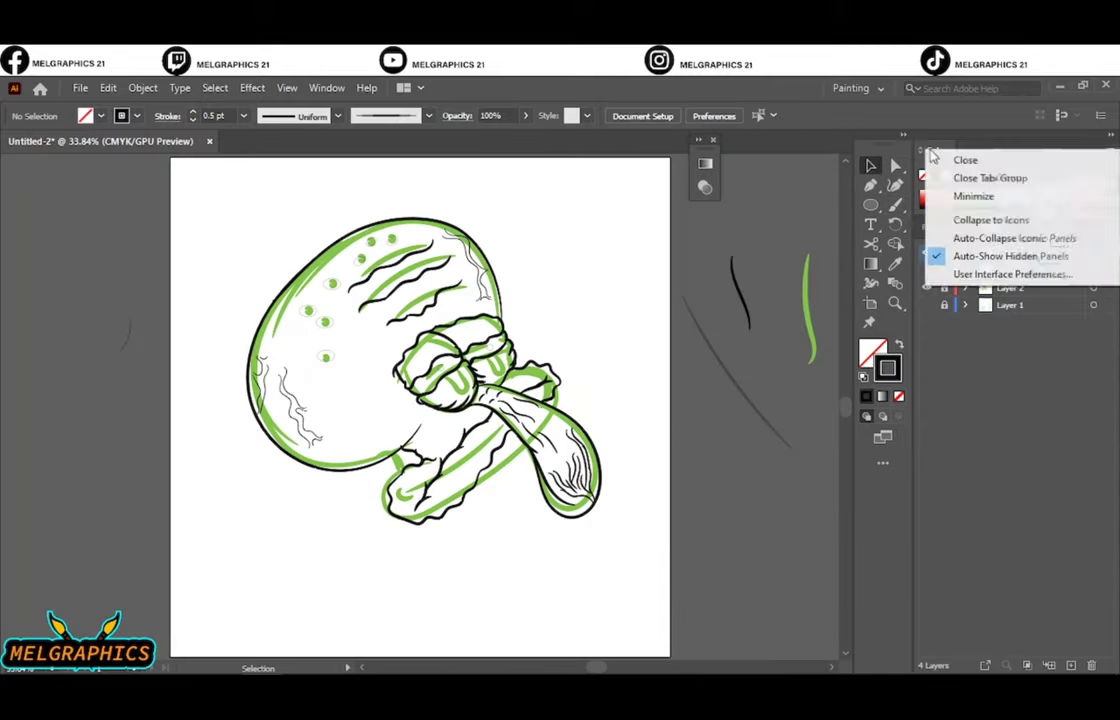
Step: Hide the green sketch layers, duplicate the line-art layer and make the original active
click(962, 158)
click(927, 211)
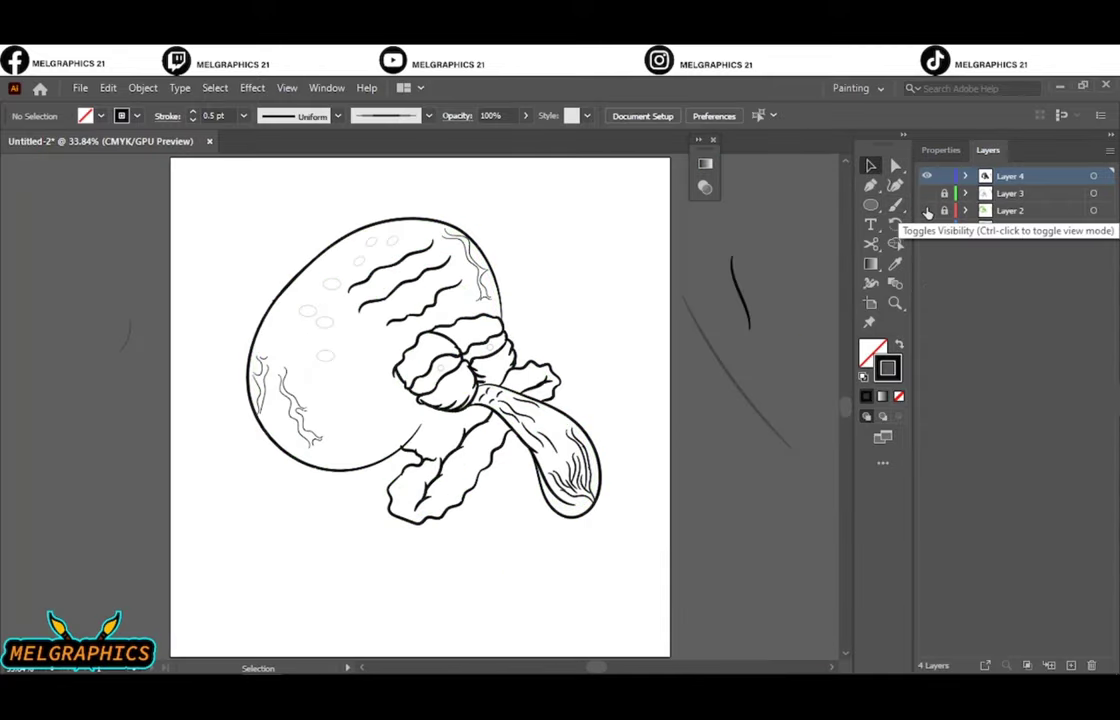
drag(460, 185, 205, 400)
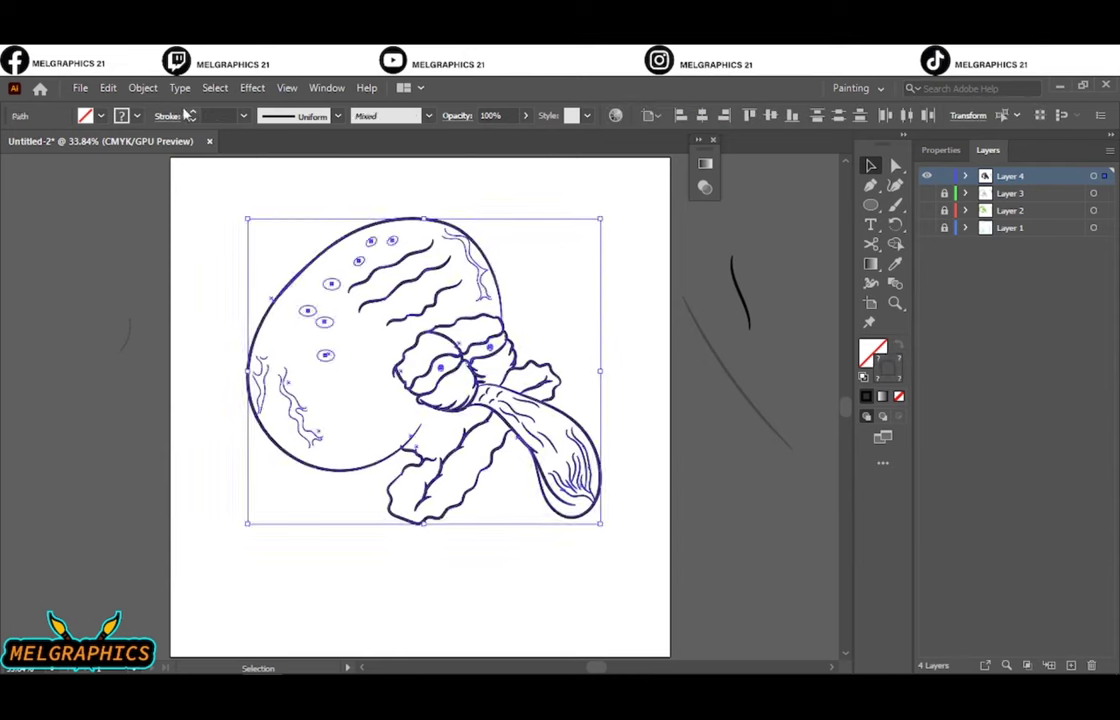
click(143, 88)
click(941, 150)
click(812, 520)
click(987, 150)
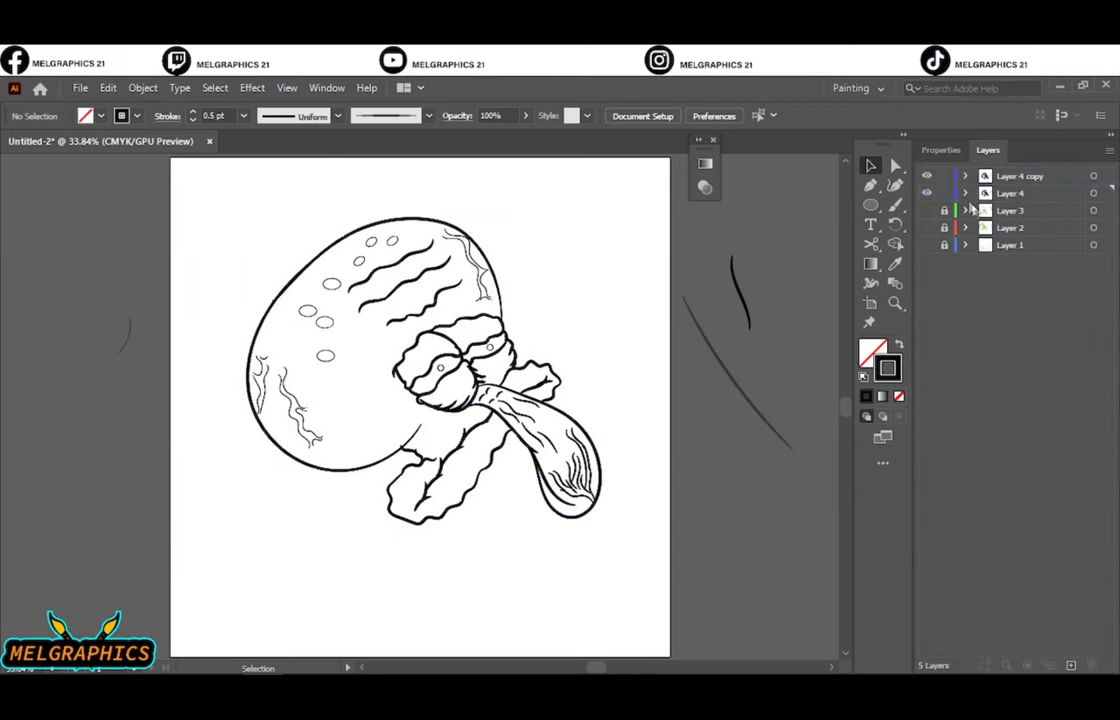
Step: Draw a green rectangle over the drawing and darken it with Adjust Colors
click(872, 352)
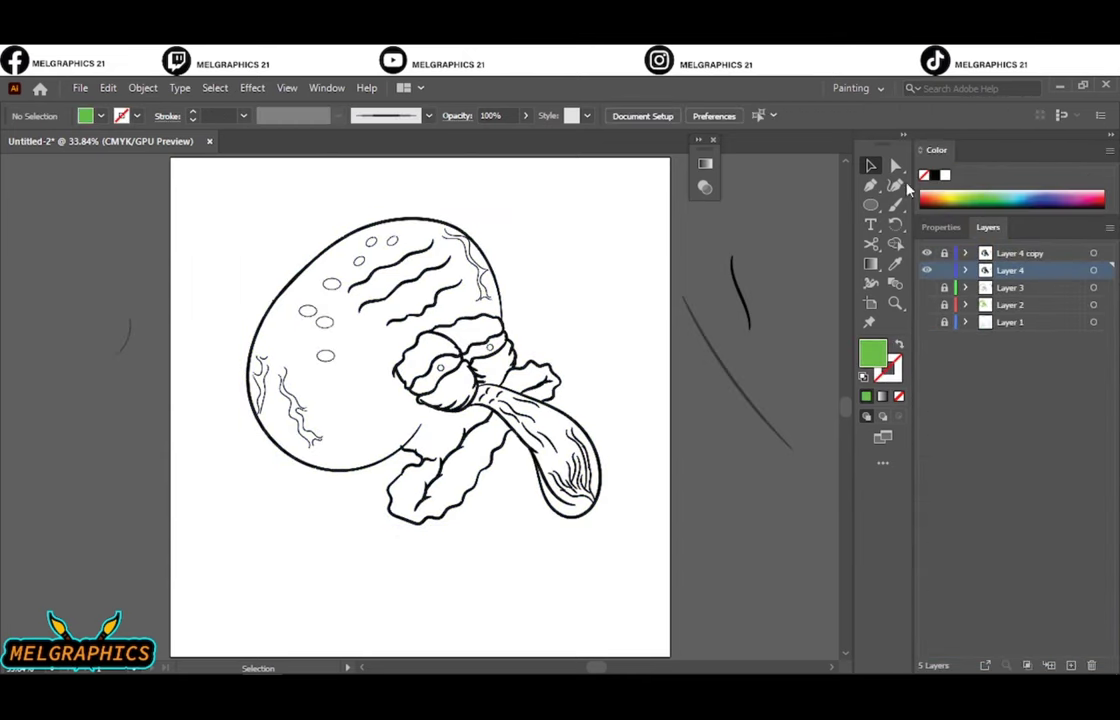
drag(870, 205, 957, 202)
drag(230, 197, 630, 565)
click(108, 88)
click(449, 418)
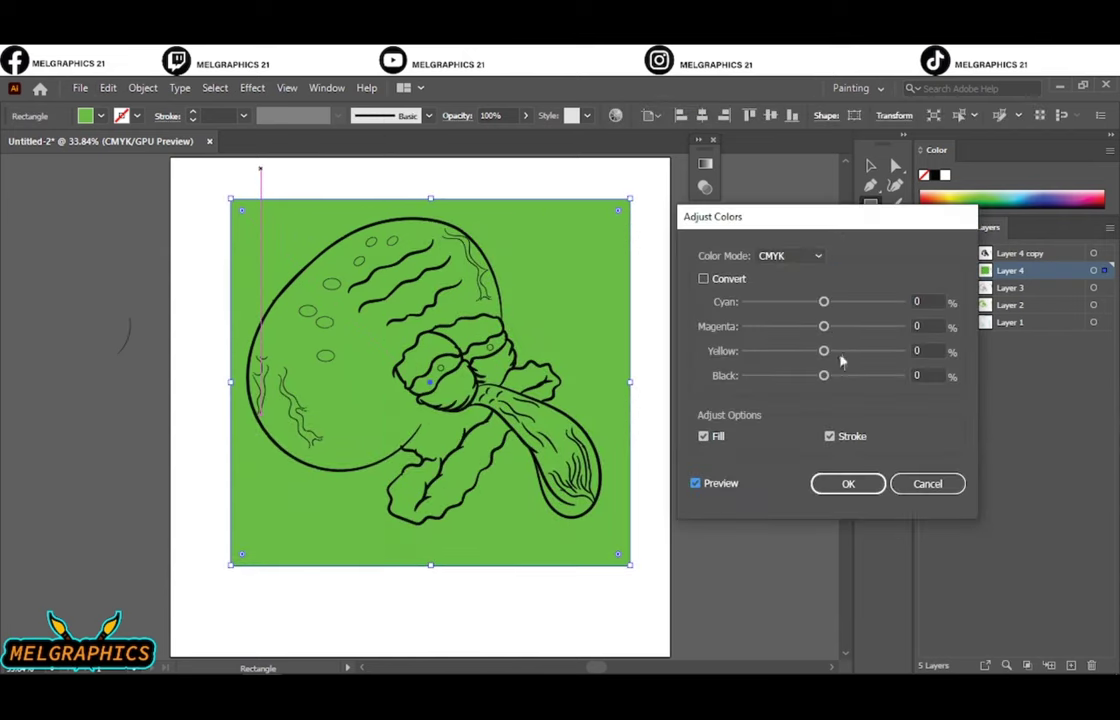
mouse_move(823, 375)
mouse_down()
mouse_move(848, 375)
mouse_move(804, 350)
mouse_move(840, 326)
mouse_move(818, 326)
mouse_up()
click(823, 302)
key(Return)
Step: Select all the artwork and clip the green fill inside the black outline
right_click(570, 313)
key(Escape)
key(v)
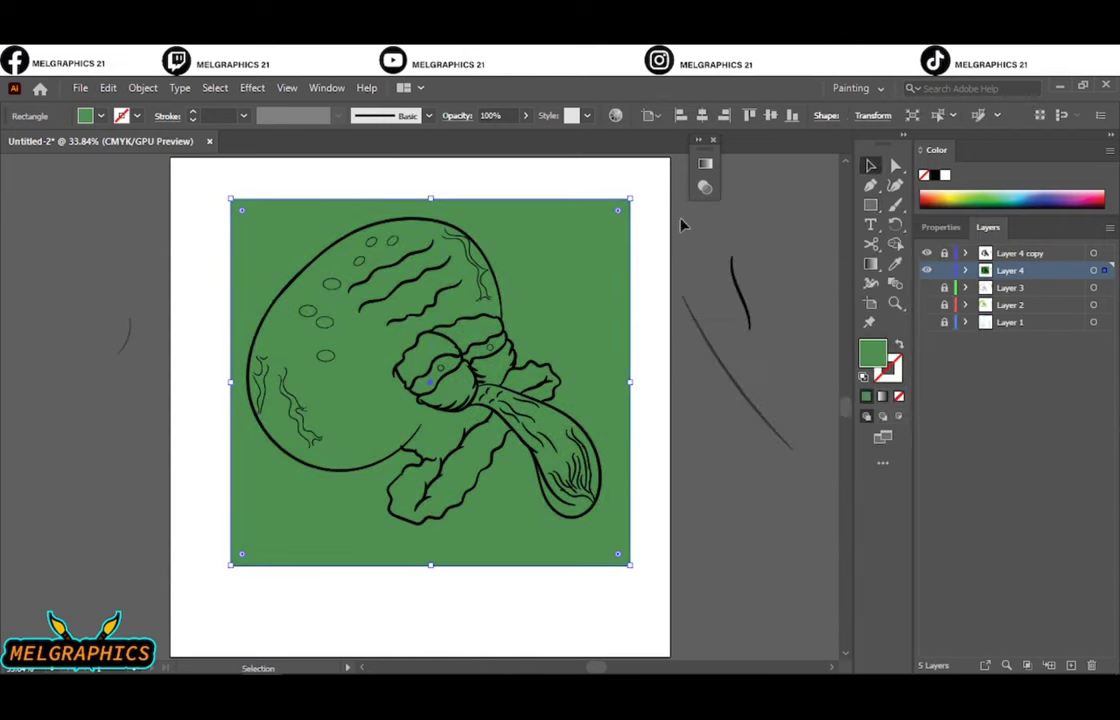
key(ctrl+a)
click(940, 227)
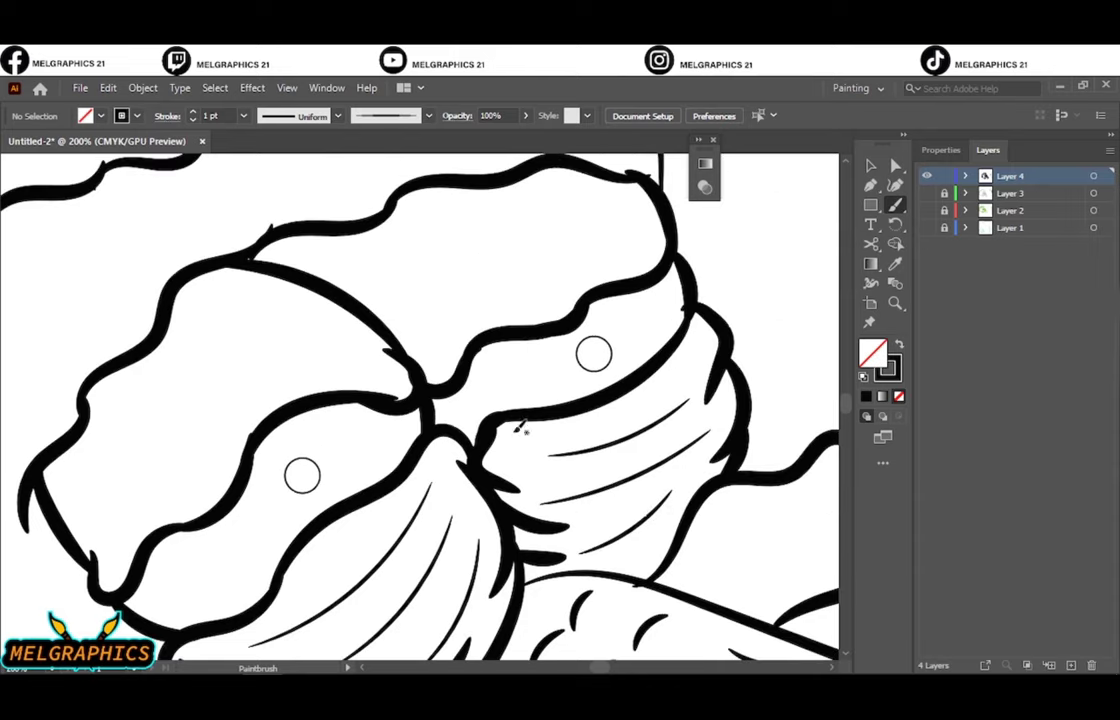
Step: Paint a thin drip shape hanging below the lower lobe up to the vein
key(ctrl+0)
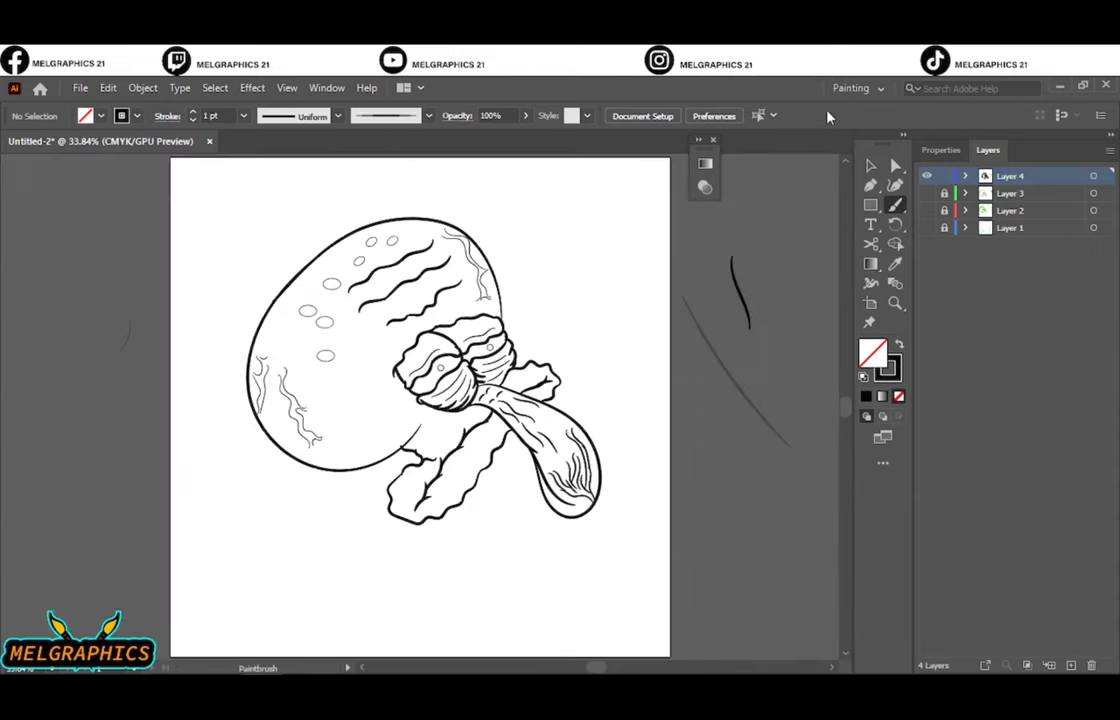
key(ctrl+plus)
key(ctrl+plus)
key(ctrl+plus)
drag(332, 415, 453, 500)
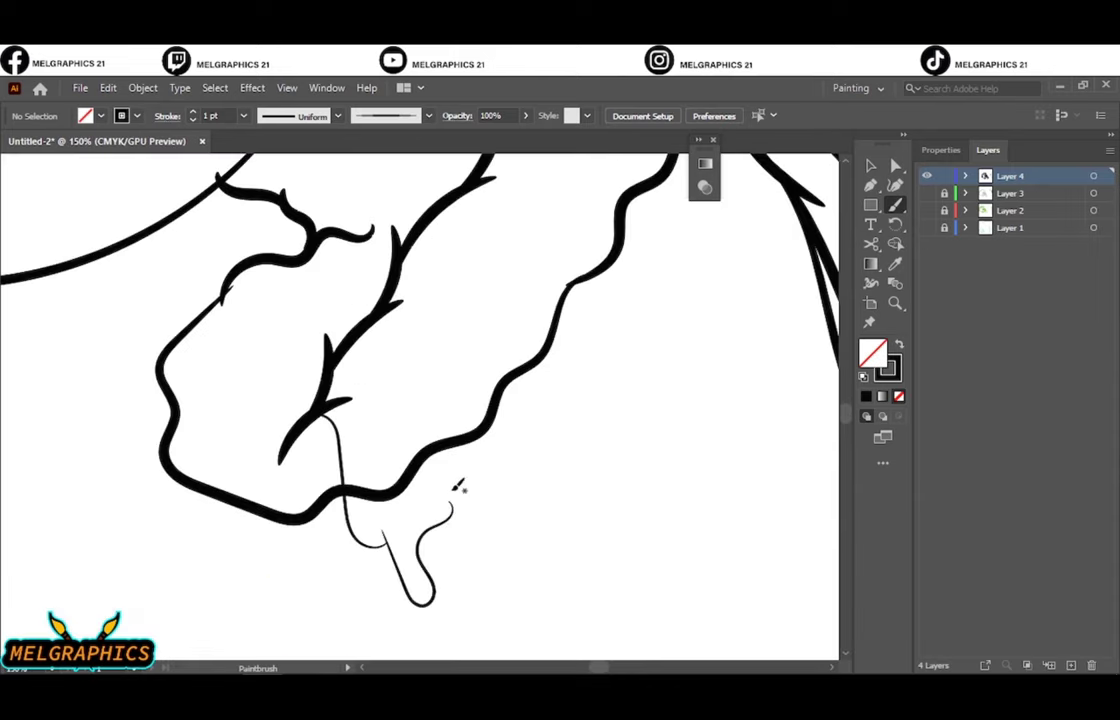
drag(380, 390, 386, 315)
Step: Select the whole line drawing and expand its brush strokes into solid shapes
key(v)
key(ctrl+a)
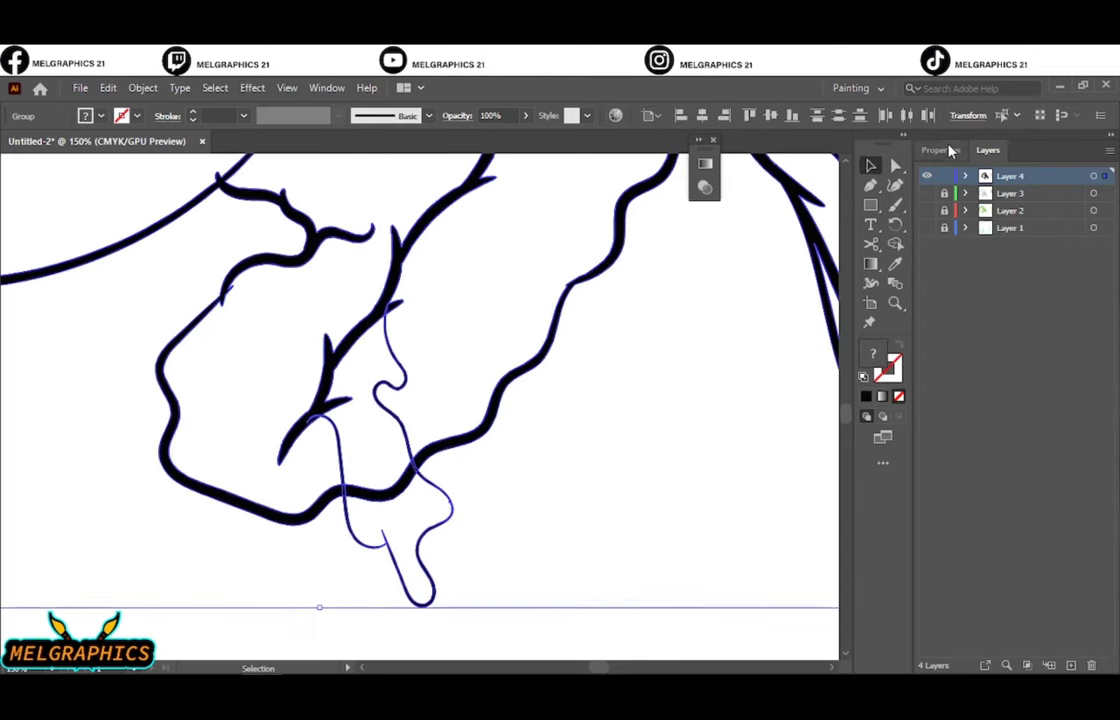
click(941, 150)
key(shift+ctrl+a)
key(ctrl+0)
drag(190, 300, 580, 562)
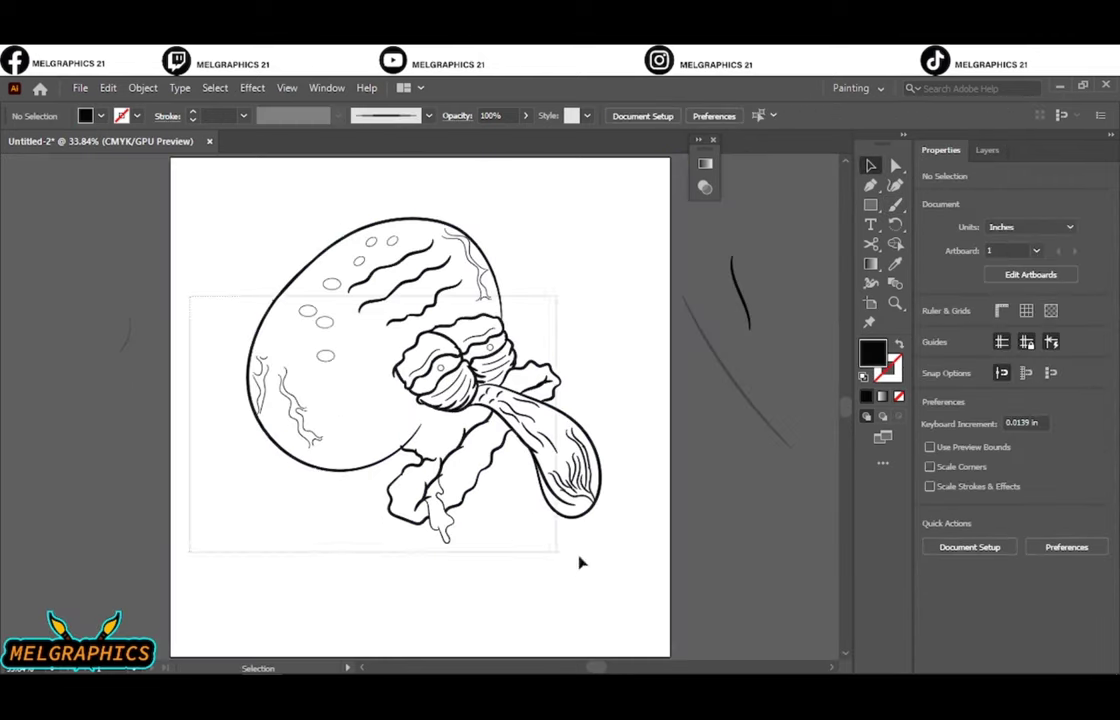
click(143, 87)
click(235, 293)
key(shift+ctrl+a)
Step: Erase the small stray tip near the drip, then set the rectangle's fill colour
key(ctrl+plus)
key(ctrl+plus)
key(ctrl+plus)
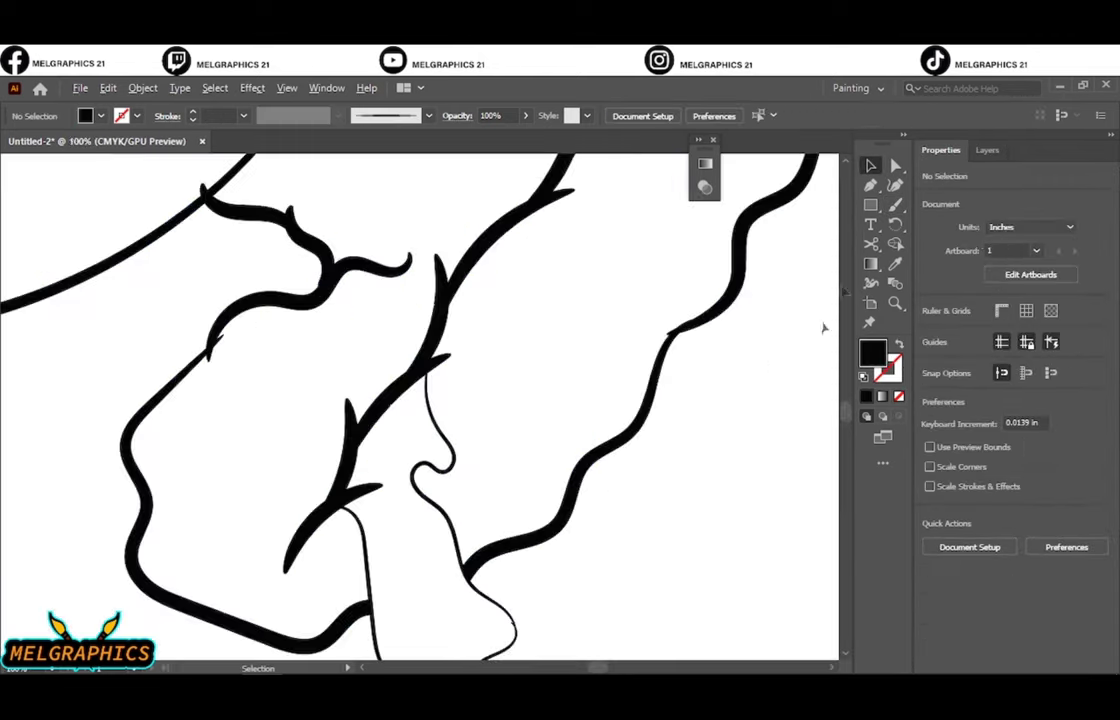
key(shift+e)
scroll(357, 497, up, 2)
drag(380, 505, 392, 512)
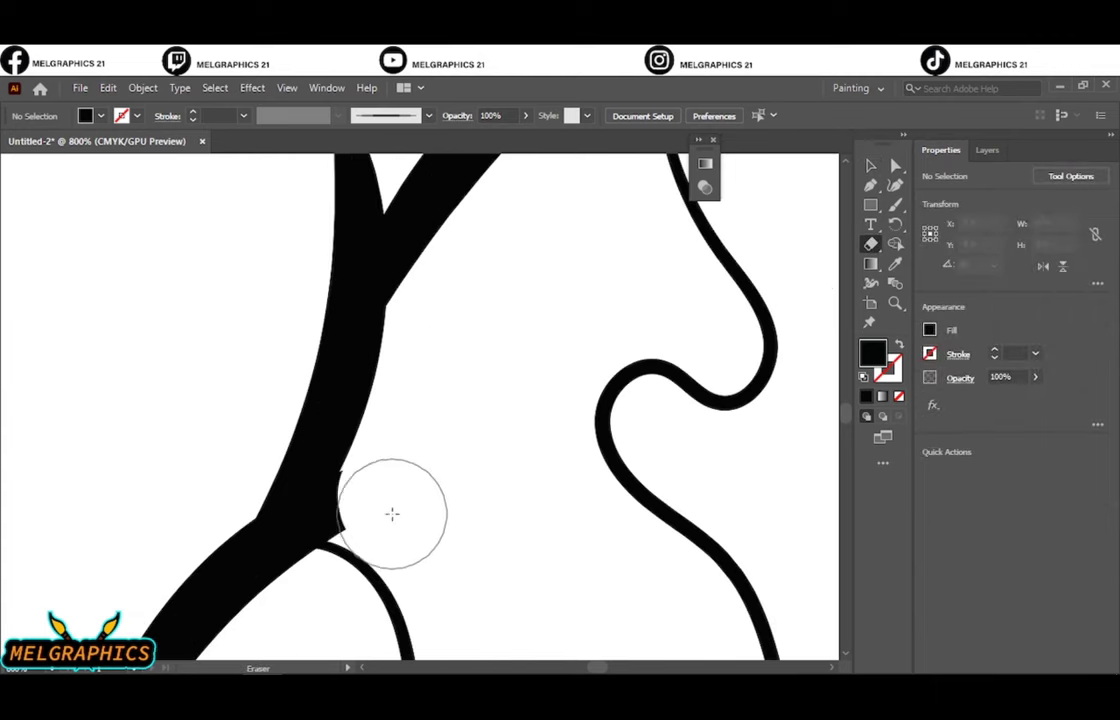
key(ctrl+0)
key(m)
click(987, 150)
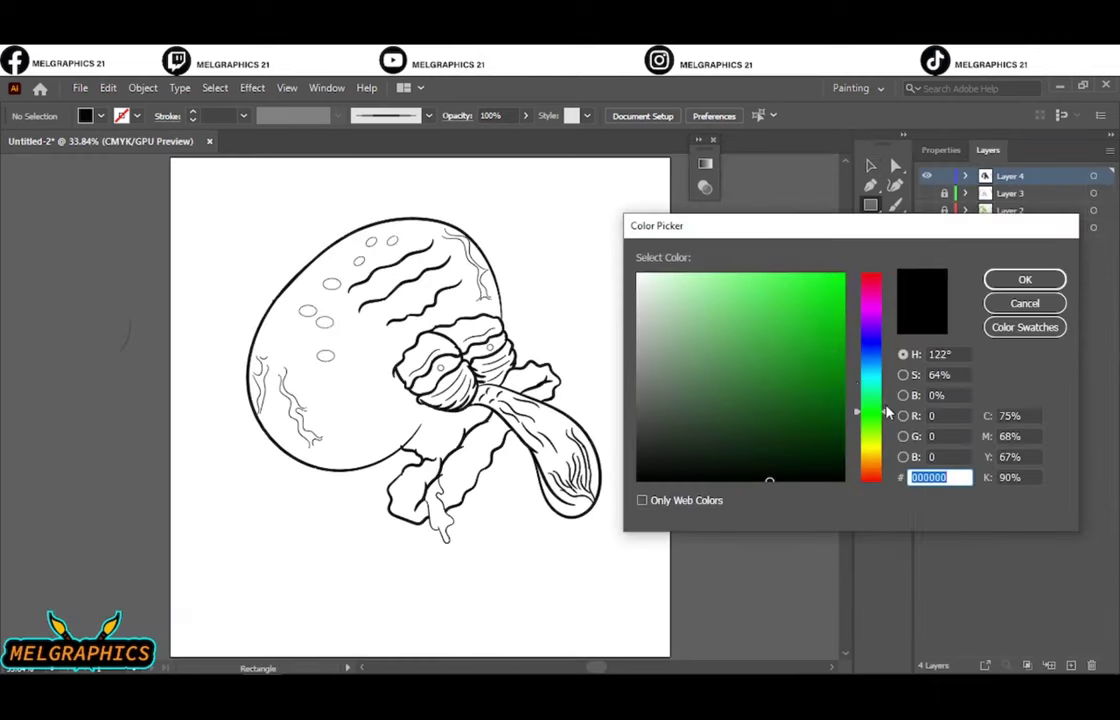
Step: Draw a green rectangle across the artboard behind the line art, nudged slightly higher
drag(213, 217, 650, 567)
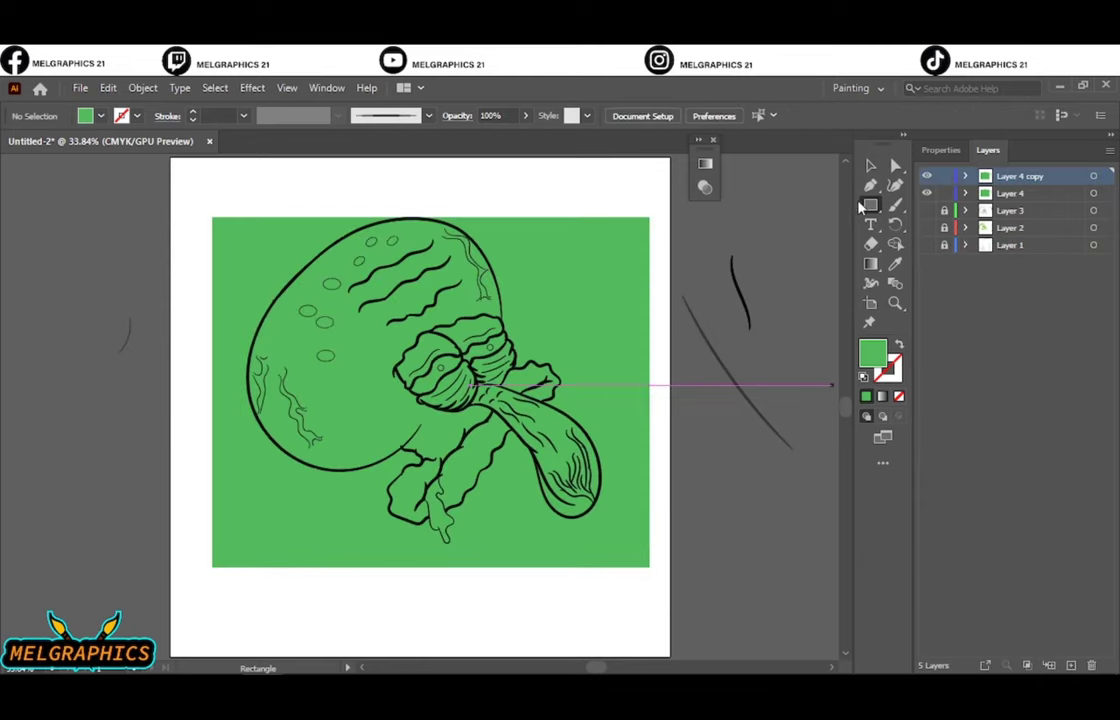
key(v)
drag(551, 343, 547, 330)
Step: Darken the rectangle's green in Adjust Colors by raising magenta and black and lowering yellow
click(108, 88)
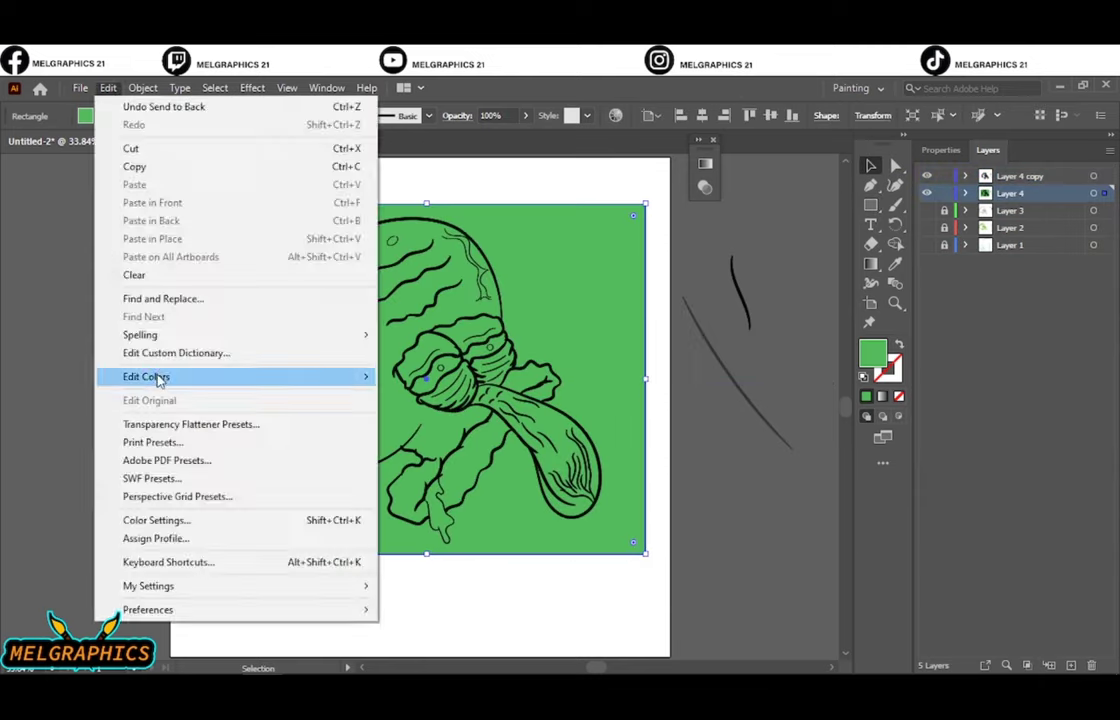
click(400, 400)
mouse_move(824, 326)
mouse_down()
mouse_move(836, 327)
mouse_move(838, 301)
mouse_move(824, 301)
mouse_up()
click(695, 483)
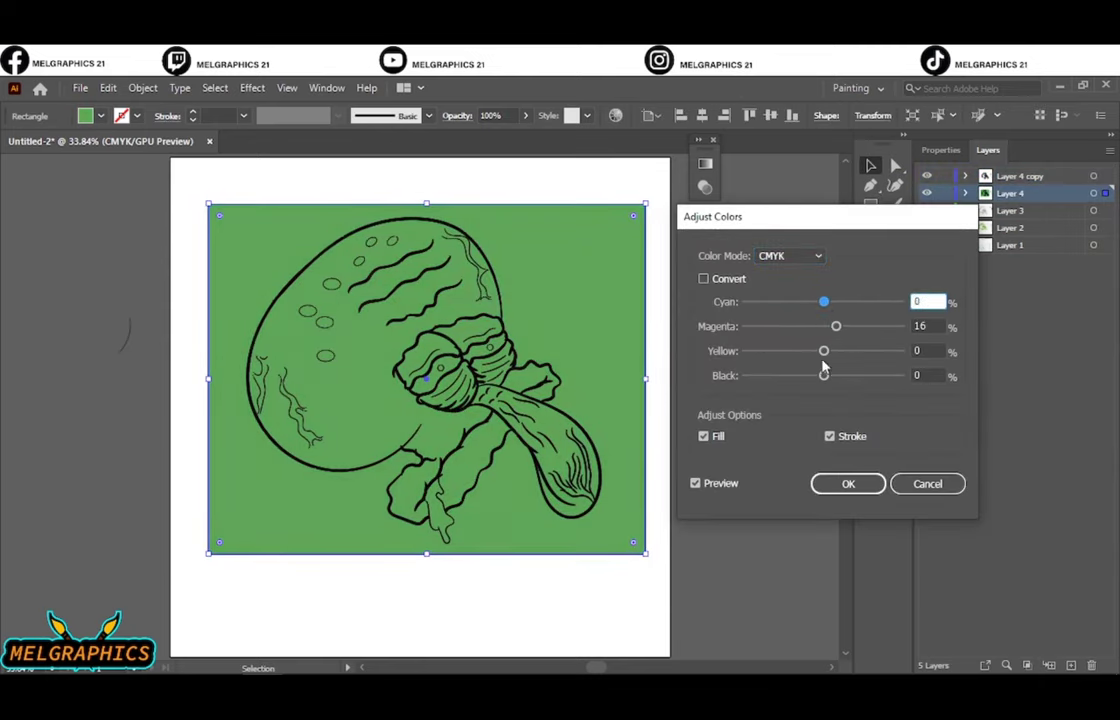
drag(824, 351, 817, 351)
drag(824, 375, 838, 381)
key(Return)
Step: Select the rectangle together with the line art and enter the artwork group
click(1093, 176)
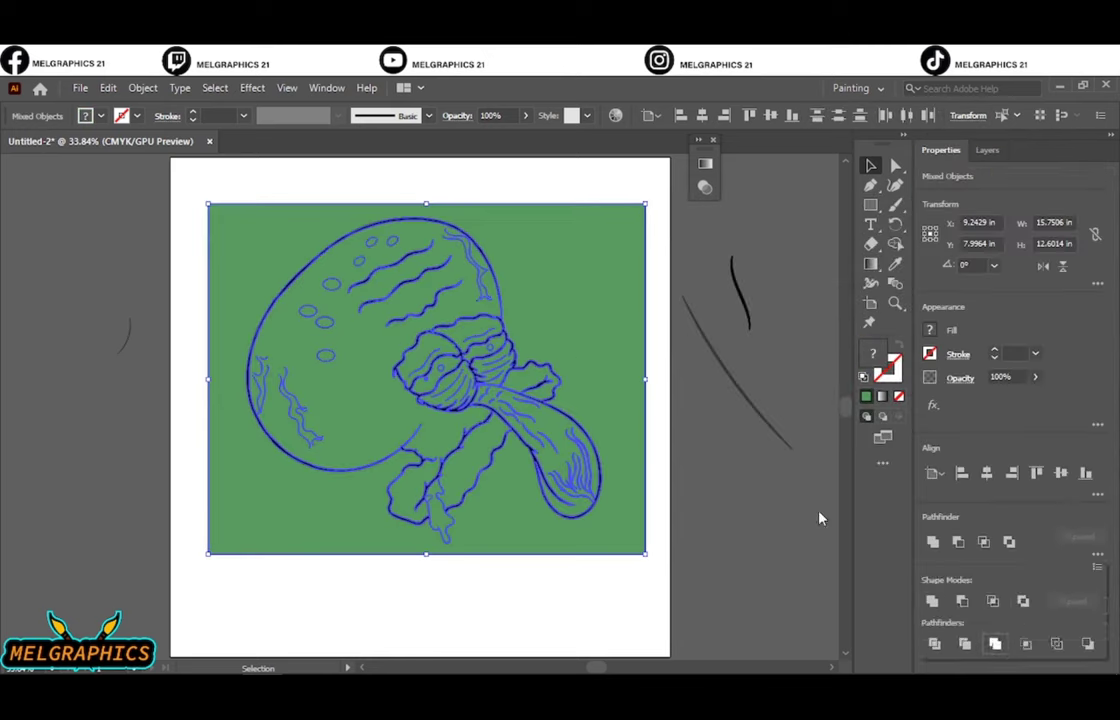
click(817, 518)
click(988, 150)
click(1010, 193)
click(941, 150)
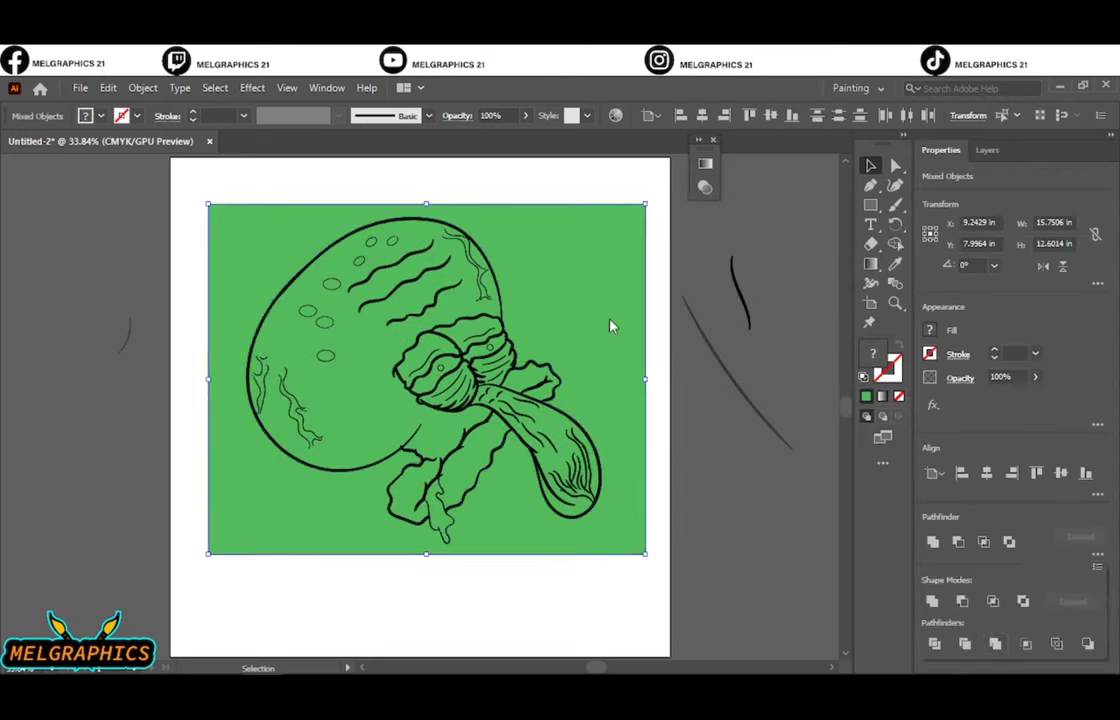
double_click(610, 325)
Step: Give the drip shape a light fill colour
double_click(873, 352)
click(675, 288)
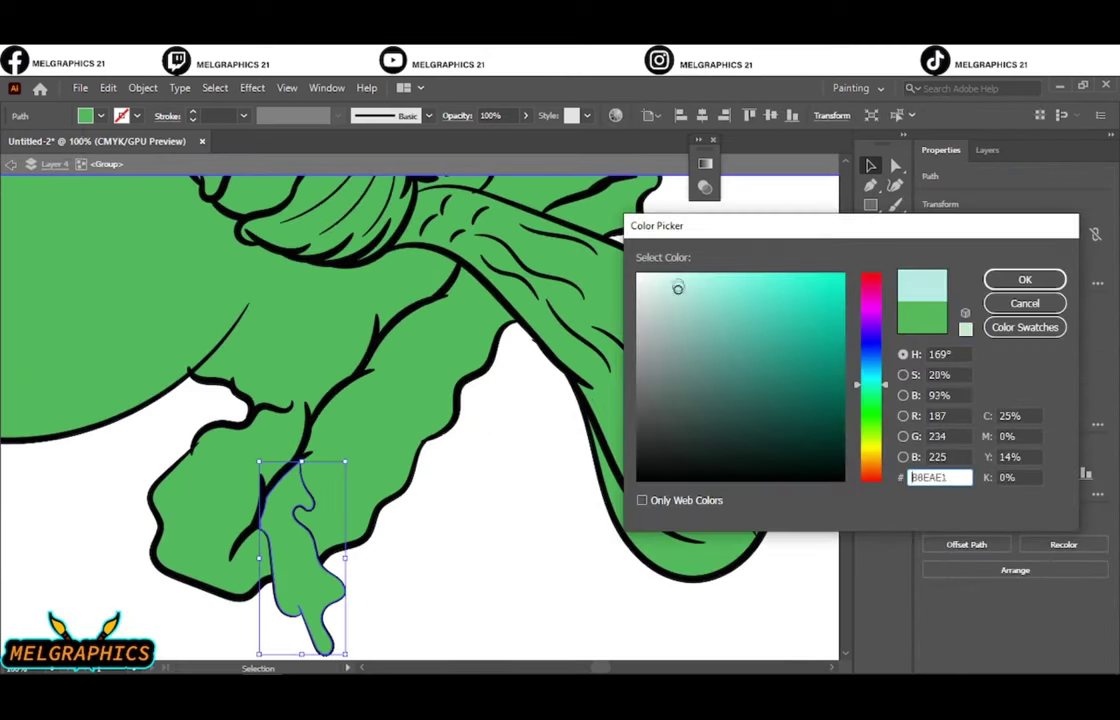
click(1025, 278)
click(490, 530)
scroll(490, 530, up, 5)
Step: Fill the eye compound shape with red EA1C1C
click(300, 405)
shift+click(450, 345)
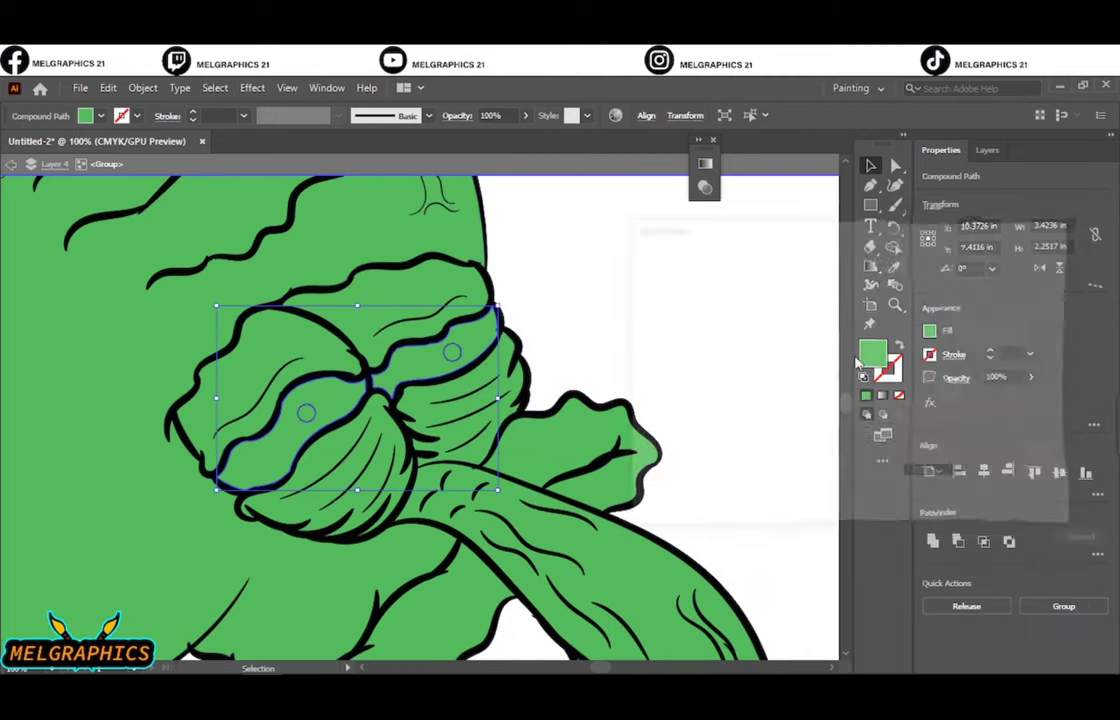
double_click(873, 352)
text(EA1C1C)
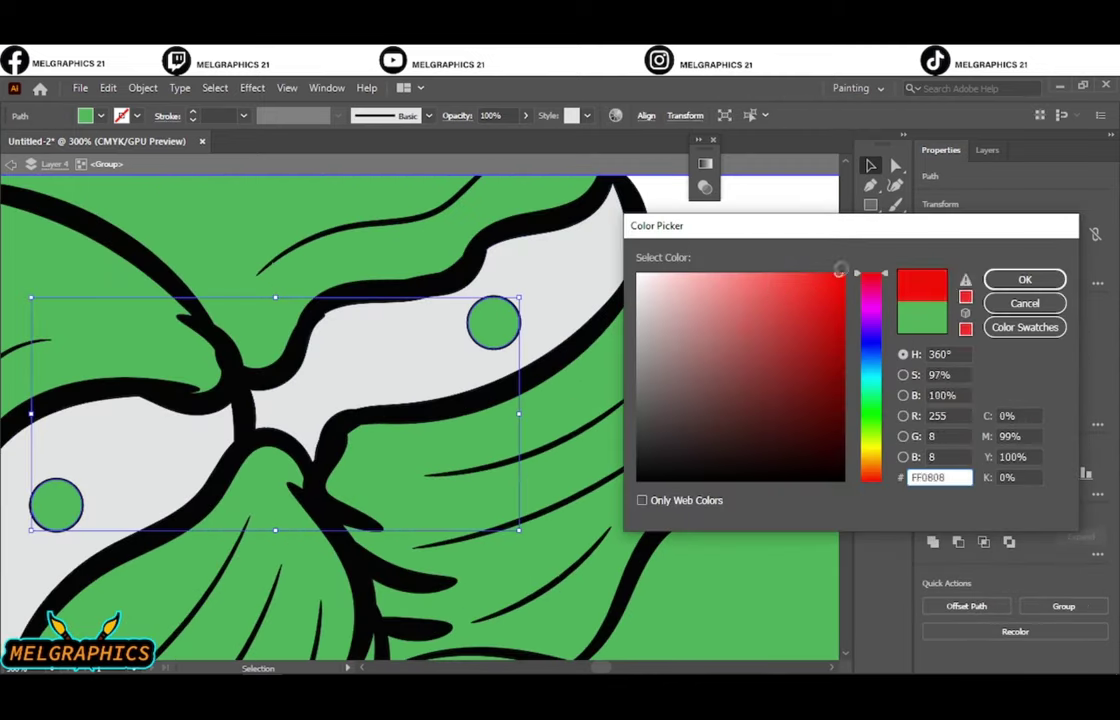
key(Return)
key(ctrl+0)
scroll(512, 370, up, 3)
Step: Fill the left and right eyelids with dark green
click(512, 370)
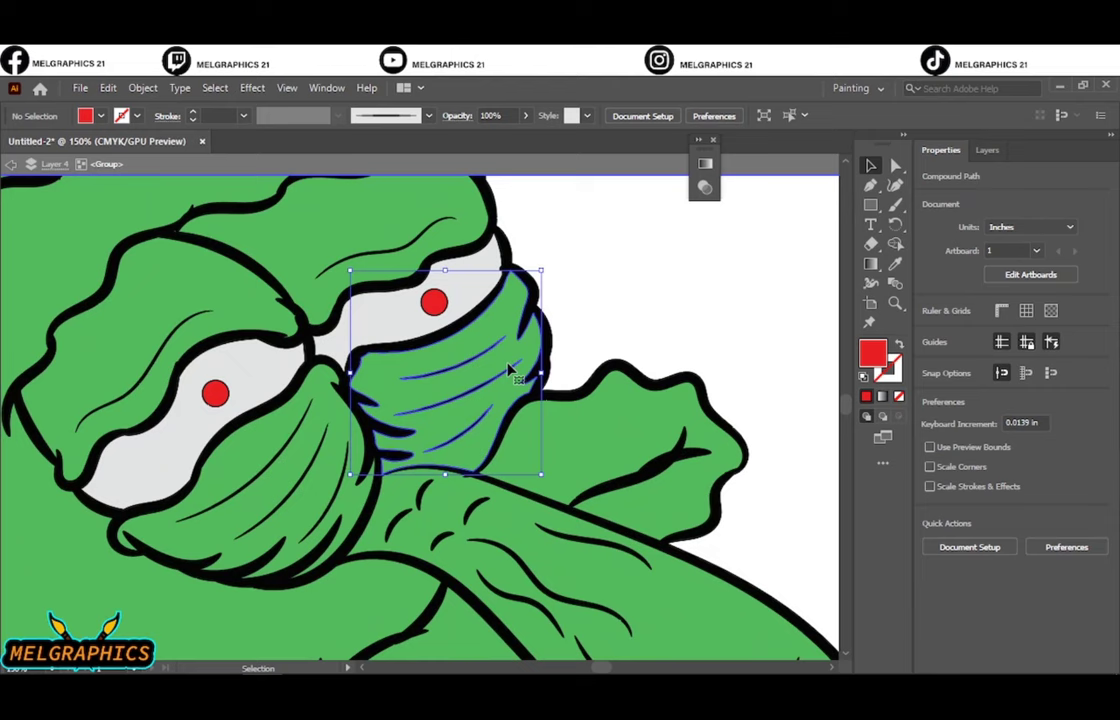
double_click(873, 352)
click(751, 383)
key(Return)
click(470, 400)
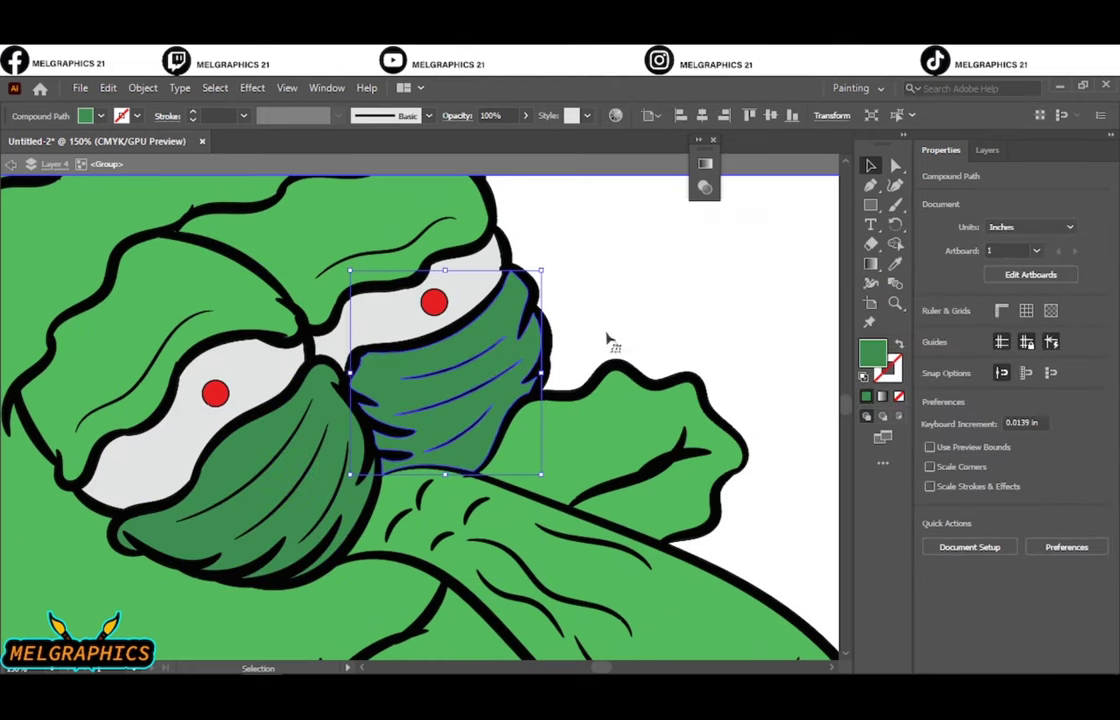
double_click(873, 352)
key(Return)
Step: Use the Eyedropper to copy the eyelids' dark green onto two leaves
key(i)
ctrl+click(120, 280)
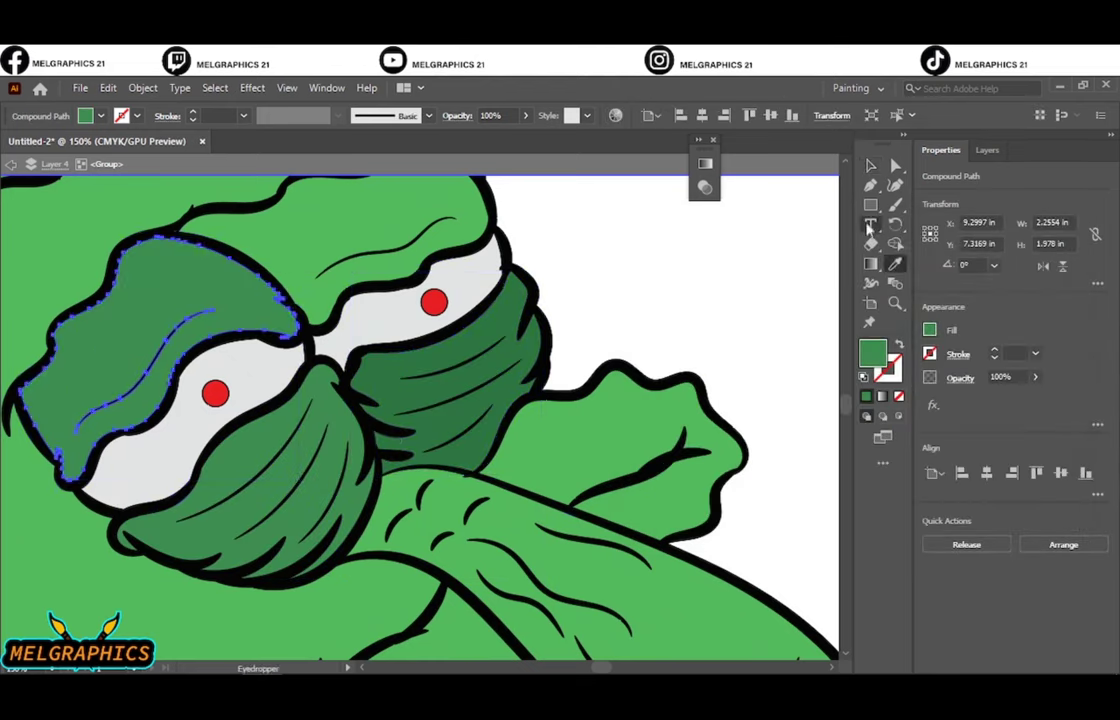
click(450, 400)
ctrl+click(508, 224)
key(v)
key(ctrl+shift+a)
key(ctrl+0)
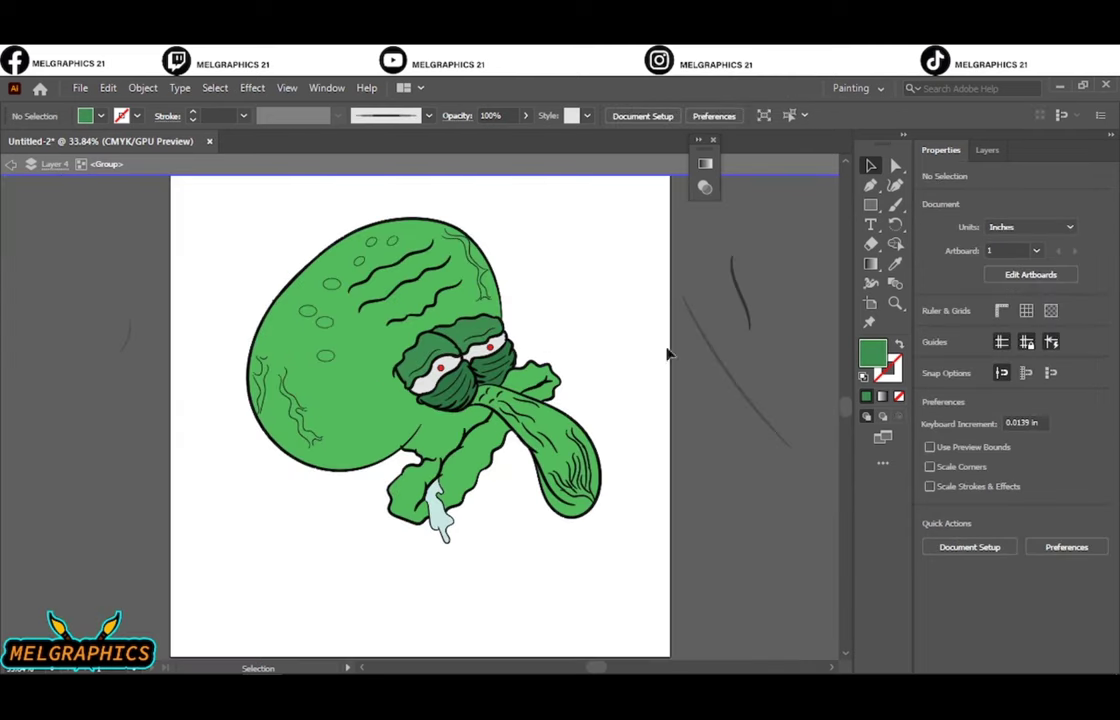
key(Escape)
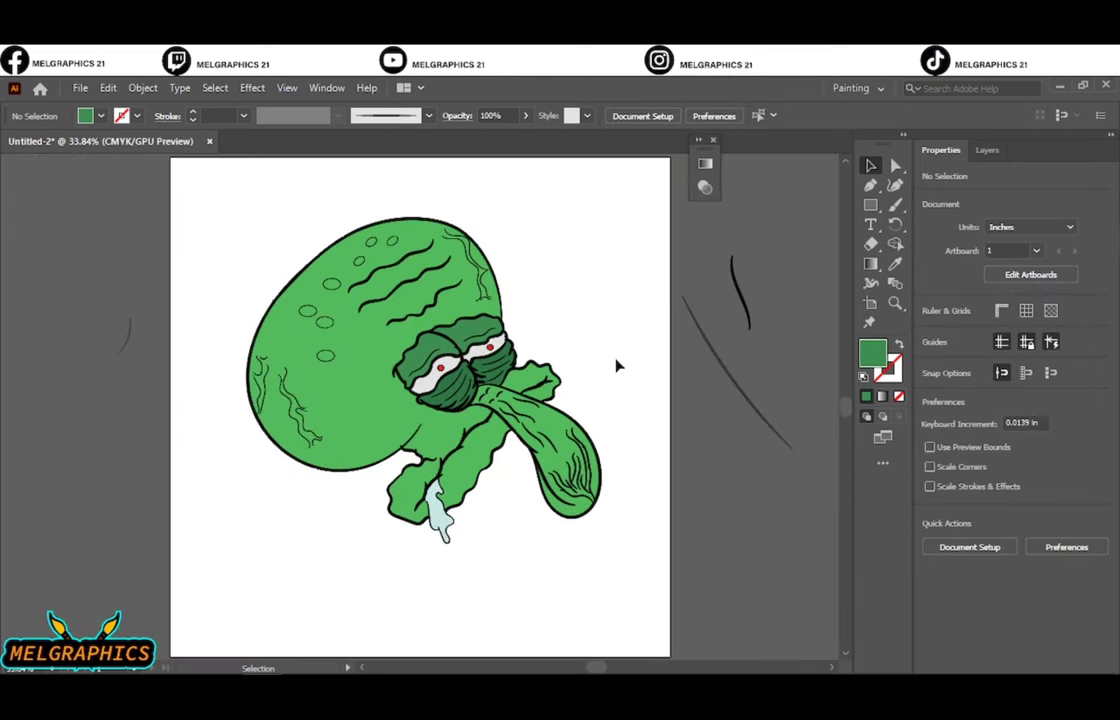
Step: Show the Layers panel and expand Layer 4's contents
click(987, 150)
click(963, 190)
scroll(1000, 400, down, 5)
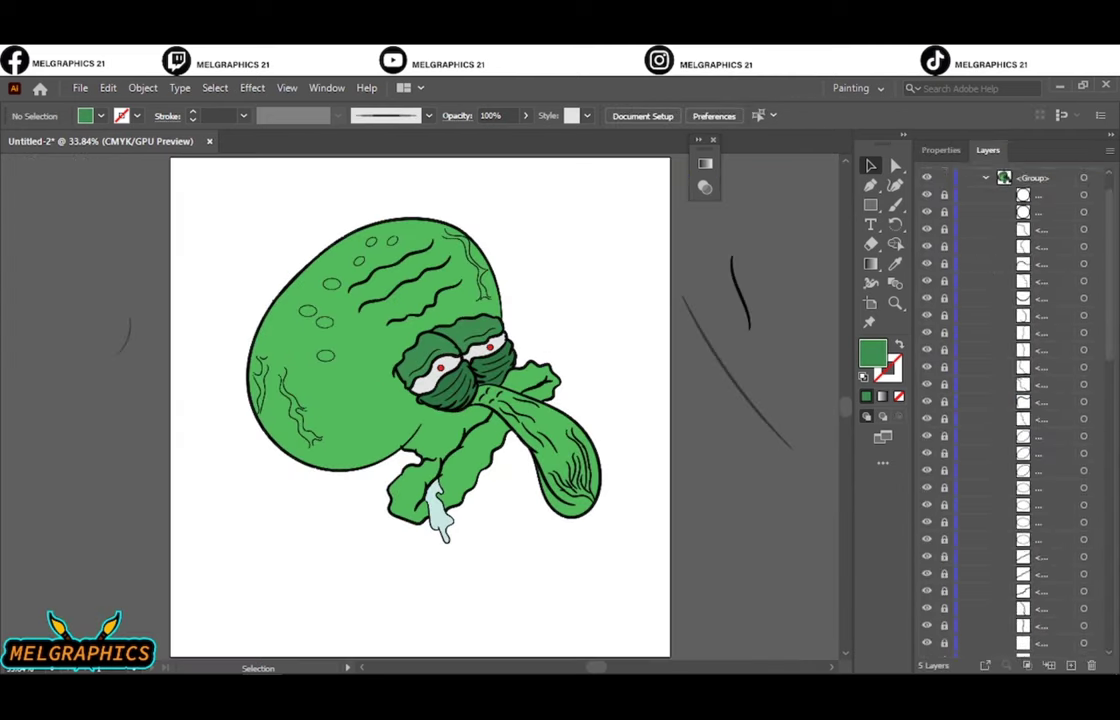
scroll(962, 500, down, 5)
scroll(962, 500, down, 5)
scroll(950, 300, up, 15)
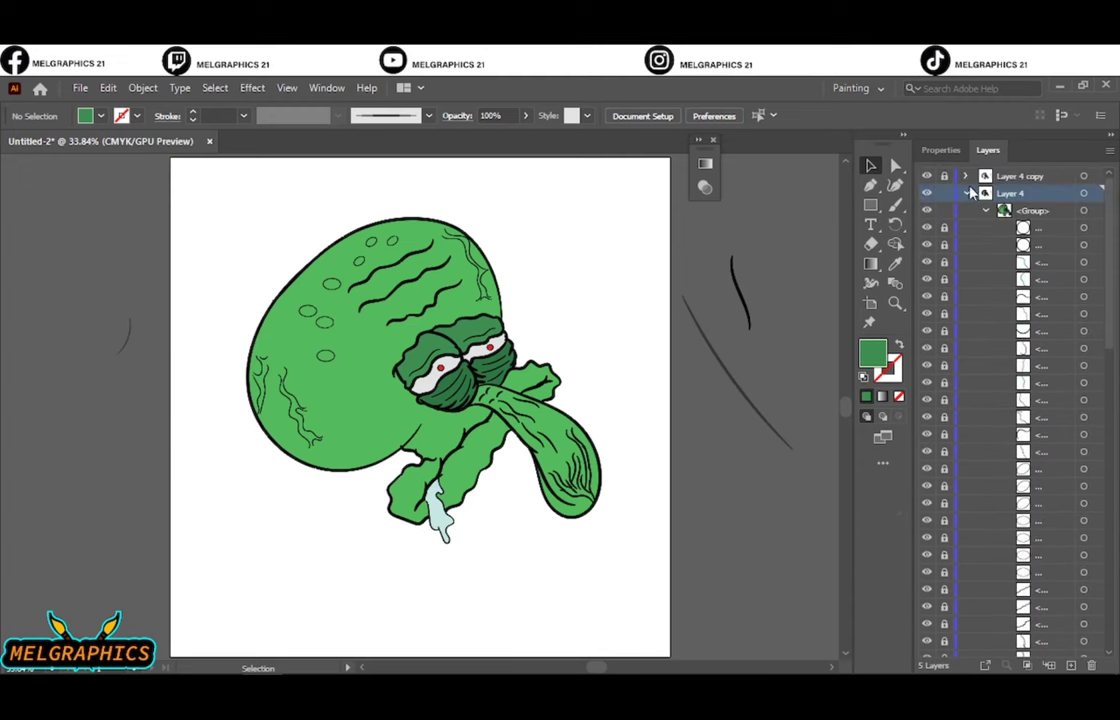
Step: Inside the Layer 4 group, fill the eye whites with pale pink
click(447, 393)
double_click(447, 393)
scroll(447, 393, up, 5)
double_click(872, 352)
click(871, 283)
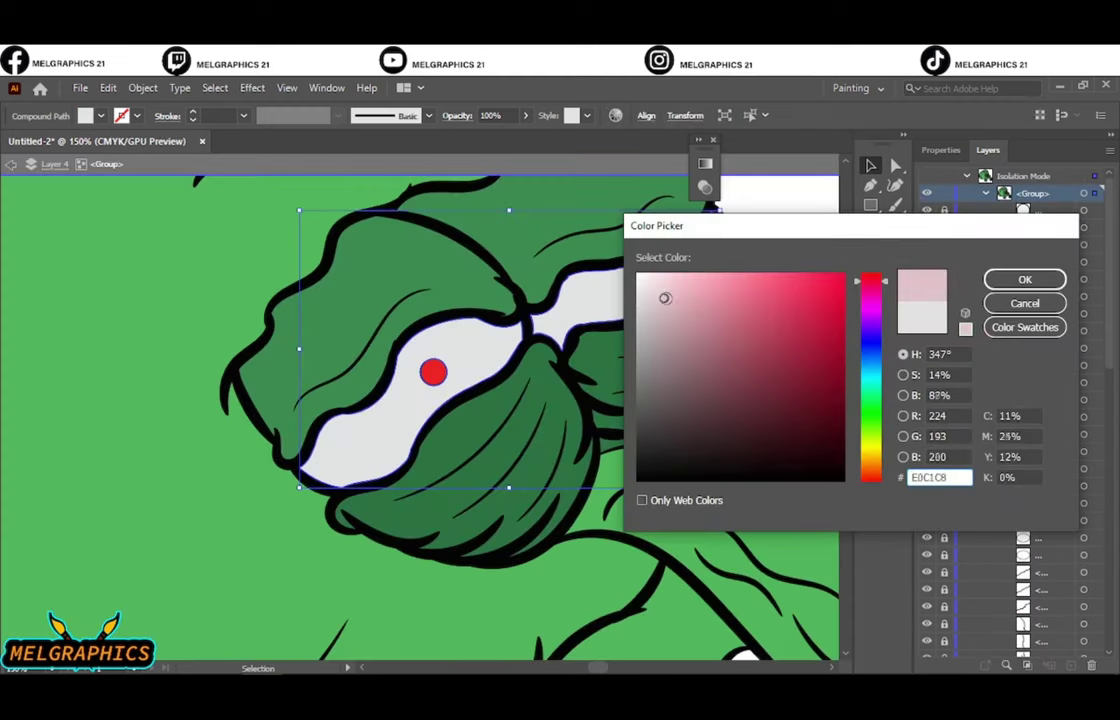
drag(665, 297, 669, 300)
key(Return)
double_click(770, 244)
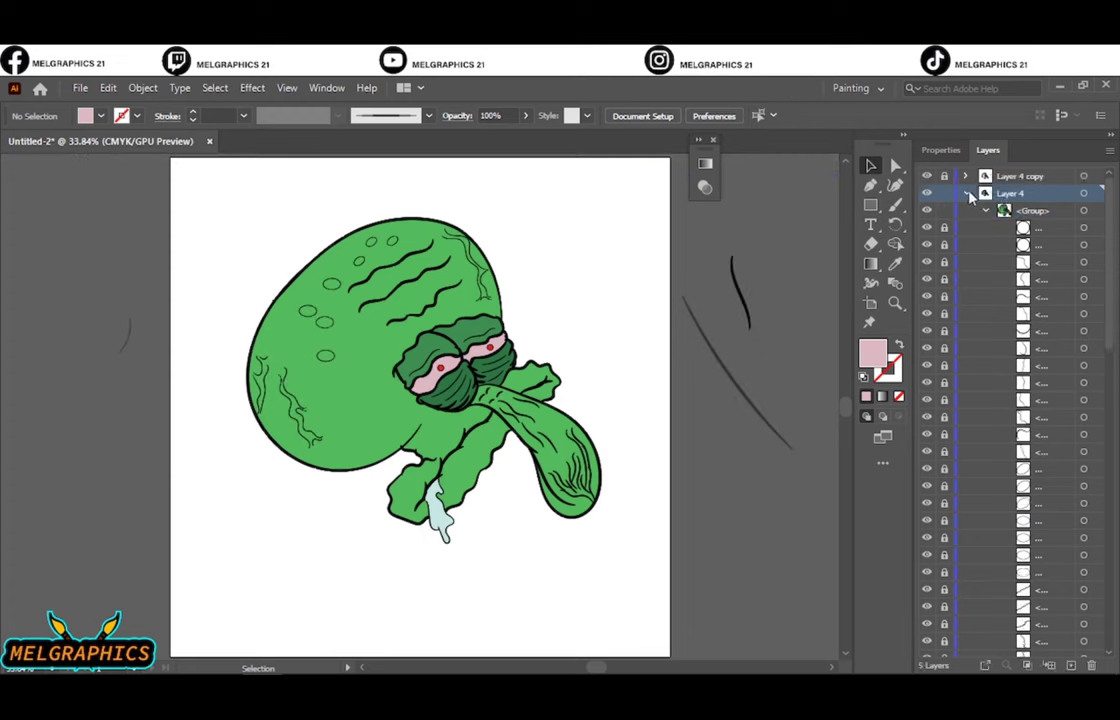
Step: Make the head spots darker green, then duplicate Layer 4
scroll(320, 324, up, 3)
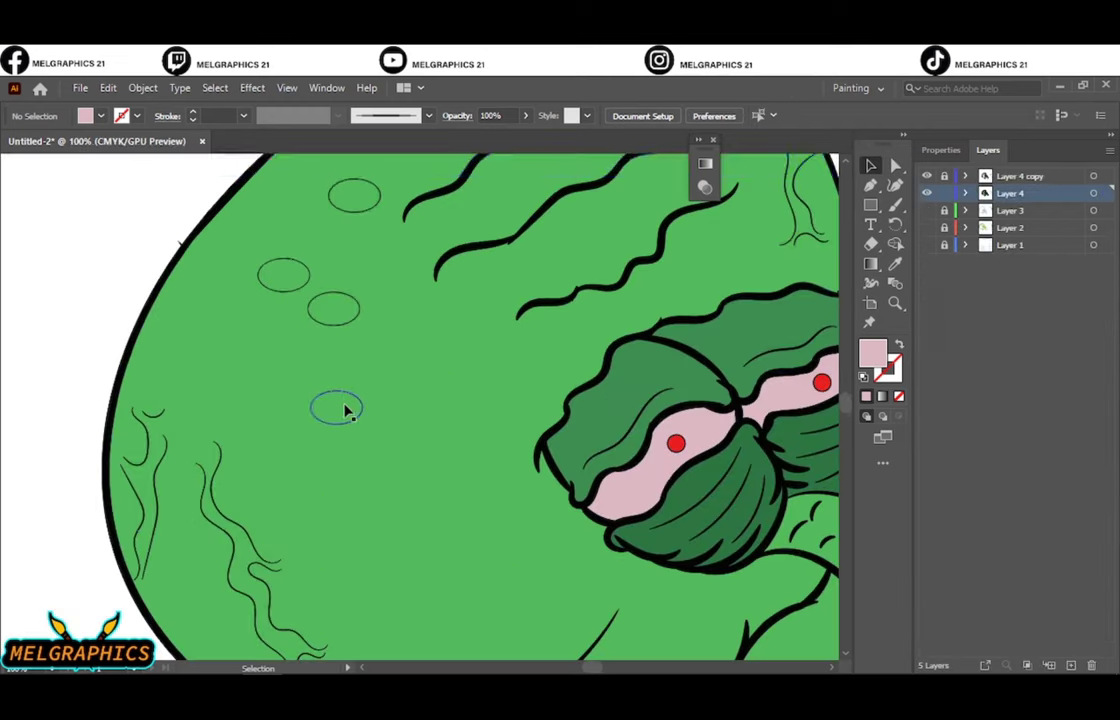
double_click(345, 408)
shift+click(365, 417)
shift+click(437, 325)
double_click(872, 352)
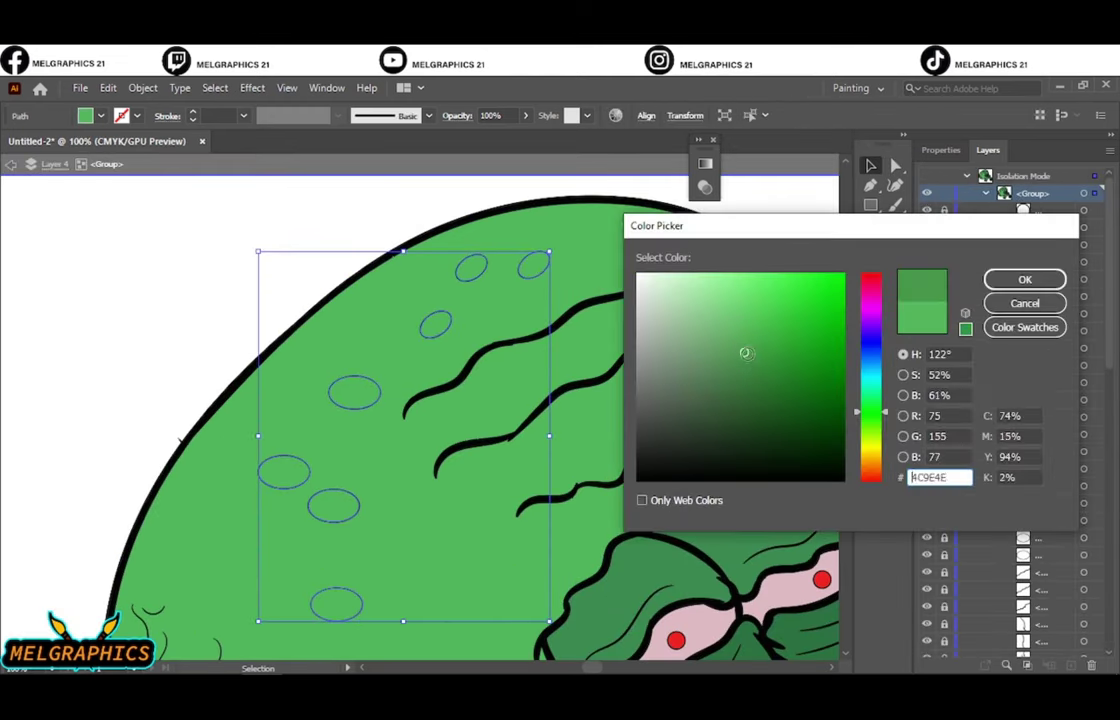
click(745, 357)
click(1022, 280)
key(ctrl+0)
double_click(648, 341)
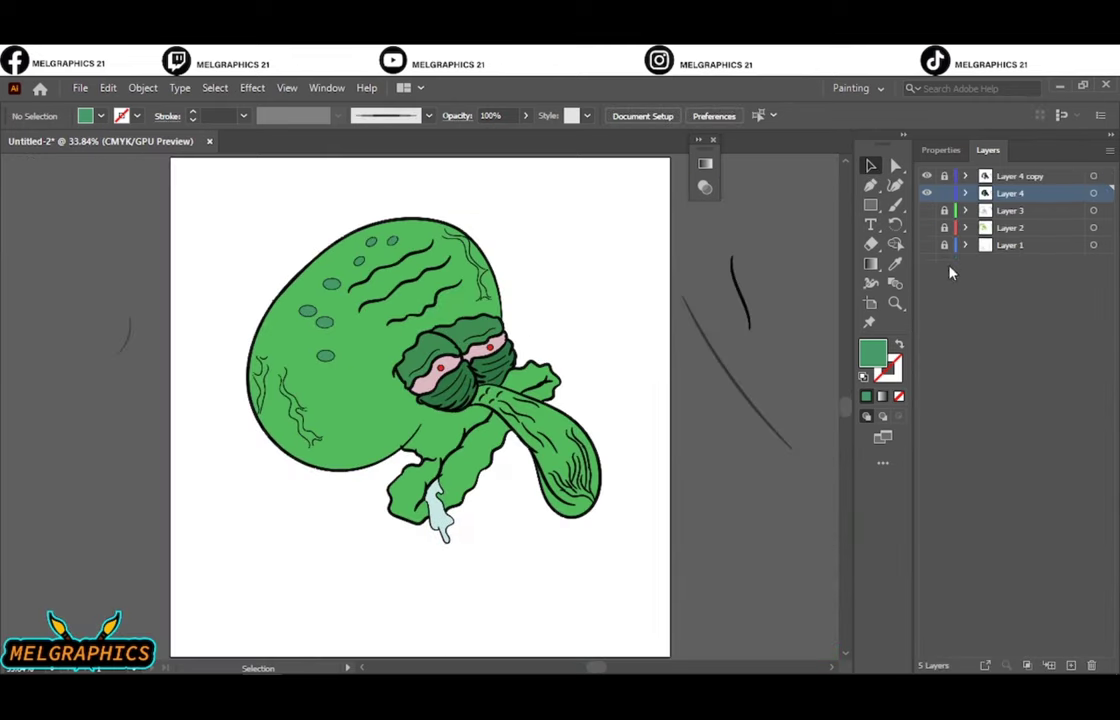
click(895, 166)
Step: Create a new shading layer and set the fill to dark green
click(445, 462)
key(Delete)
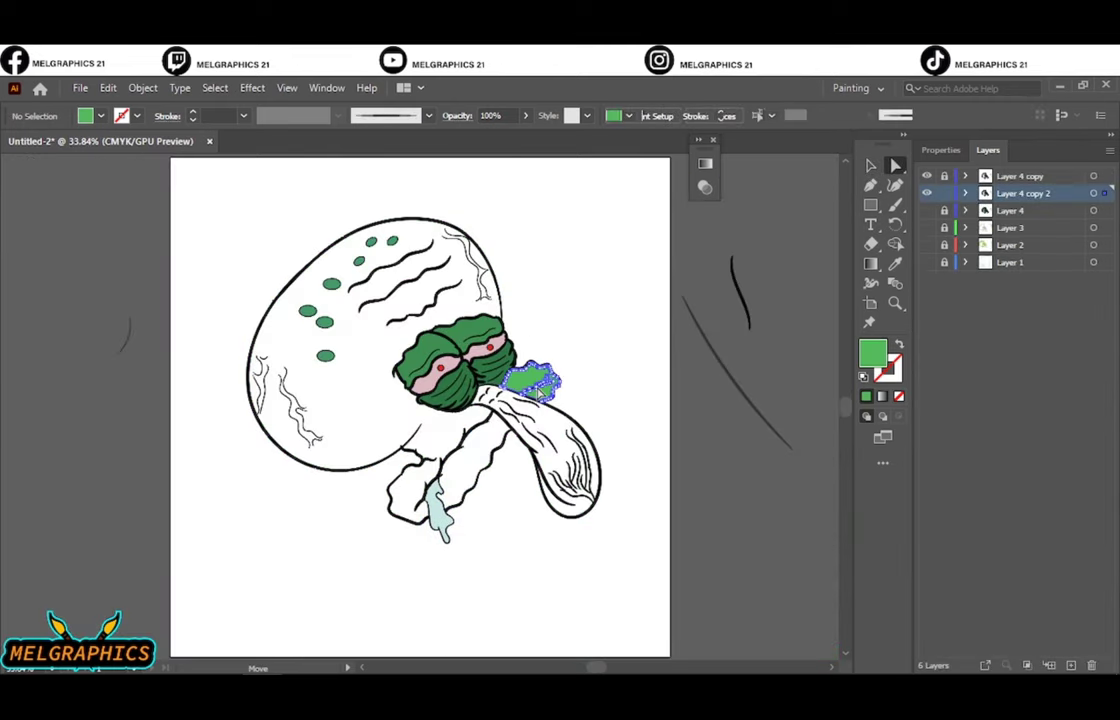
double_click(872, 352)
click(752, 358)
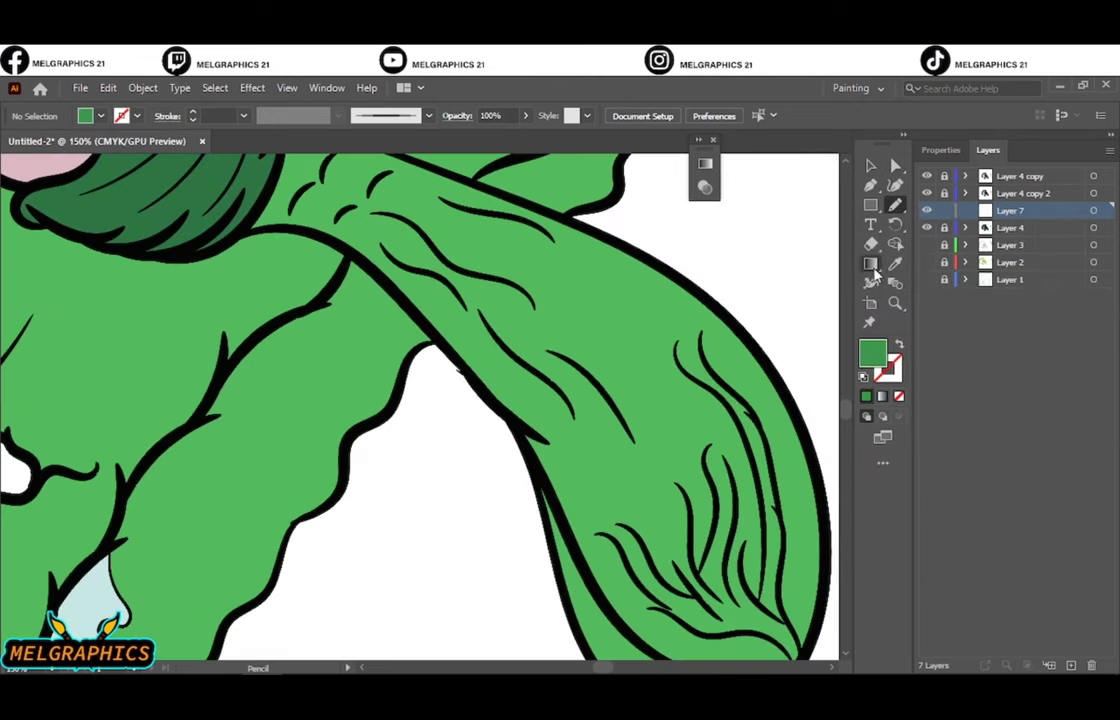
scroll(537, 455, up, 3)
scroll(352, 495, up, 3)
scroll(343, 396, down, 5)
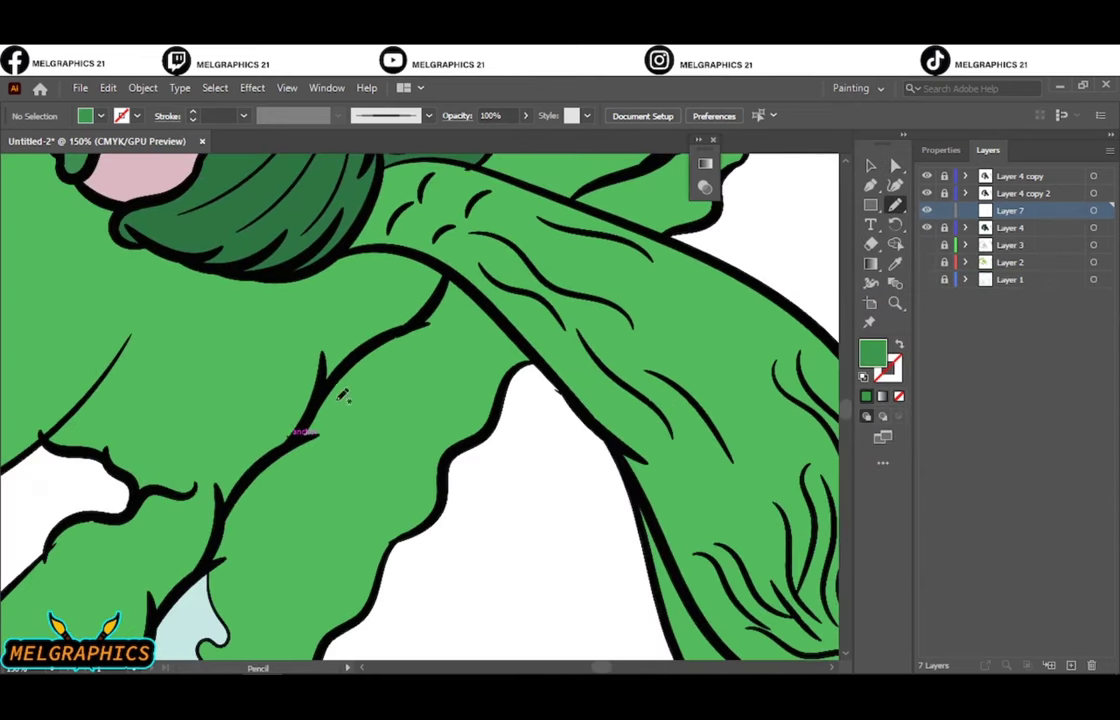
Step: Draw a shadow band beneath the nose and darken it with Adjust Colors
drag(493, 418, 305, 272)
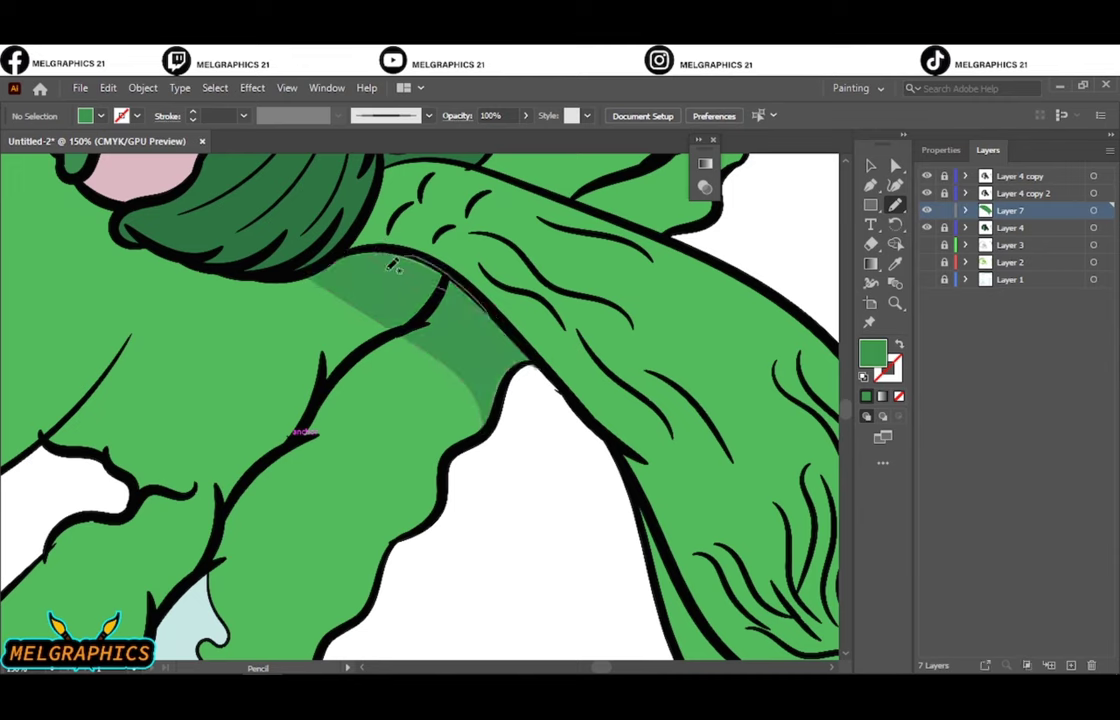
click(108, 88)
key(shift+Tab)
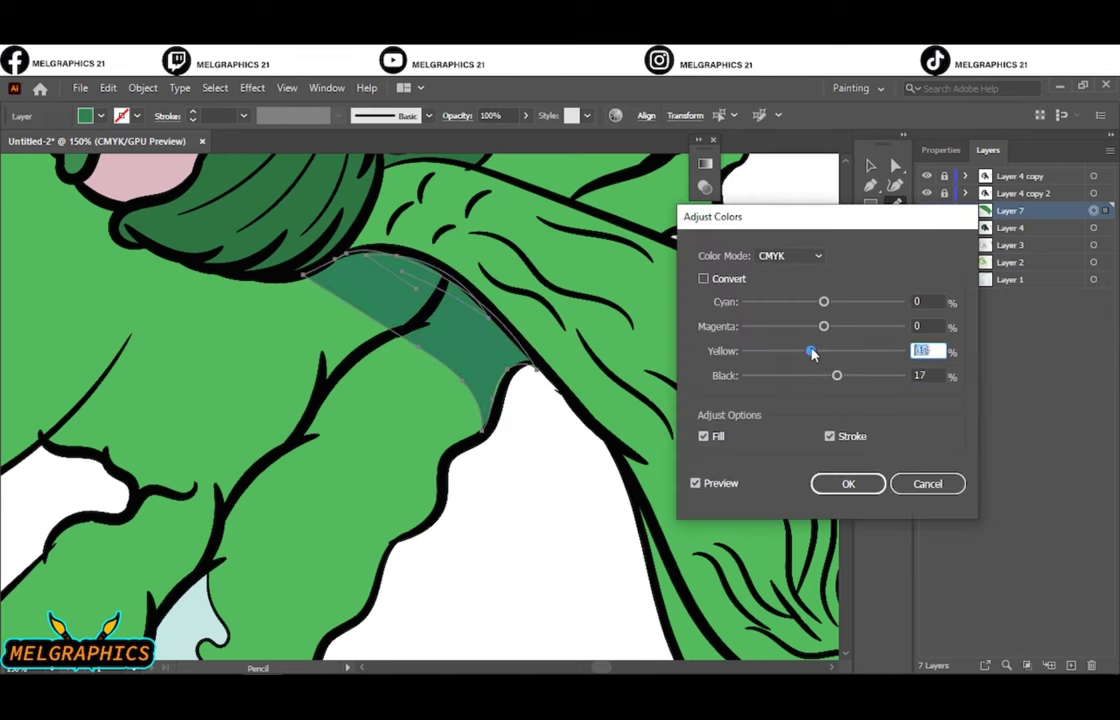
key(shift+Tab)
key(shift+Tab)
key(Return)
key(ctrl+shift+a)
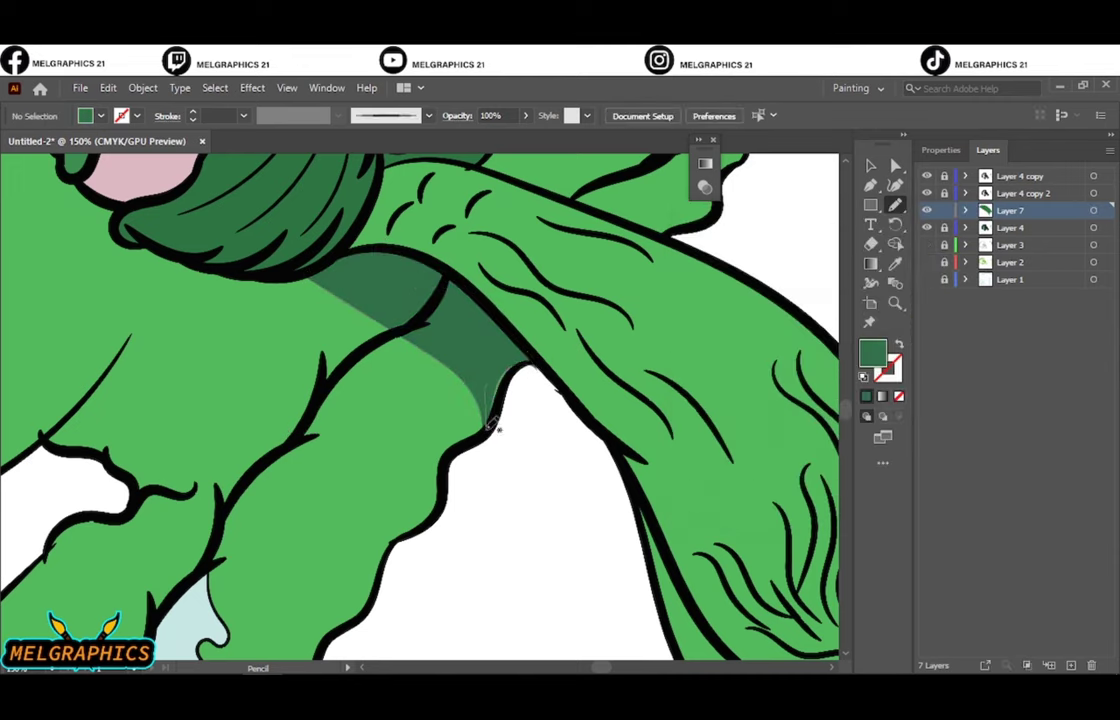
key(ctrl+0)
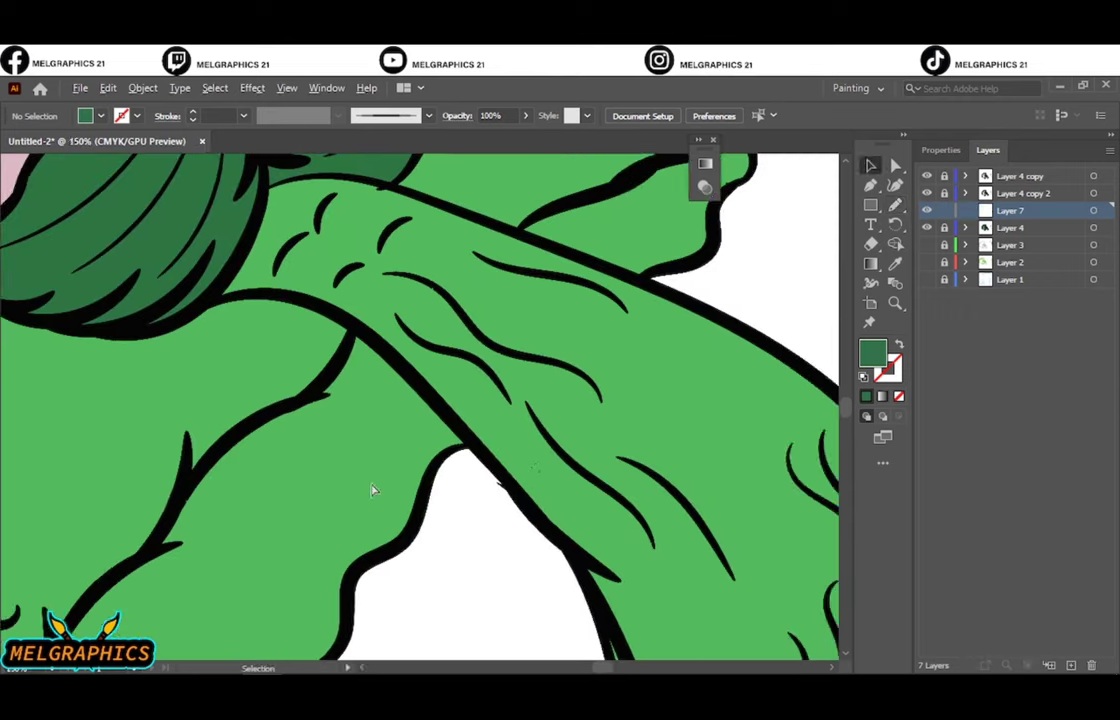
Step: Draw shadow shapes along the arm edges, beside the drip, and around the hand
scroll(497, 393, up, 5)
drag(491, 427, 470, 410)
scroll(350, 450, down, 5)
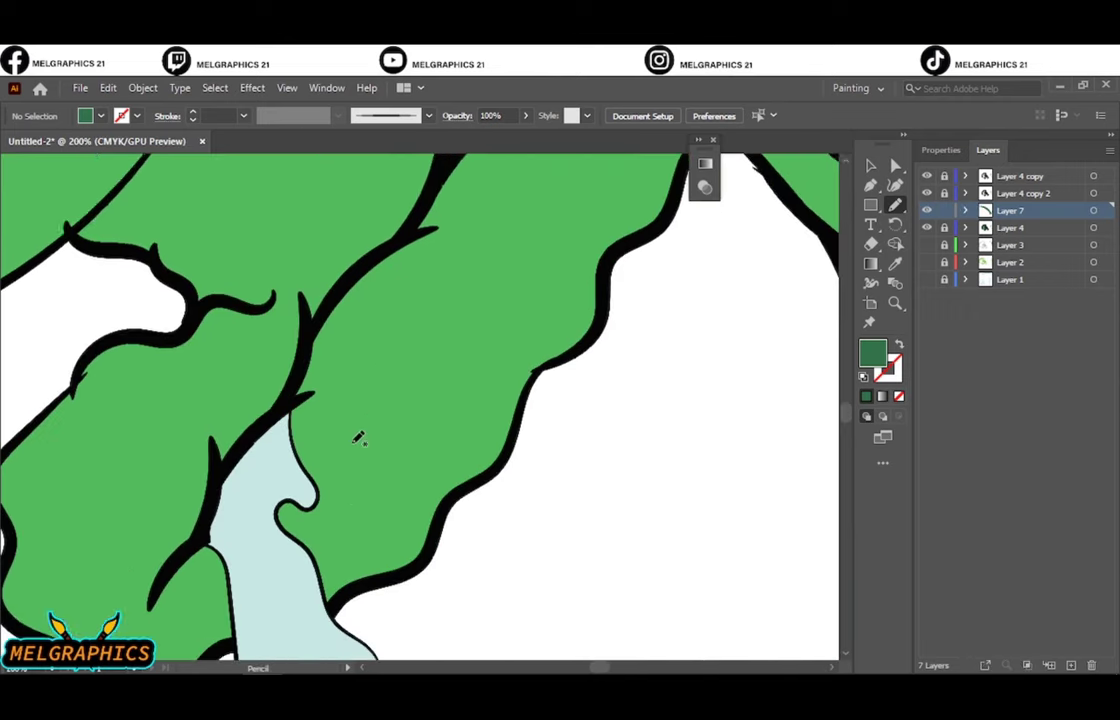
drag(308, 460, 245, 300)
scroll(358, 500, up, 5)
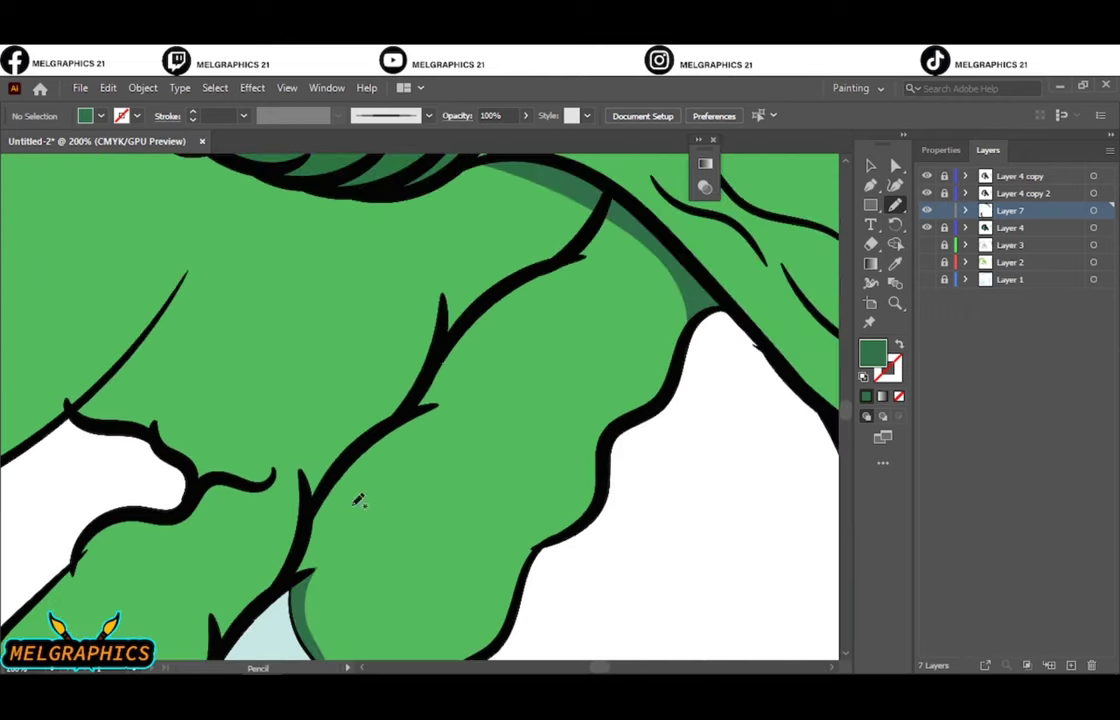
mouse_move(600, 243)
mouse_down()
mouse_move(450, 320)
mouse_move(333, 475)
mouse_up()
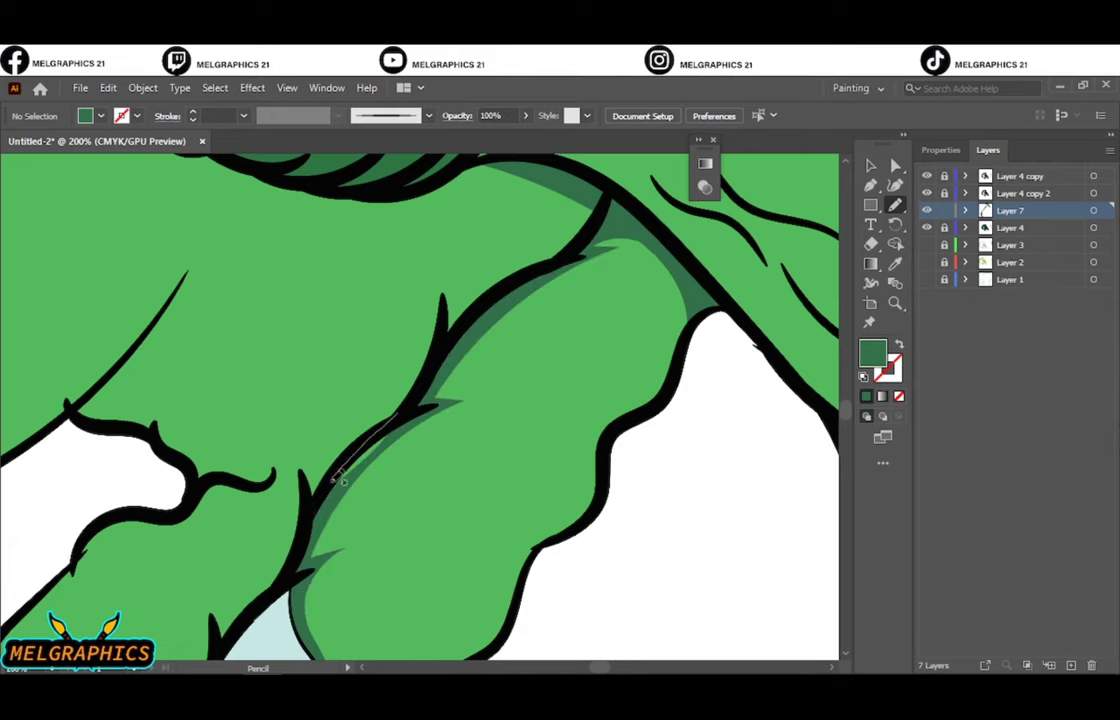
key(ctrl+0)
scroll(435, 512, up, 5)
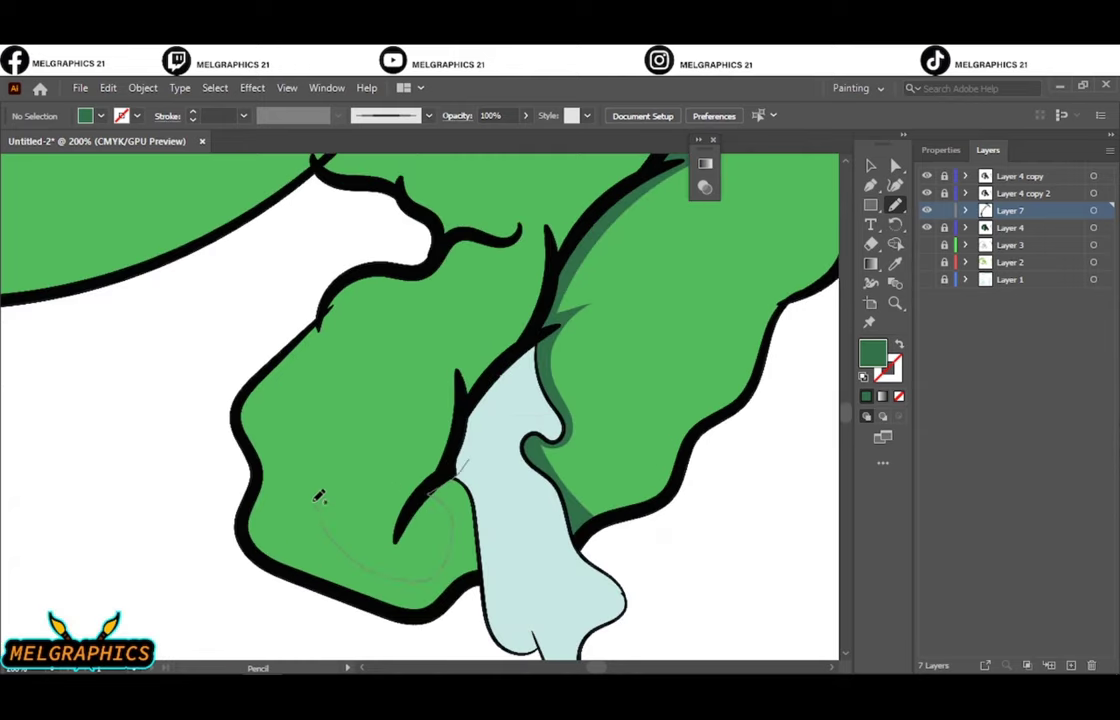
drag(284, 513, 458, 478)
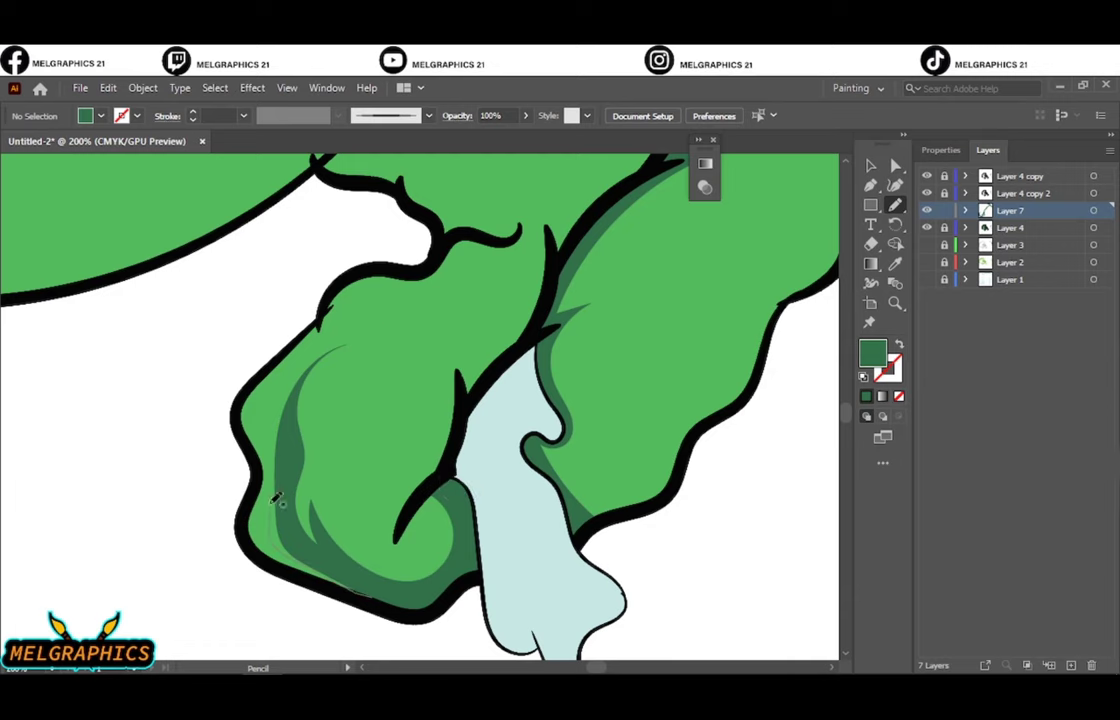
drag(320, 450, 338, 516)
key(ctrl+0)
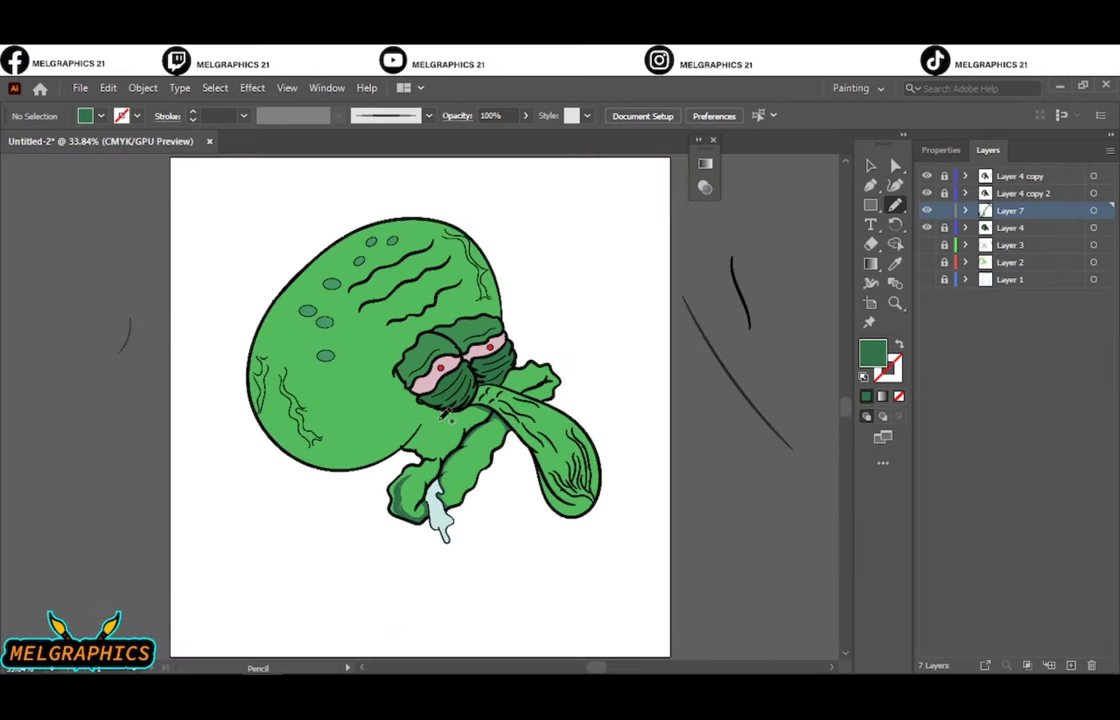
Step: Draw two more shadow shapes along the arm's edge and near the hand
scroll(452, 440, up, 3)
scroll(521, 612, up, 3)
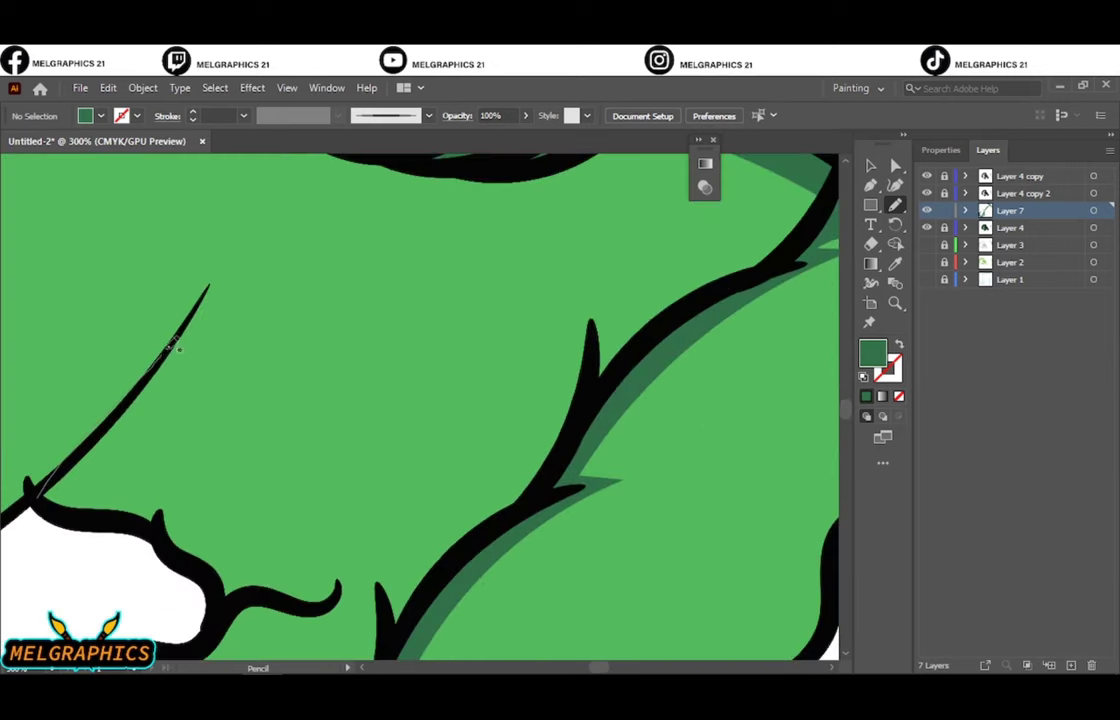
drag(160, 530, 212, 548)
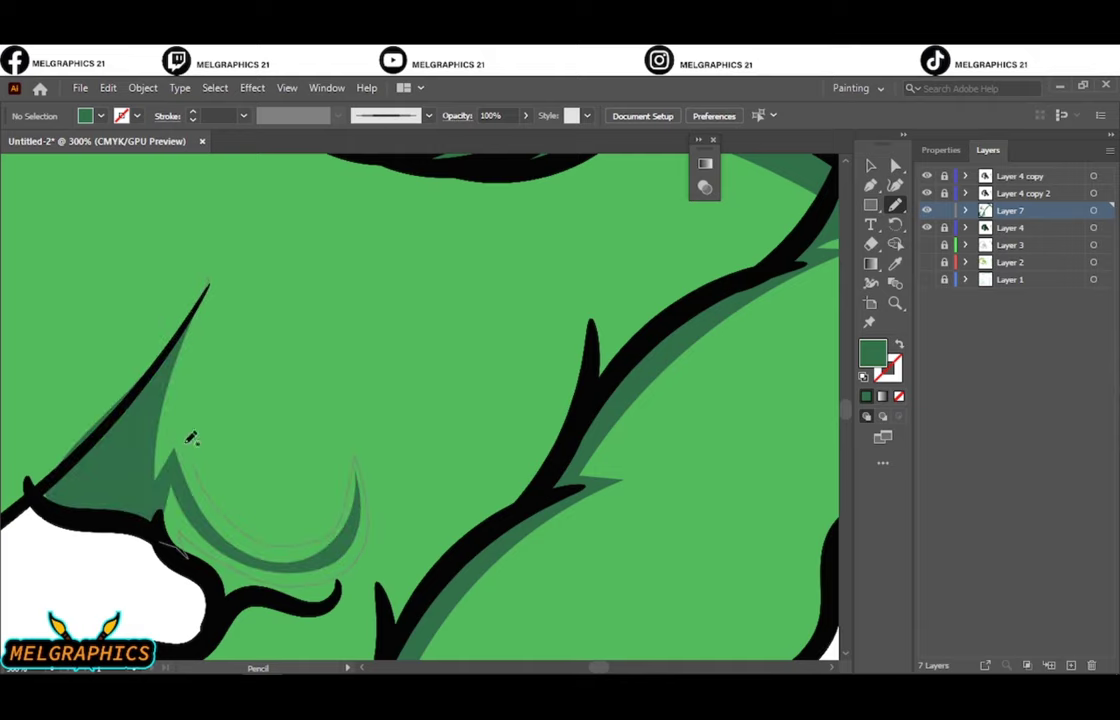
drag(190, 437, 172, 380)
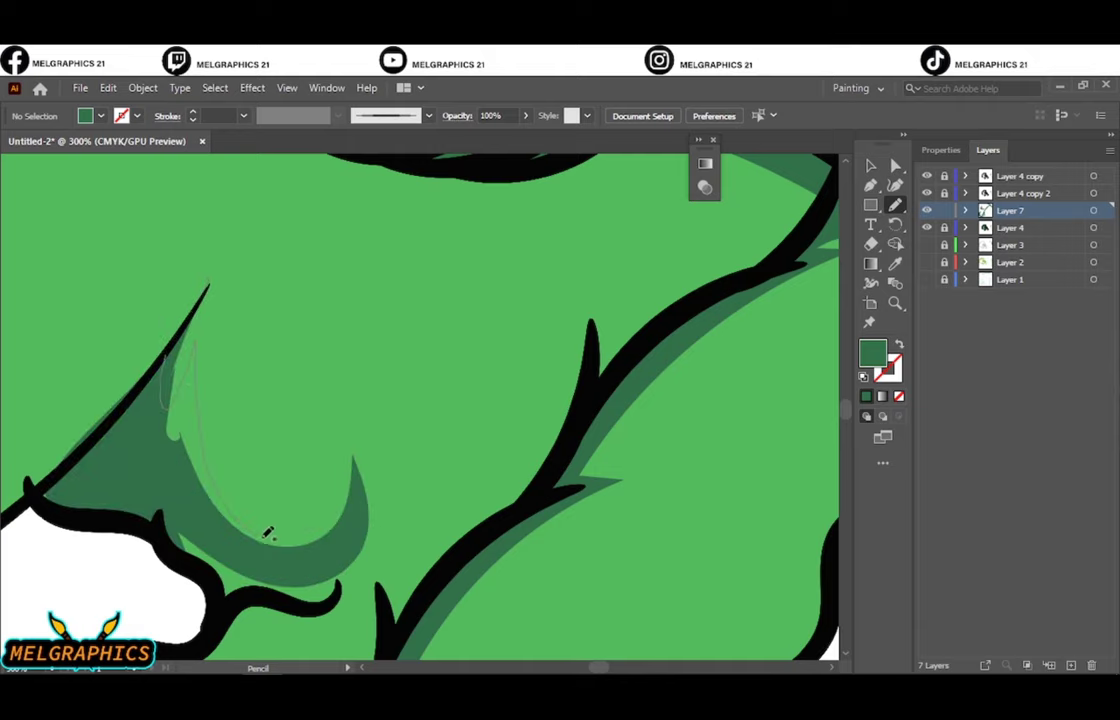
key(ctrl+0)
scroll(283, 367, up, 3)
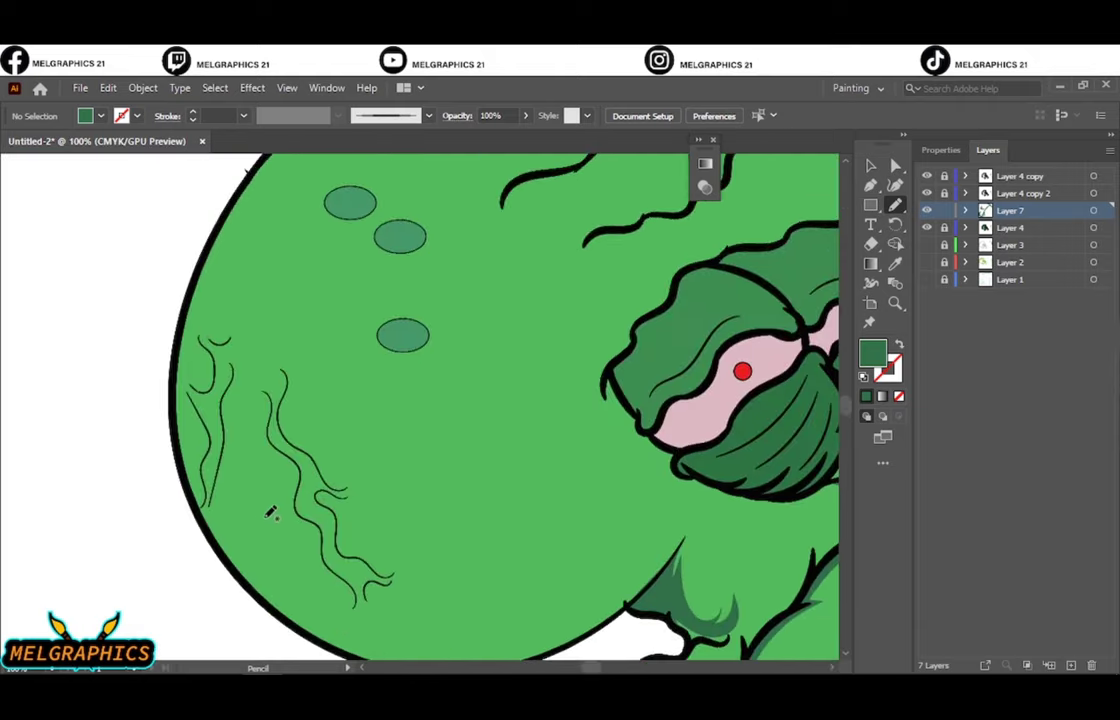
scroll(325, 498, up, 3)
scroll(327, 445, down, 1)
scroll(327, 445, down, 2)
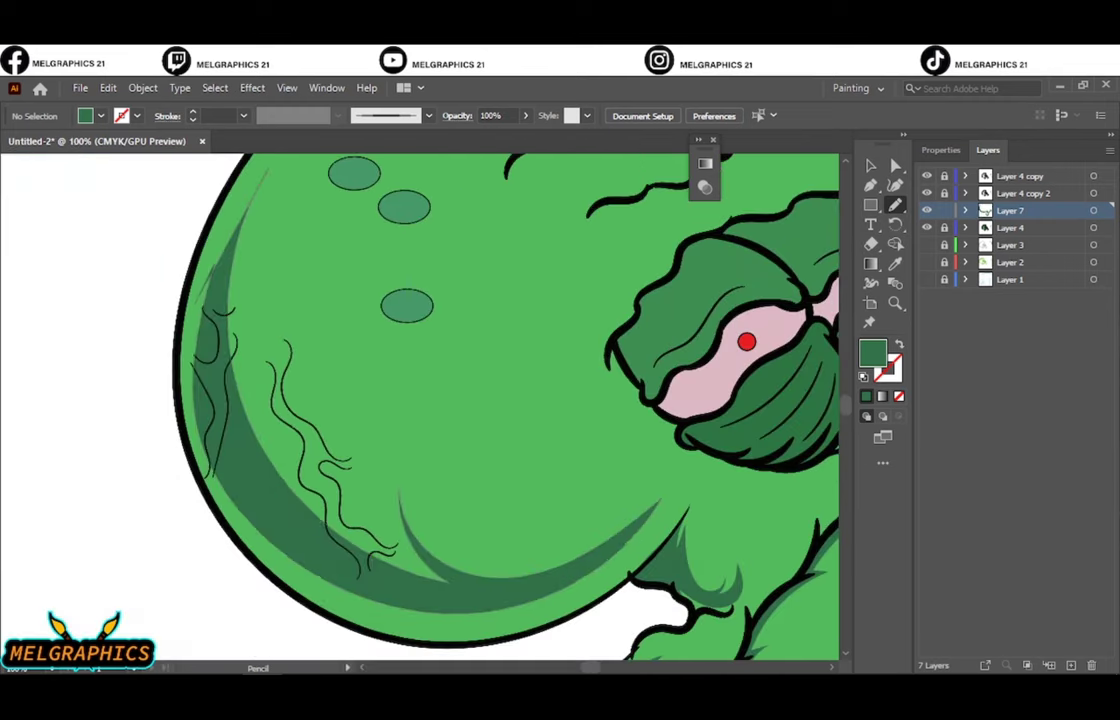
key(ctrl+0)
scroll(427, 408, up, 3)
scroll(670, 490, up, 1)
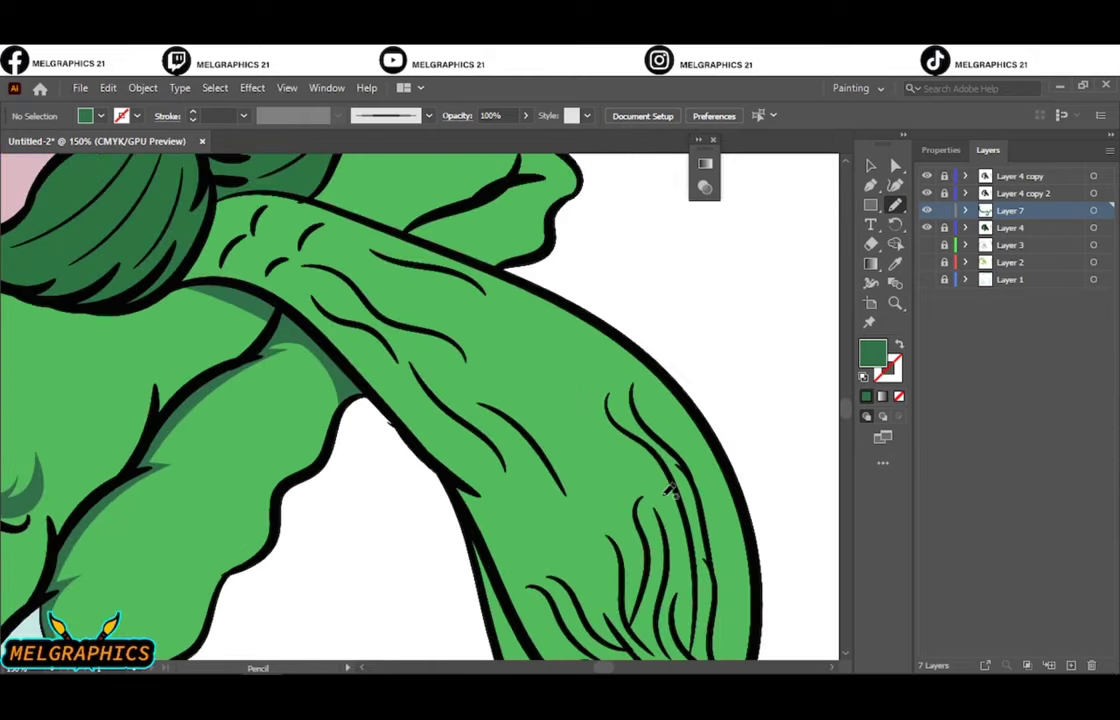
Step: Add dark green shading along the nose's base, upper edge and lower edge
drag(255, 225, 280, 305)
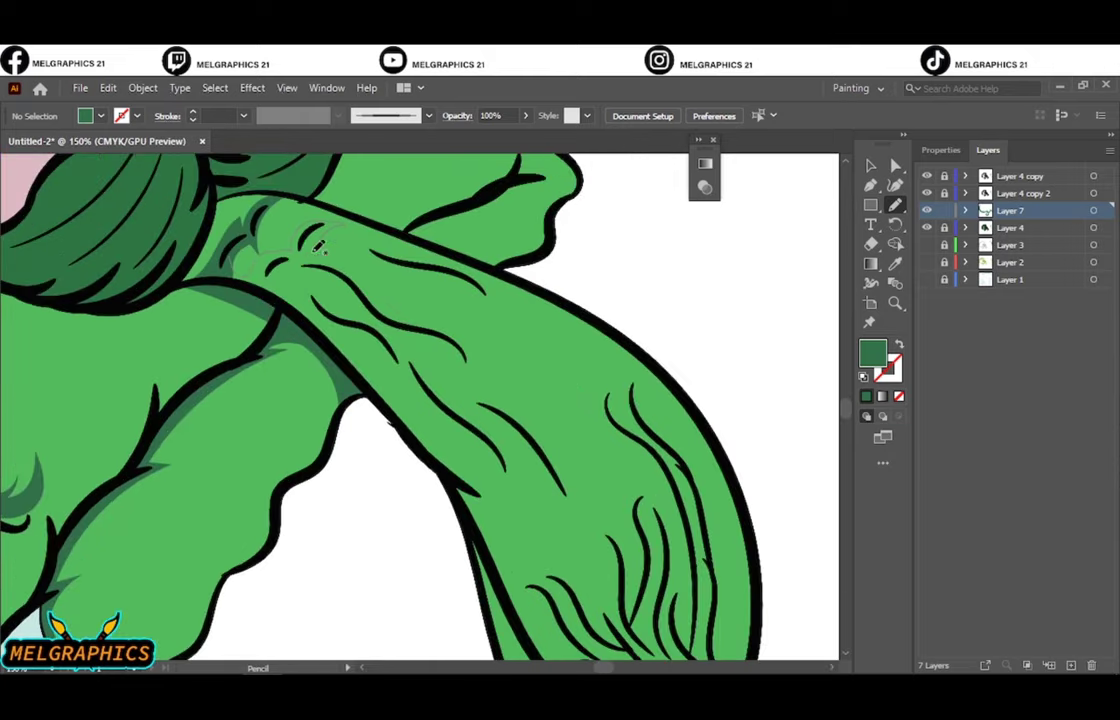
drag(318, 237, 400, 333)
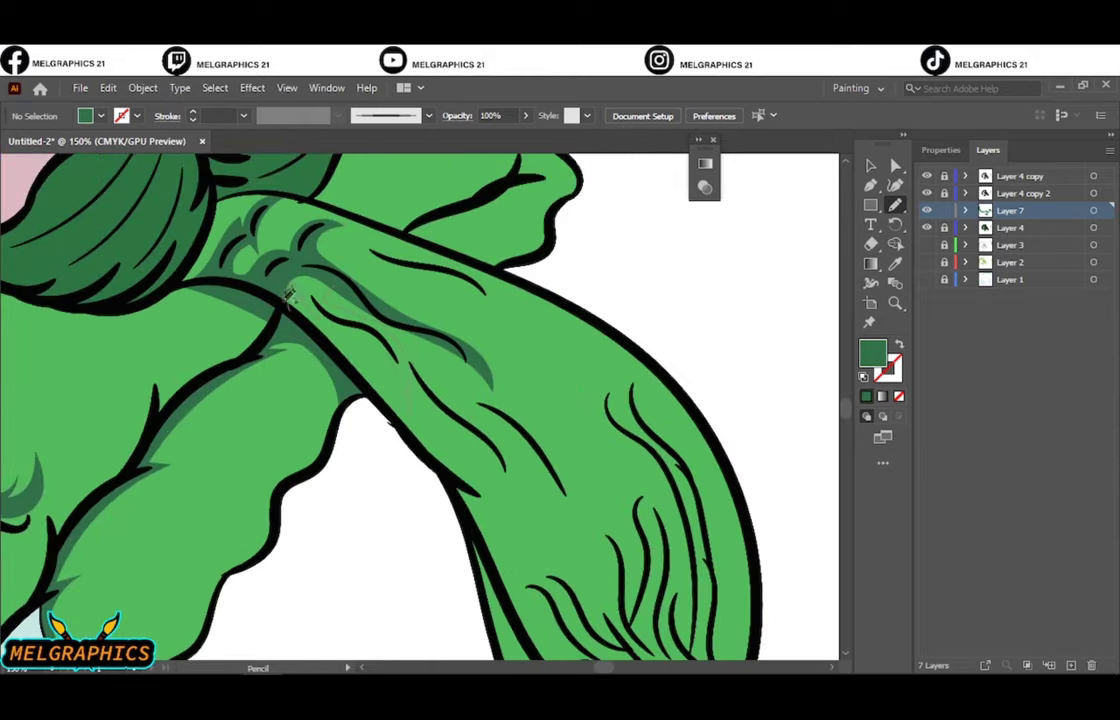
drag(288, 296, 295, 292)
drag(424, 360, 345, 292)
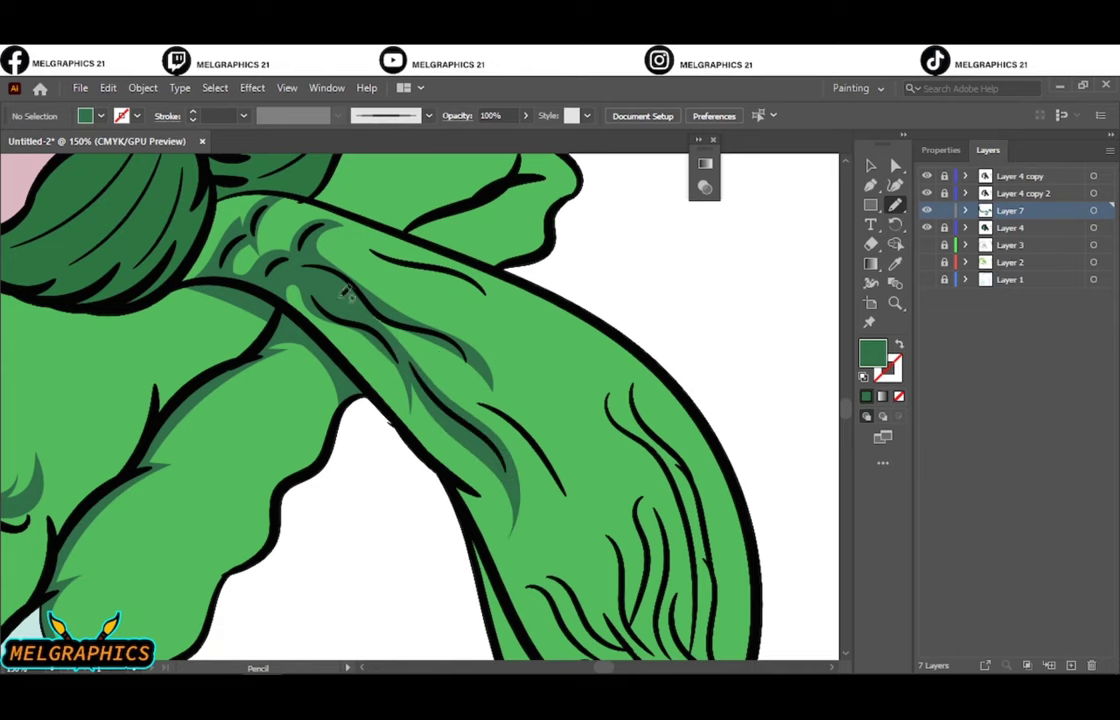
drag(570, 457, 470, 425)
key(ctrl+0)
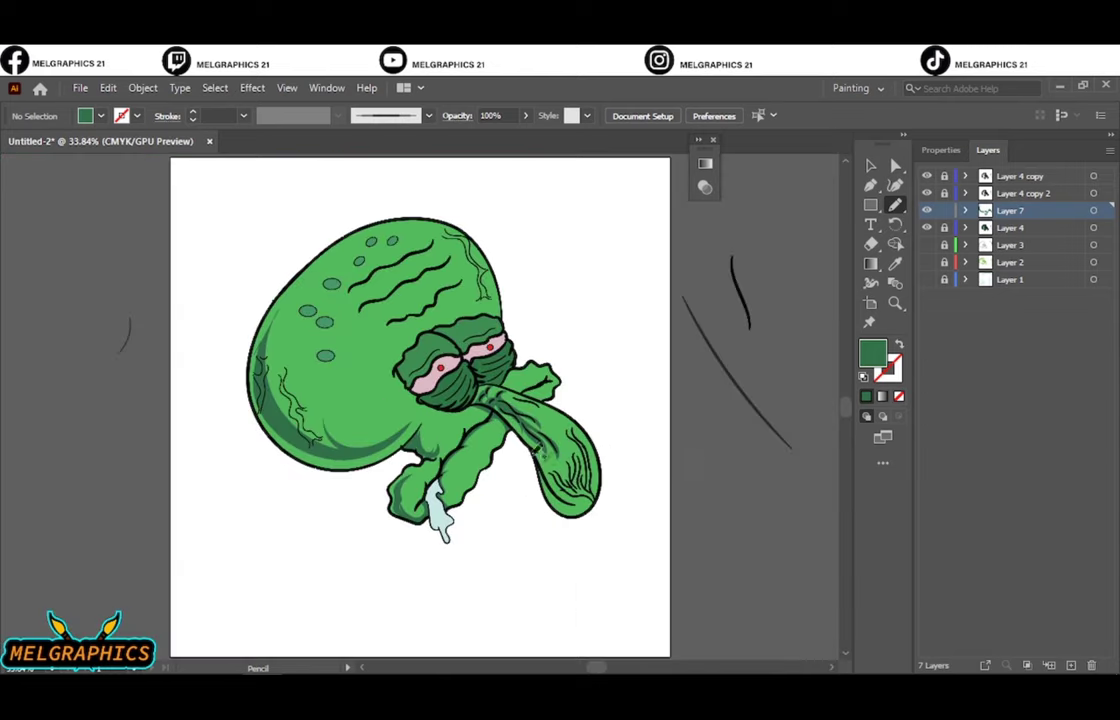
scroll(604, 492, up, 4)
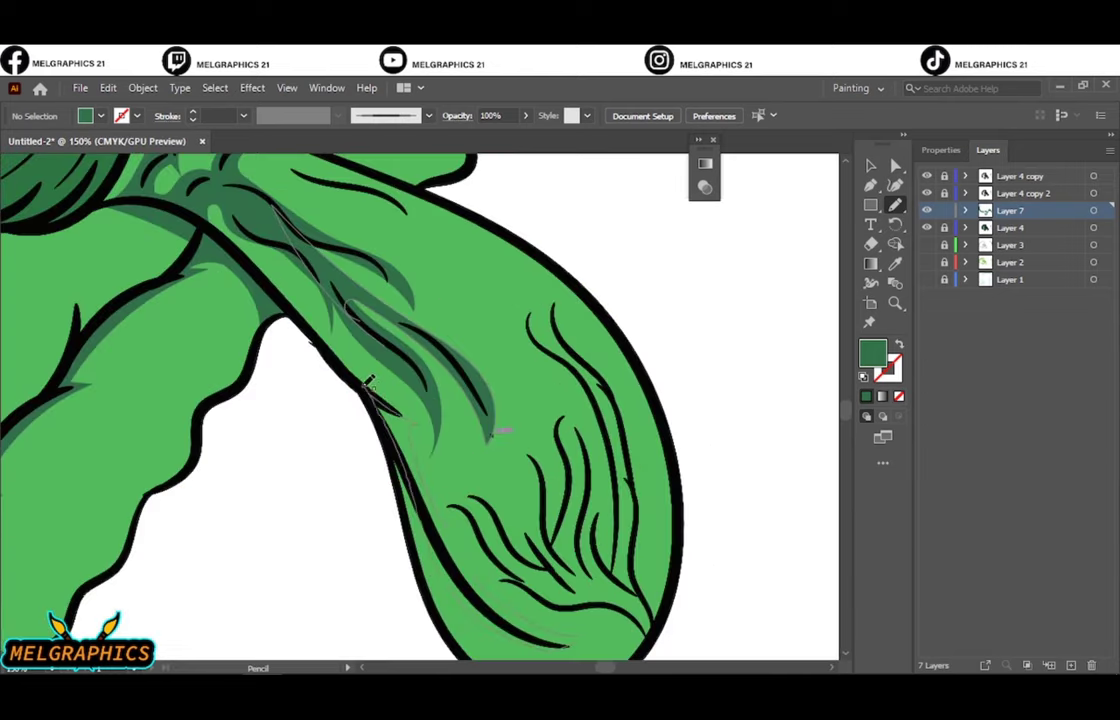
drag(553, 626, 462, 598)
scroll(490, 482, down, 3)
drag(553, 538, 460, 460)
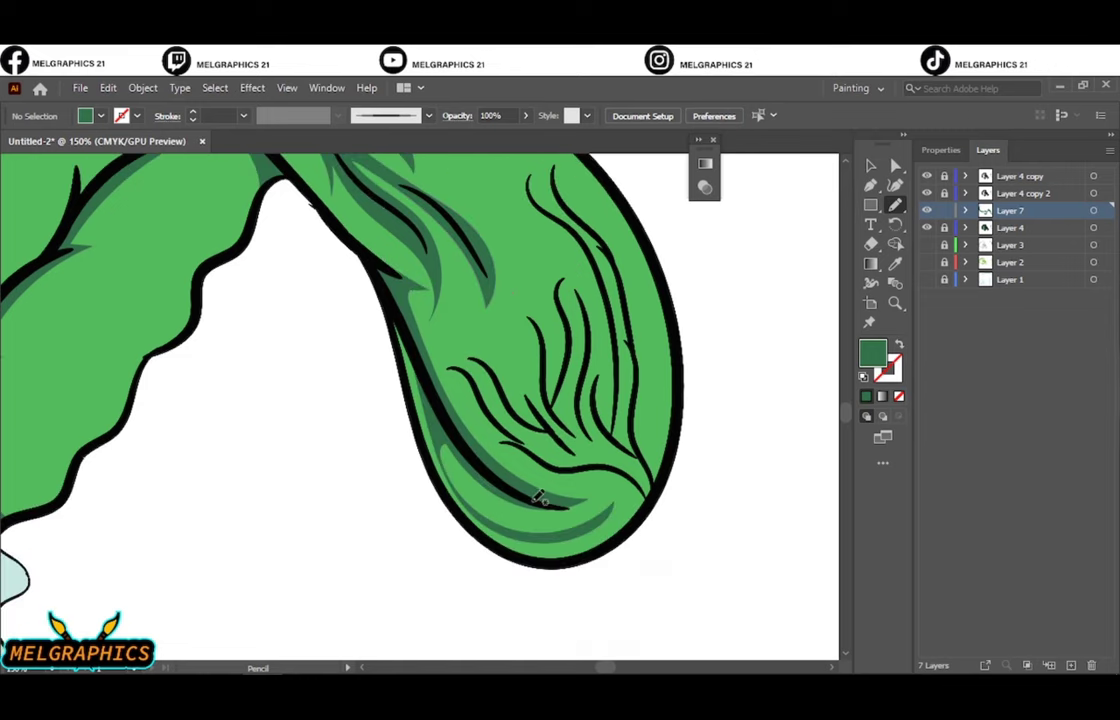
key(ctrl+0)
Step: Shade the right inner edge of the nose tip and among its veins
scroll(606, 494, up, 5)
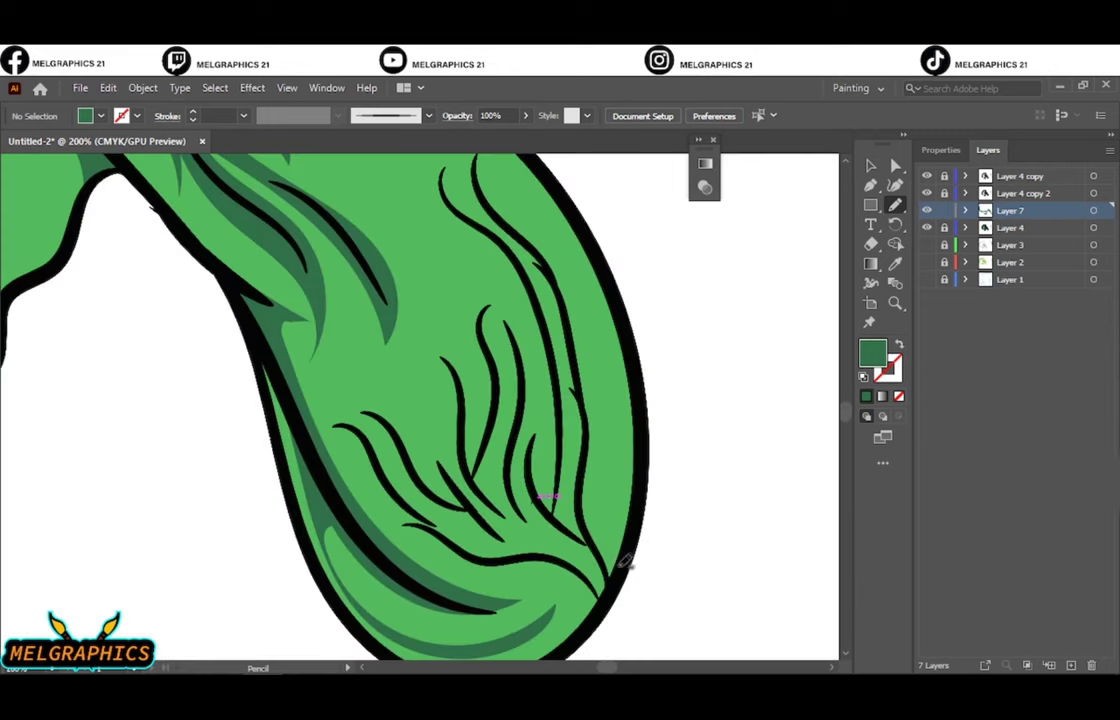
drag(505, 220, 620, 600)
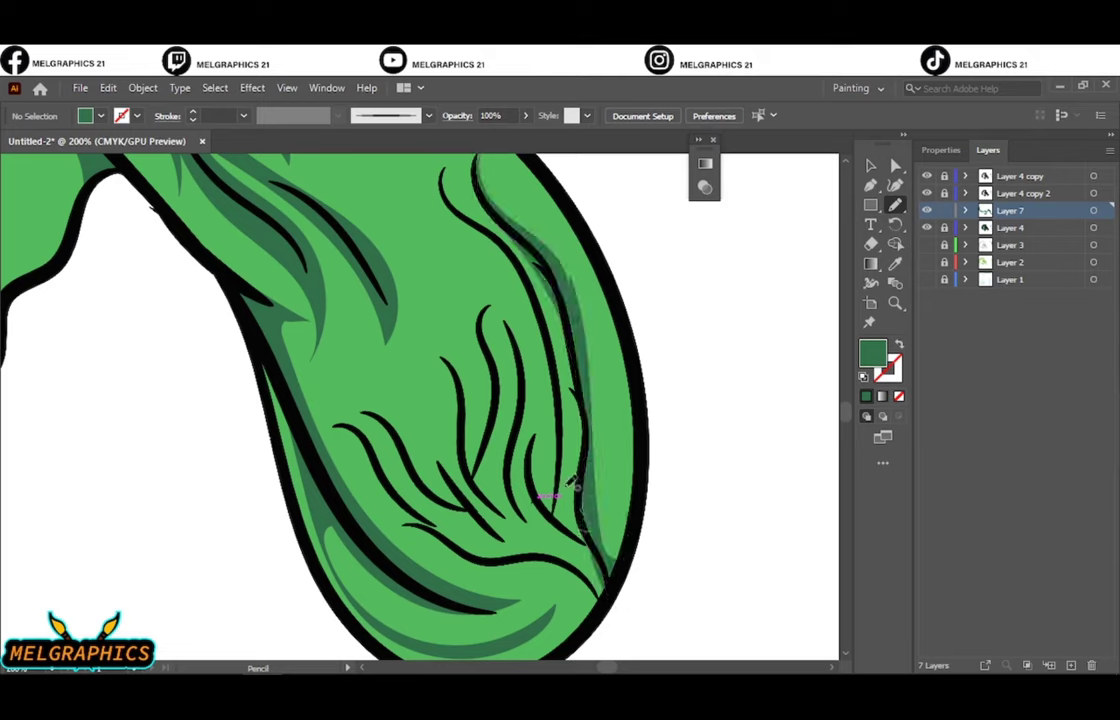
mouse_move(552, 420)
mouse_down()
mouse_move(550, 506)
mouse_move(589, 516)
mouse_up()
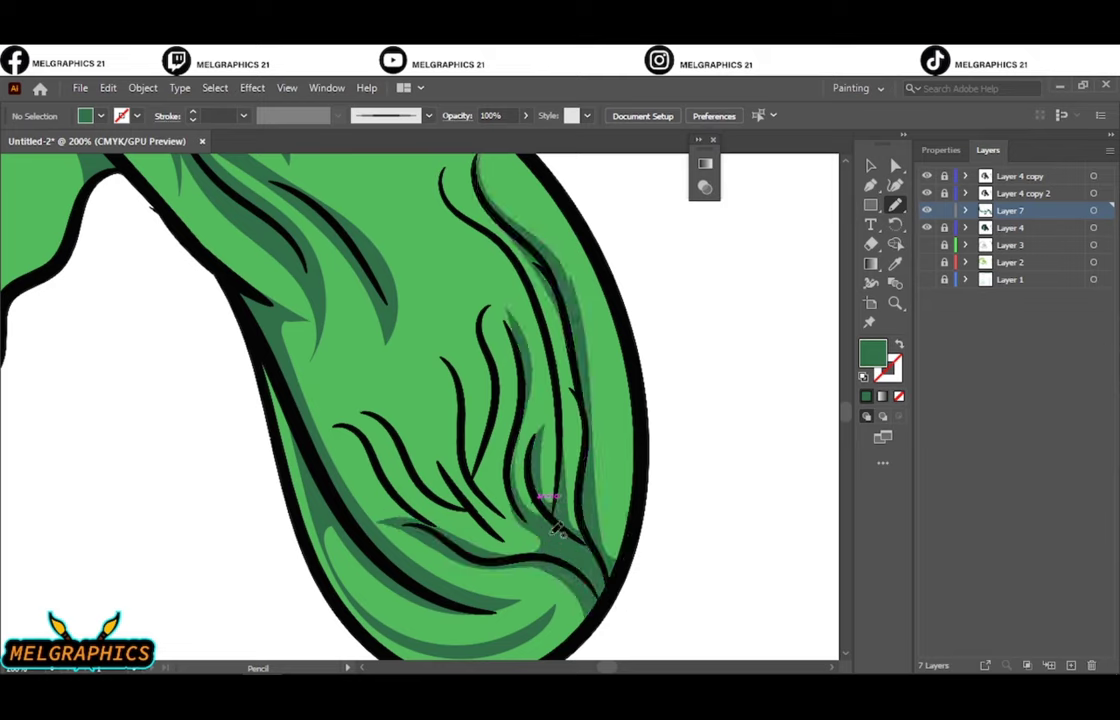
drag(380, 420, 460, 491)
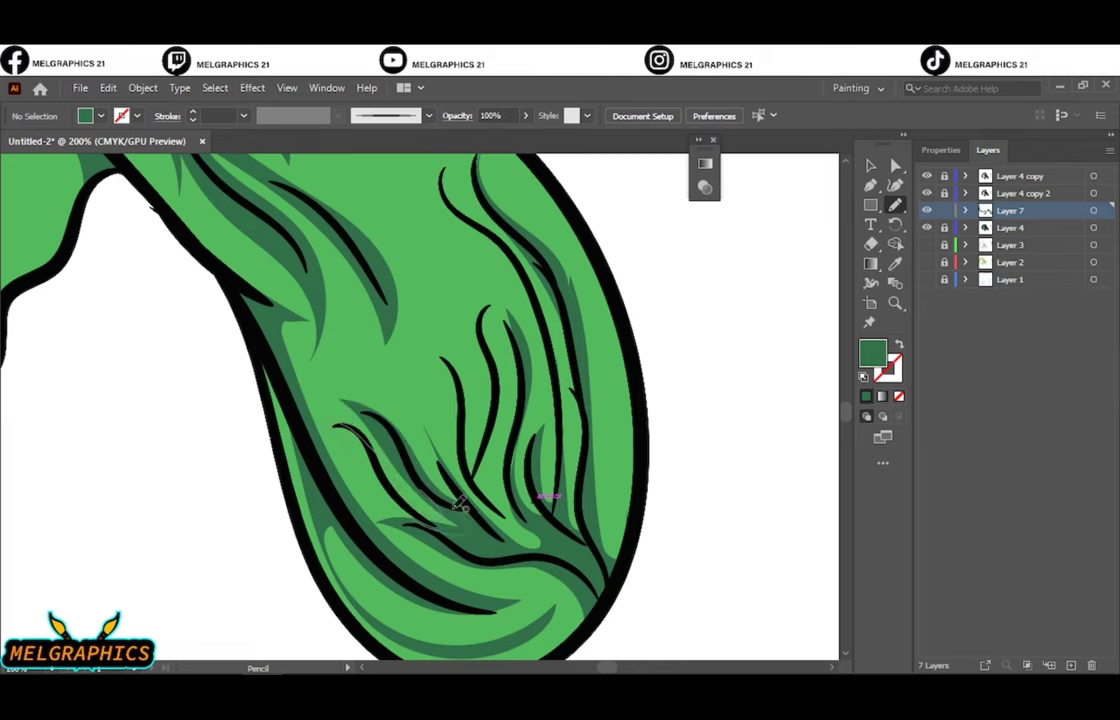
drag(456, 408, 440, 350)
drag(487, 510, 505, 427)
drag(447, 355, 445, 356)
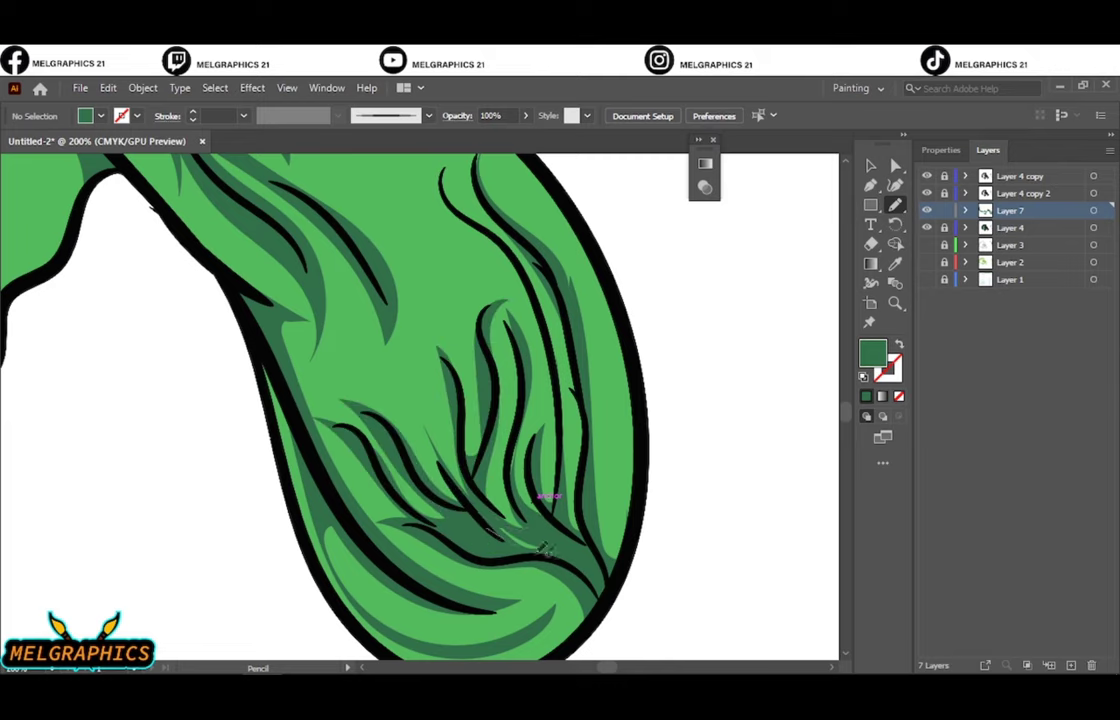
Step: Add two more dark shading strokes across the nose
scroll(470, 430, down, 5)
scroll(500, 408, up, 5)
drag(420, 408, 550, 413)
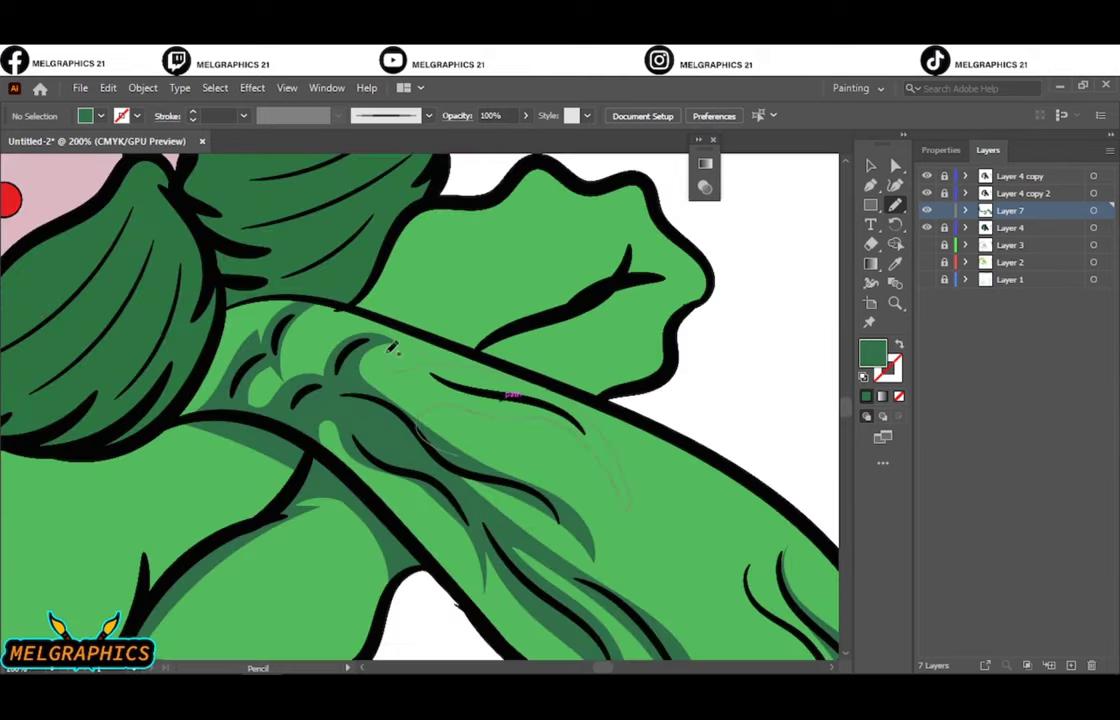
drag(392, 347, 388, 358)
key(v)
key(ctrl+0)
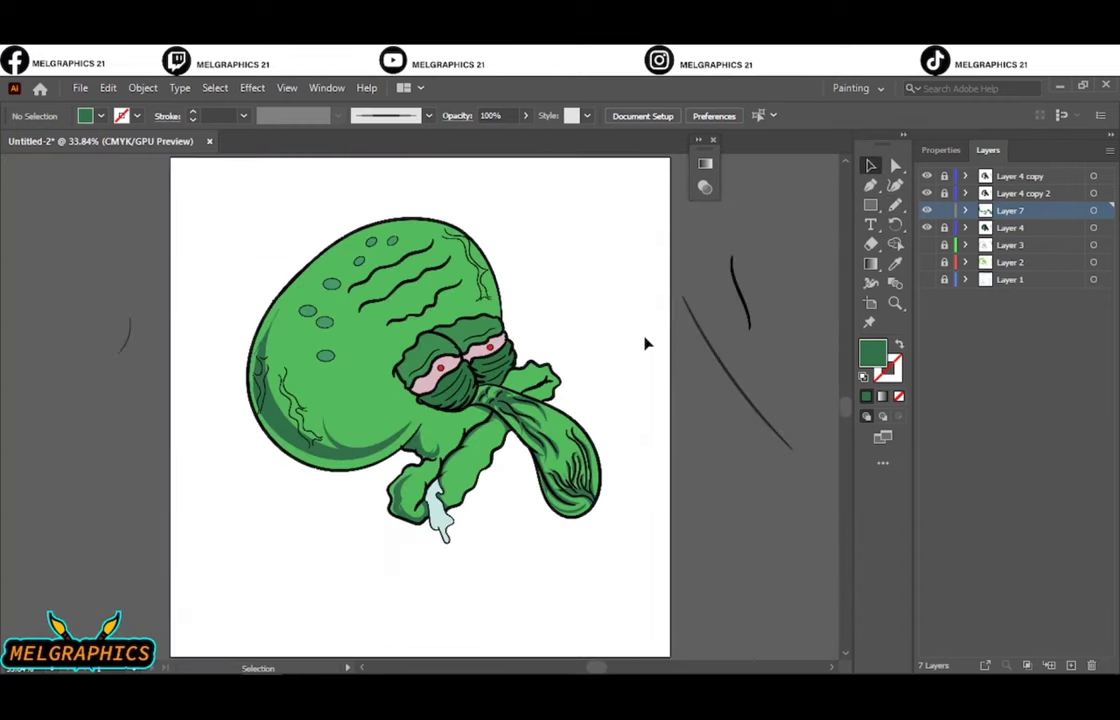
scroll(480, 482, up, 5)
Step: Draw shading paths across the lower frill and below the eyelid
key(n)
drag(375, 576, 450, 497)
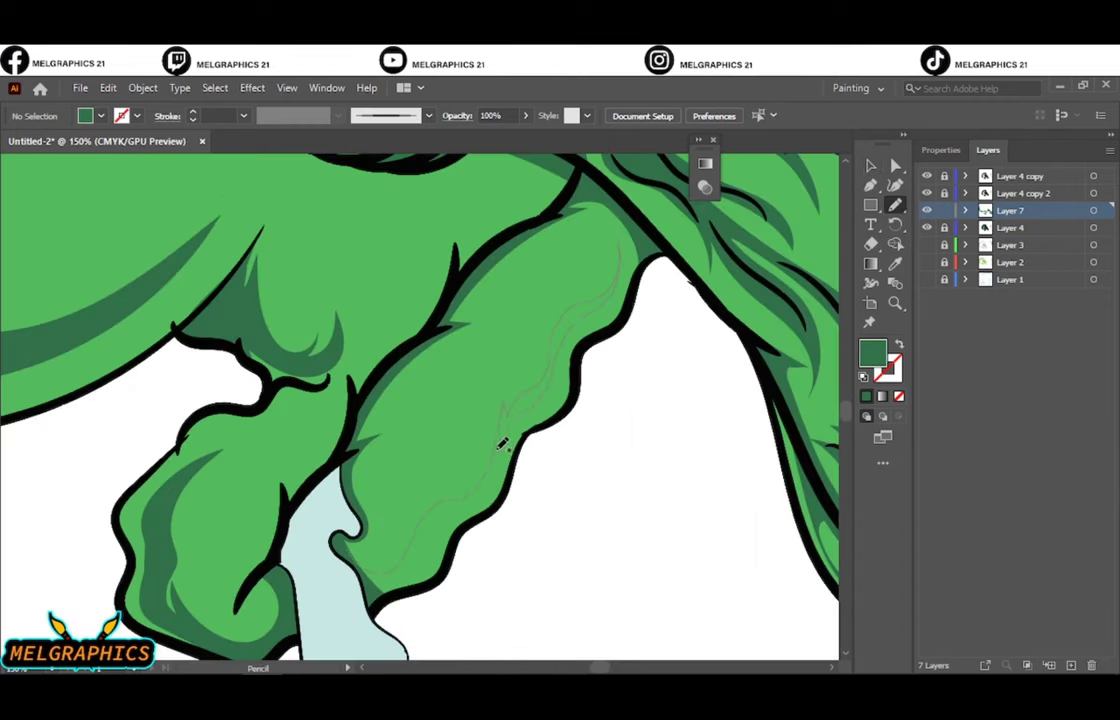
drag(502, 443, 500, 446)
key(ctrl+0)
scroll(478, 328, up, 5)
mouse_move(382, 505)
mouse_down()
mouse_move(430, 435)
mouse_move(462, 412)
mouse_up()
drag(355, 520, 413, 451)
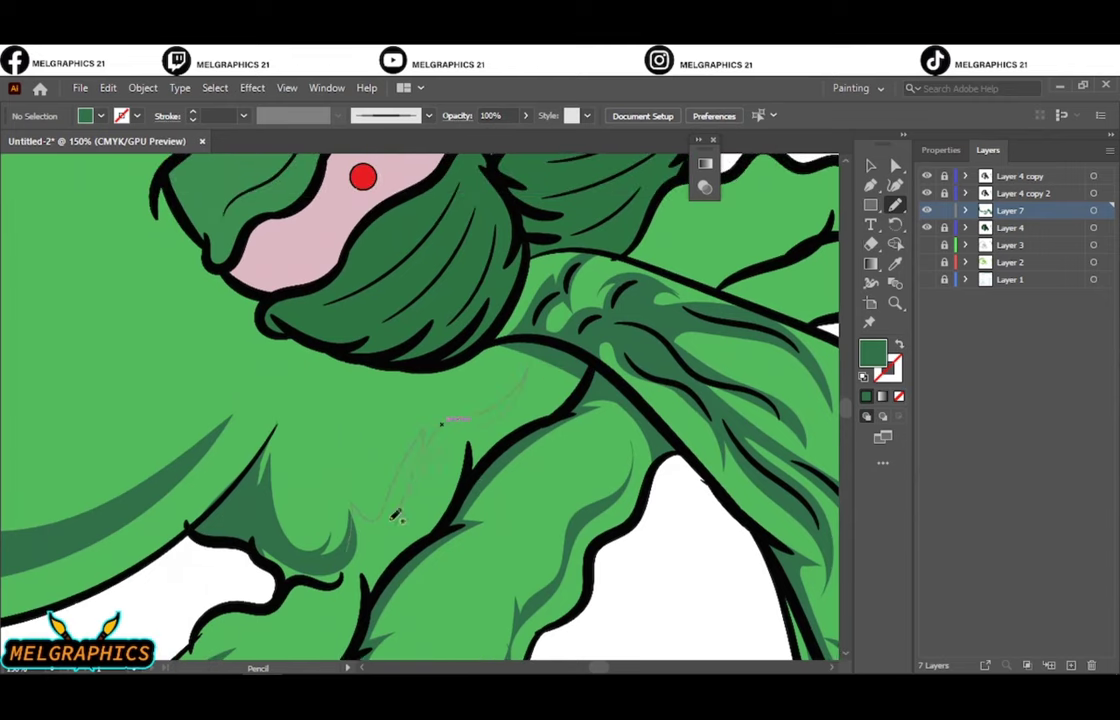
key(ctrl+0)
scroll(497, 341, up, 5)
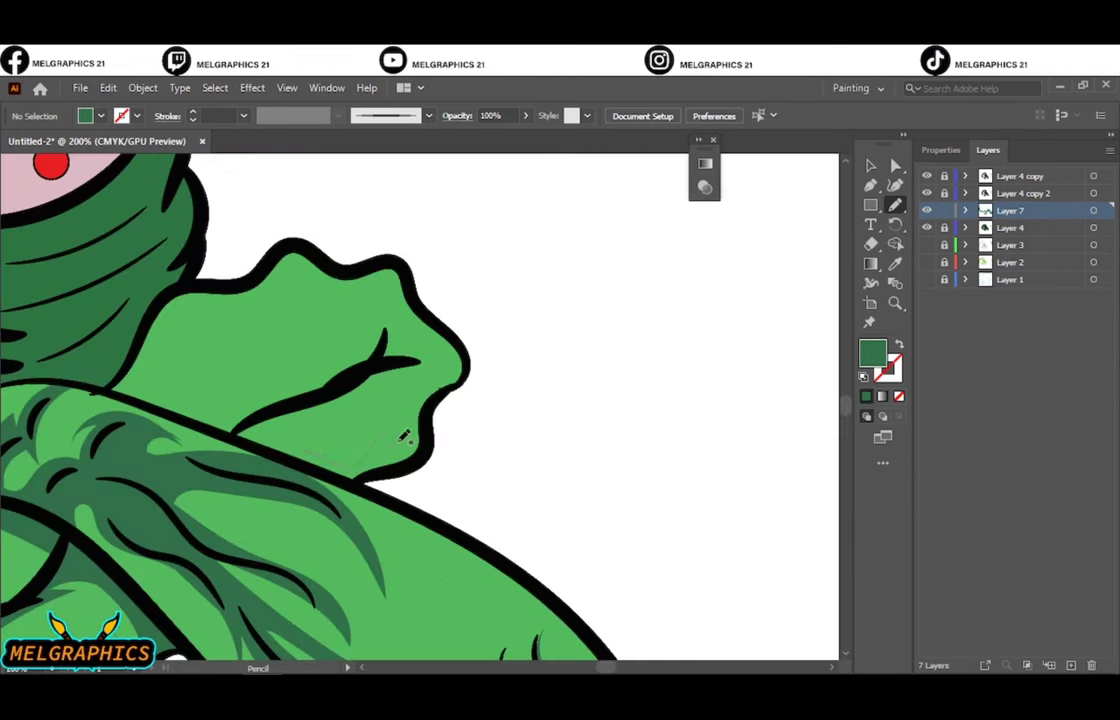
Step: Add dark green shading inside the upper frill, along its edge and near the nose
drag(347, 457, 290, 435)
drag(322, 279, 198, 401)
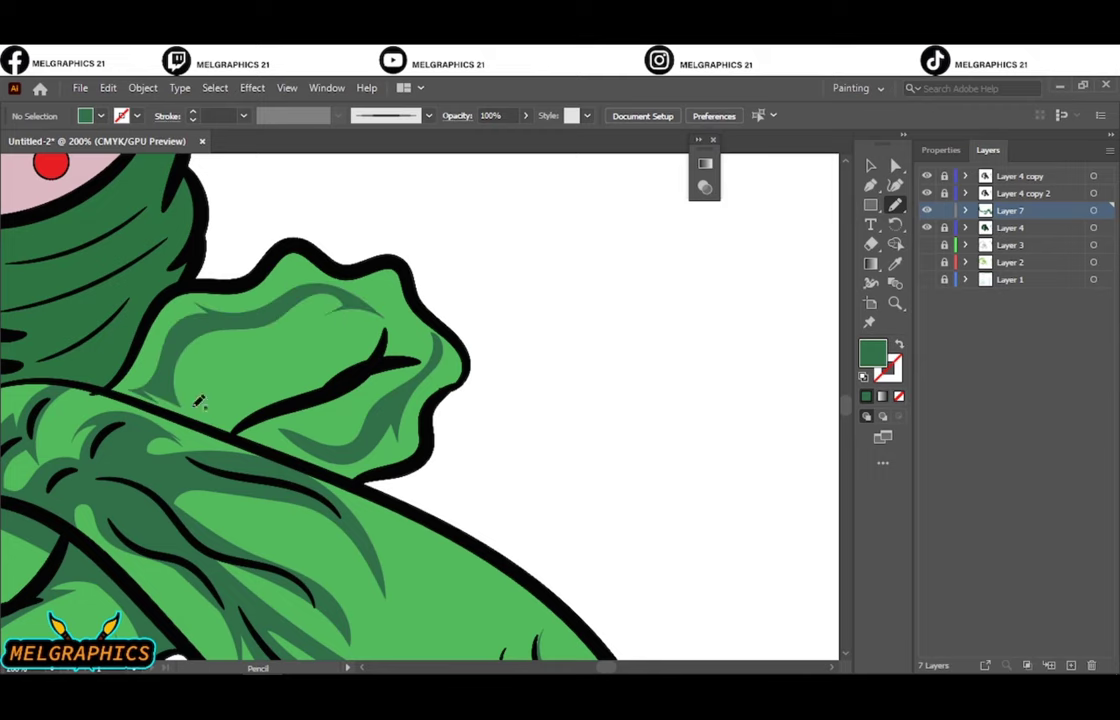
key(ctrl+0)
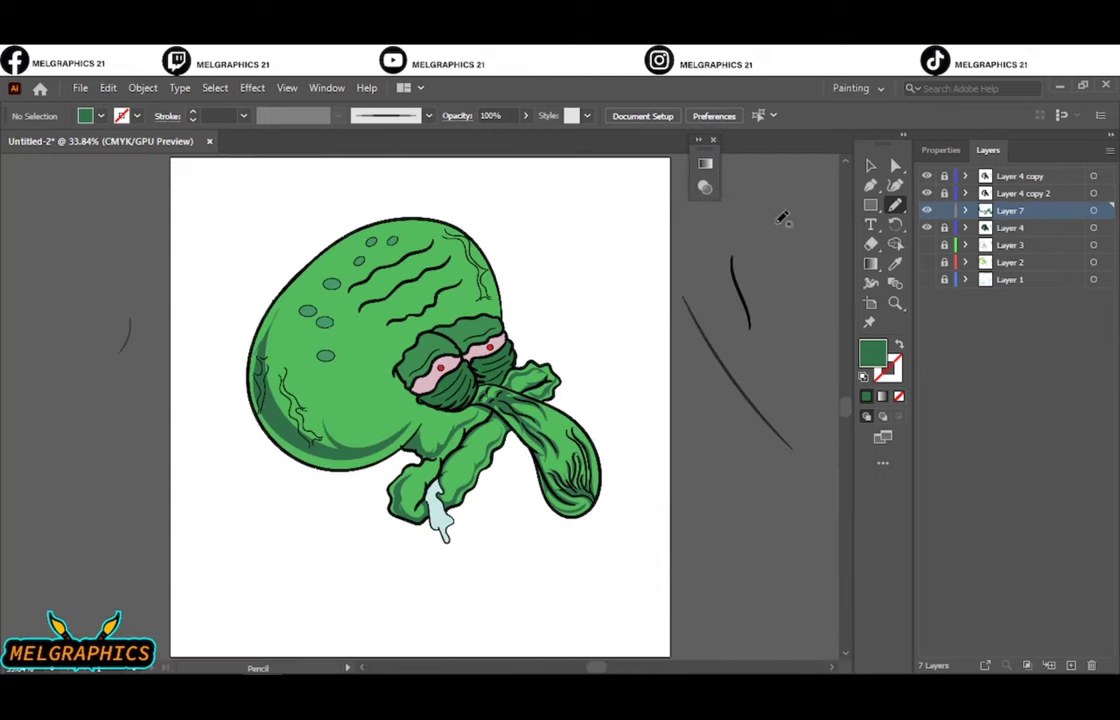
scroll(506, 432, up, 5)
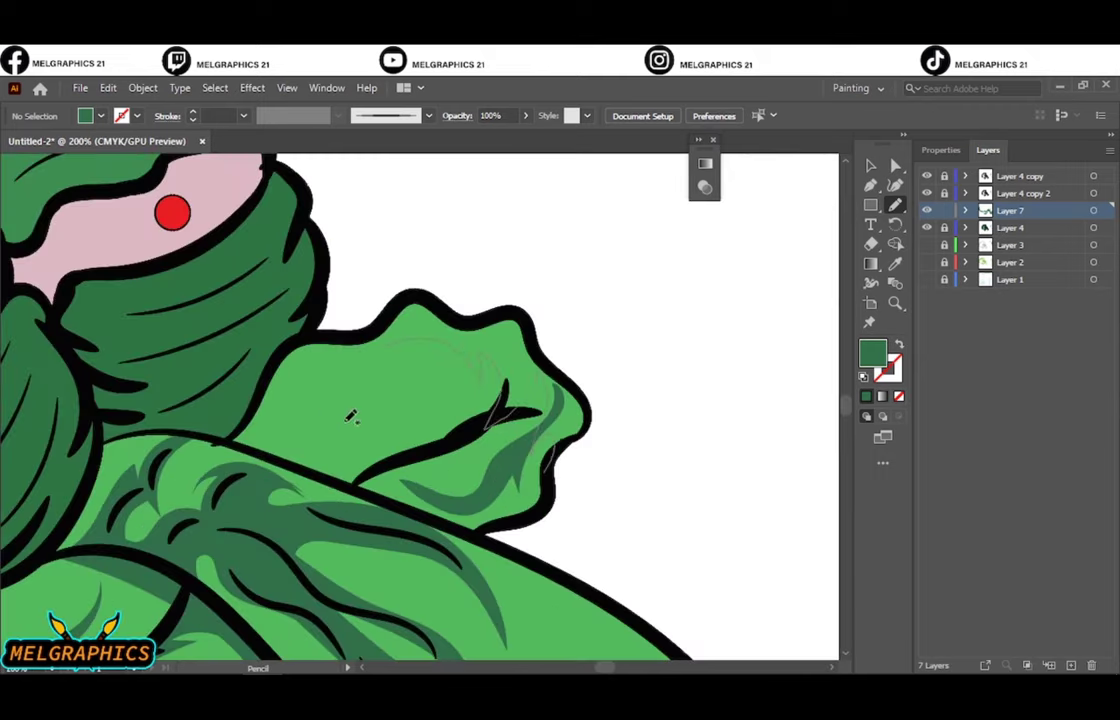
drag(350, 417, 555, 430)
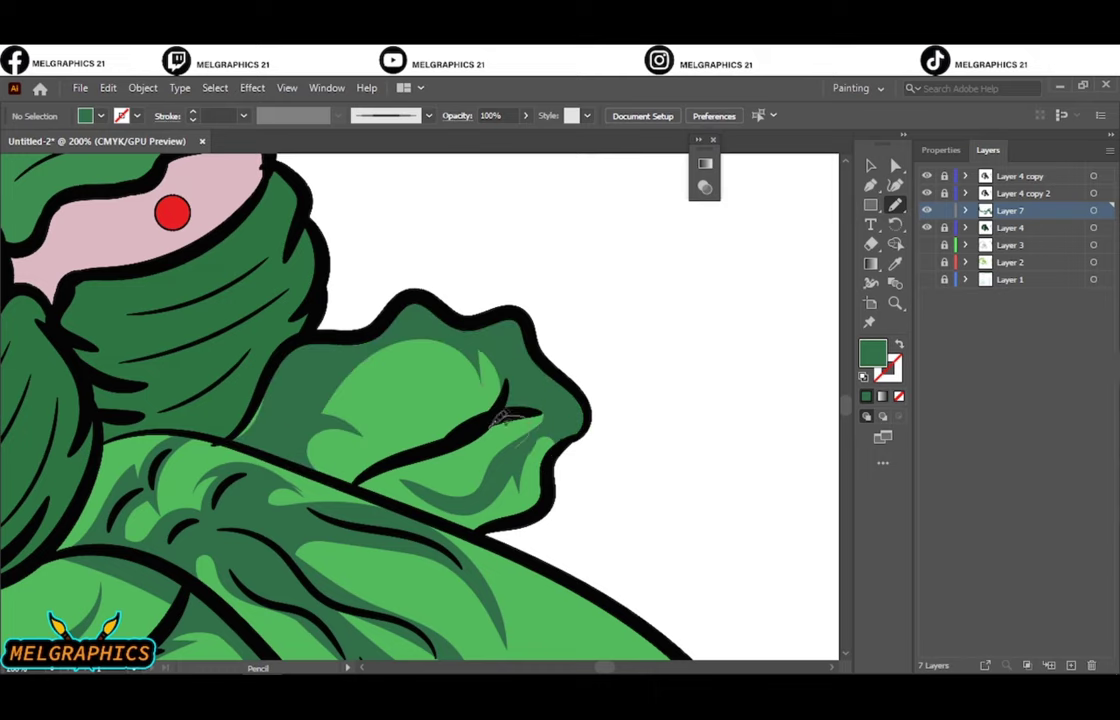
key(ctrl+0)
scroll(487, 428, up, 4)
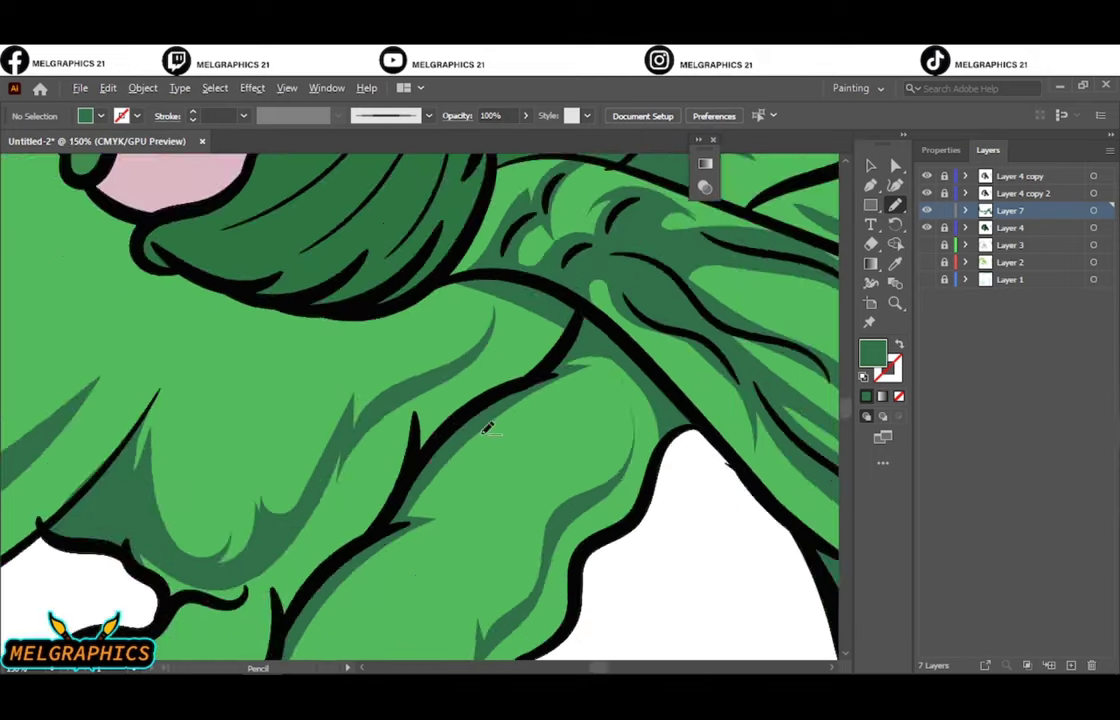
scroll(487, 428, up, 2)
drag(457, 243, 445, 370)
key(ctrl+0)
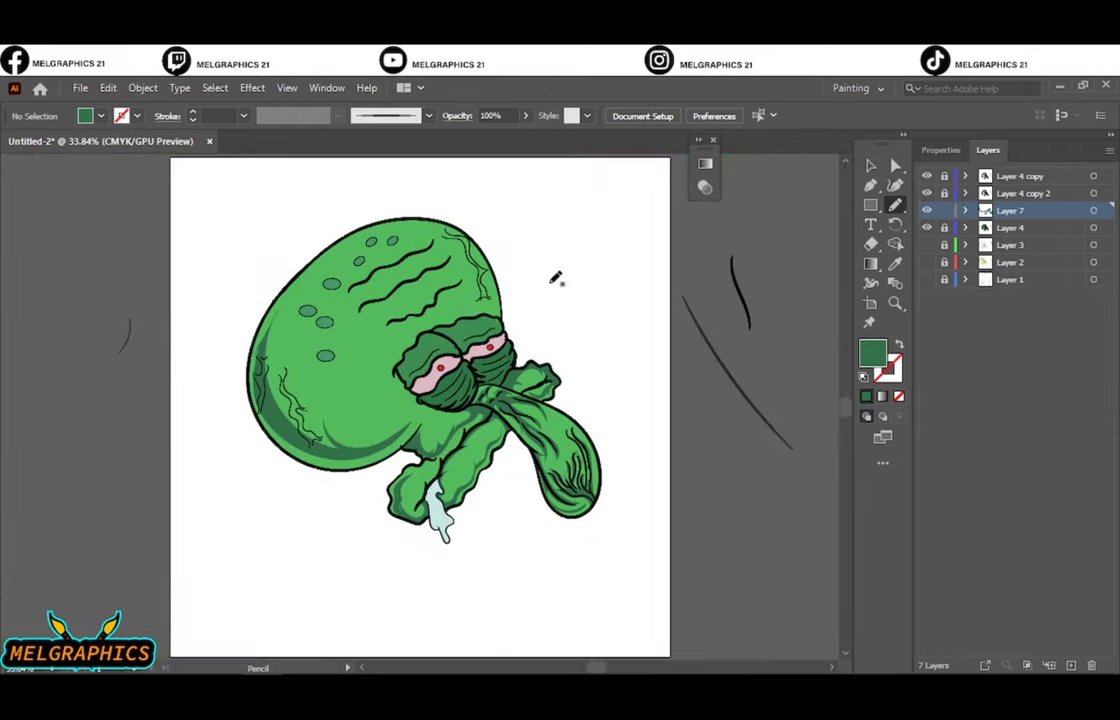
scroll(474, 298, up, 5)
scroll(500, 519, down, 2)
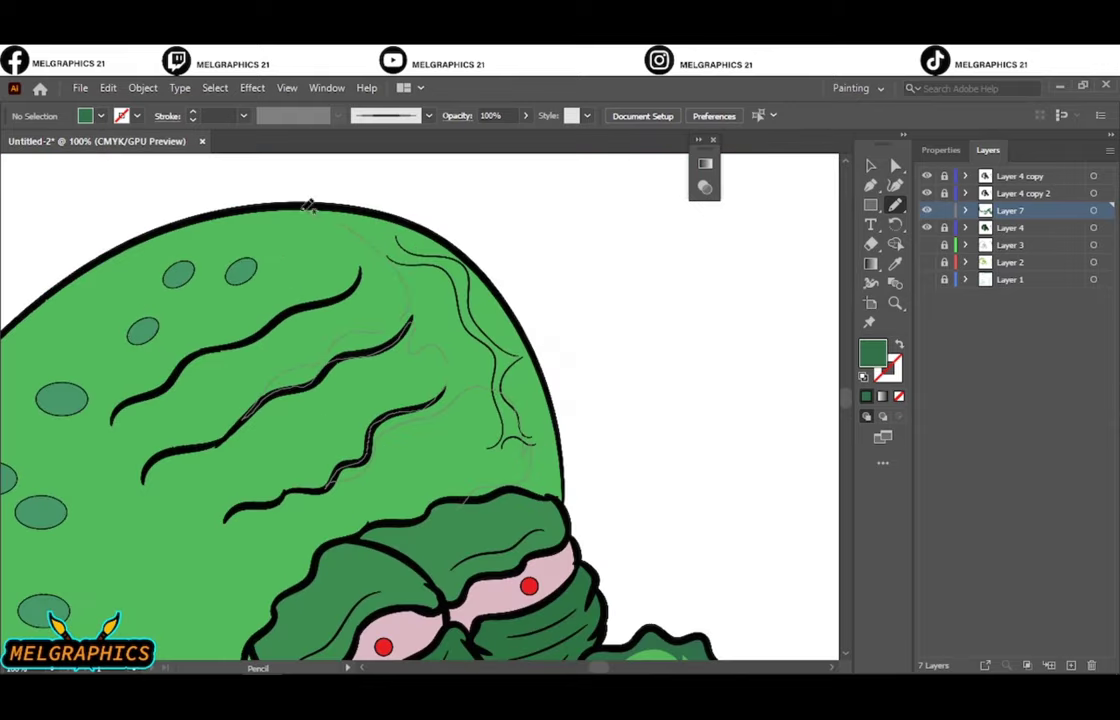
Step: Shade the upper right side of the head in dark green, then fit the artboard in view
mouse_move(310, 205)
mouse_down()
mouse_move(537, 357)
mouse_move(545, 402)
mouse_up()
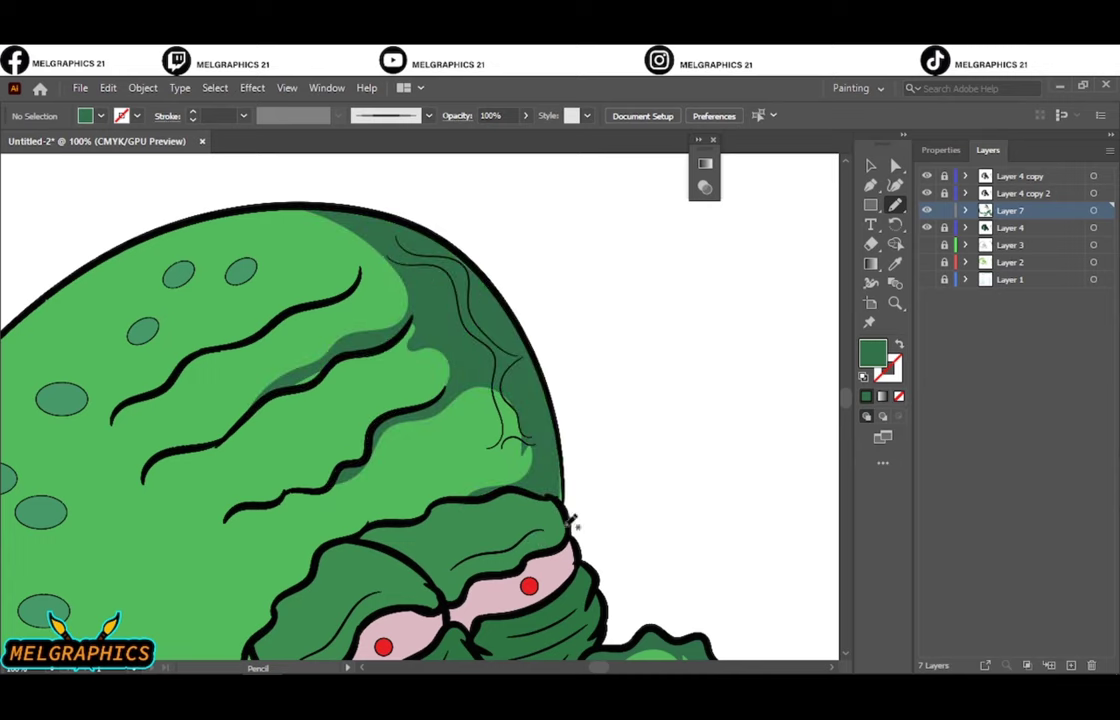
scroll(573, 522, up, 3)
scroll(573, 510, down, 1)
scroll(577, 505, down, 1)
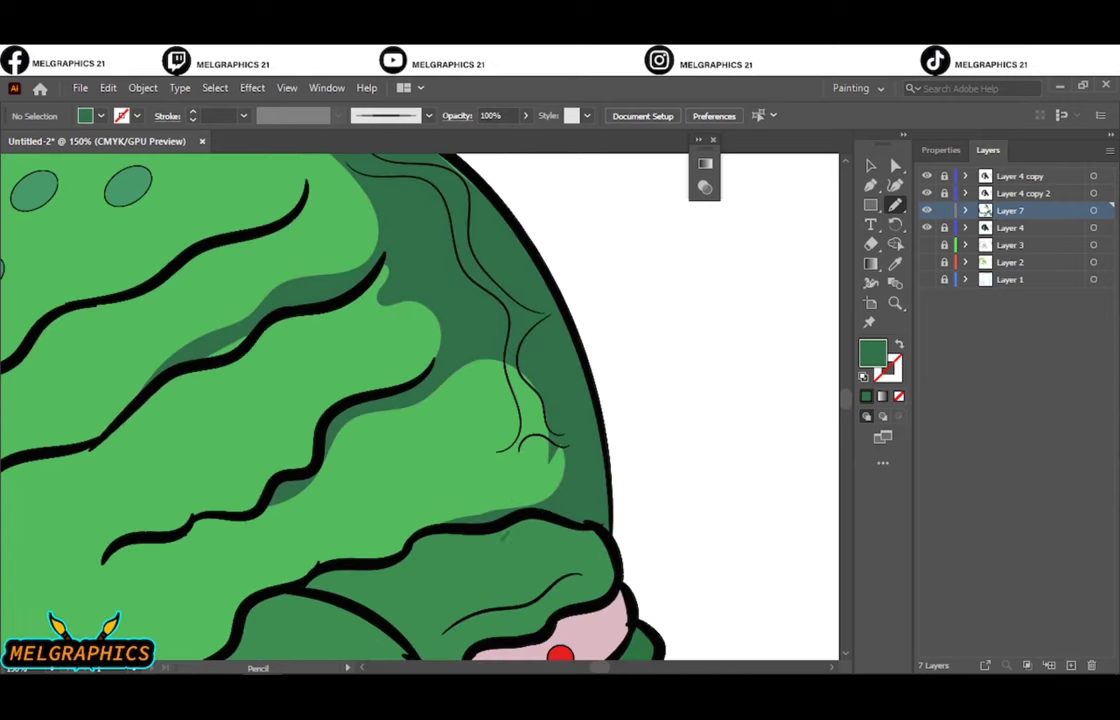
scroll(545, 367, left, 5)
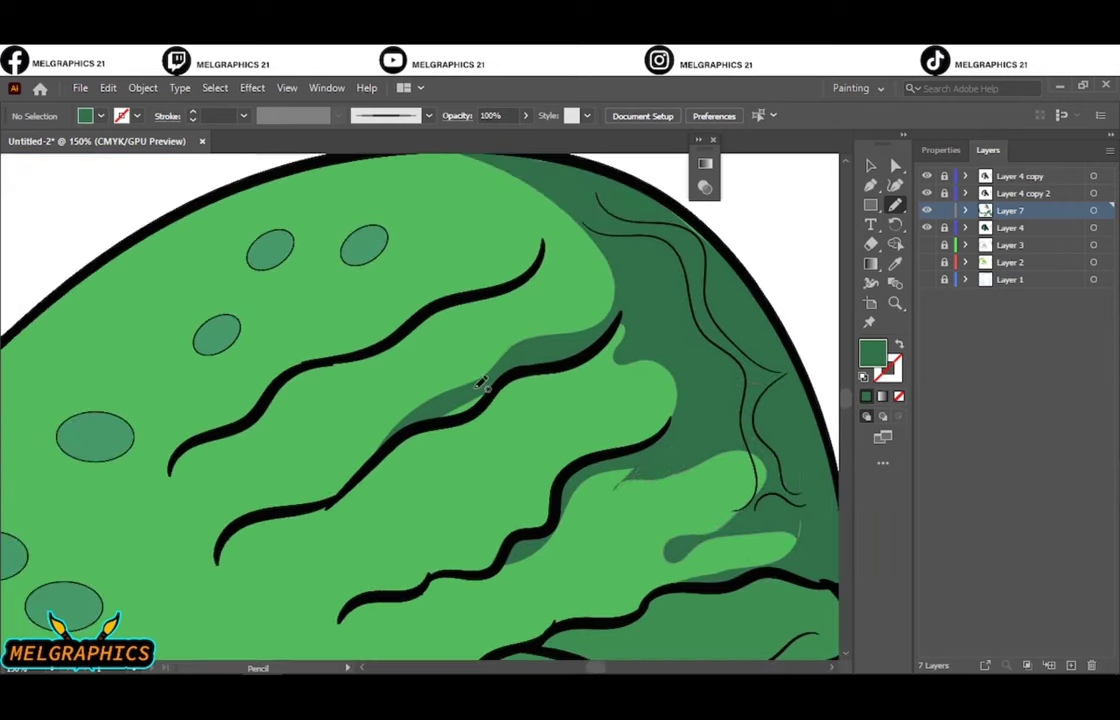
scroll(511, 340, up, 2)
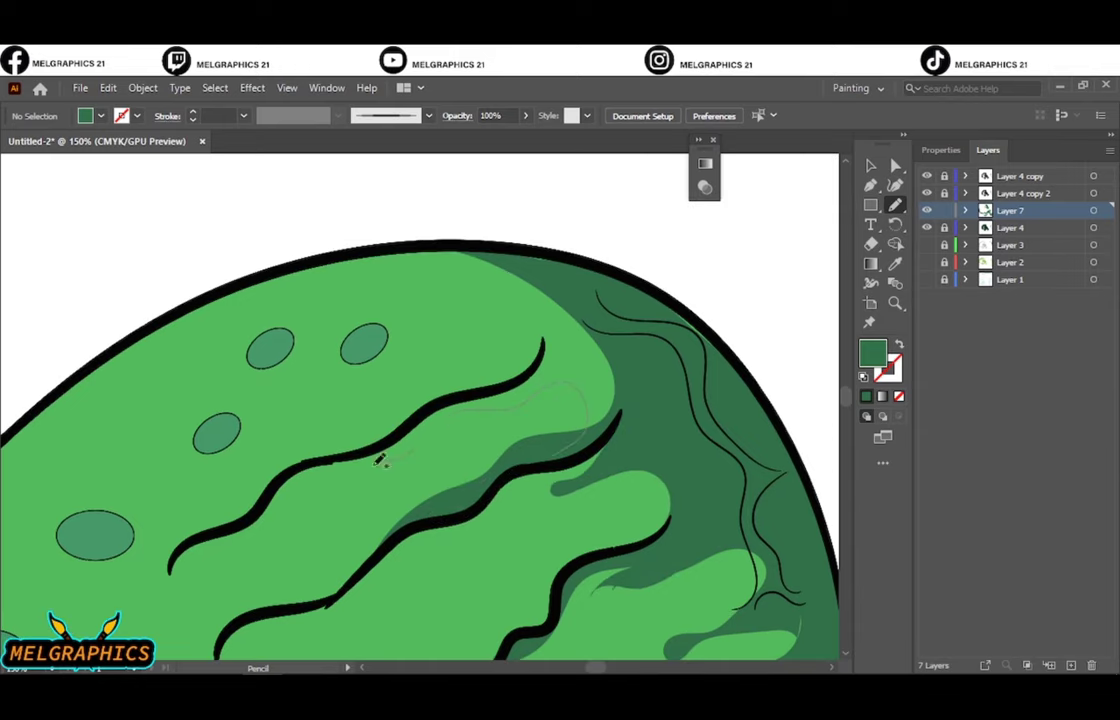
key(ctrl+0)
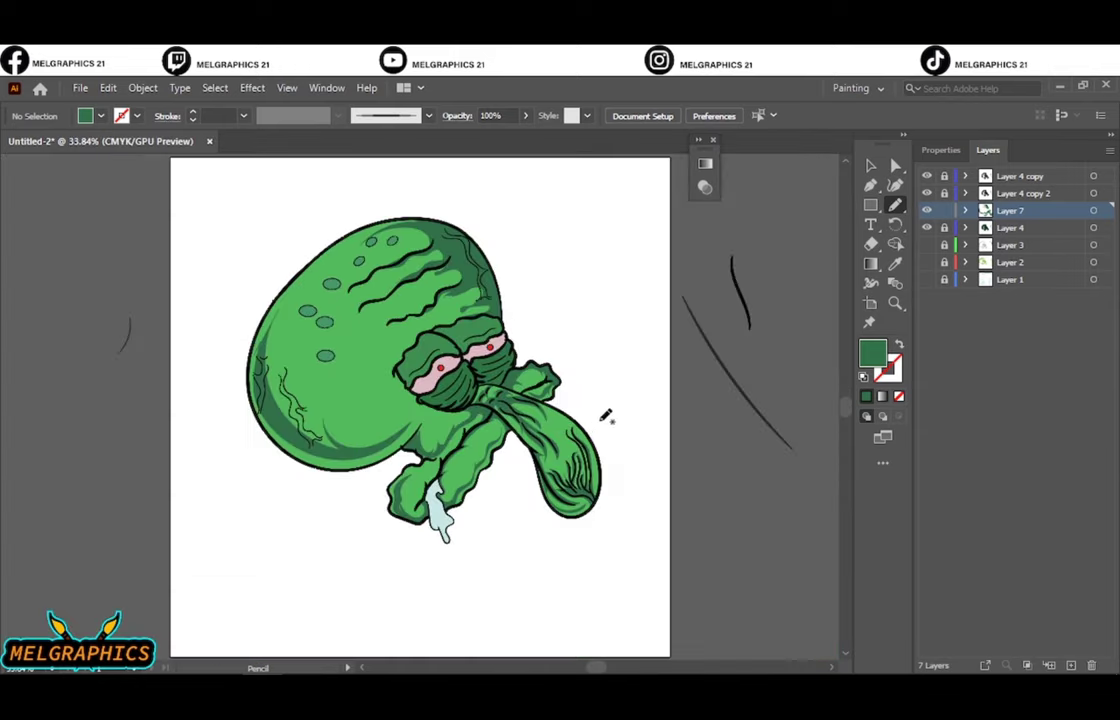
scroll(369, 289, up, 5)
key(ctrl+0)
scroll(420, 292, up, 3)
scroll(420, 292, up, 2)
key(ctrl+0)
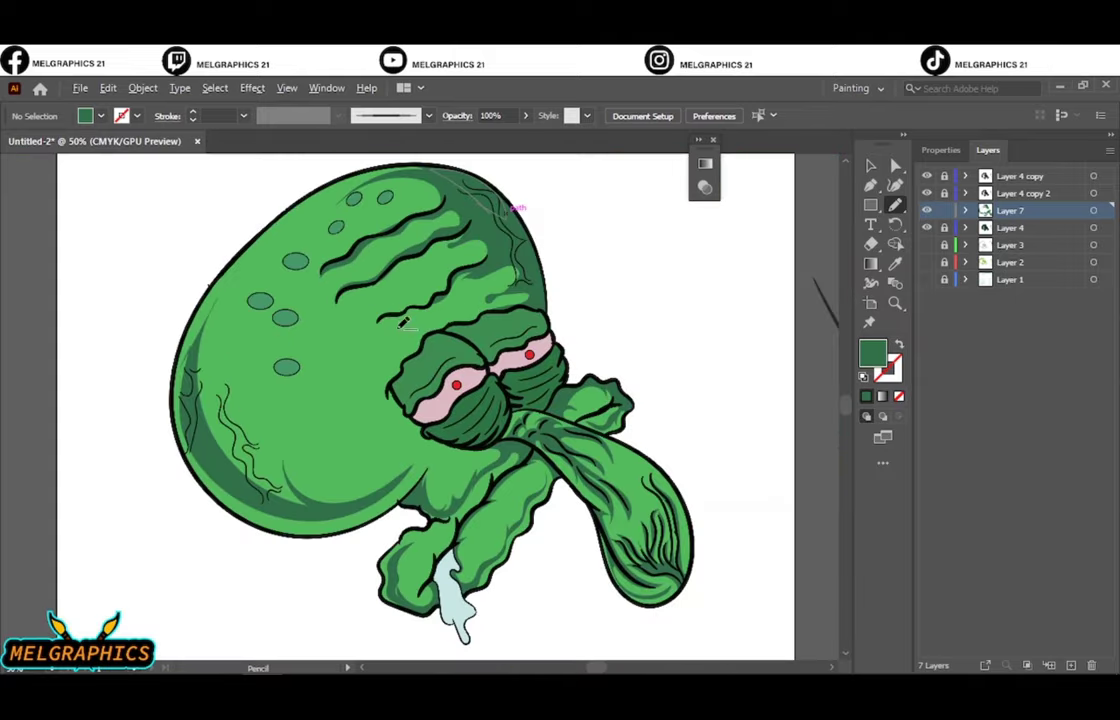
scroll(420, 300, up, 5)
key(ctrl+0)
scroll(330, 300, up, 3)
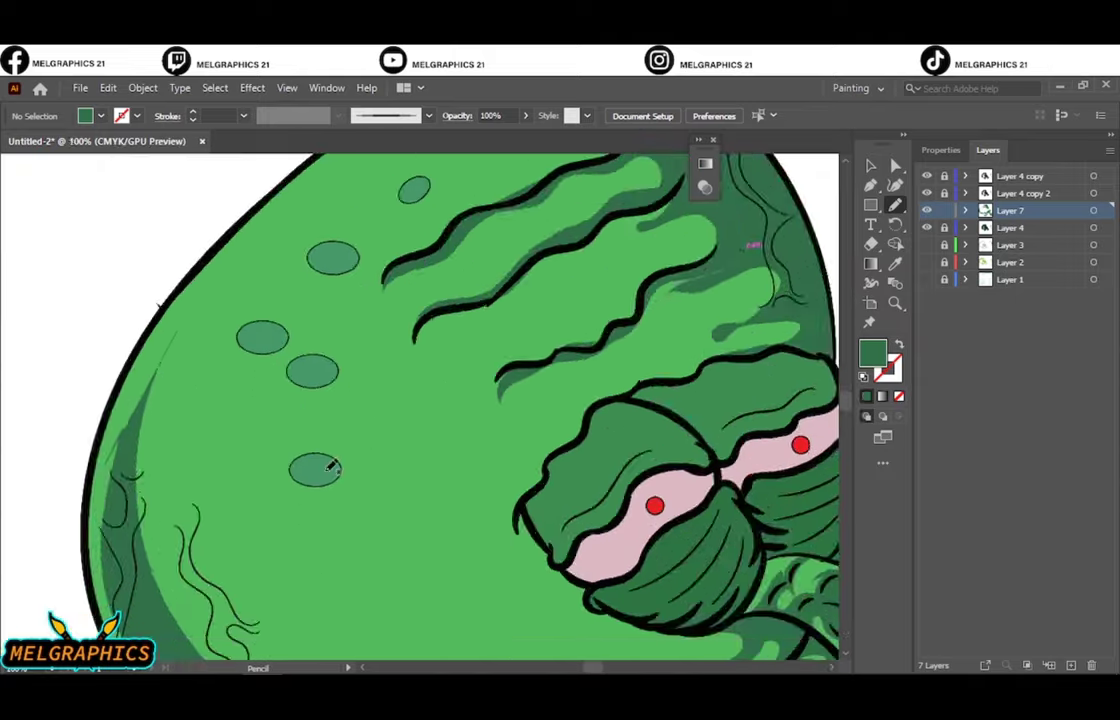
scroll(330, 300, down, 1)
scroll(494, 288, up, 3)
scroll(316, 387, down, 3)
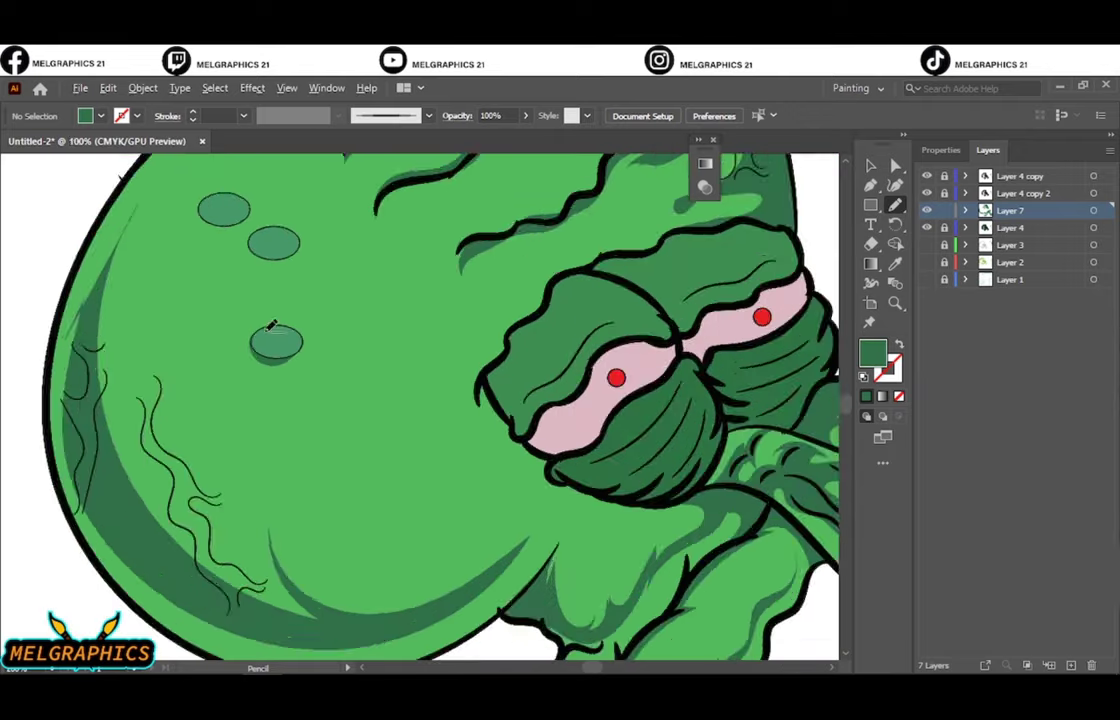
scroll(250, 383, up, 4)
Step: Draw five dark green Pencil shadows under and beside the forehead spot ellipses
drag(330, 400, 475, 415)
drag(180, 300, 335, 265)
scroll(347, 320, down, 2)
scroll(347, 320, up, 2)
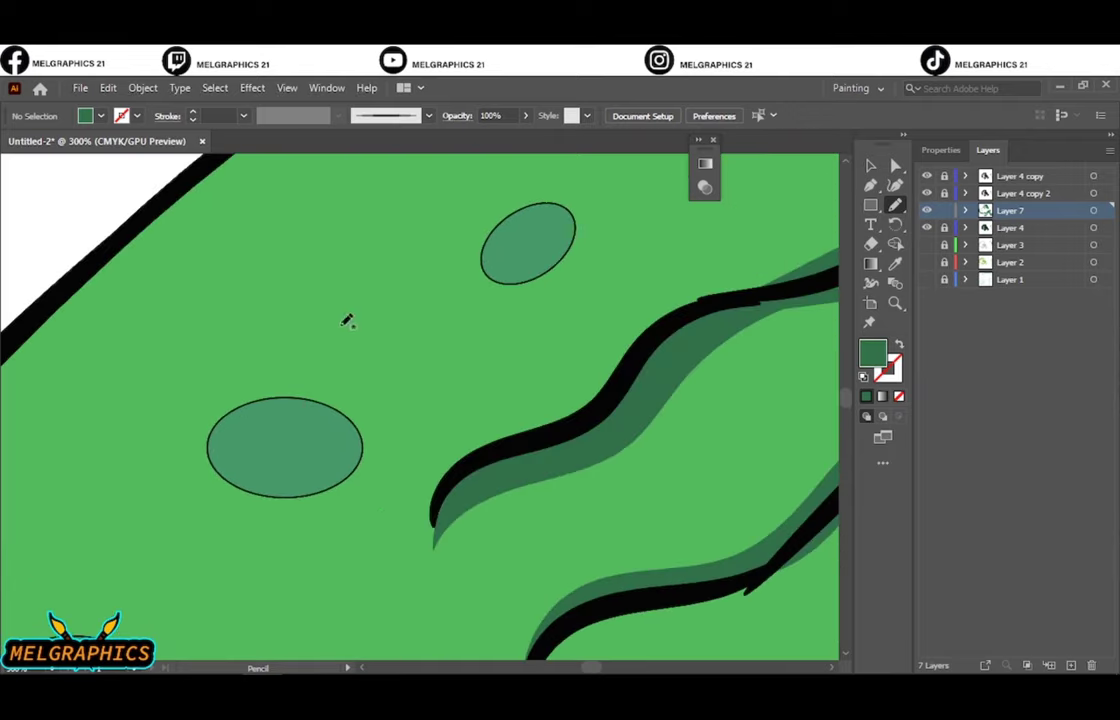
drag(270, 415, 205, 445)
scroll(445, 279, up, 5)
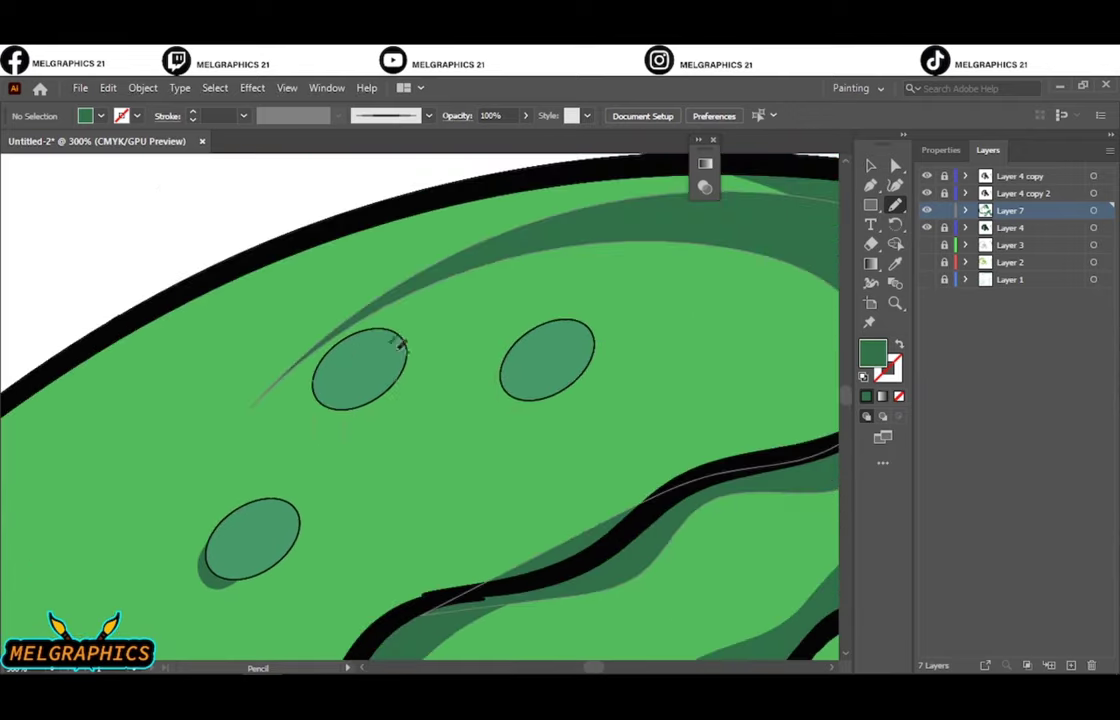
drag(400, 345, 320, 400)
drag(590, 340, 505, 395)
Step: Add a new layer and set the fill colour to dark teal #1F4938
key(ctrl+0)
key(v)
click(1071, 664)
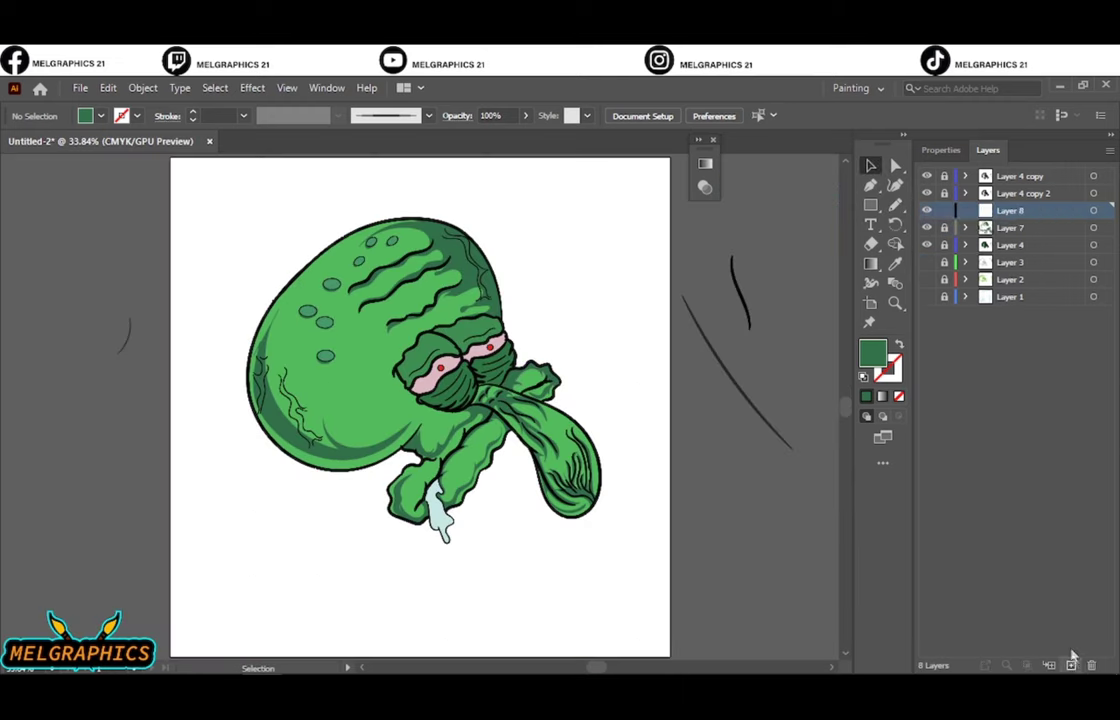
double_click(872, 352)
click(755, 421)
drag(871, 402, 898, 393)
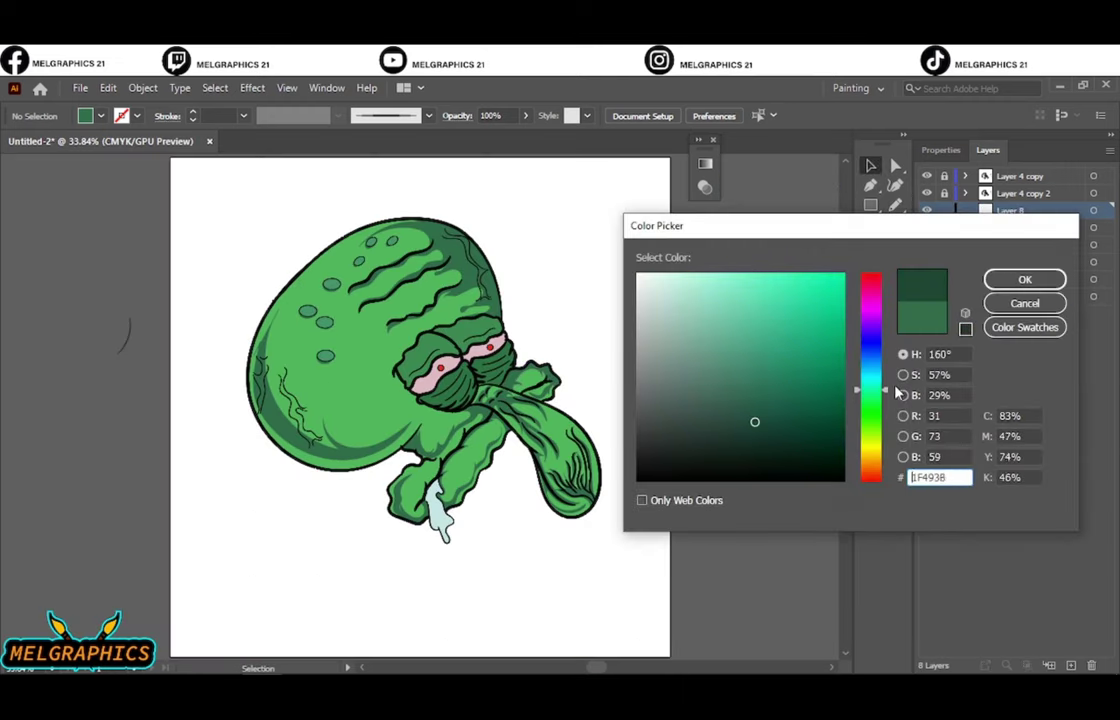
key(Return)
Step: Draw dark teal Pencil slivers along the left-side wrinkle and edge of the head
scroll(267, 420, up, 5)
key(n)
scroll(420, 400, up, 3)
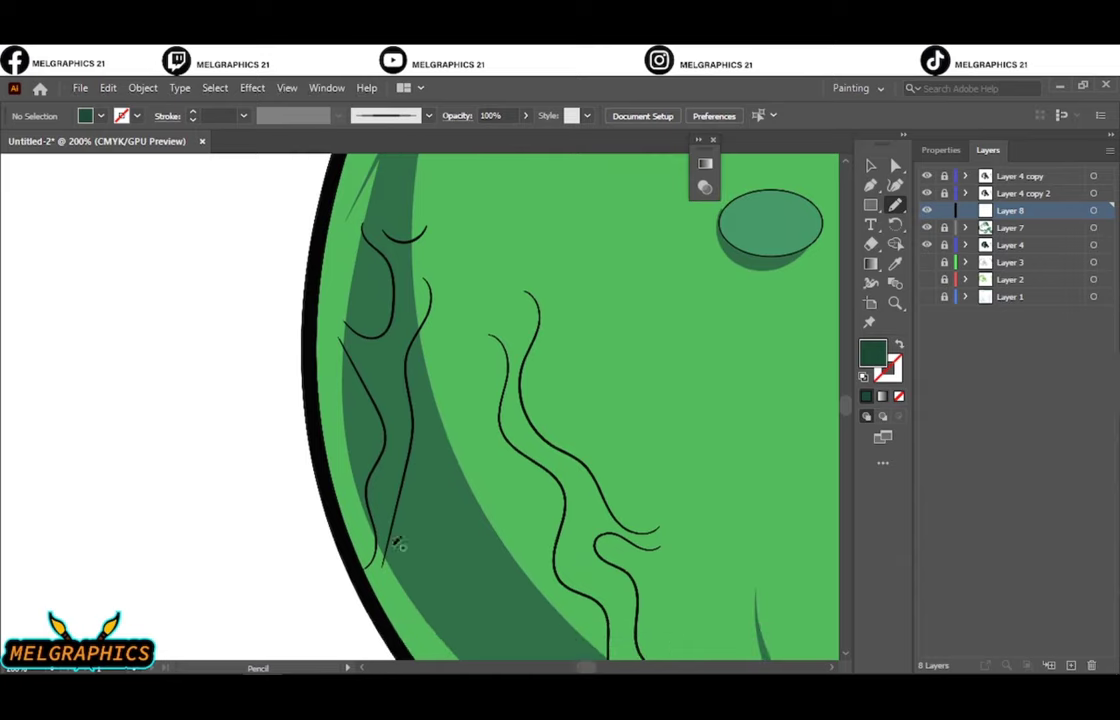
drag(381, 458, 382, 556)
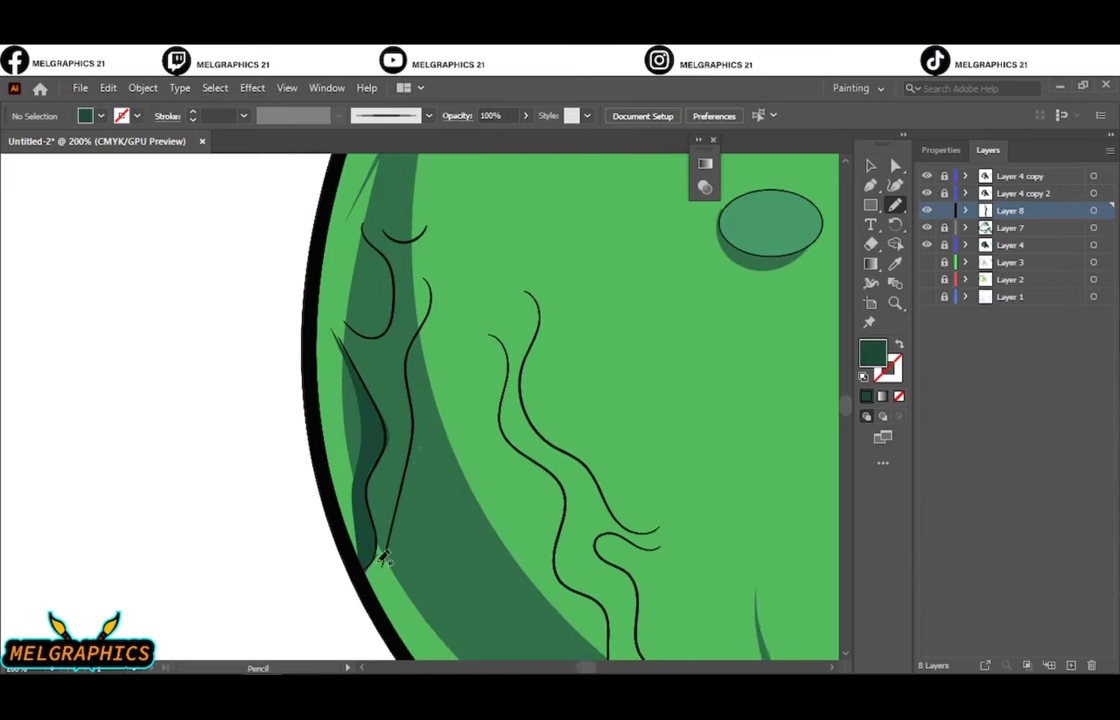
mouse_move(416, 340)
mouse_down()
mouse_move(415, 482)
mouse_move(430, 452)
mouse_up()
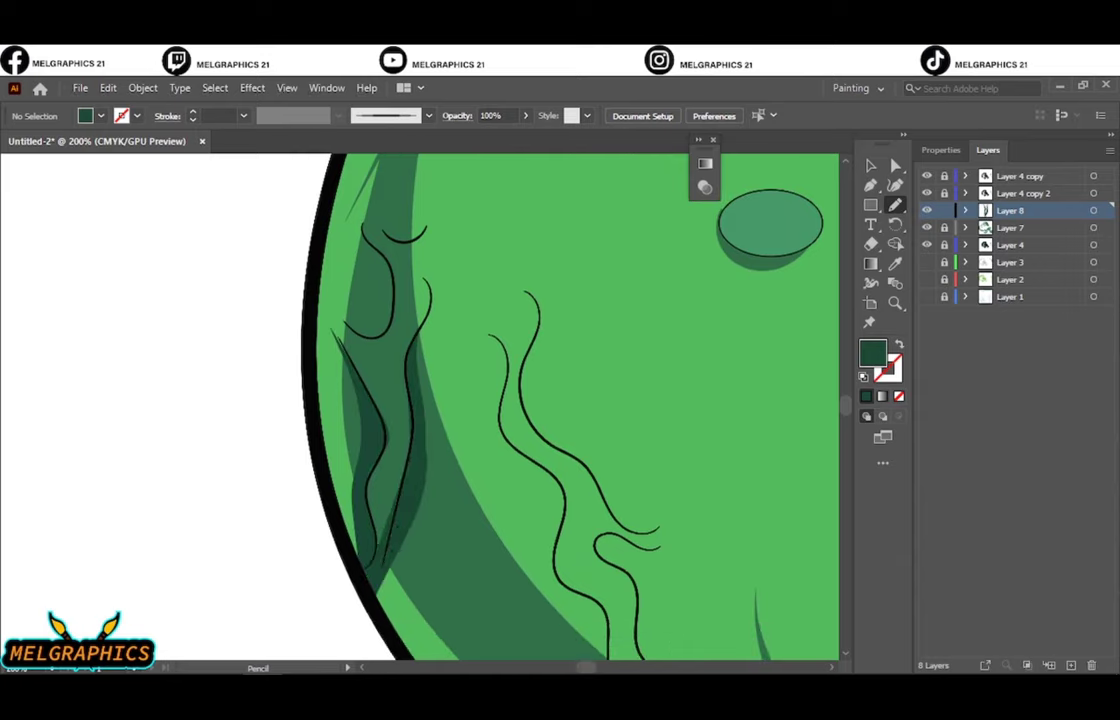
key(ctrl+0)
scroll(296, 374, up, 5)
scroll(287, 450, up, 2)
drag(287, 450, 266, 512)
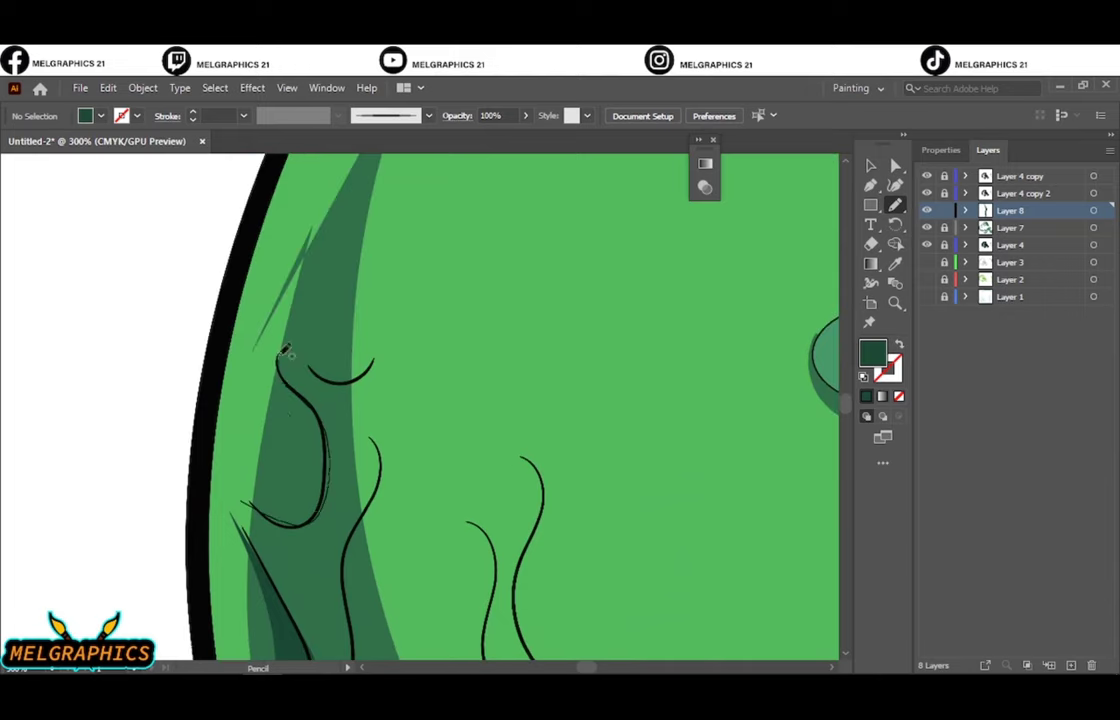
drag(298, 306, 275, 332)
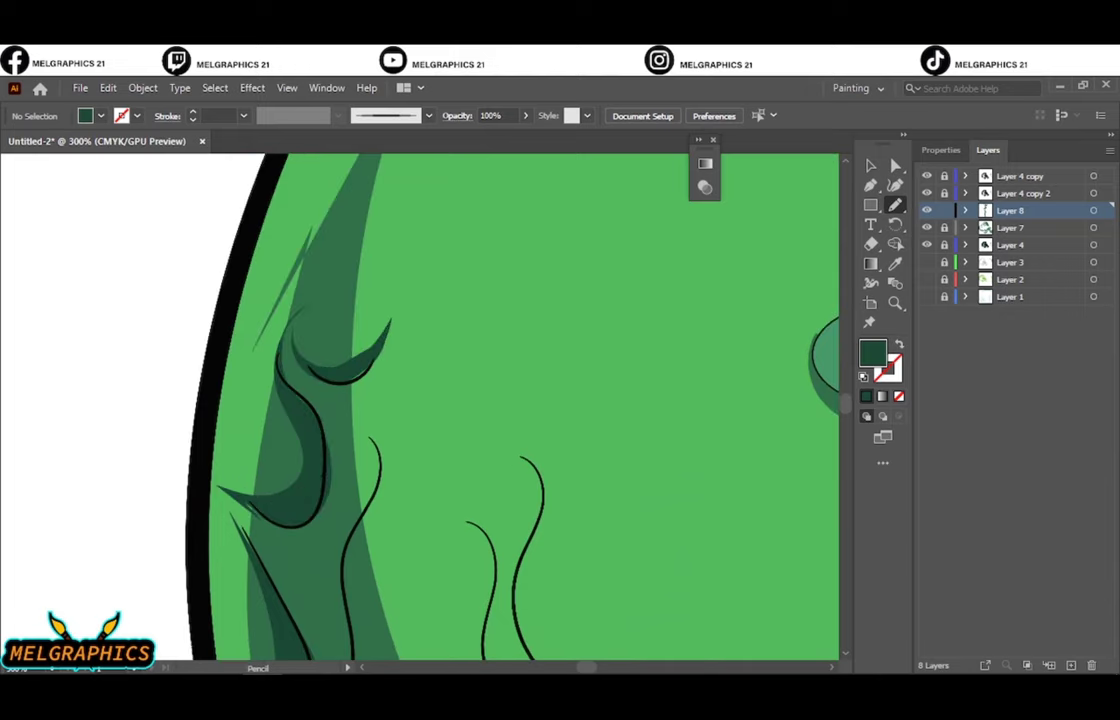
Step: Add more thin dark shading strokes following the wavy wrinkle lines
scroll(300, 330, down, 2)
scroll(320, 450, down, 3)
drag(229, 370, 290, 515)
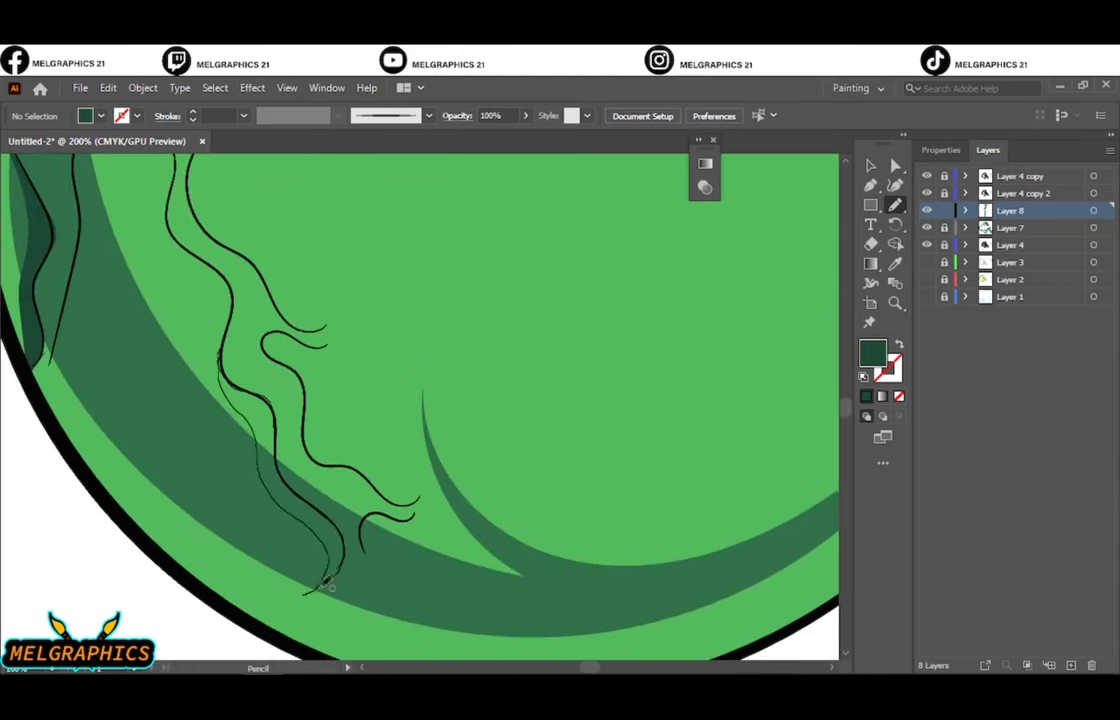
scroll(270, 480, up, 4)
drag(204, 465, 240, 494)
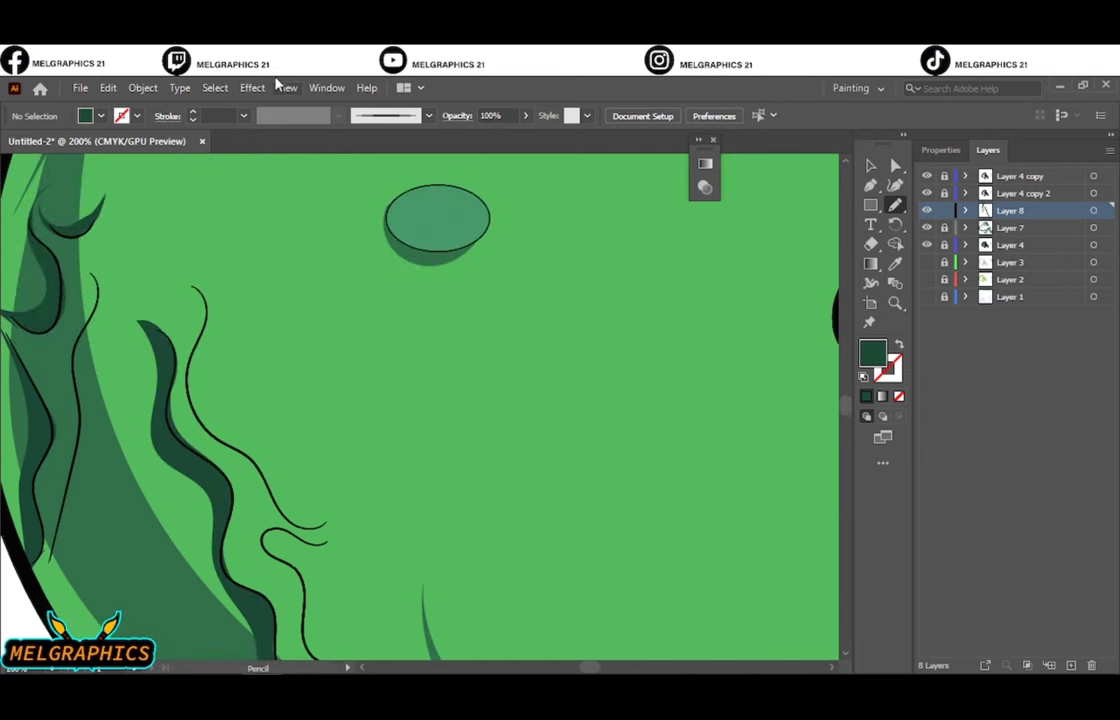
scroll(365, 520, down, 4)
key(ctrl+0)
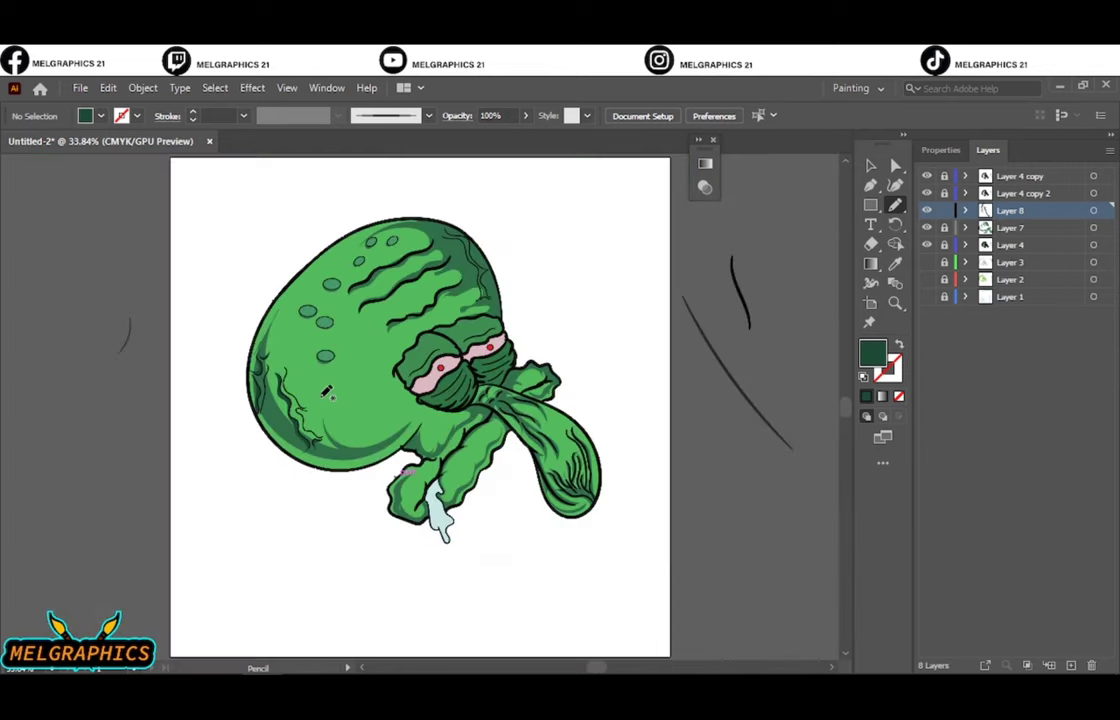
scroll(326, 391, up, 5)
drag(345, 185, 300, 270)
key(ctrl+0)
scroll(282, 374, up, 5)
drag(325, 451, 292, 318)
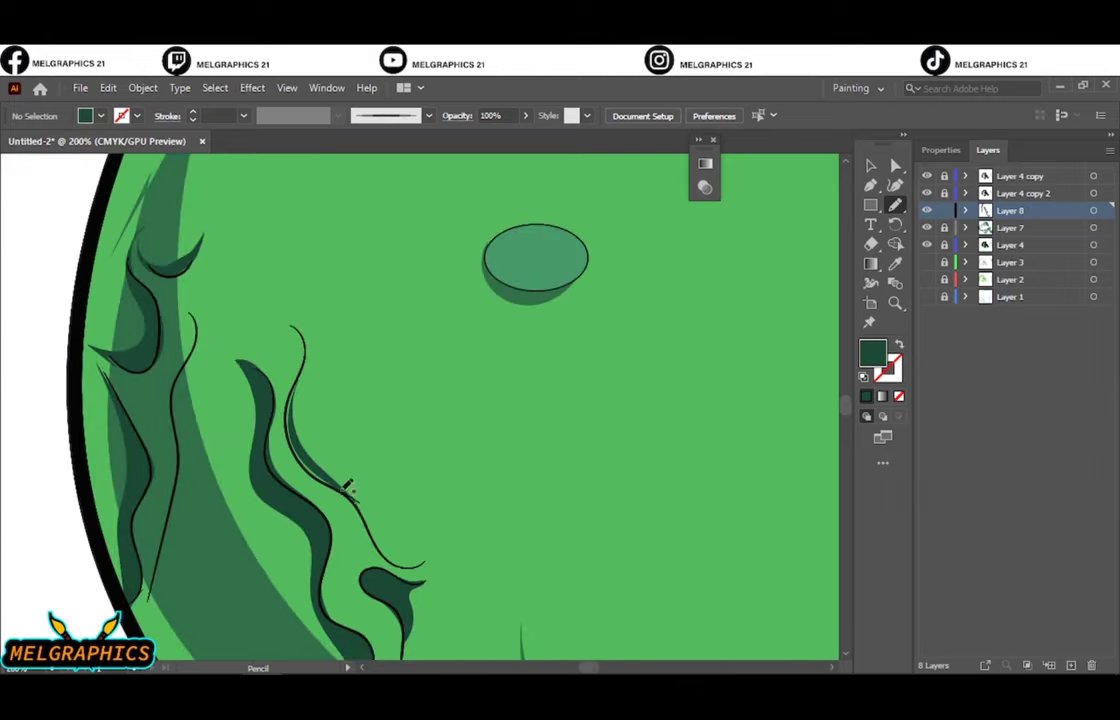
Step: Shade along the curved crease line and under the upper wrinkle with dark slivers
key(ctrl+0)
scroll(572, 292, up, 5)
scroll(485, 312, up, 2)
mouse_move(366, 522)
mouse_down()
mouse_move(420, 515)
mouse_move(475, 482)
mouse_up()
mouse_move(345, 513)
mouse_down()
mouse_move(278, 180)
mouse_move(300, 525)
mouse_up()
mouse_move(362, 430)
mouse_down()
mouse_move(325, 225)
mouse_move(297, 250)
mouse_up()
scroll(300, 450, up, 3)
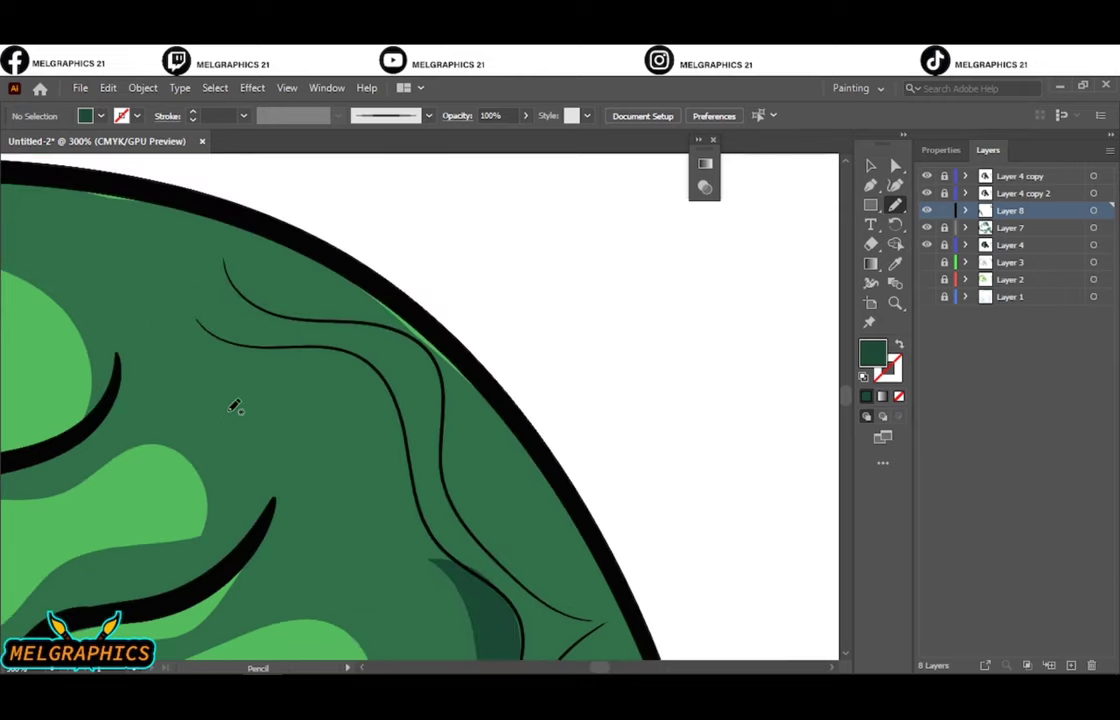
mouse_move(348, 375)
mouse_down()
mouse_move(362, 357)
mouse_move(400, 390)
mouse_up()
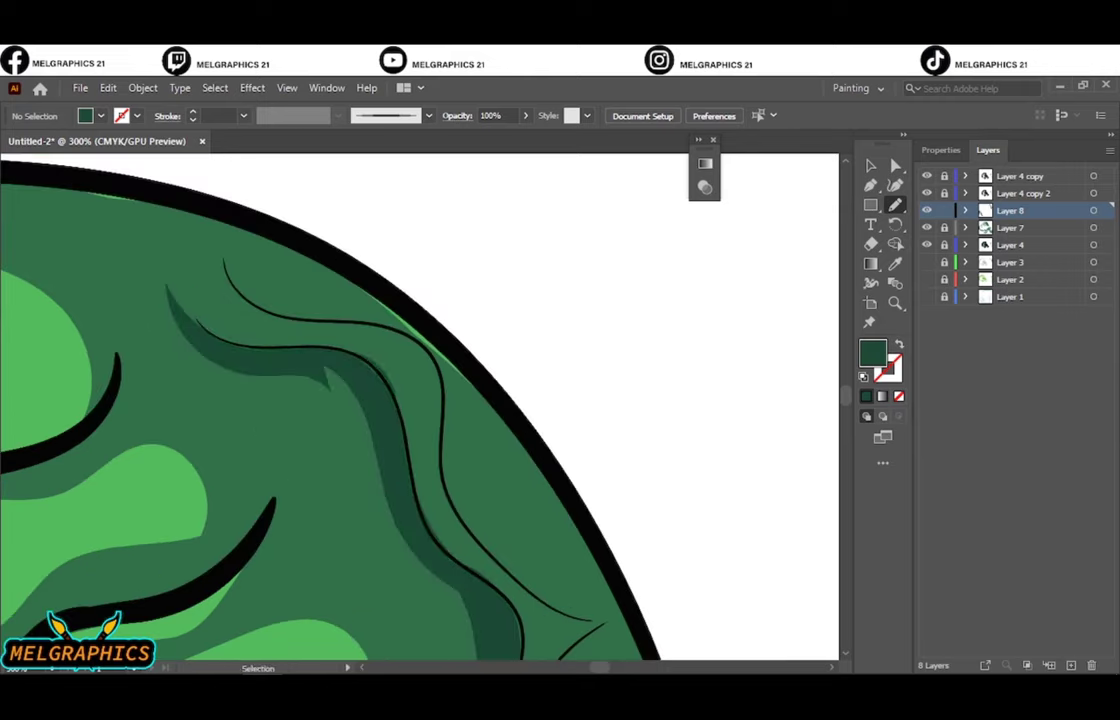
Step: Draw a long thin shading stroke along the upper-edge wrinkle and fit the artboard
key(ctrl+0)
scroll(555, 370, up, 5)
scroll(453, 392, up, 1)
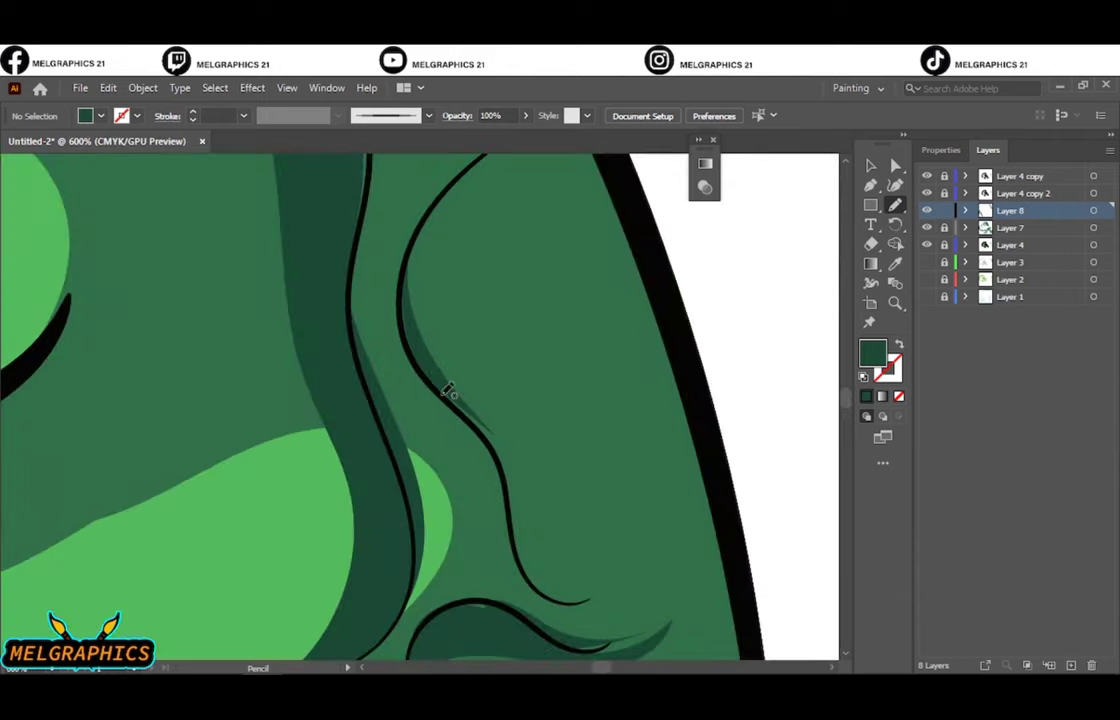
scroll(430, 370, up, 3)
scroll(440, 340, right, 5)
drag(205, 240, 442, 583)
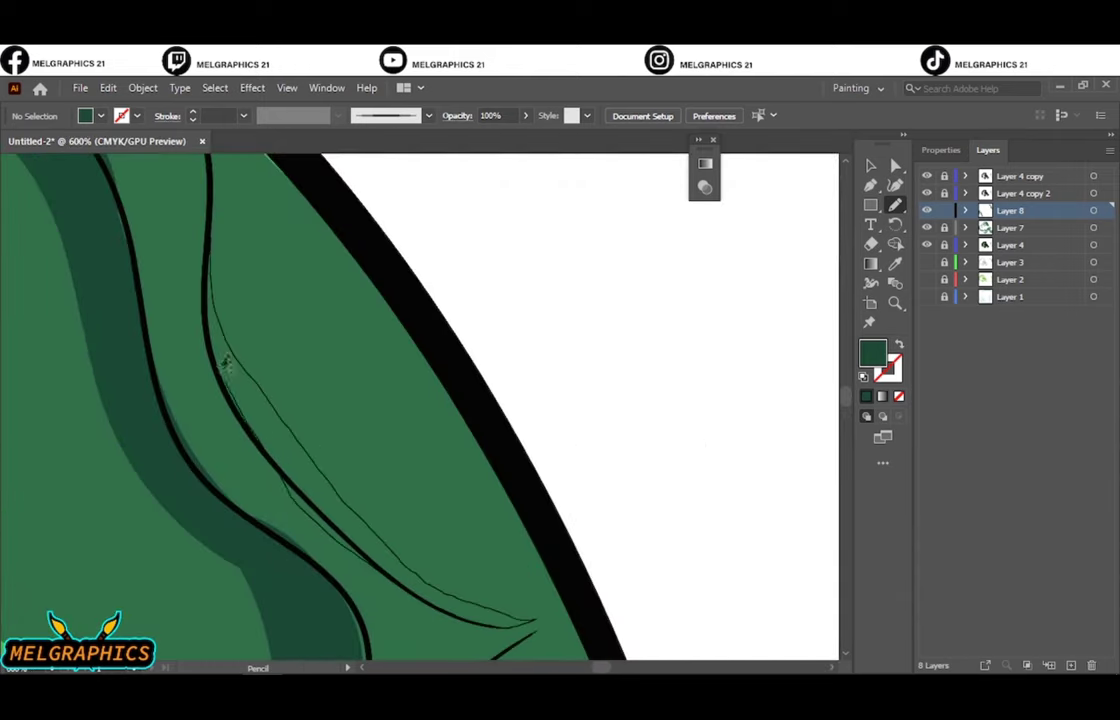
key(ctrl+0)
Step: Sample the green with the Eyedropper and draw a shading shape below the eye
key(i)
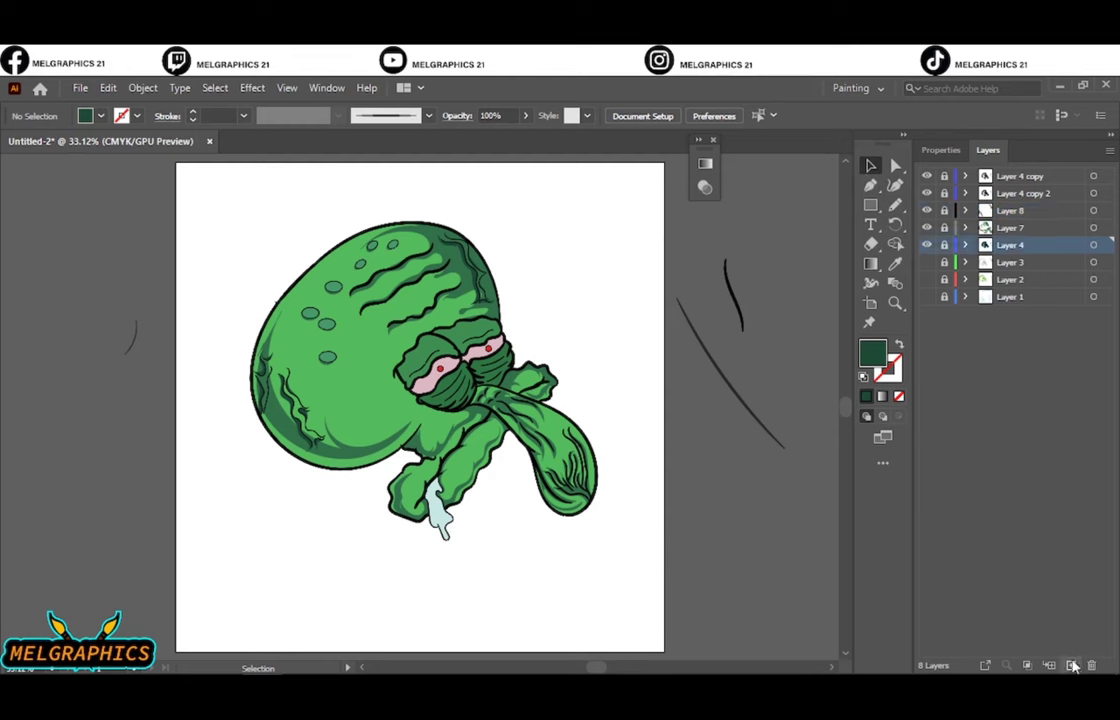
double_click(872, 350)
key(Return)
key(n)
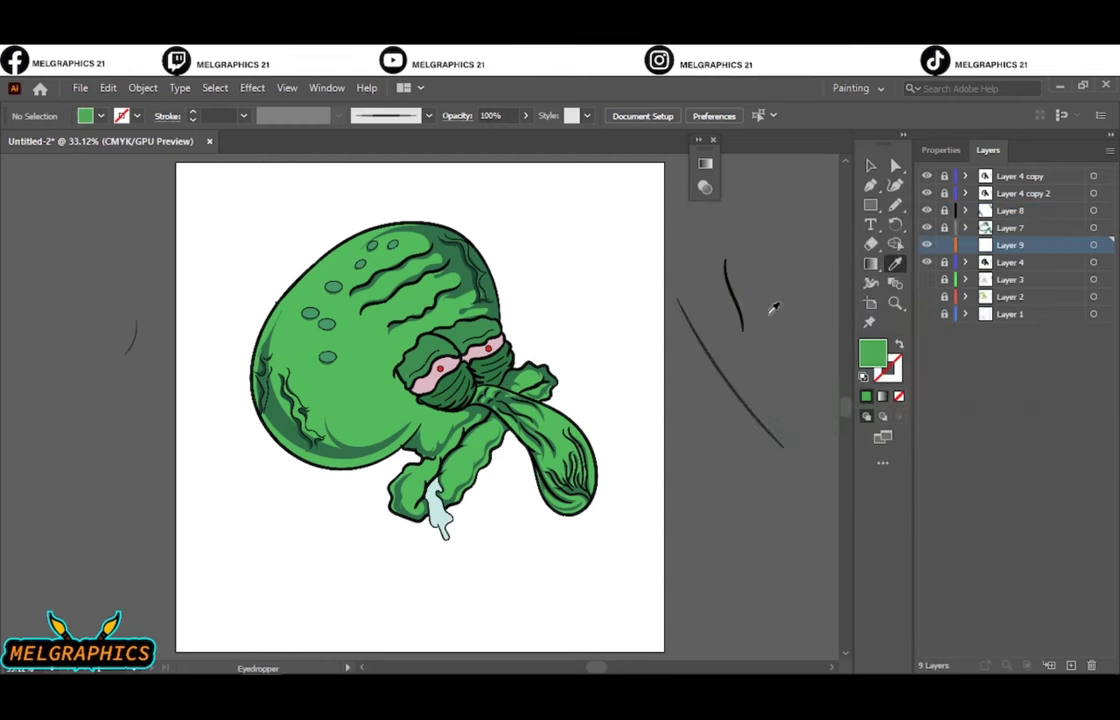
scroll(487, 452, up, 5)
scroll(495, 330, right, 4)
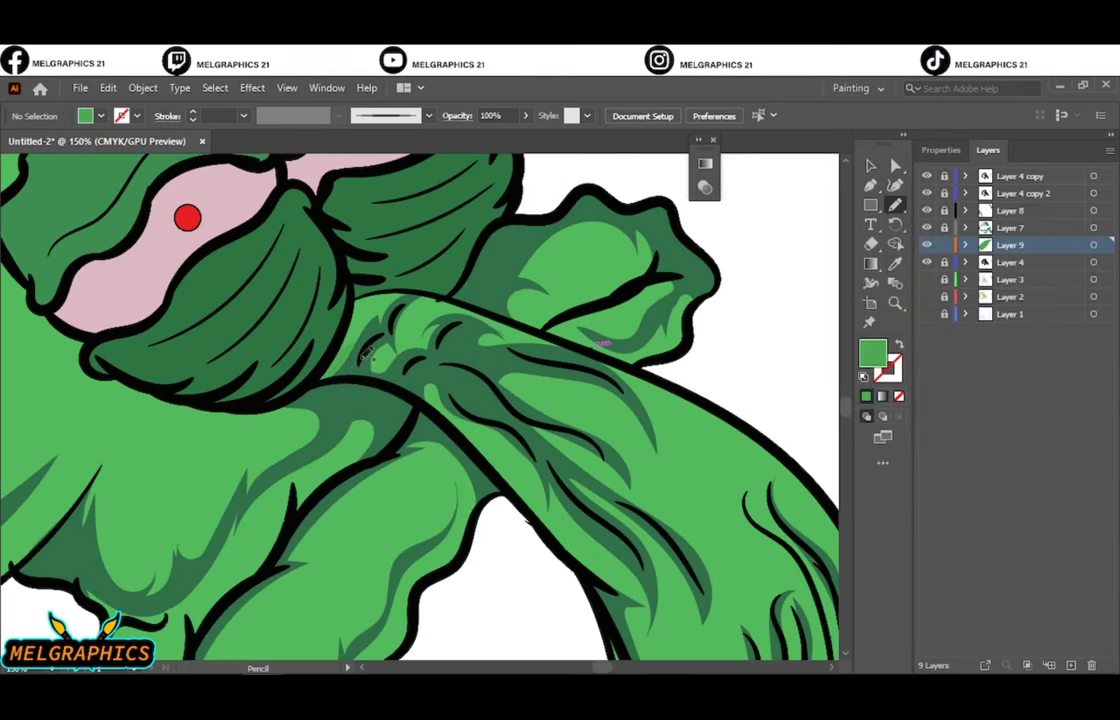
drag(381, 325, 290, 310)
Step: Darken the new shape's green with Edit > Edit Colors > Adjust Colors
click(108, 88)
click(428, 418)
mouse_move(824, 375)
mouse_down()
mouse_move(836, 375)
mouse_move(836, 351)
mouse_move(810, 351)
mouse_up()
drag(824, 301, 823, 326)
key(Return)
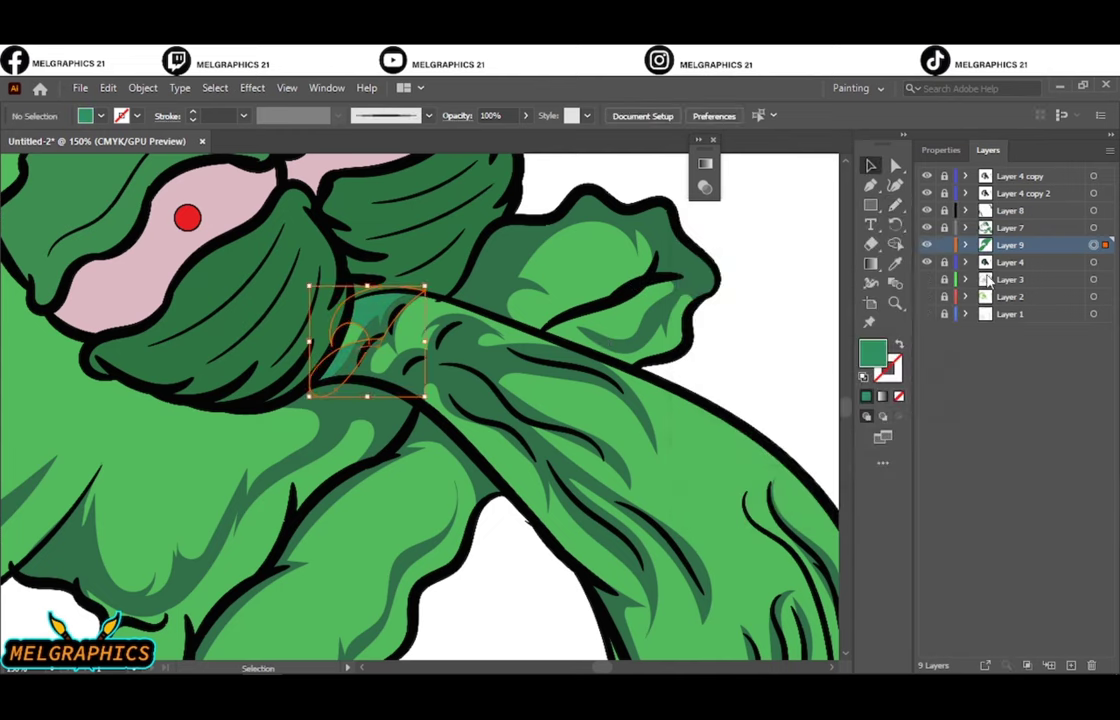
Step: Pick a darker green fill in the Color Picker and draw another shape below the eye
double_click(874, 352)
drag(882, 395, 882, 408)
drag(745, 330, 748, 366)
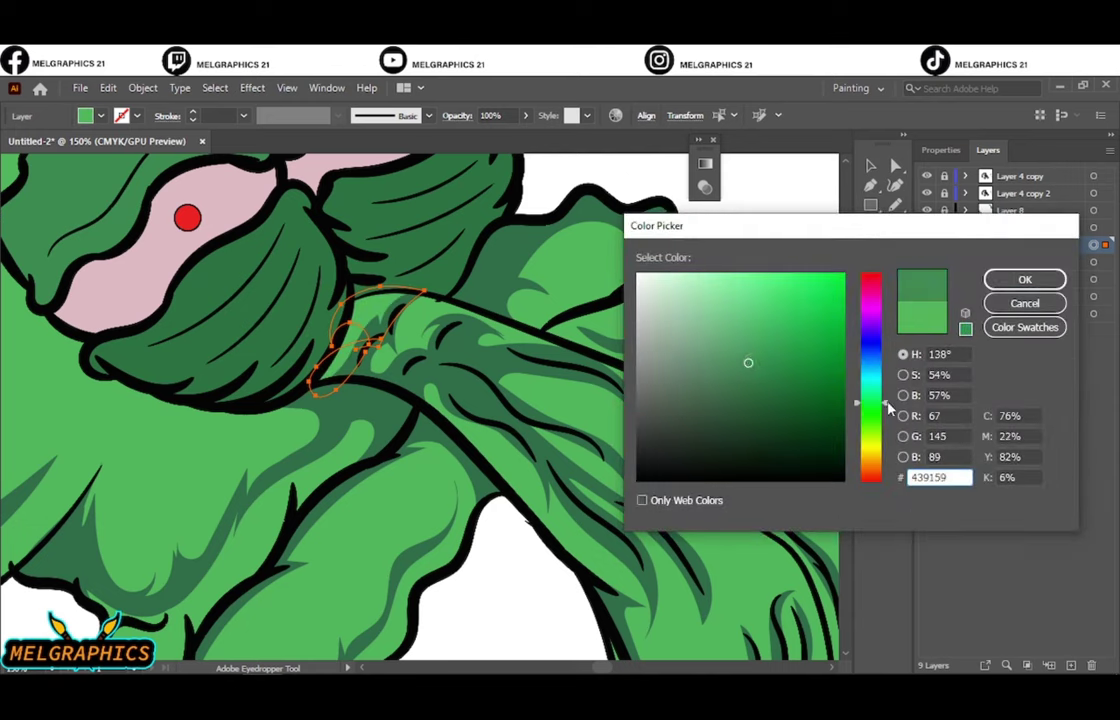
key(Return)
drag(400, 300, 340, 330)
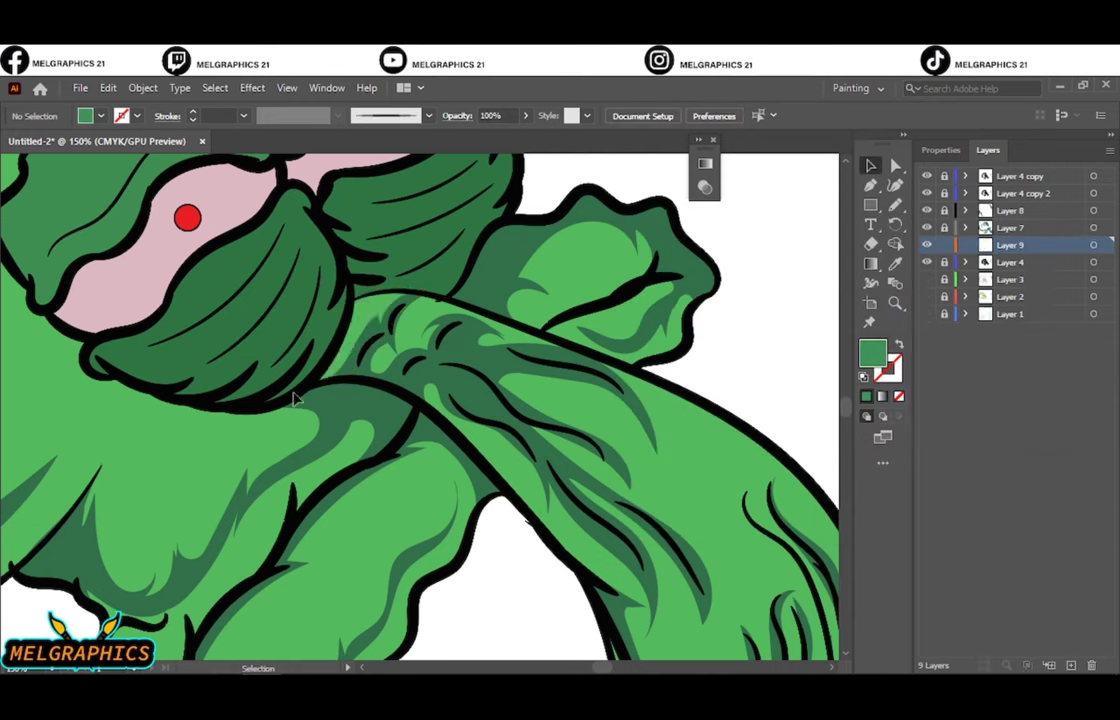
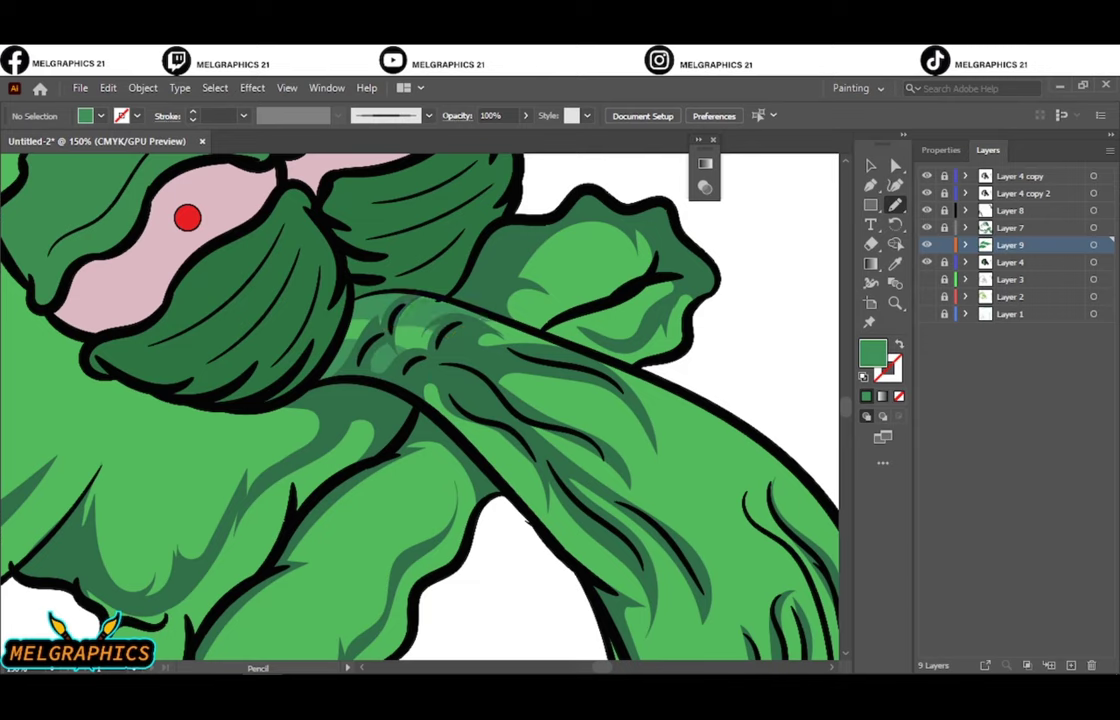
Step: Draw a closed dark-green shading shape along the top of the arm
scroll(330, 305, down, 3)
scroll(305, 302, right, 2)
drag(452, 460, 462, 470)
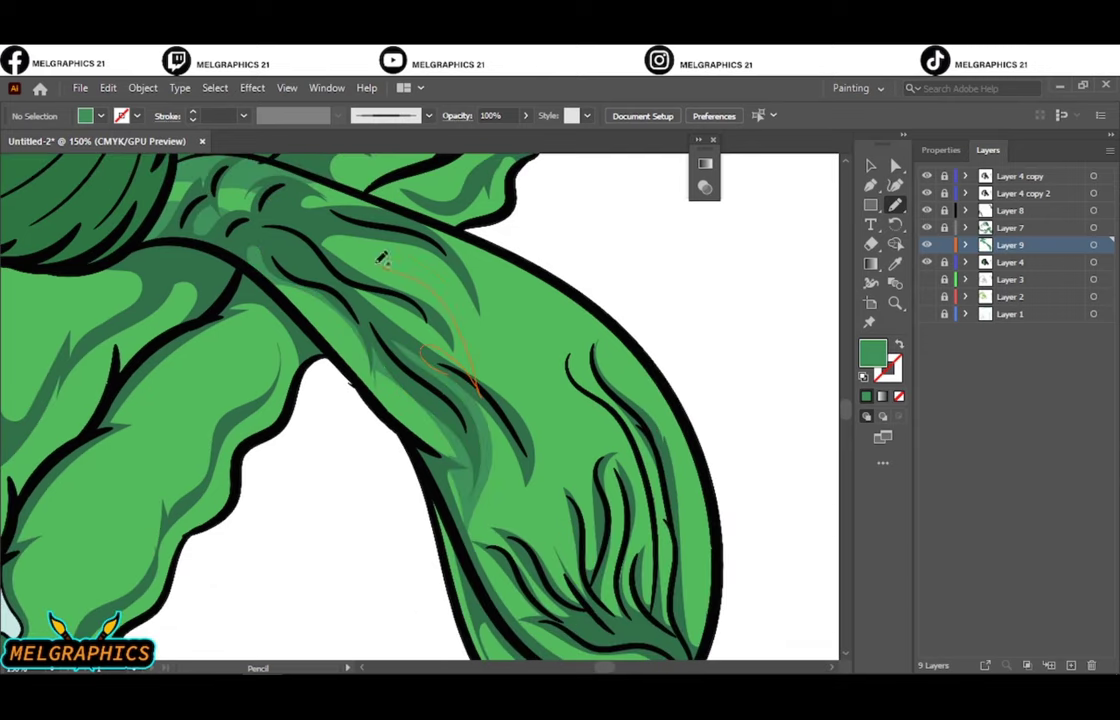
drag(292, 190, 440, 235)
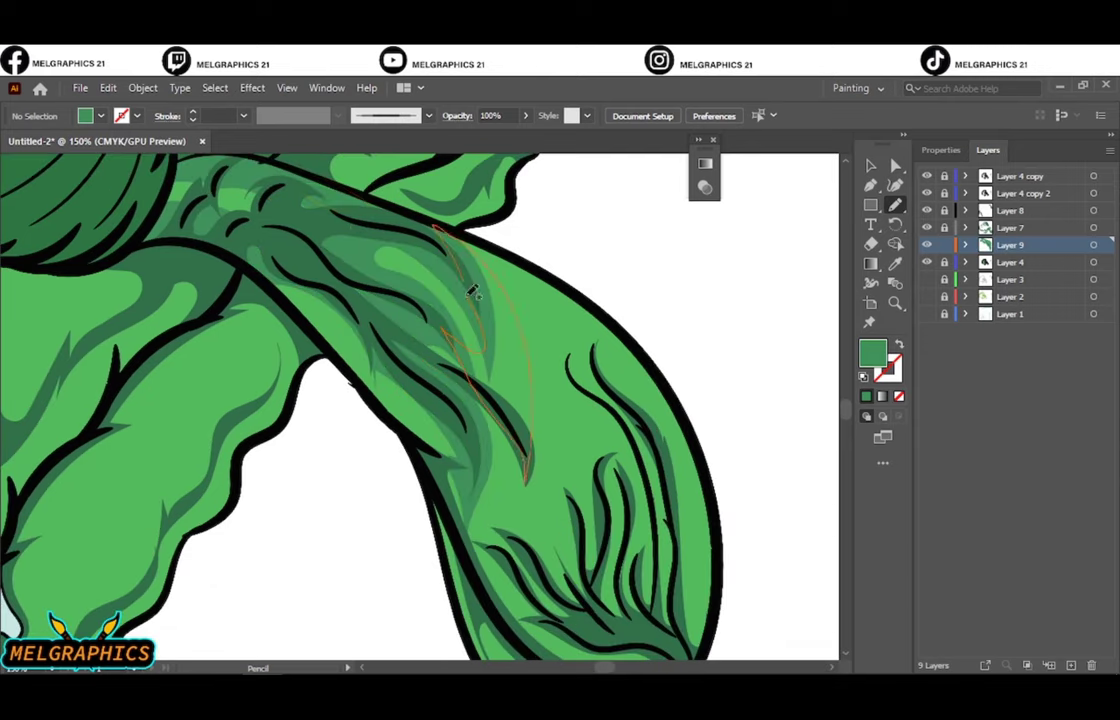
drag(473, 290, 440, 236)
Step: Add dark-green shading across the lower limb's left edge
scroll(612, 457, down, 3)
scroll(500, 380, down, 2)
mouse_move(336, 298)
mouse_down()
mouse_move(425, 518)
mouse_move(510, 480)
mouse_up()
mouse_move(345, 208)
mouse_down()
mouse_move(435, 254)
mouse_move(463, 350)
mouse_up()
drag(467, 167, 466, 376)
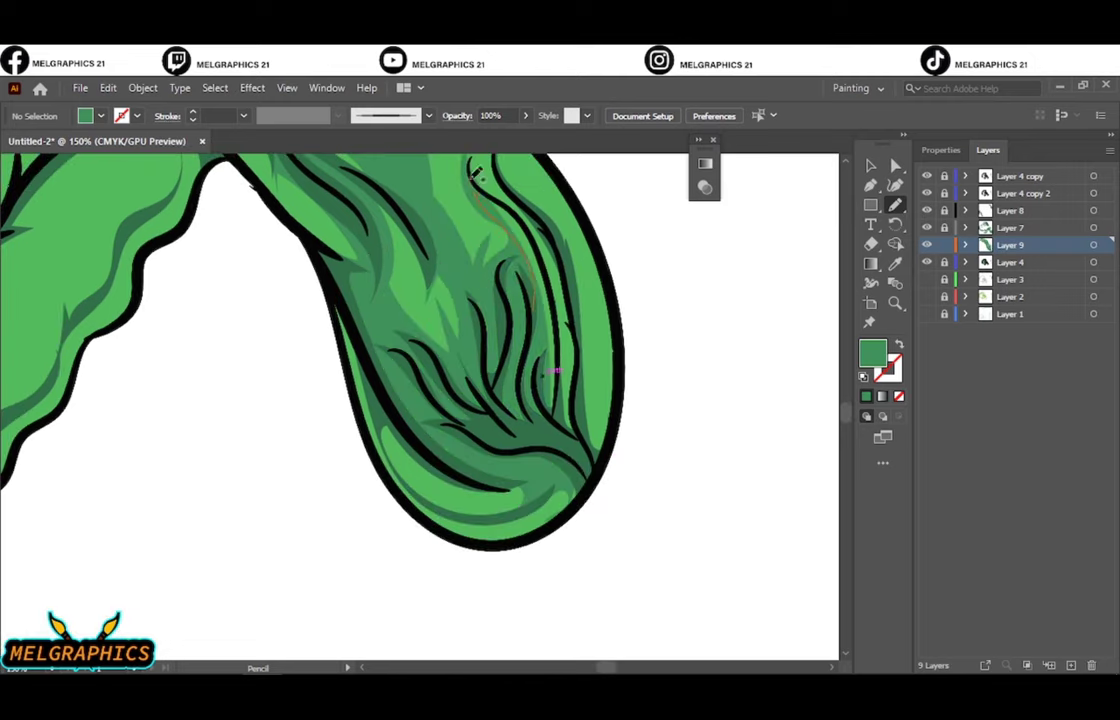
Step: Shade the limb's right edge with a dark-green Pencil shape
key(ctrl+0)
scroll(606, 455, up, 3)
drag(470, 490, 400, 360)
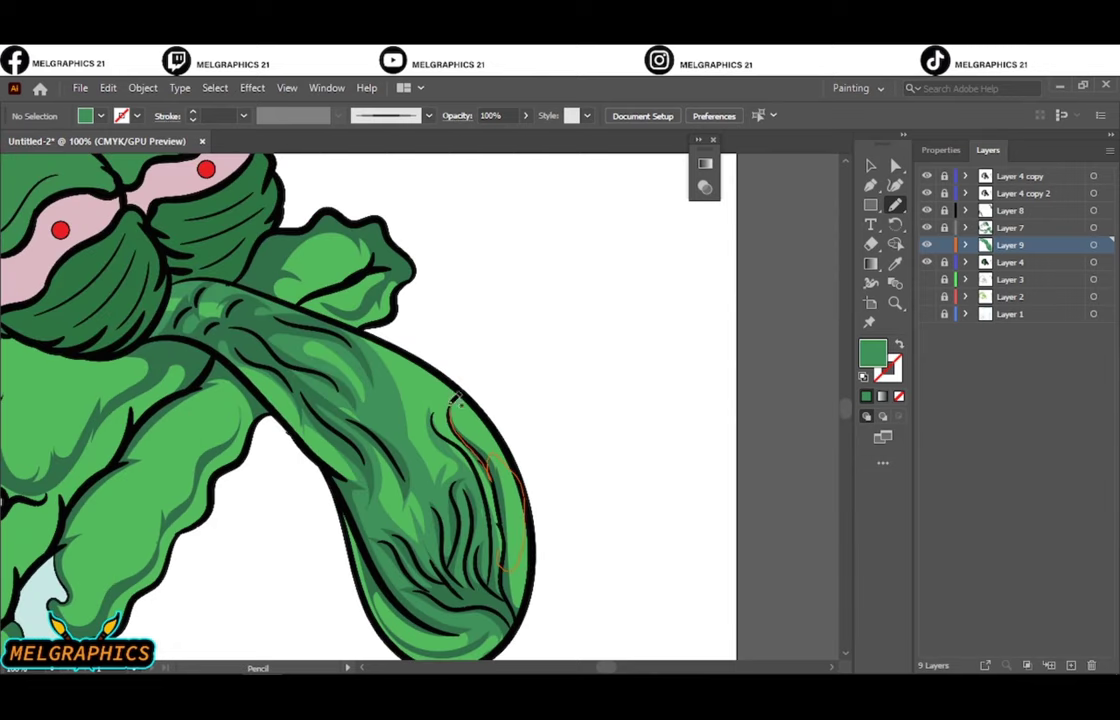
drag(507, 450, 460, 492)
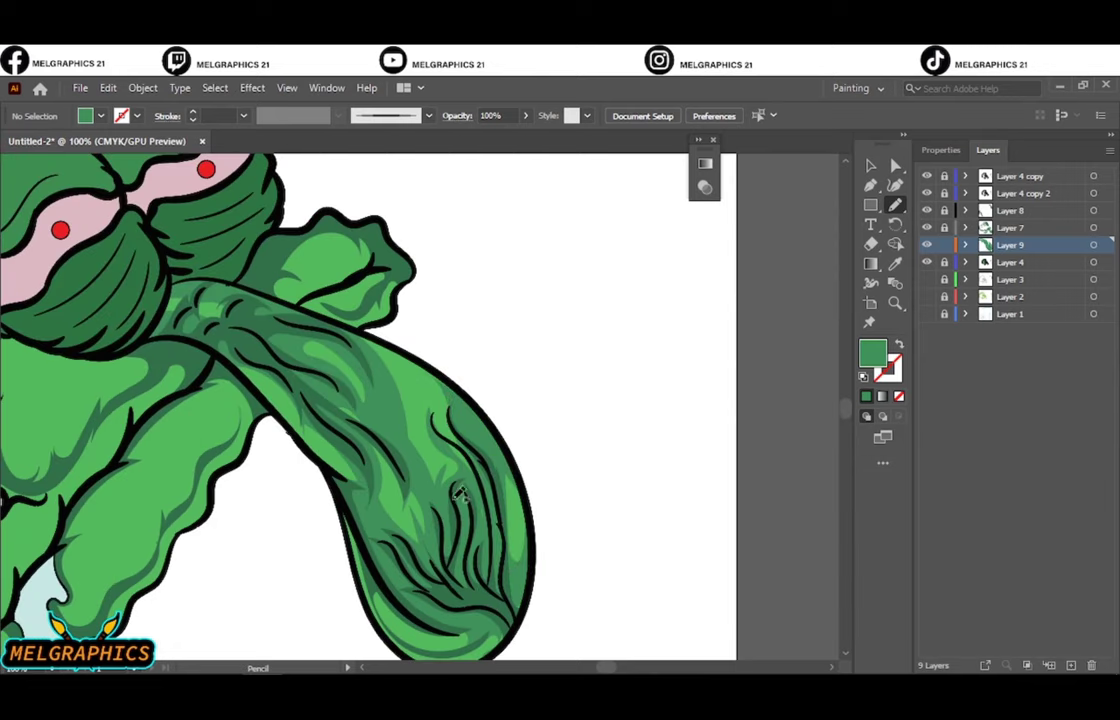
drag(393, 342, 390, 382)
Step: Add dark-green shading on the limb beside the drip, redoing one stray shape
key(ctrl+0)
scroll(450, 470, up, 5)
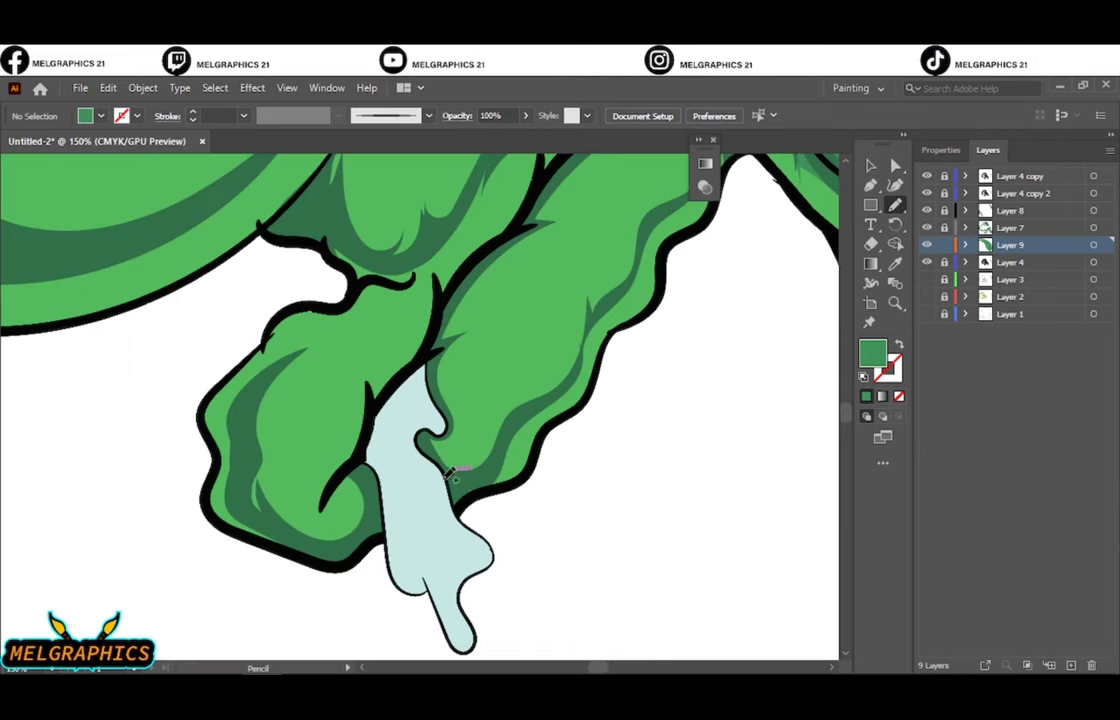
drag(391, 276, 420, 258)
key(ctrl+z)
drag(405, 316, 370, 432)
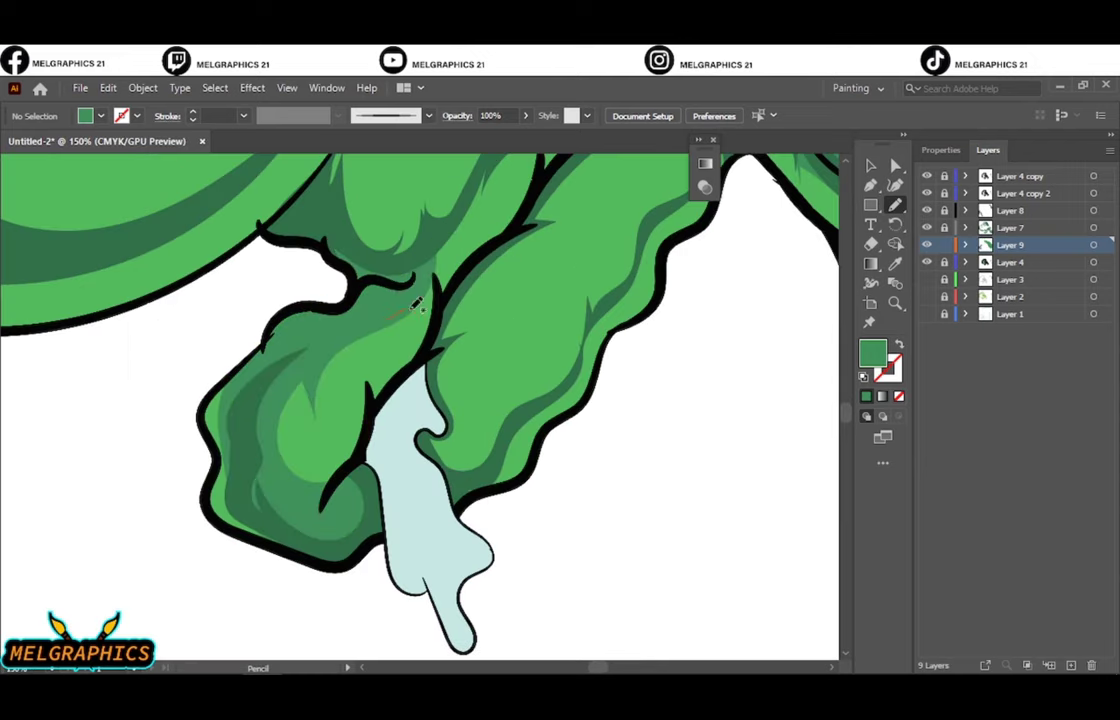
drag(443, 410, 482, 395)
drag(585, 349, 465, 393)
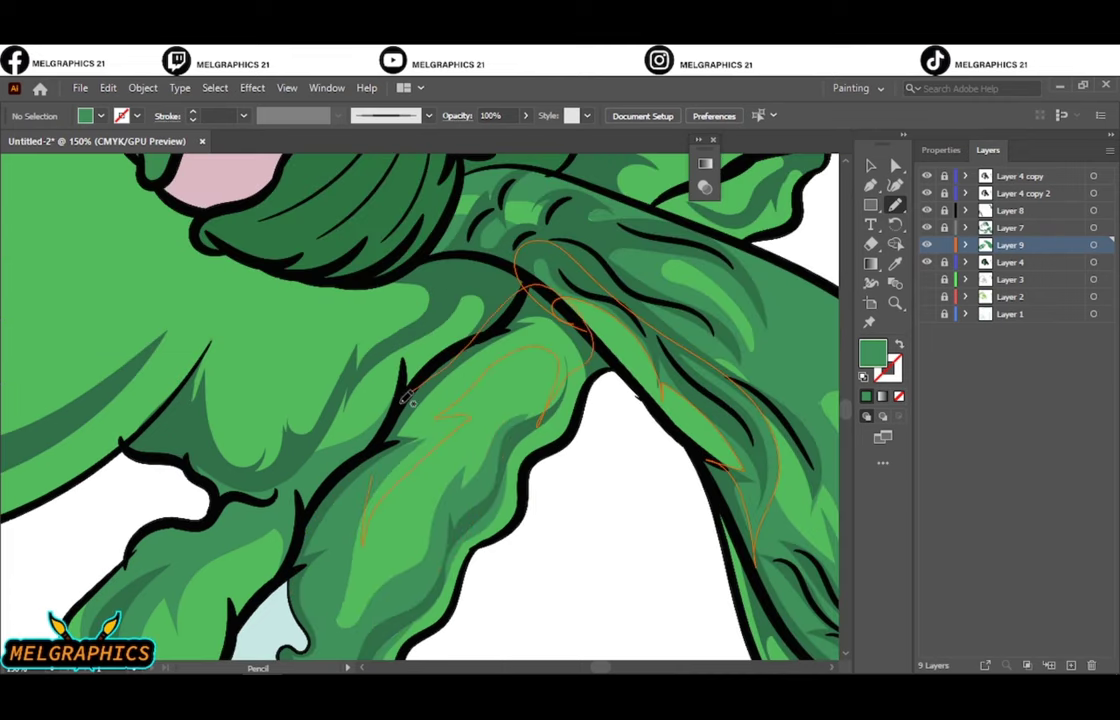
Step: Shade the leafy arm tip and the arm below the eyes in darker green
key(ctrl+0)
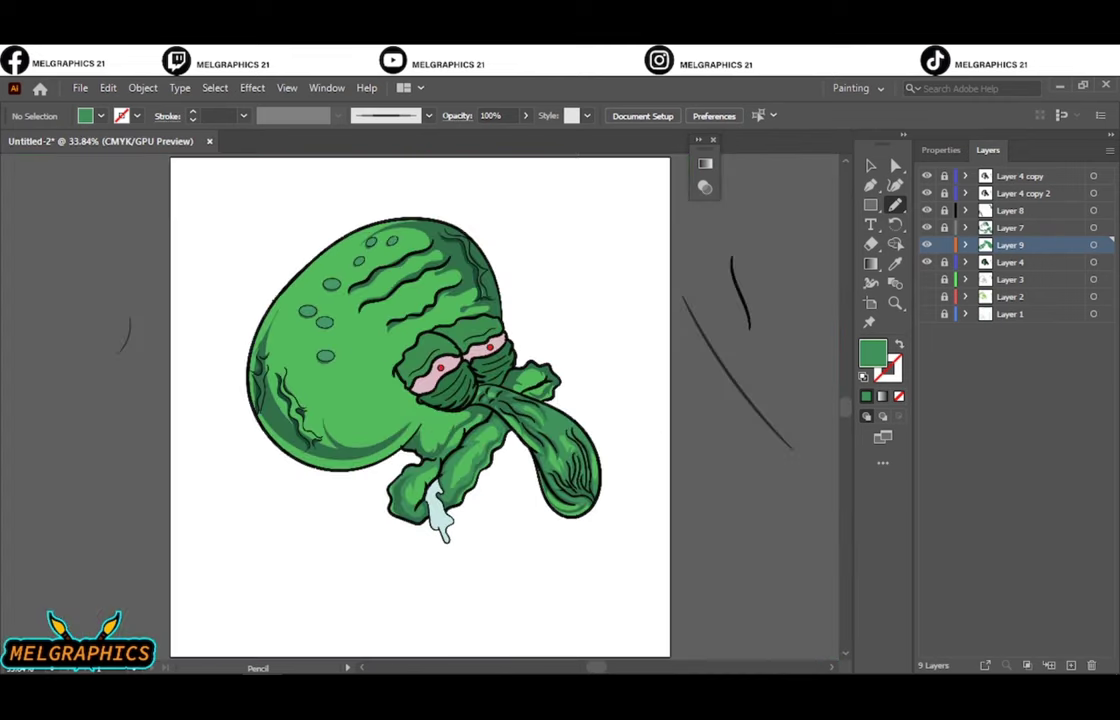
scroll(511, 417, up, 5)
drag(632, 330, 437, 370)
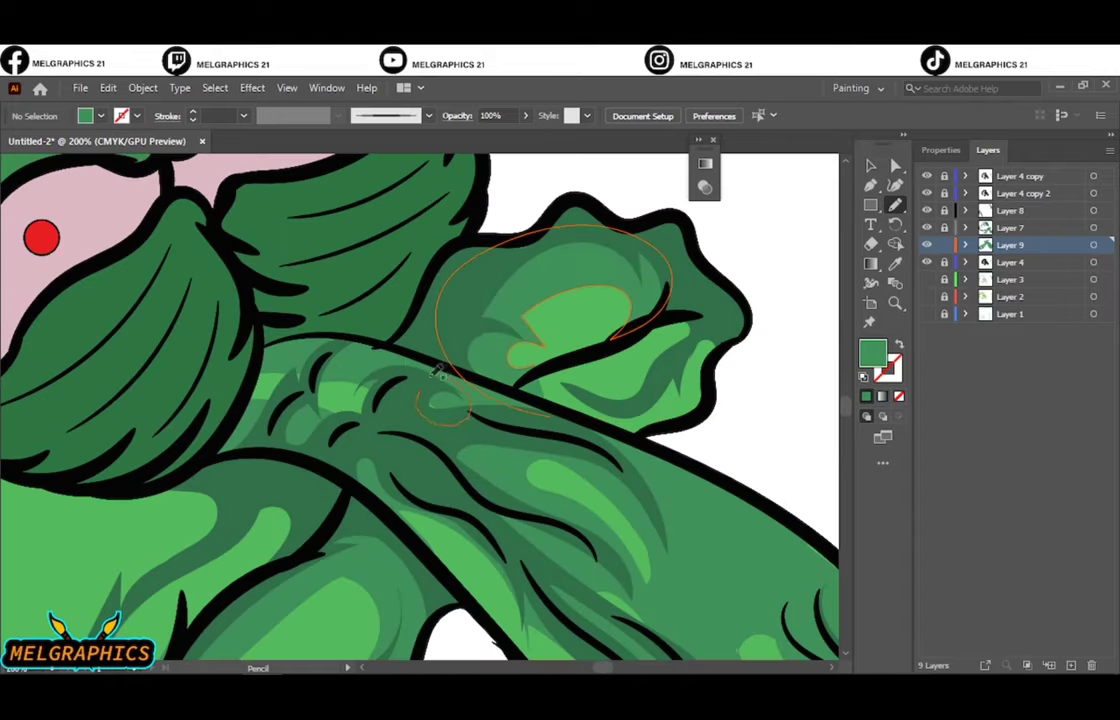
drag(634, 307, 636, 312)
key(ctrl+0)
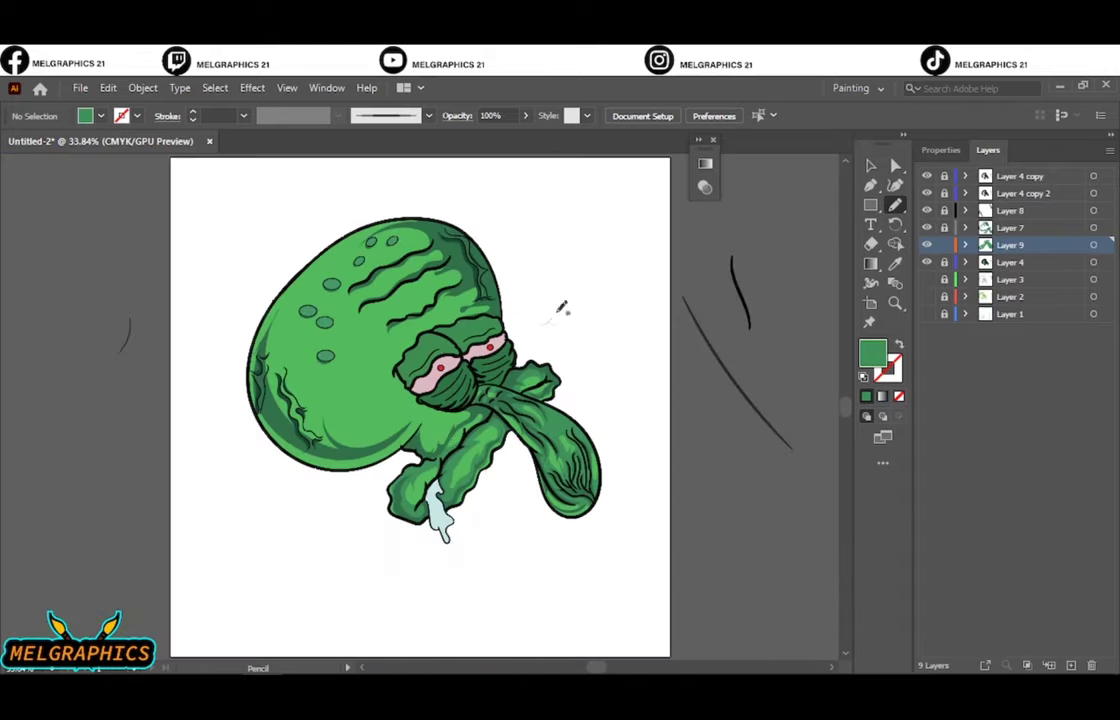
scroll(447, 393, up, 3)
mouse_move(593, 518)
mouse_down()
mouse_move(548, 440)
mouse_move(528, 446)
mouse_up()
Step: Draw dark-green shading shapes along the head's lower-left side
key(ctrl+0)
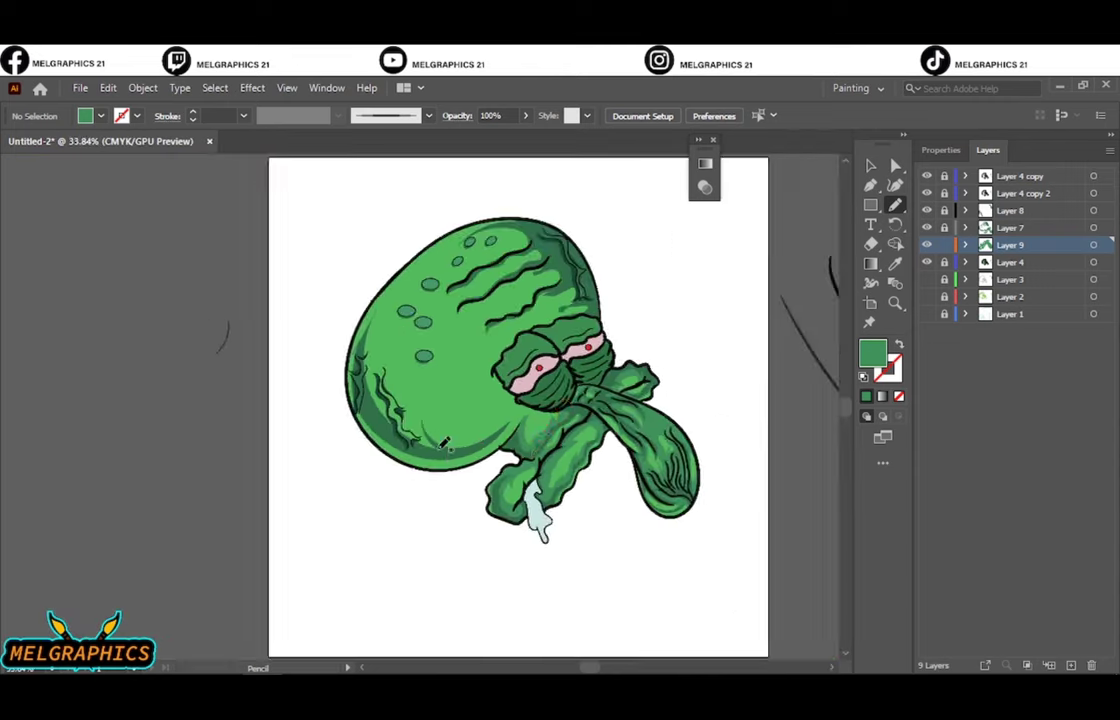
scroll(598, 500, up, 2)
drag(313, 538, 292, 528)
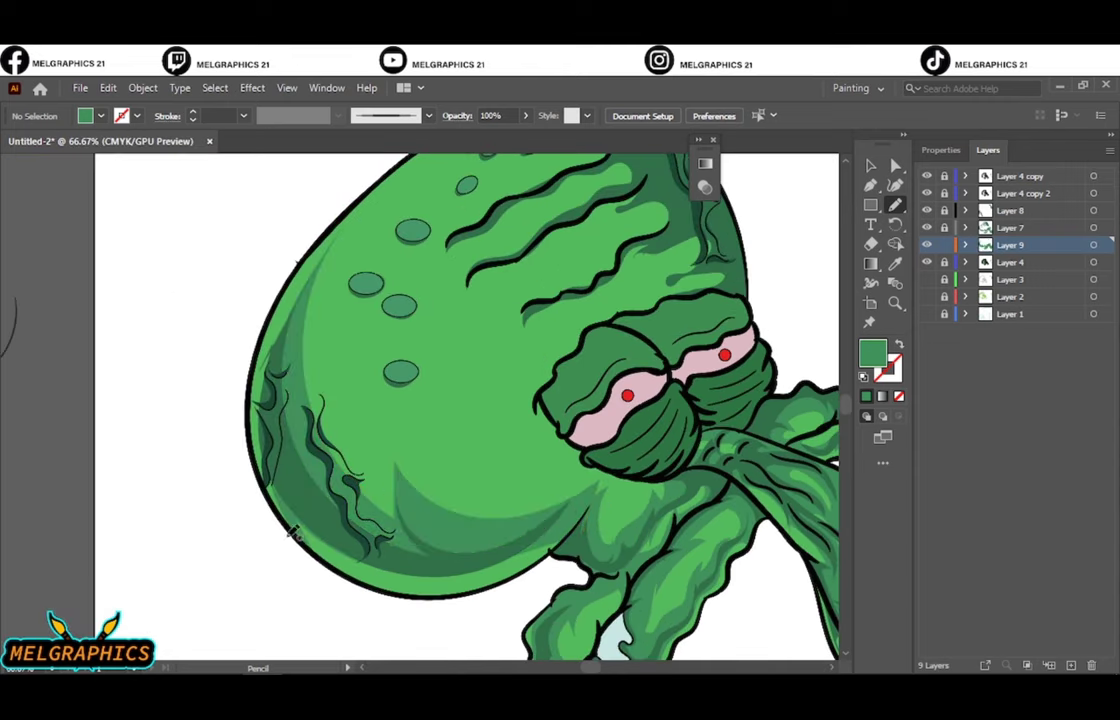
scroll(172, 483, up, 3)
drag(497, 493, 485, 491)
key(ctrl+0)
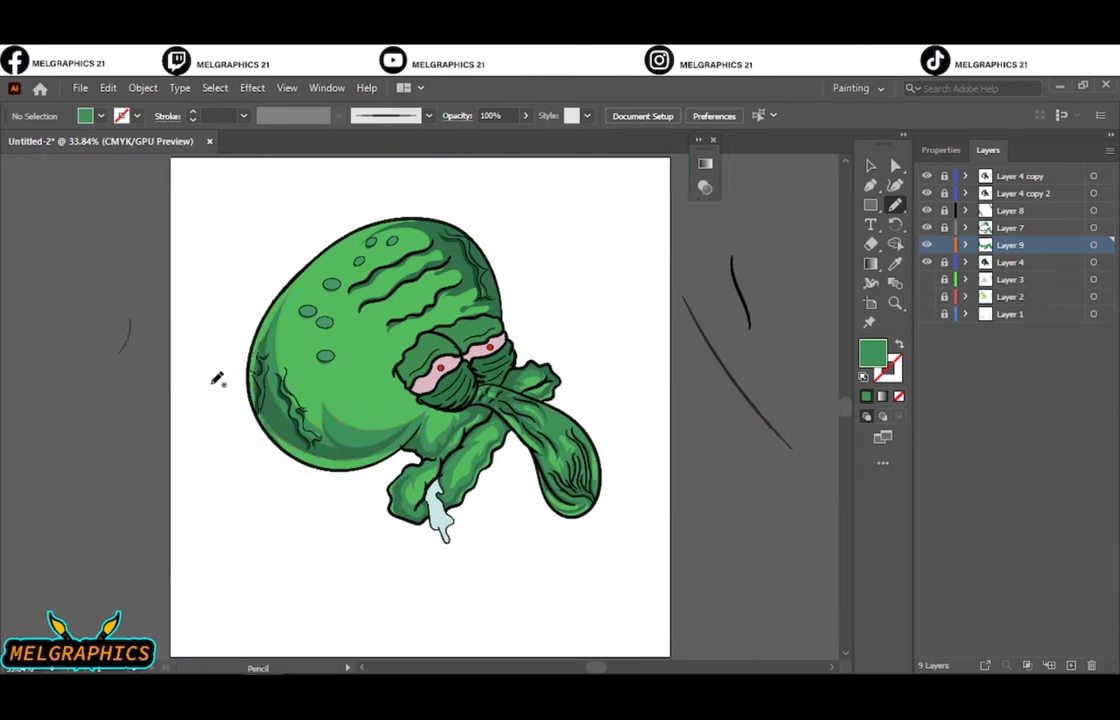
scroll(416, 558, up, 2)
drag(452, 558, 448, 560)
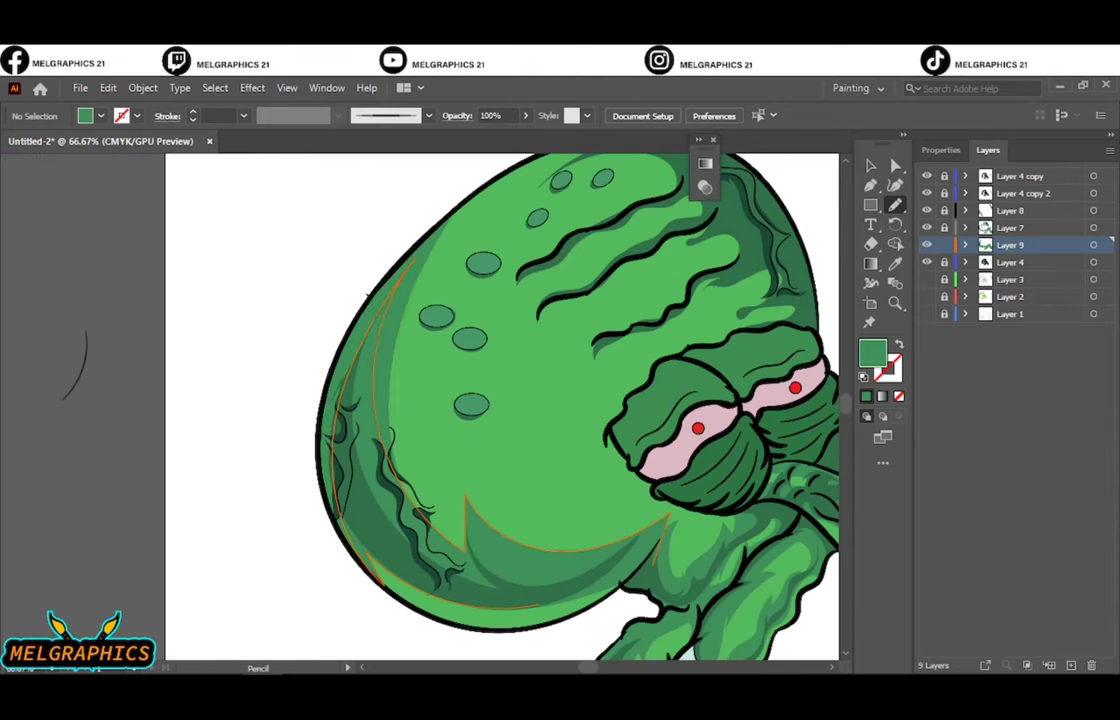
Step: Shade between the wrinkles on top of the head with dark green
key(ctrl+0)
scroll(400, 338, up, 3)
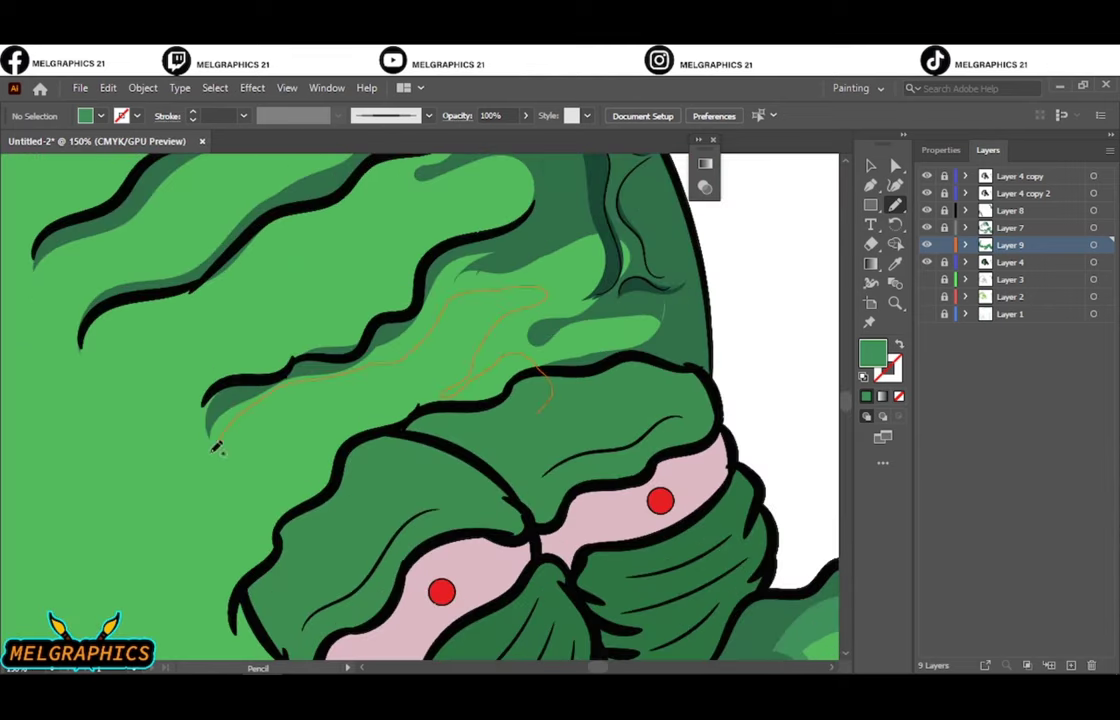
drag(645, 370, 640, 368)
key(ctrl+0)
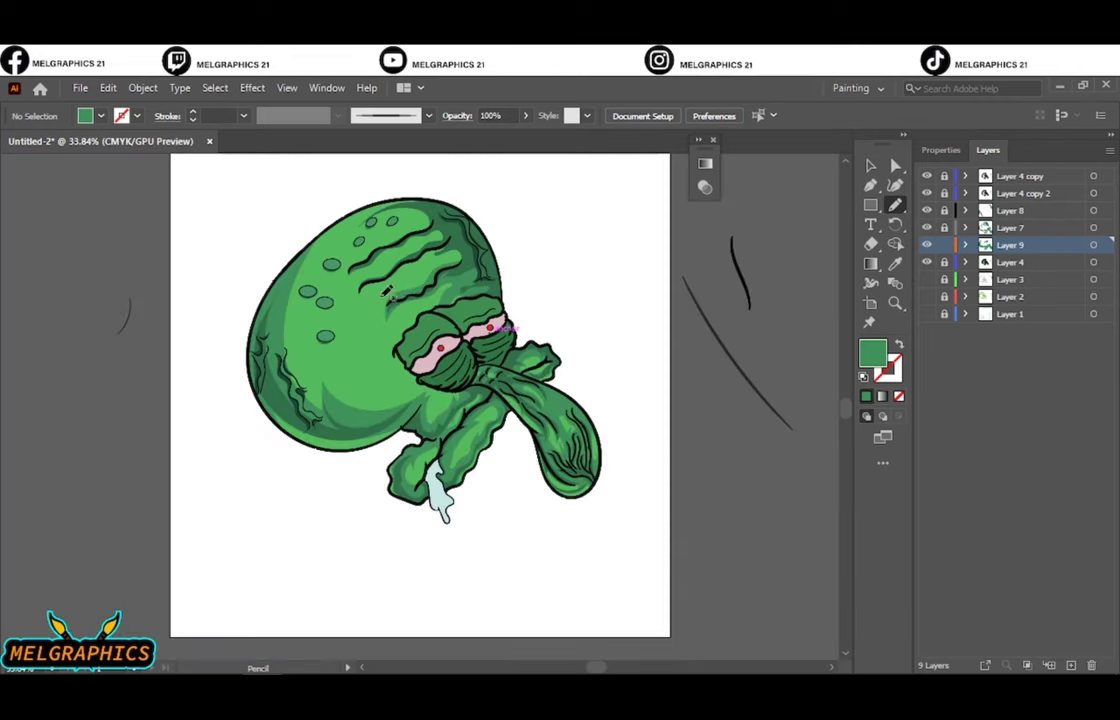
scroll(455, 410, up, 2)
drag(470, 310, 292, 428)
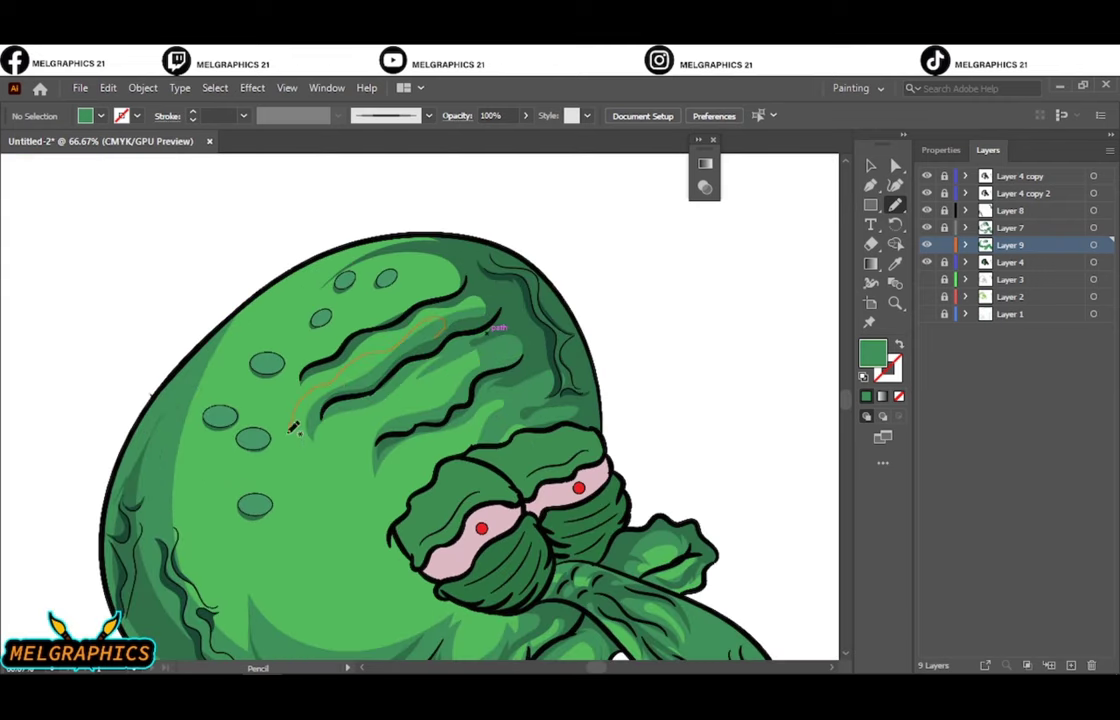
drag(270, 287, 215, 290)
Step: Add a final dark-green shading shape between the head wrinkles
key(ctrl+0)
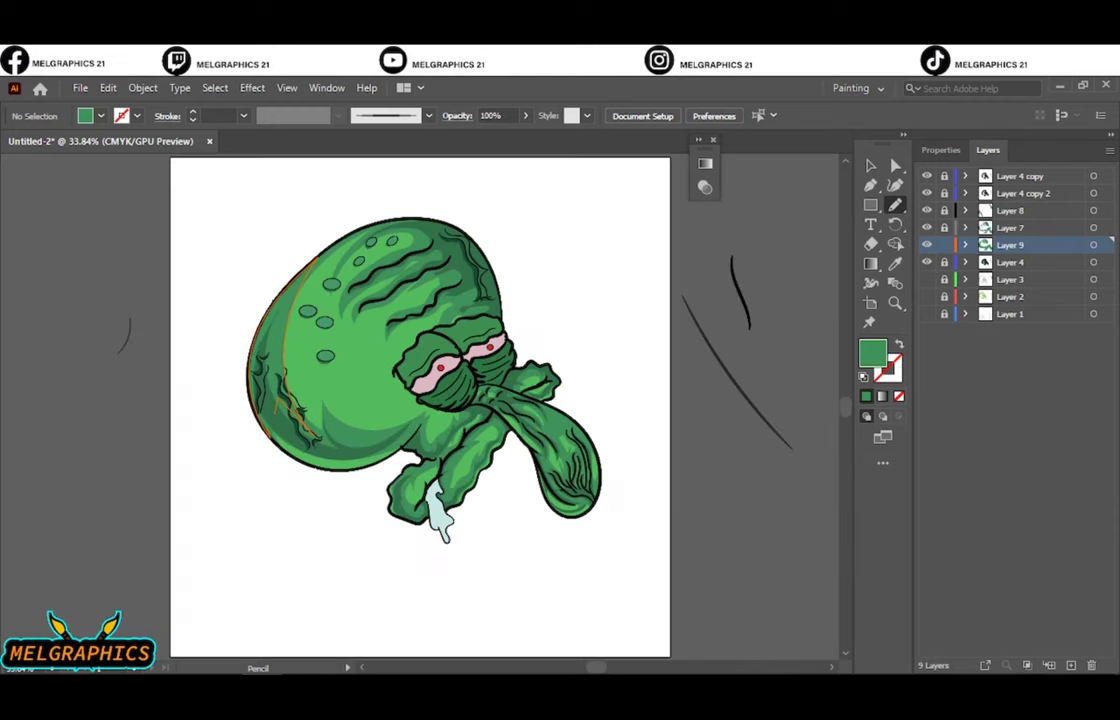
key(v)
key(ctrl+equal)
key(n)
drag(335, 322, 369, 287)
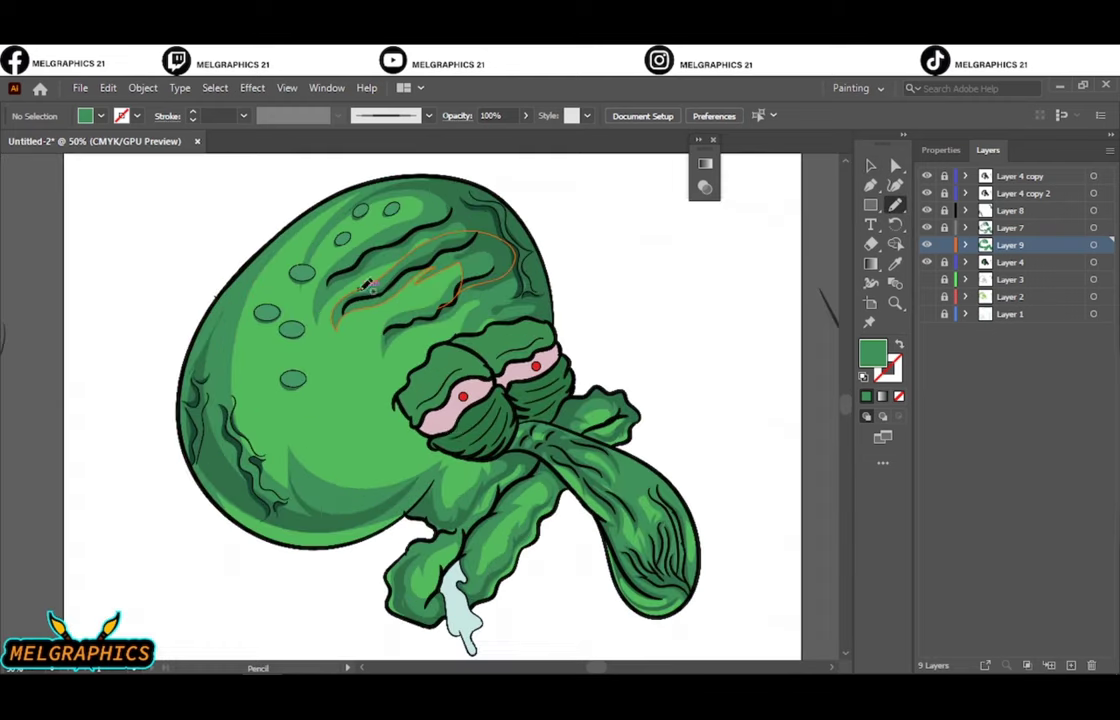
drag(326, 233, 330, 236)
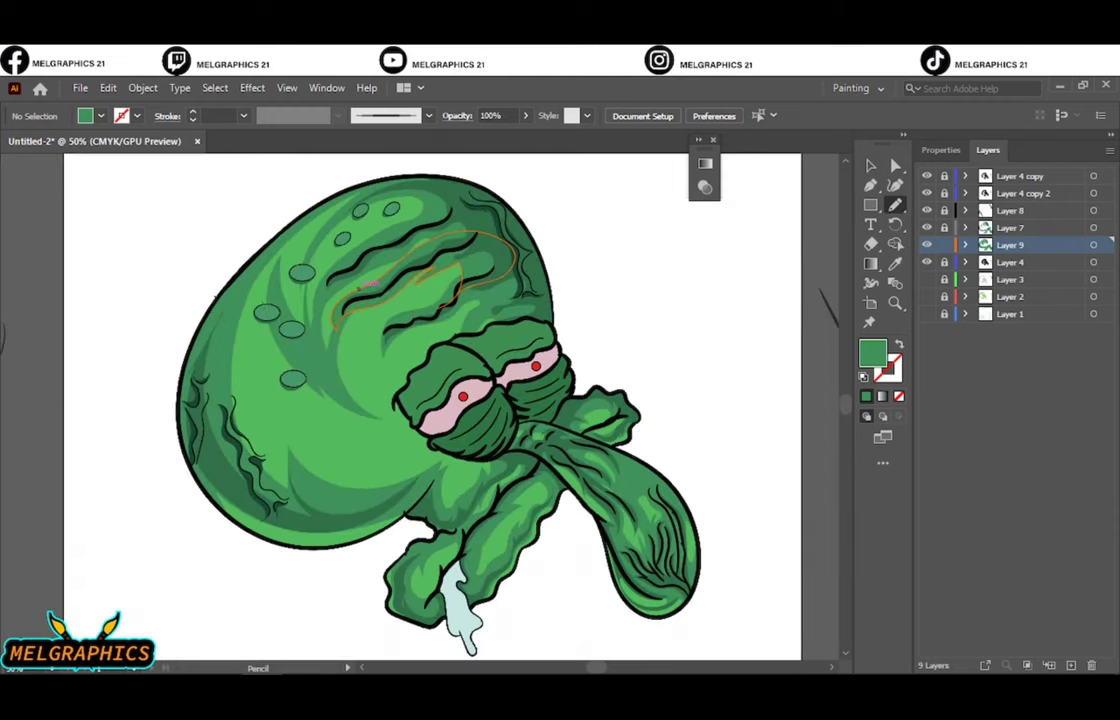
key(ctrl+0)
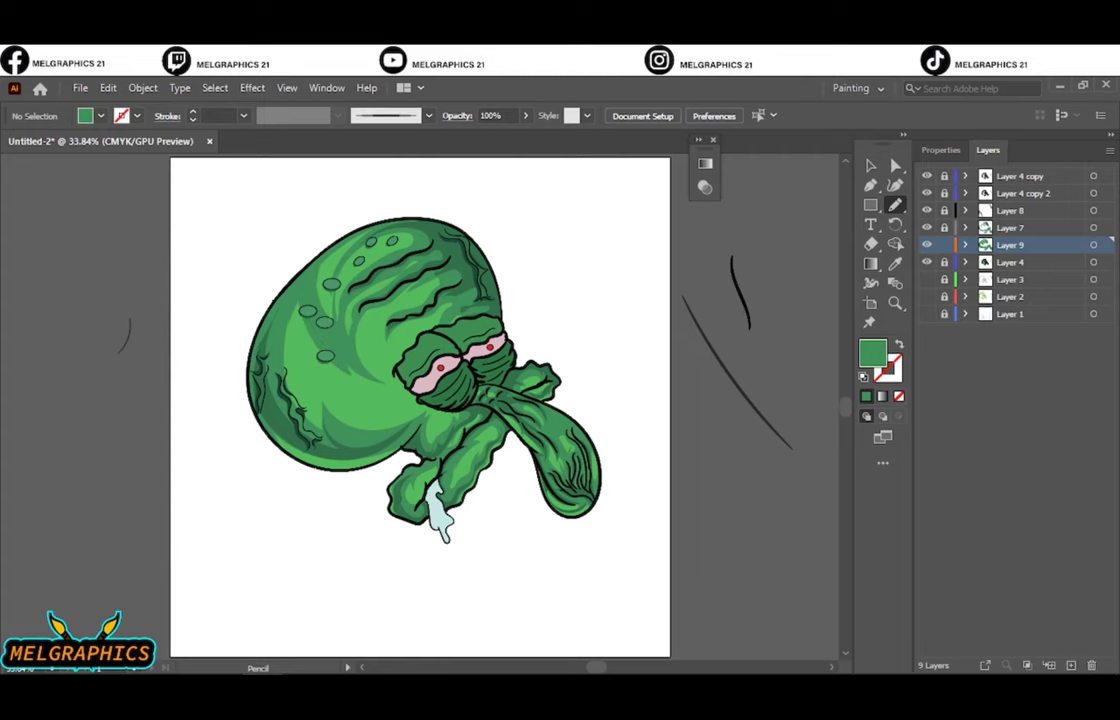
Step: Add a new layer and set the fill to light green #8FDB77
key(i)
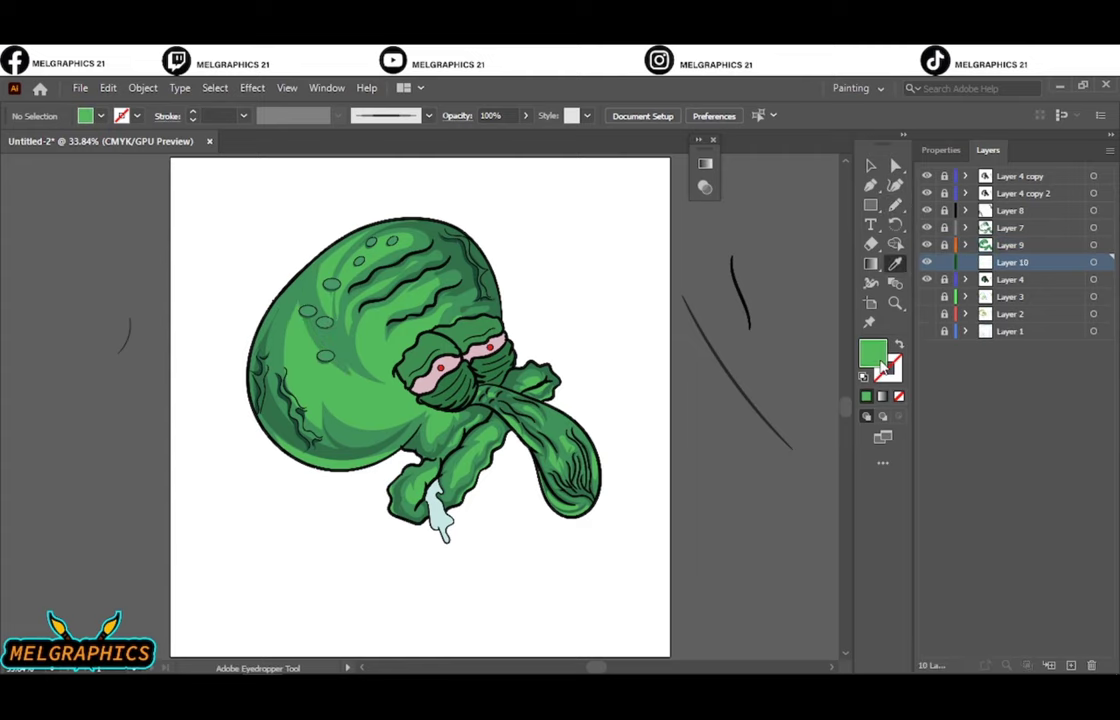
double_click(872, 352)
click(1024, 279)
key(ctrl+1)
key(n)
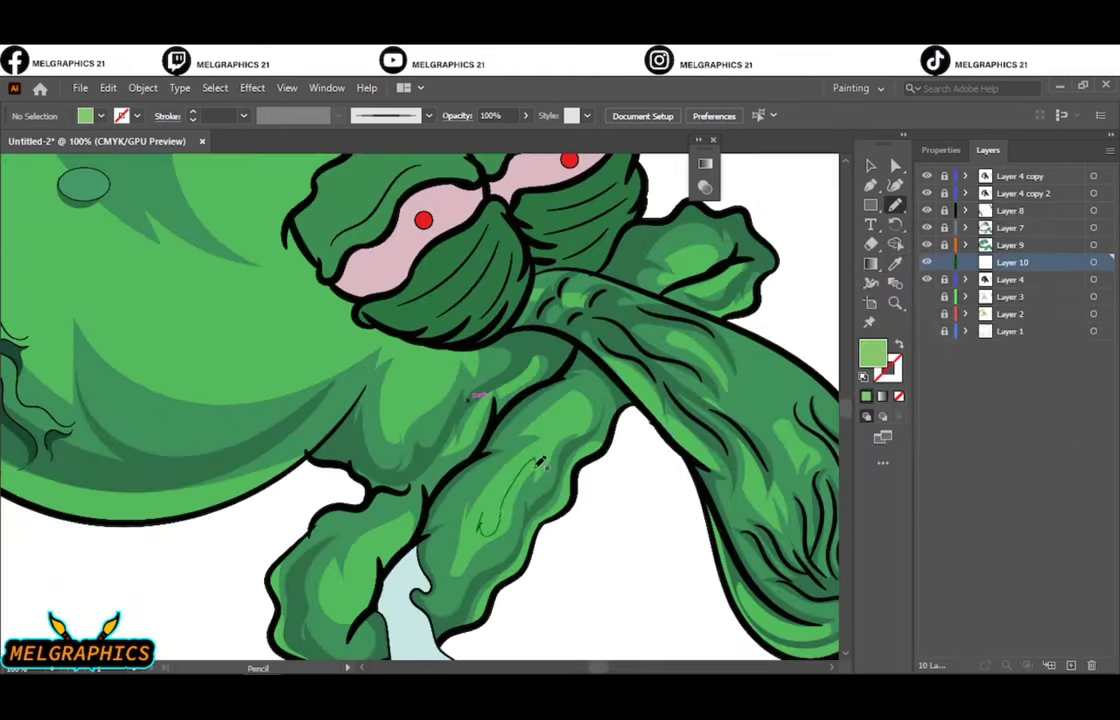
key(ctrl+0)
key(ctrl+1)
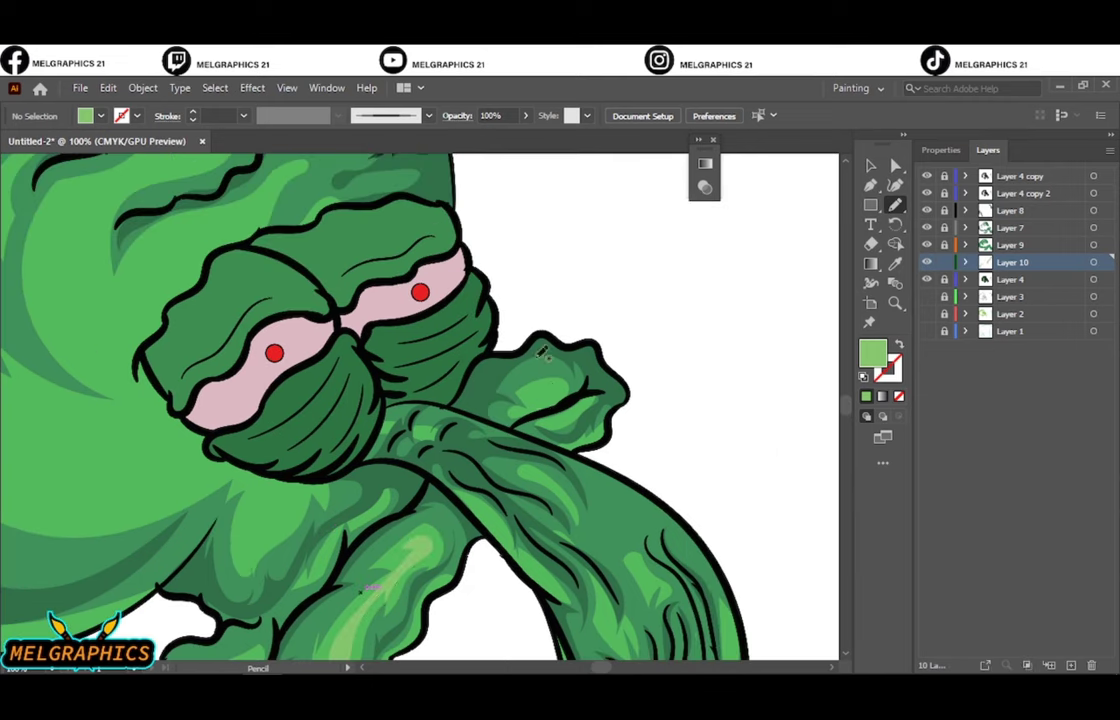
Step: Zoom and pan around the head, face and eyes to inspect the artwork
scroll(425, 460, left, 5)
scroll(342, 437, left, 1)
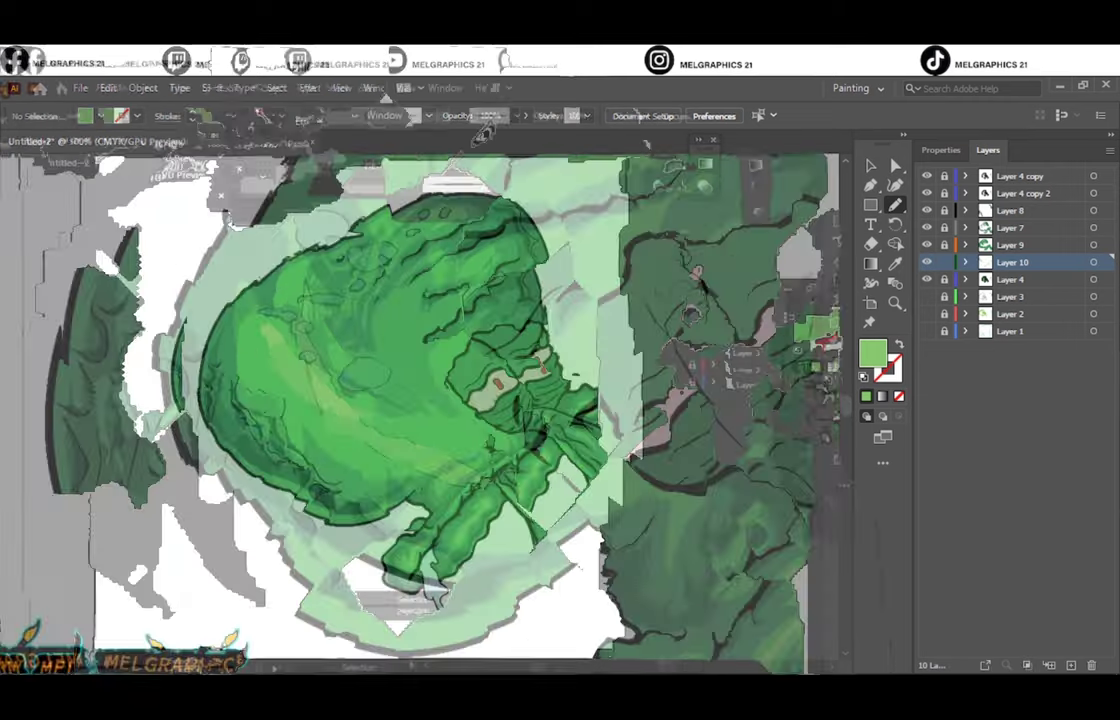
key(ctrl+minus)
key(ctrl+minus)
key(ctrl+plus)
key(ctrl+plus)
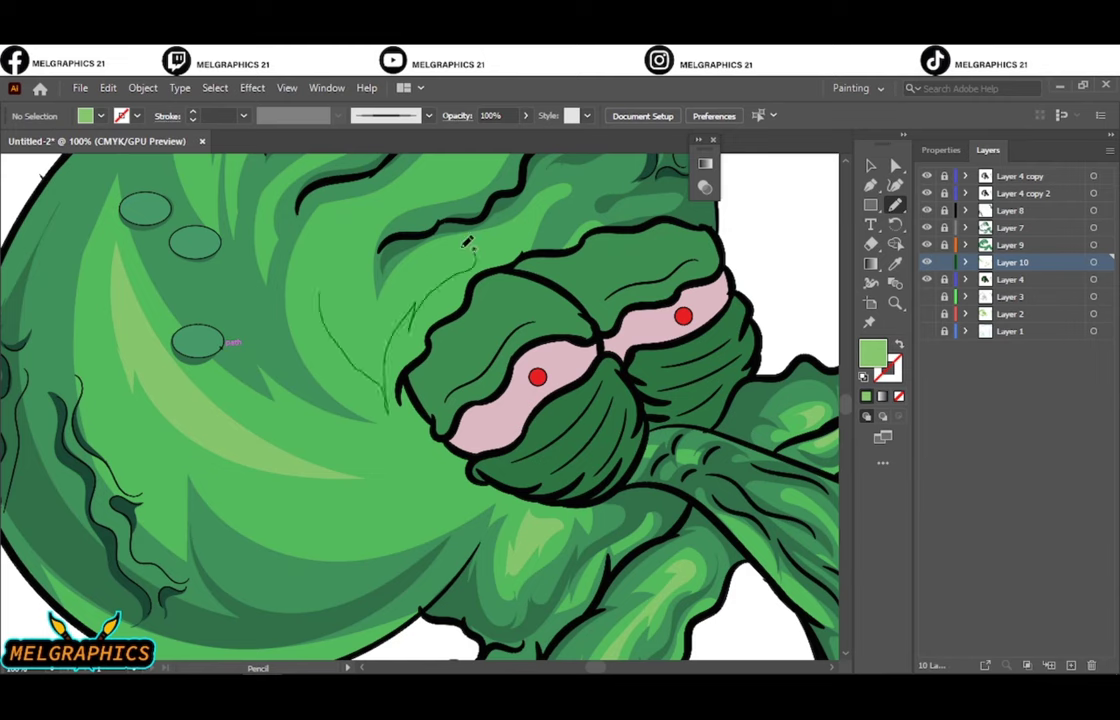
key(ctrl+0)
key(ctrl+1)
scroll(380, 300, up, 3)
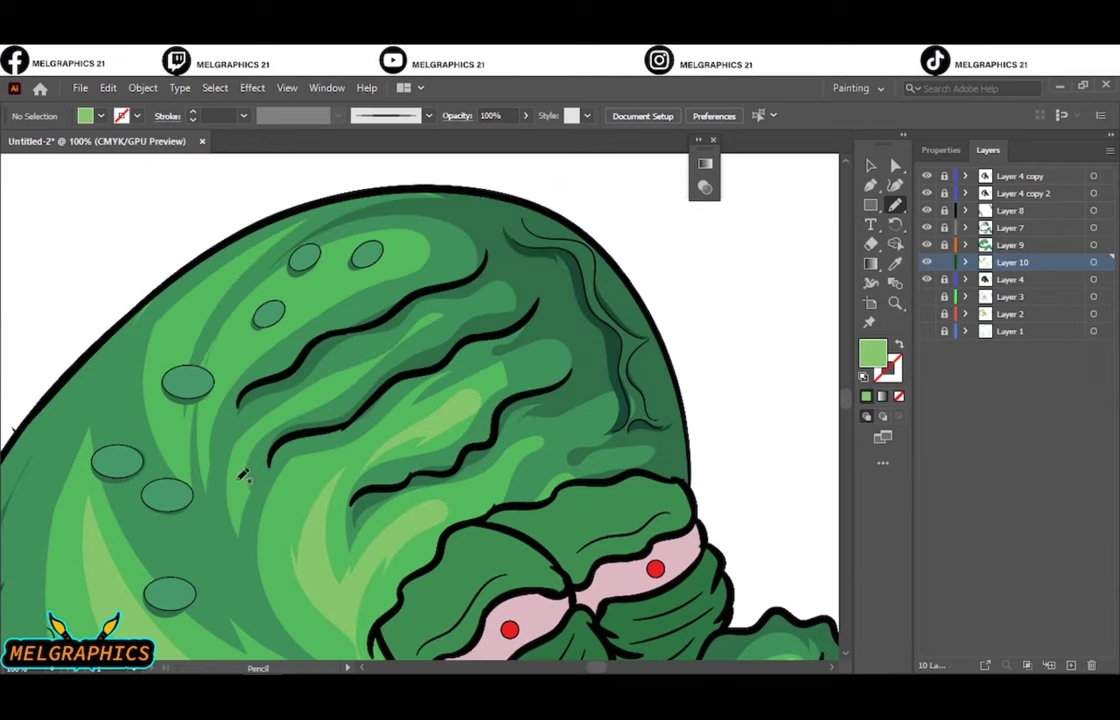
key(ctrl+0)
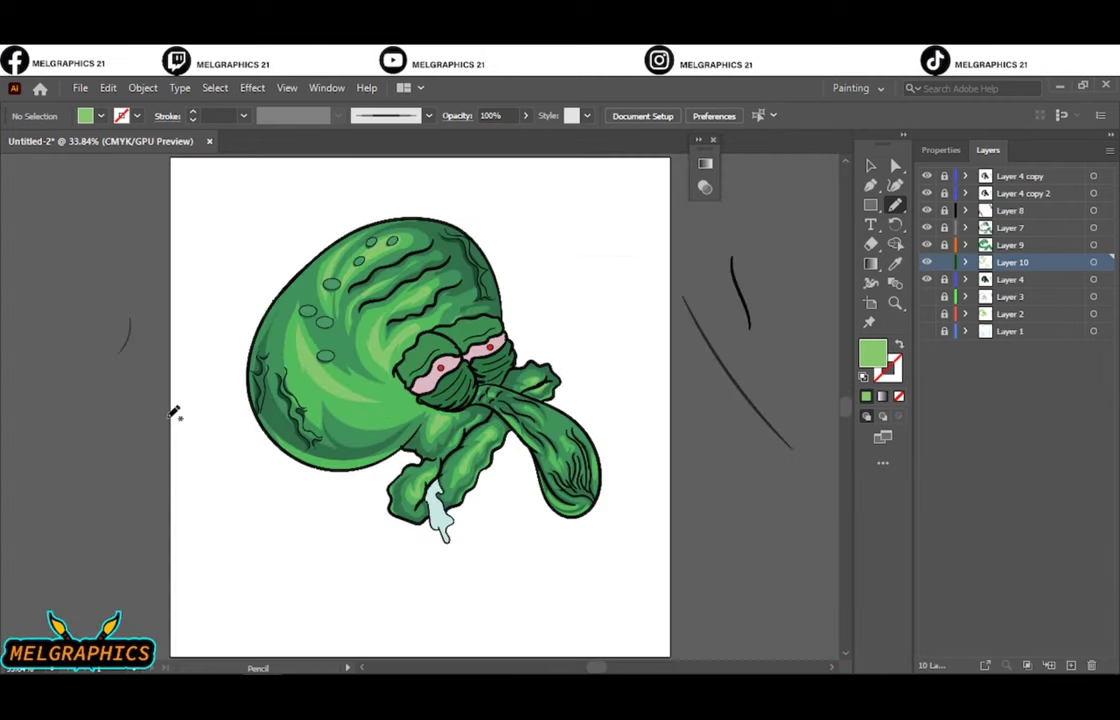
scroll(606, 487, up, 3)
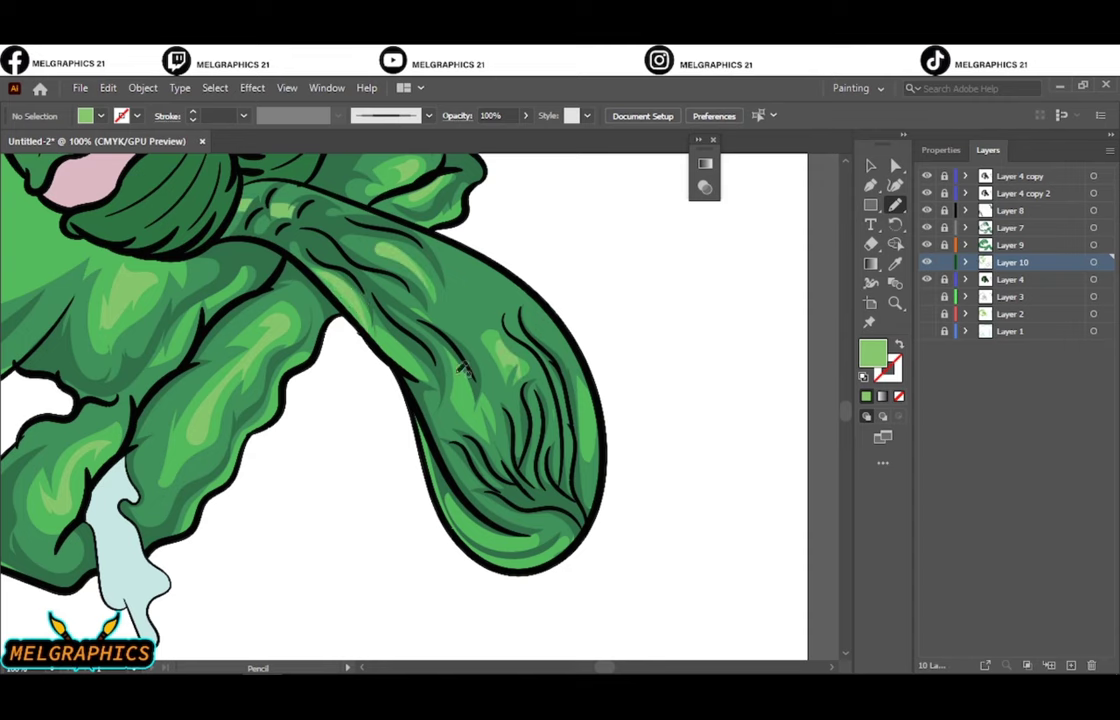
key(ctrl+0)
Step: Reconfirm the #8FDB77 fill colour, then select and deselect all artwork
double_click(872, 353)
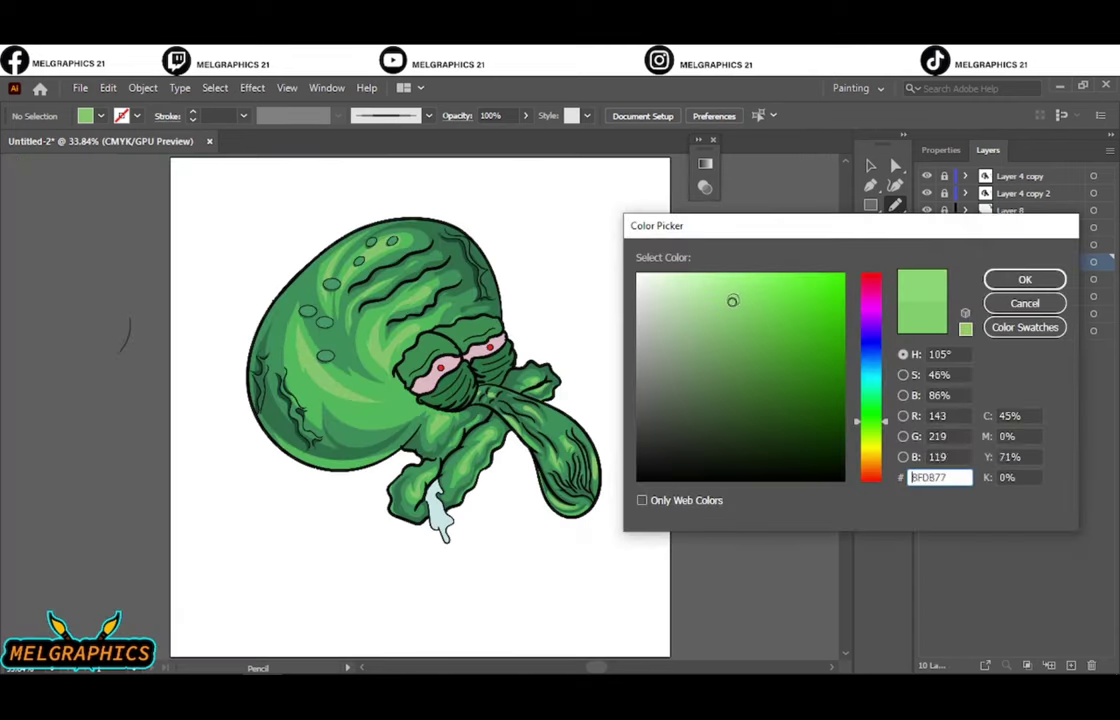
key(Return)
scroll(363, 421, up, 3)
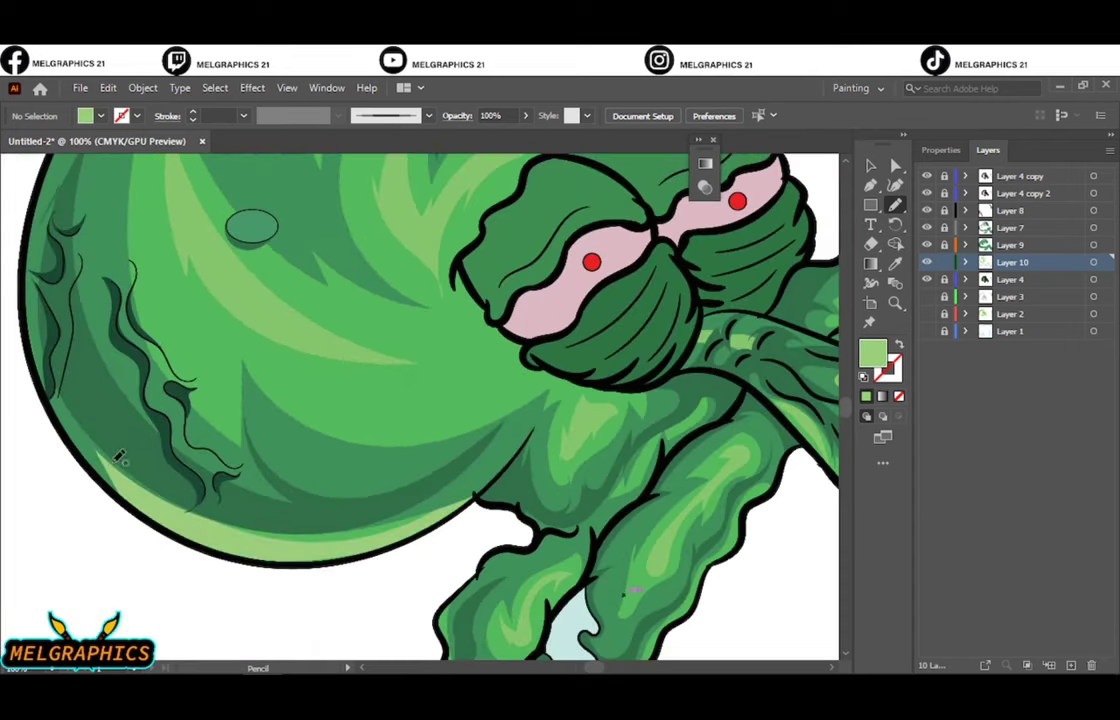
key(ctrl+0)
key(ctrl+a)
key(ctrl+shift+a)
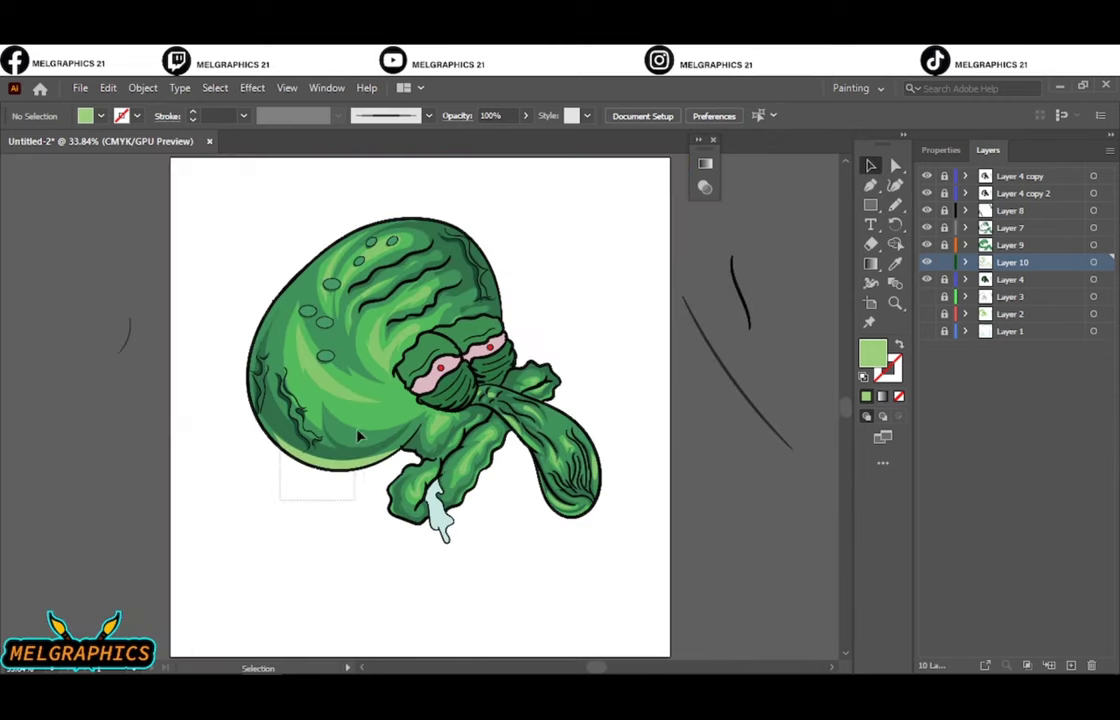
Step: Recolor the crescent under the head to brightness 100 and saturation 20
click(335, 450)
click(108, 87)
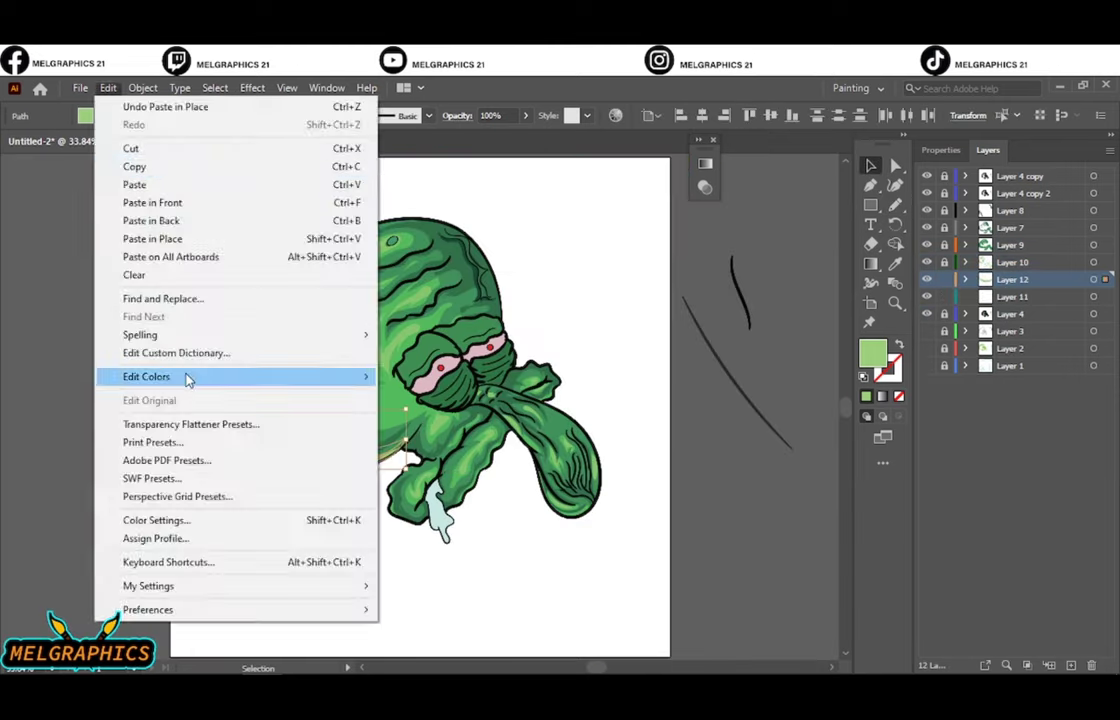
click(420, 400)
drag(733, 538, 745, 538)
drag(690, 511, 675, 511)
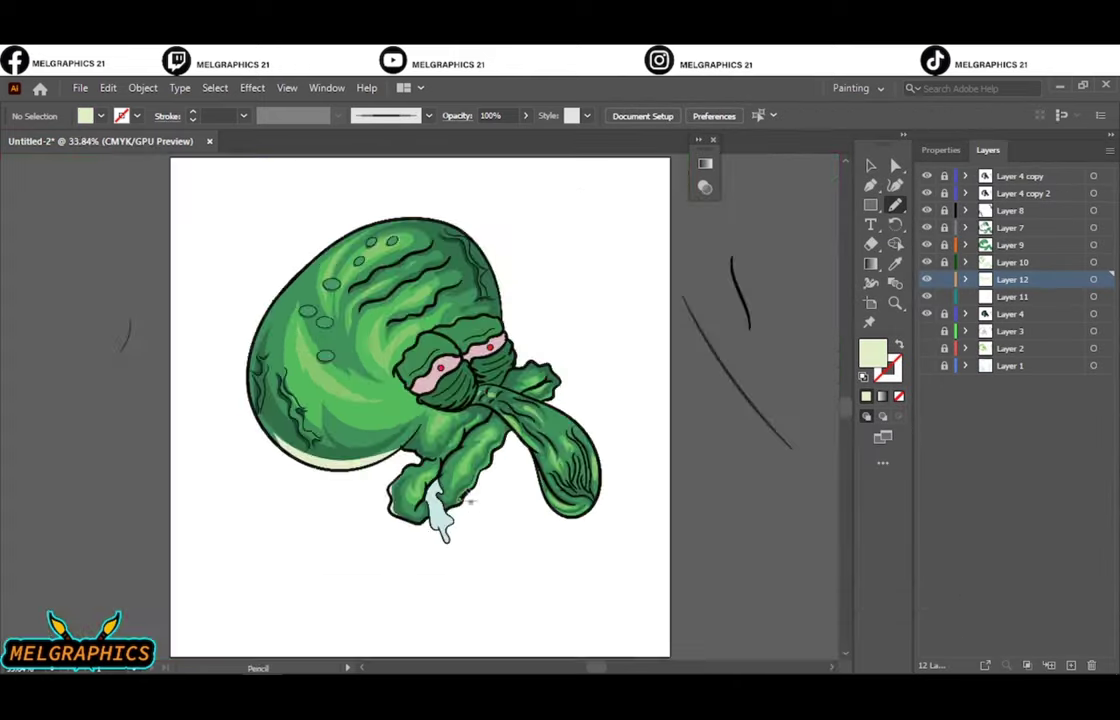
Step: Pencil pale highlights along the arm's lower edge and the tentacle tips
scroll(468, 500, up, 4)
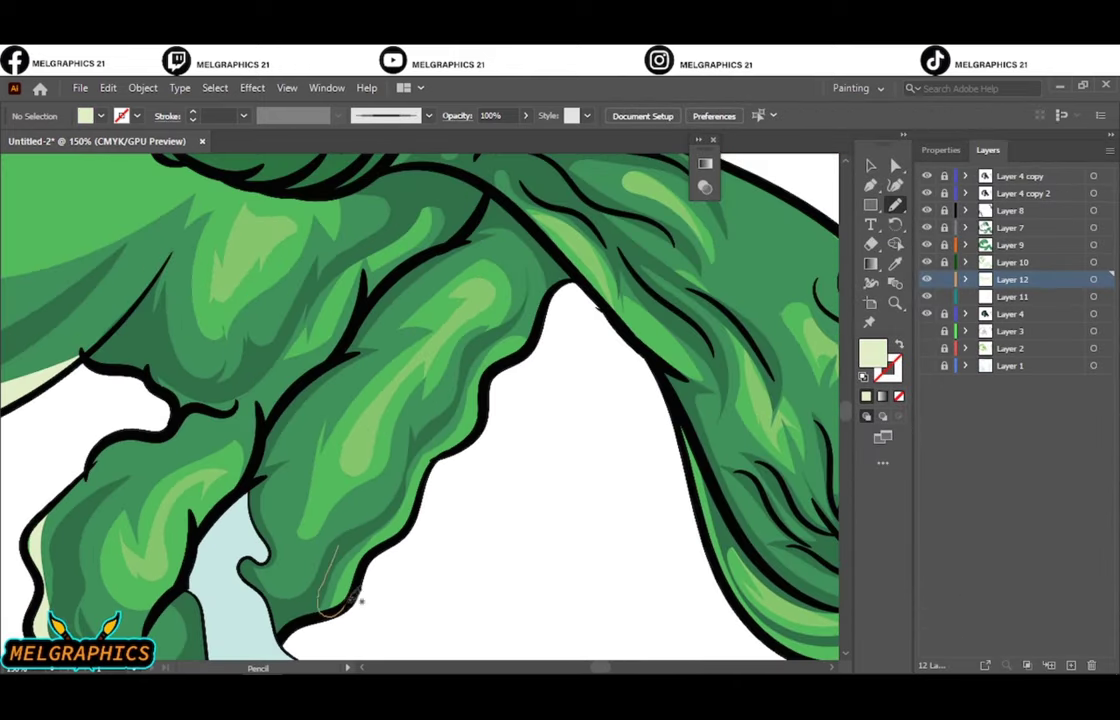
drag(467, 383, 345, 545)
drag(402, 490, 378, 502)
scroll(455, 380, down, 3)
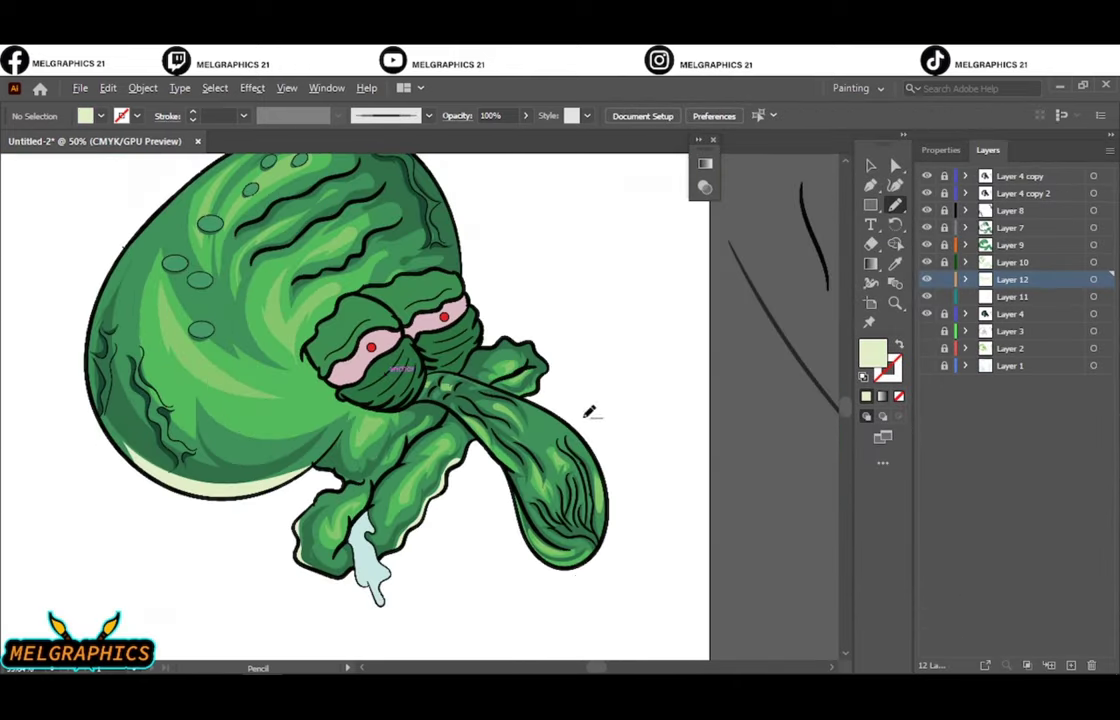
scroll(592, 408, up, 4)
drag(318, 232, 605, 540)
drag(358, 285, 362, 290)
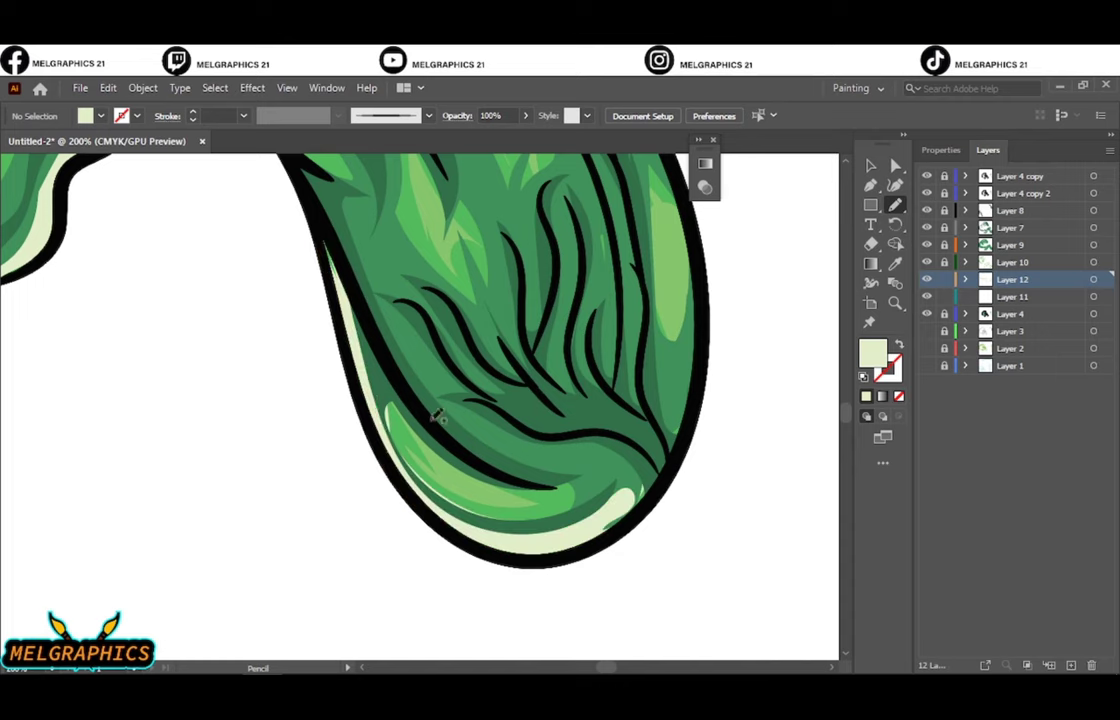
scroll(432, 412, down, 3)
scroll(432, 507, up, 4)
drag(325, 570, 432, 507)
key(ctrl+0)
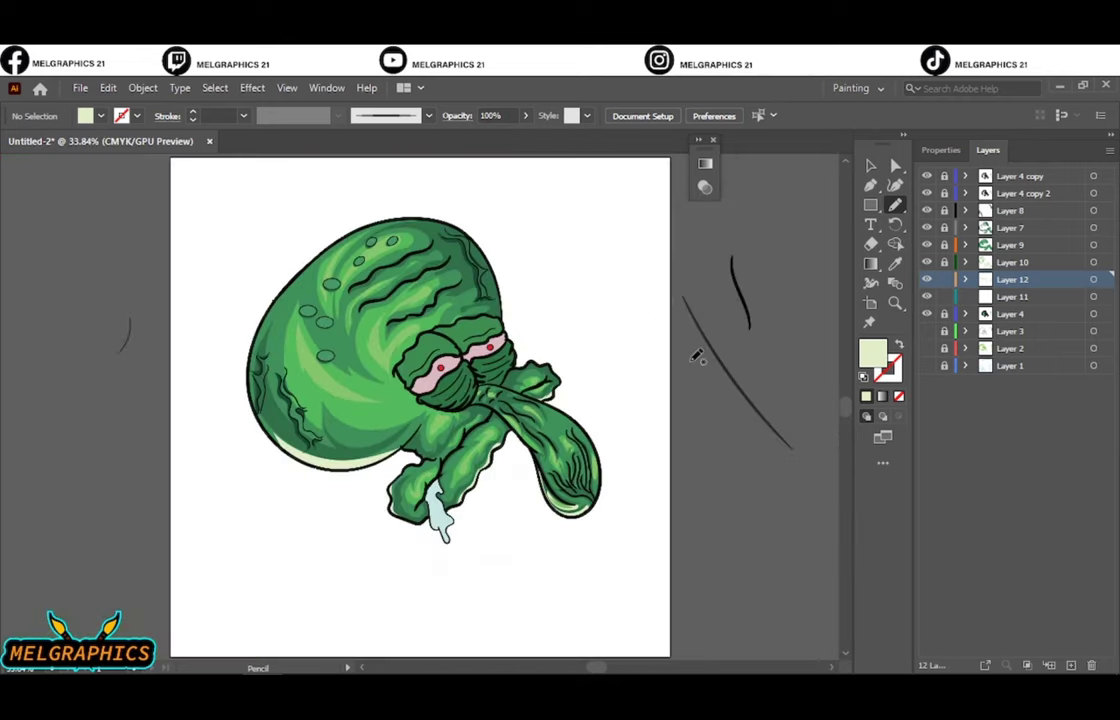
scroll(568, 476, up, 4)
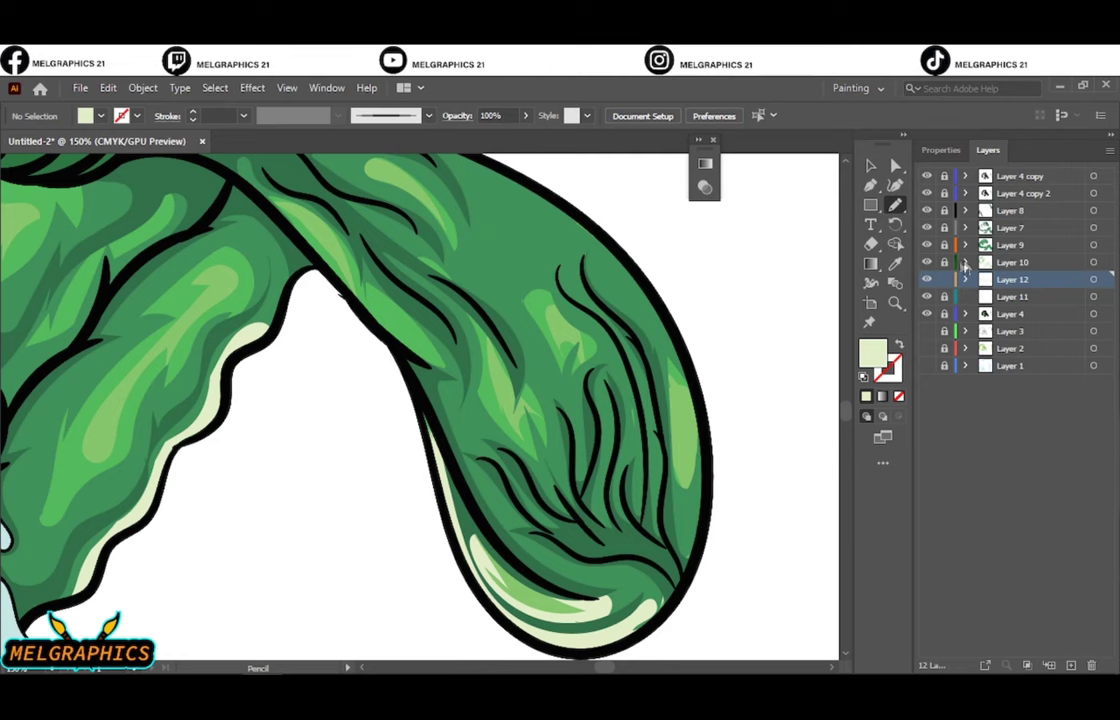
Step: Move Layer 12 above Layer 10 in the Layers panel
drag(1012, 281, 1012, 257)
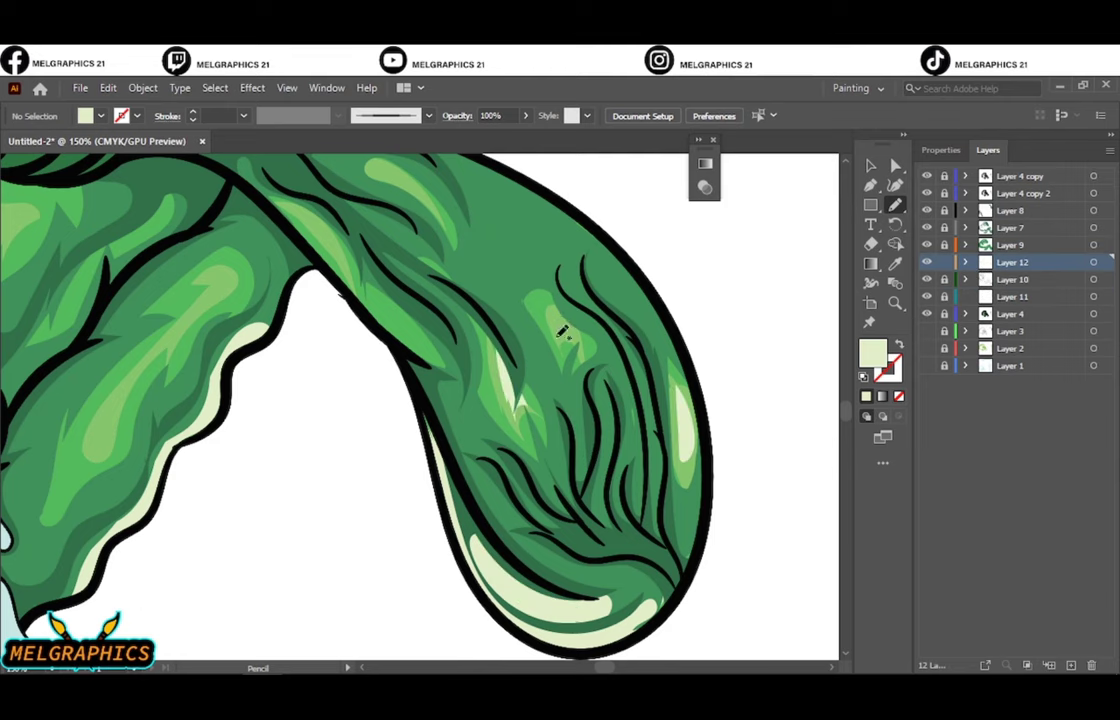
scroll(562, 332, down, 4)
scroll(317, 370, up, 4)
scroll(317, 370, down, 1)
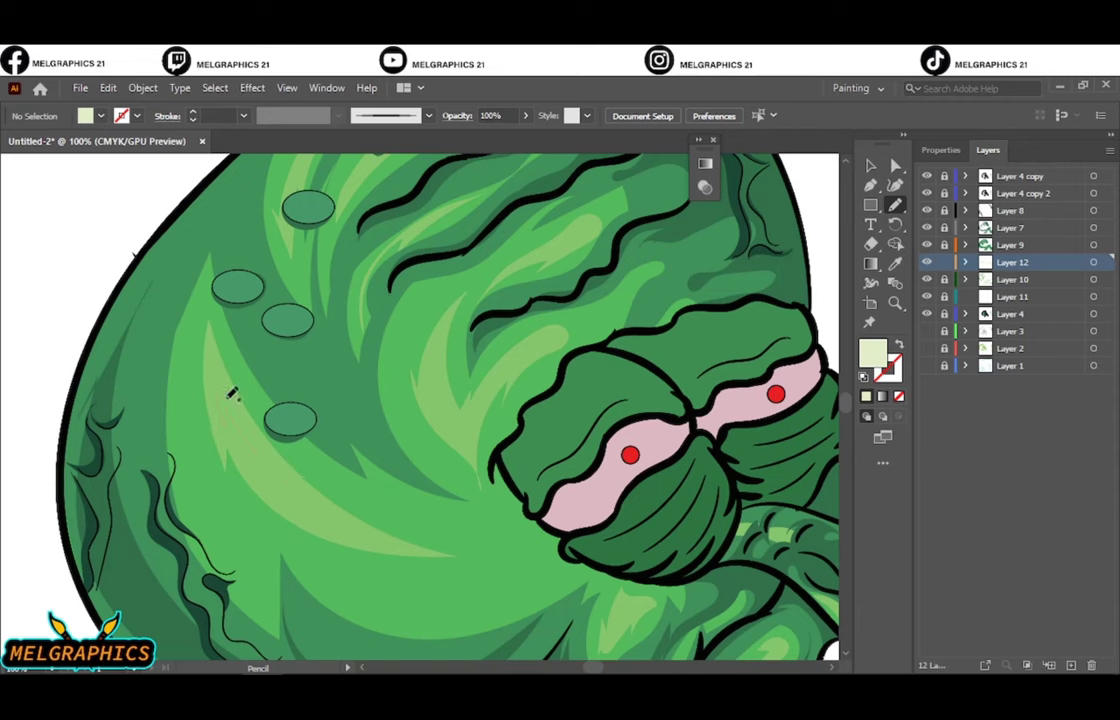
Step: Create Layer 13, draw a head highlight, and recolor it with Recolor Artwork
click(1071, 665)
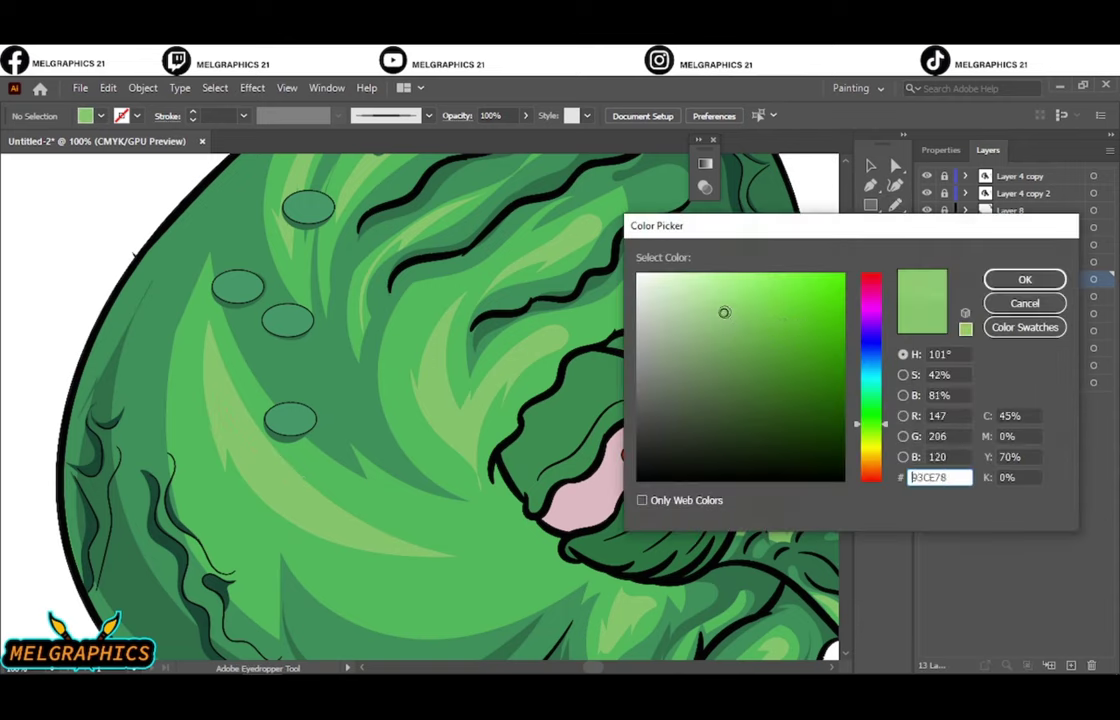
drag(218, 330, 252, 460)
key(ctrl+0)
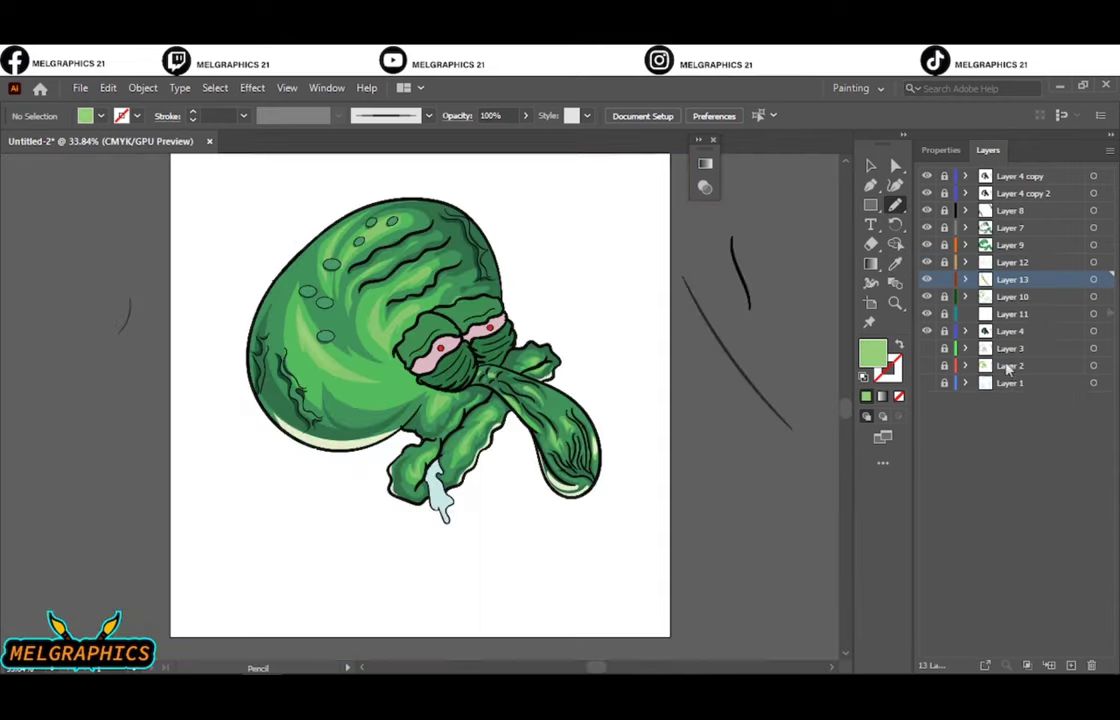
click(108, 88)
click(430, 377)
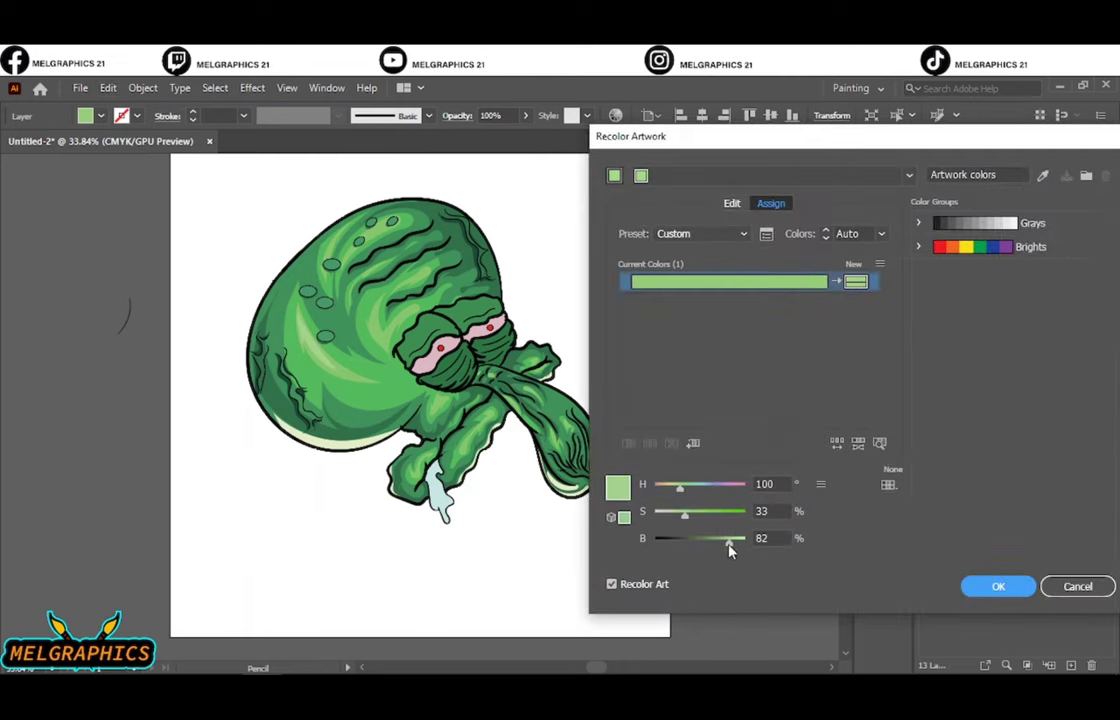
click(970, 593)
Step: Draw another head highlight, then delete Layer 13 and undo the deletion
key(ctrl+1)
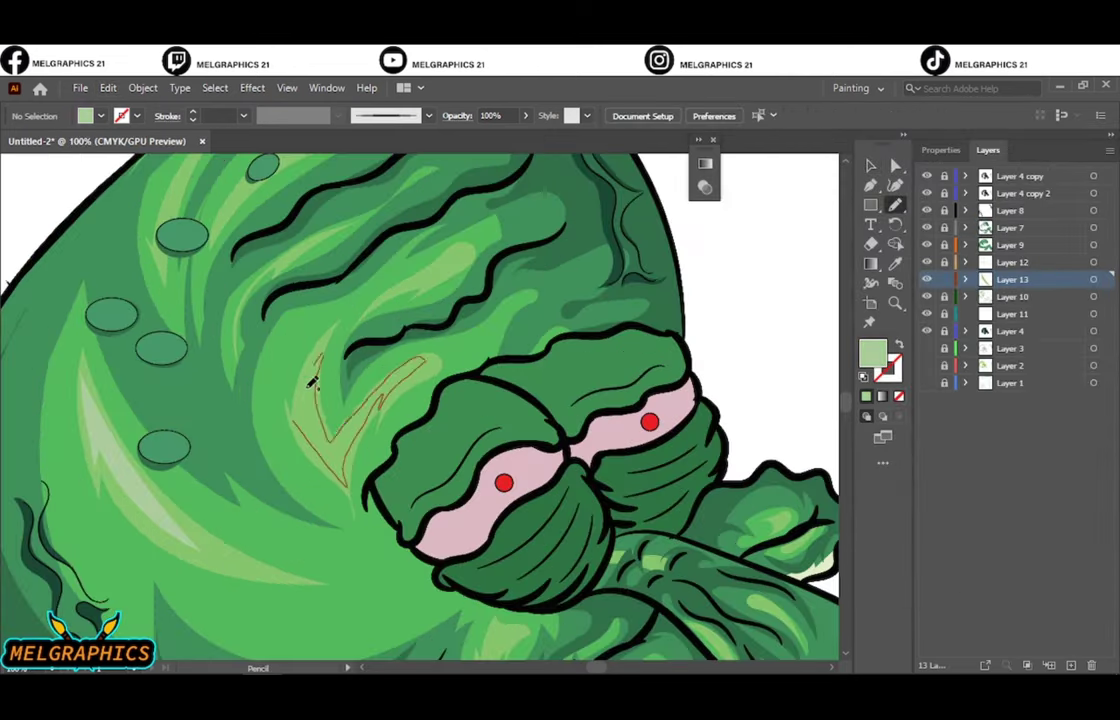
drag(345, 485, 312, 382)
scroll(250, 360, up, 3)
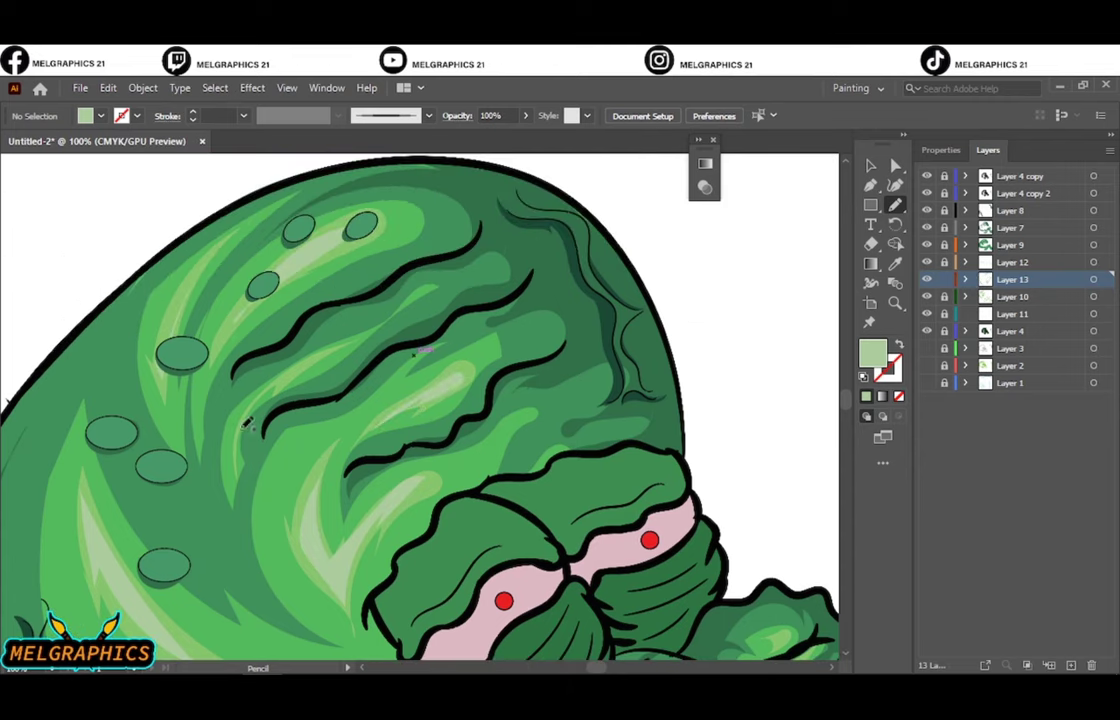
key(ctrl+0)
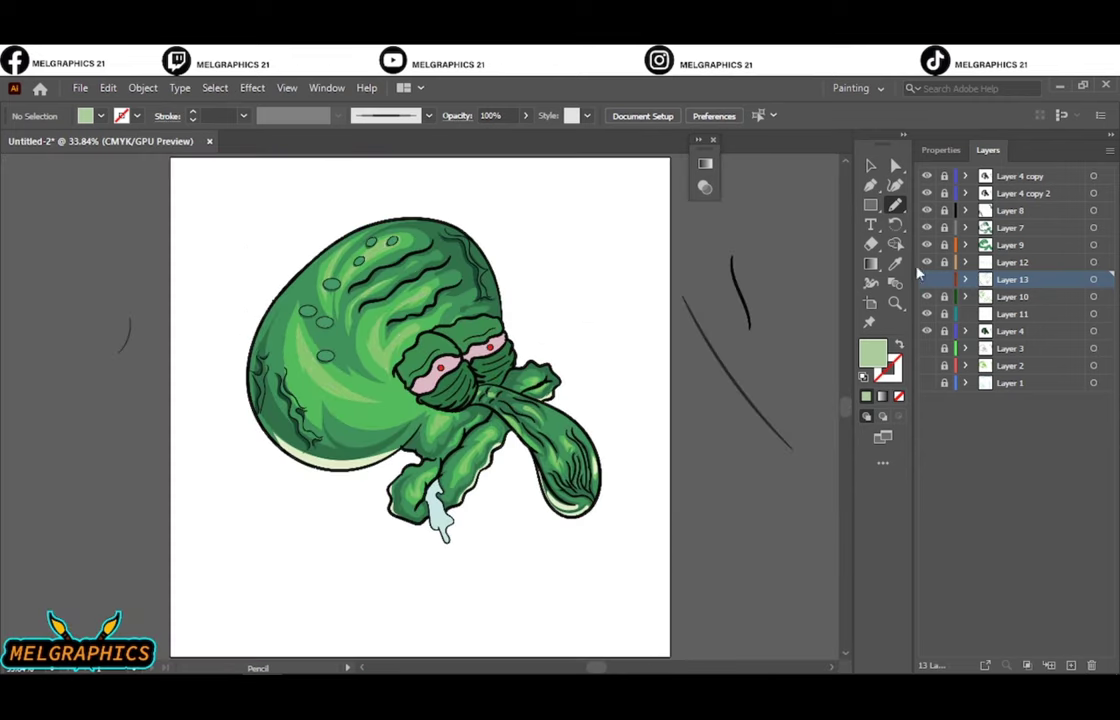
click(1091, 665)
click(612, 402)
key(ctrl+z)
Step: Eyedrop the drool's light blue and darken the fill to a muted teal-grey
key(i)
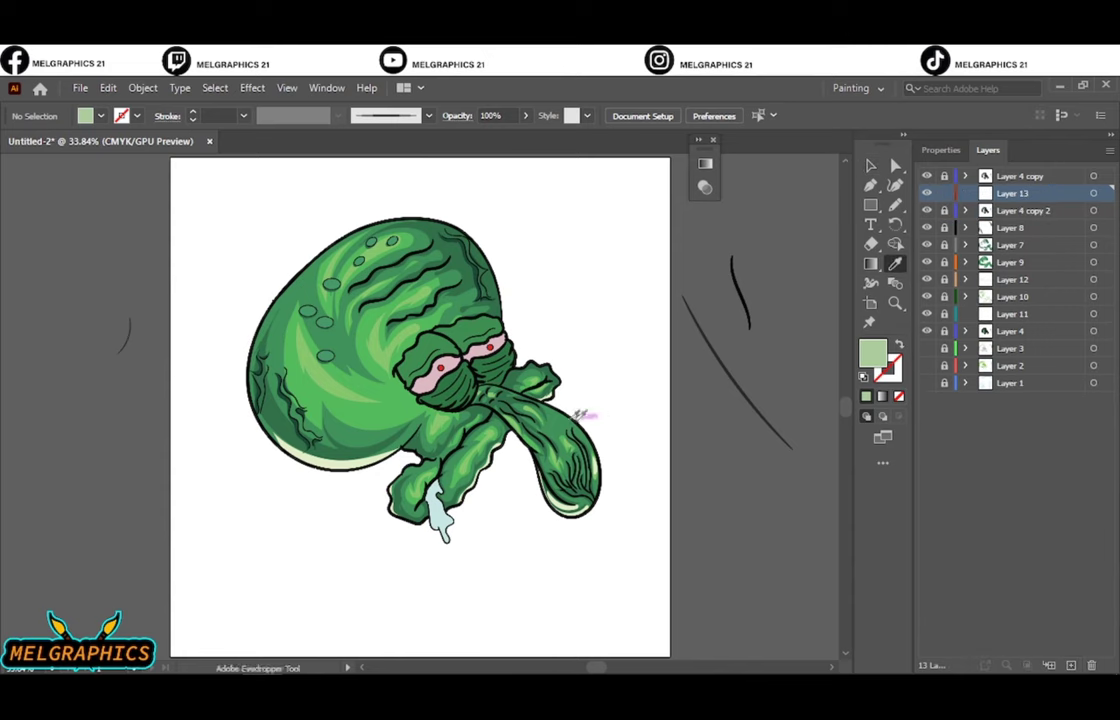
click(440, 515)
scroll(440, 515, up, 5)
double_click(872, 352)
Step: Darken the fill to a muted teal and draw a shadow shape along the drool
click(1012, 283)
key(n)
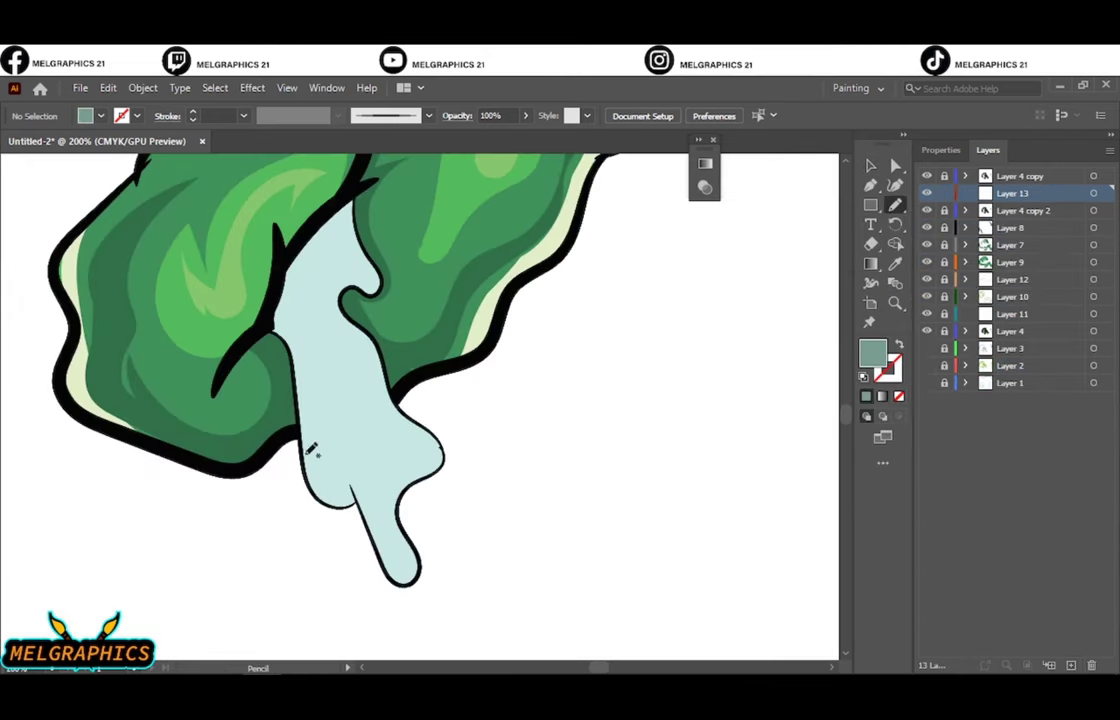
drag(283, 322, 286, 318)
drag(350, 464, 358, 462)
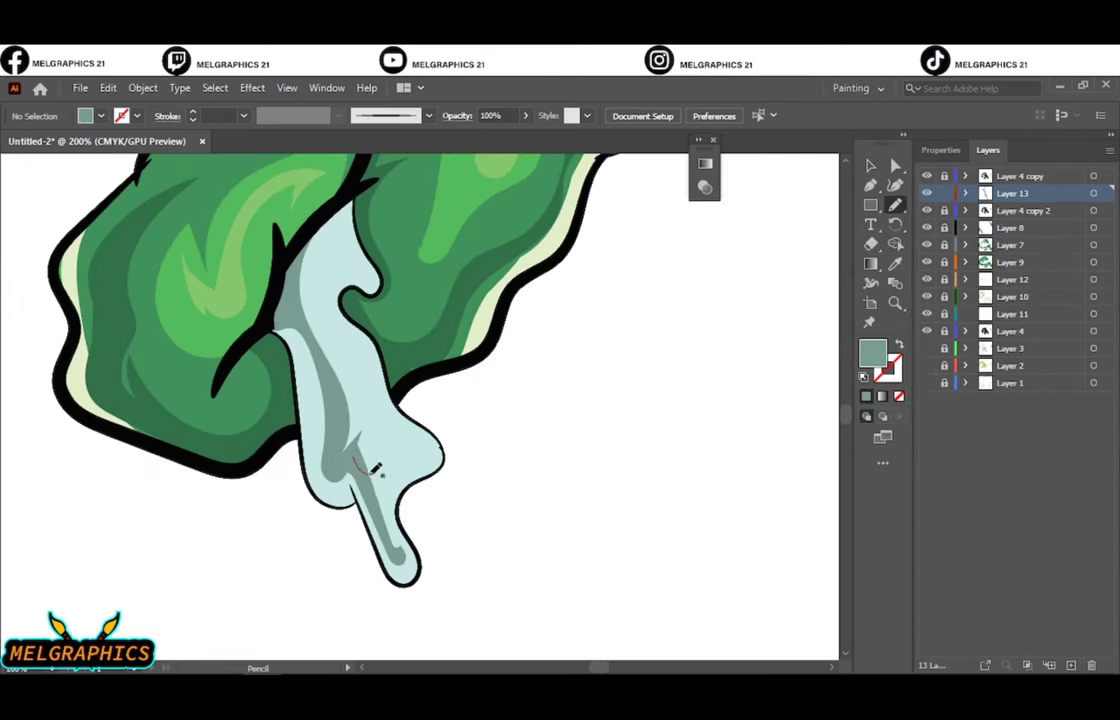
drag(372, 360, 326, 316)
Step: Sample the leaf's dark green as fill and sketch a leaf shadow, undoing the unfinished stroke
key(ctrl+0)
scroll(450, 330, up, 3)
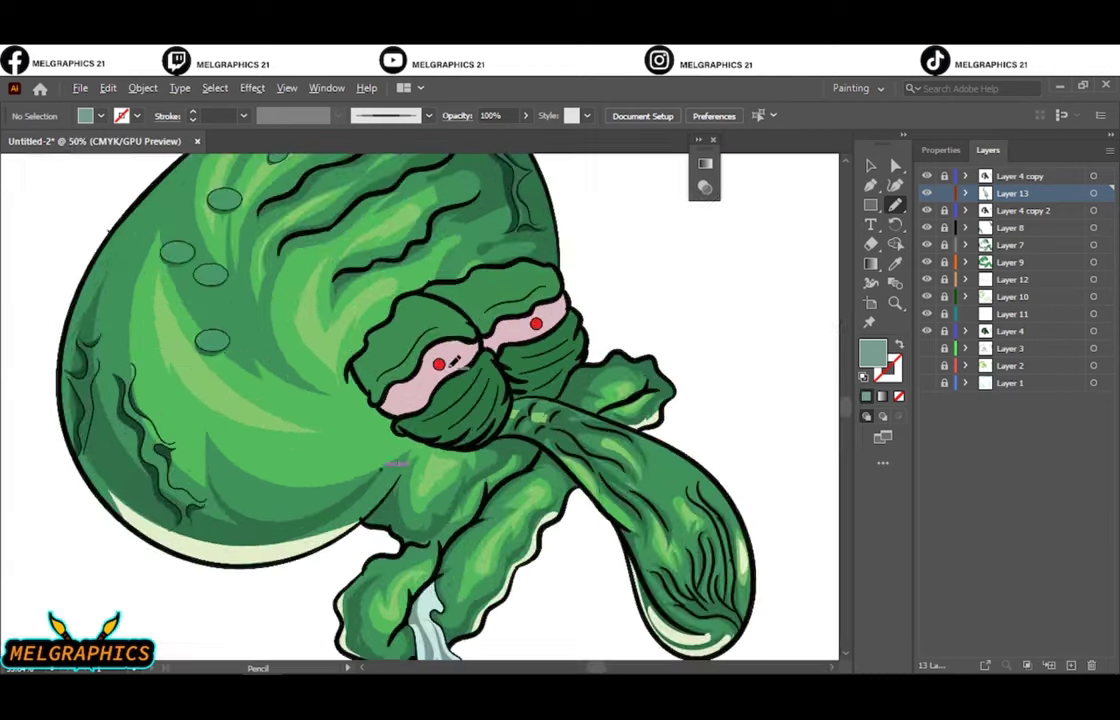
scroll(600, 400, up, 3)
click(702, 412)
double_click(872, 352)
key(Return)
key(n)
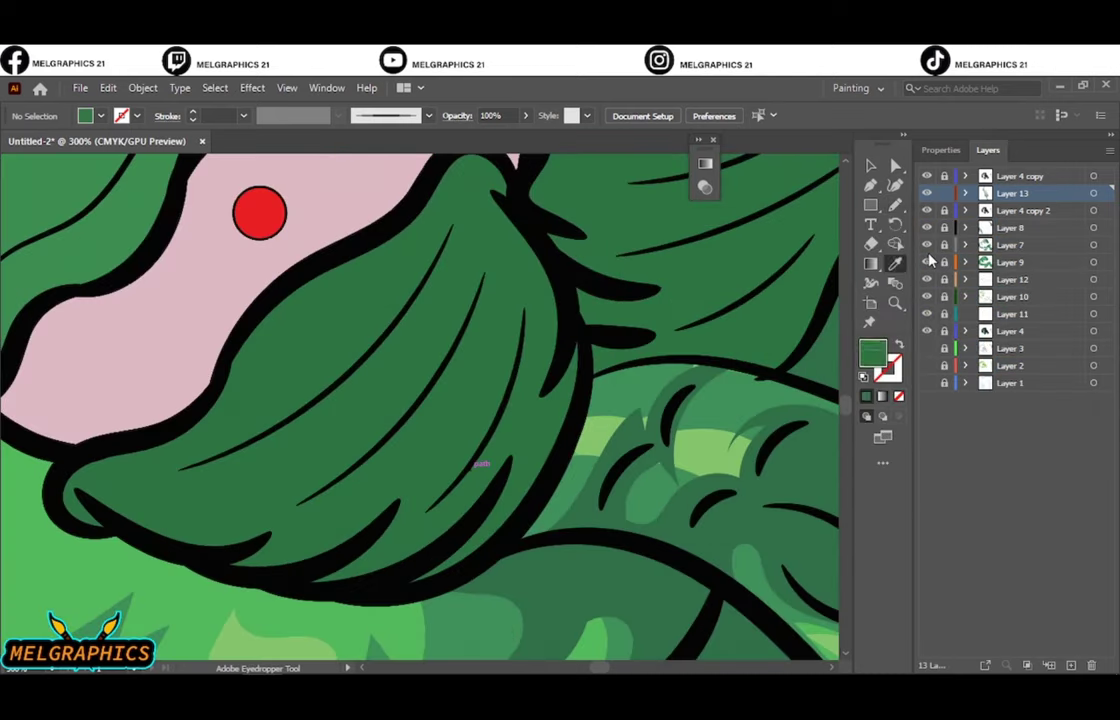
drag(146, 486, 240, 507)
drag(133, 453, 136, 458)
drag(290, 472, 455, 352)
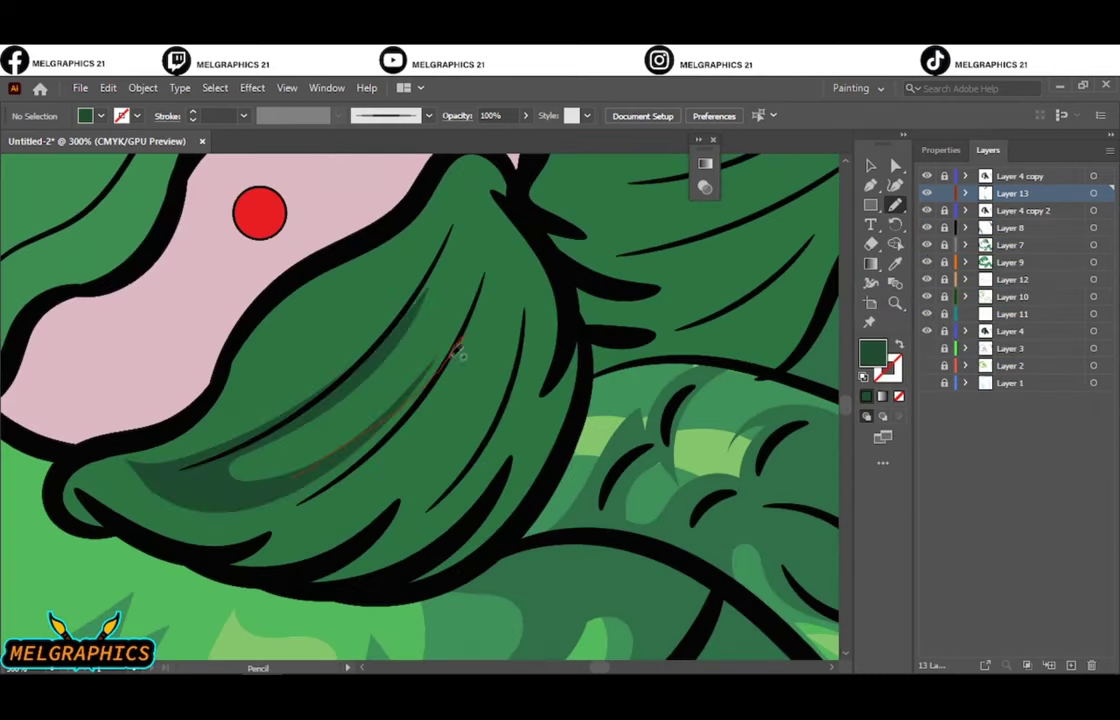
key(ctrl+z)
Step: Draw dark-green shadow bands along the leaf's lower edge, right side and top
drag(386, 470, 340, 472)
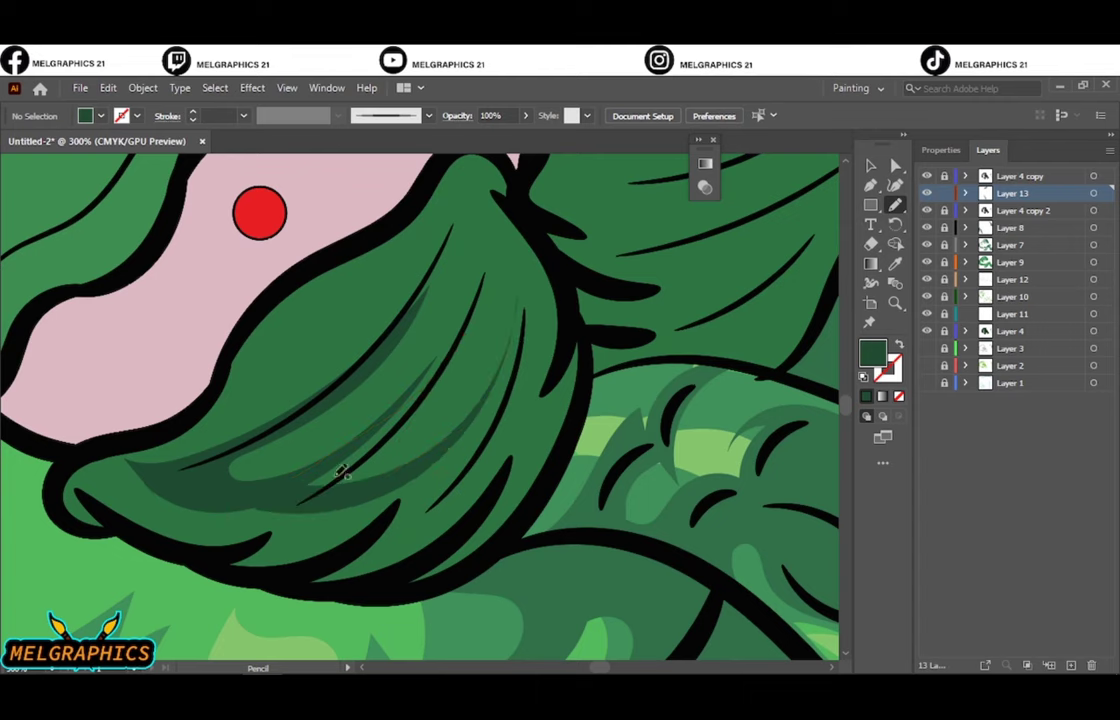
scroll(255, 511, down, 5)
scroll(270, 505, up, 4)
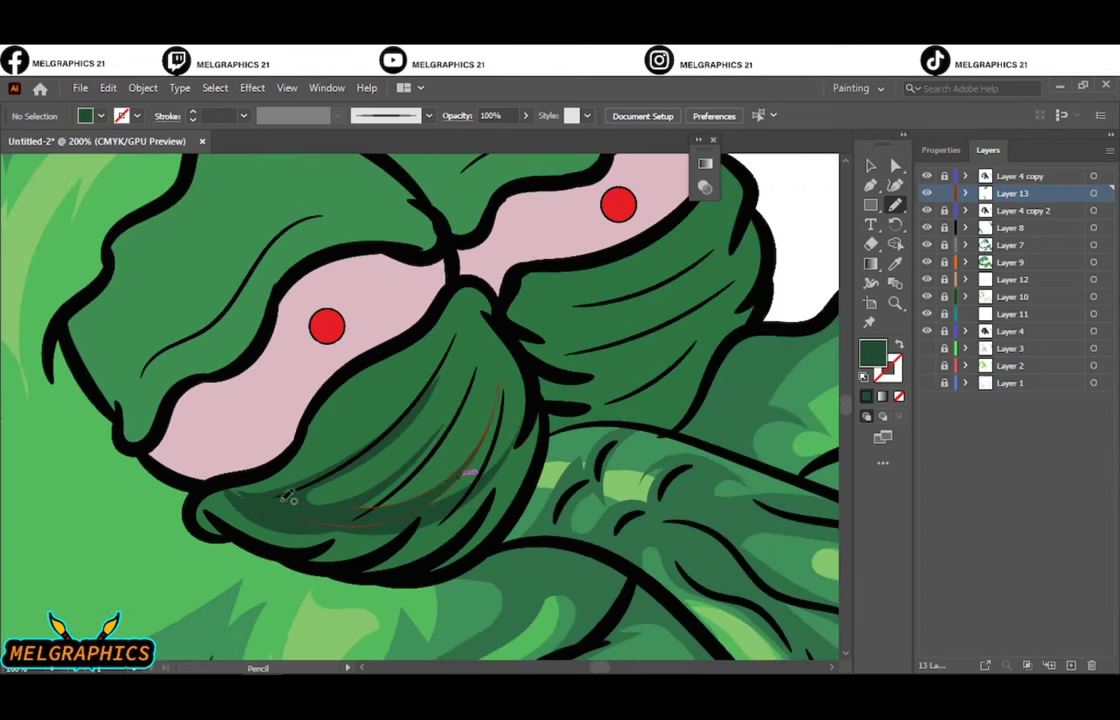
mouse_move(432, 537)
mouse_down()
mouse_move(490, 466)
mouse_move(470, 380)
mouse_up()
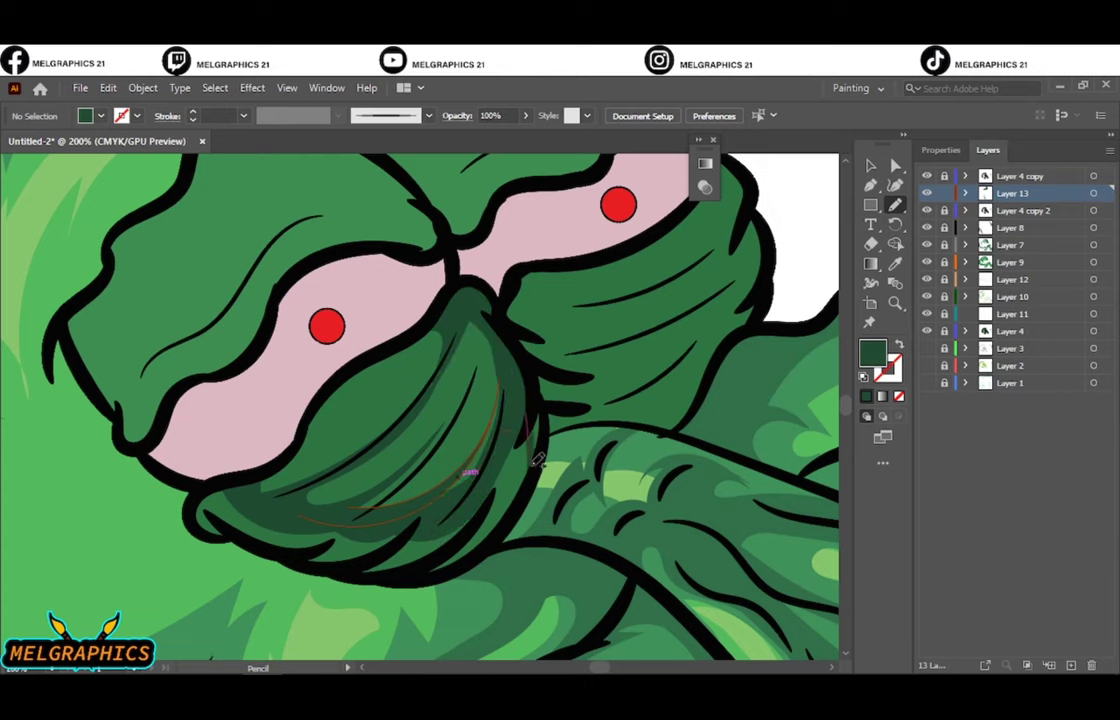
scroll(470, 400, down, 5)
scroll(380, 420, up, 3)
scroll(291, 347, up, 3)
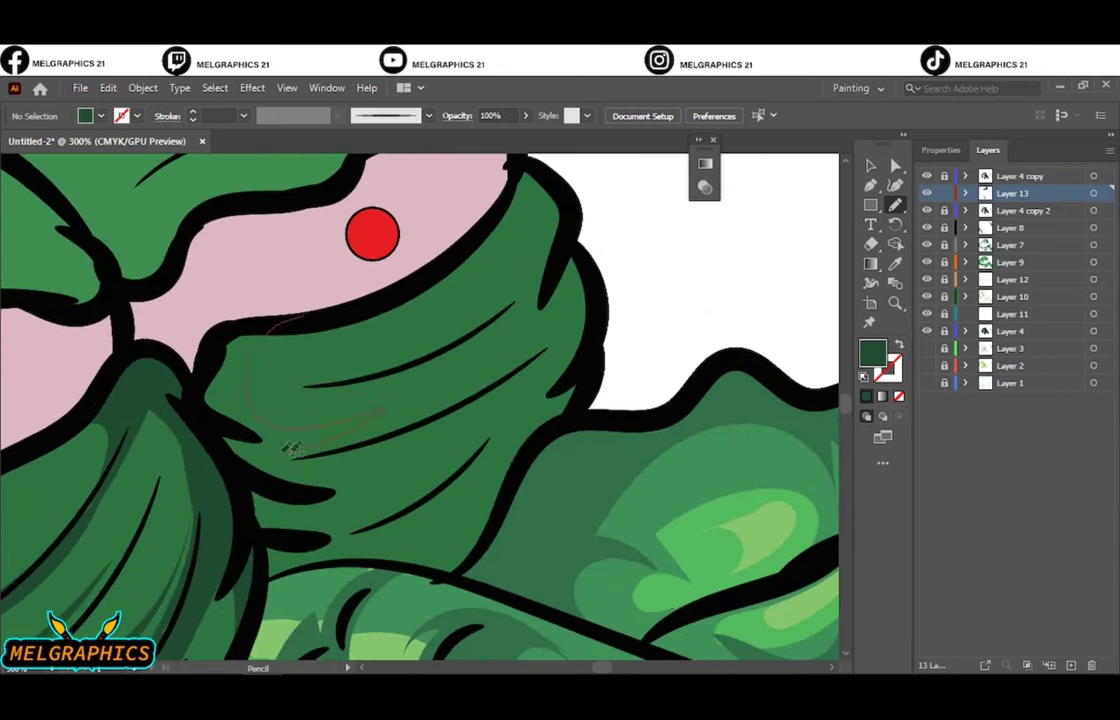
mouse_move(290, 450)
mouse_down()
mouse_move(570, 257)
mouse_move(358, 452)
mouse_up()
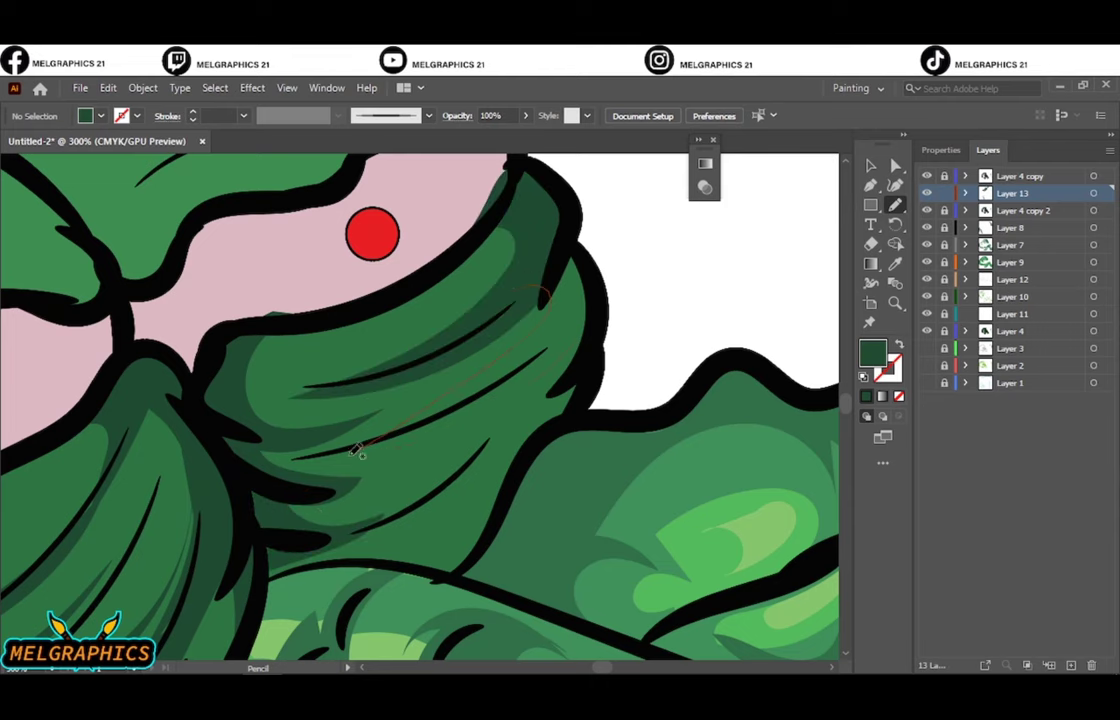
scroll(450, 400, down, 3)
scroll(400, 380, down, 3)
scroll(325, 380, up, 4)
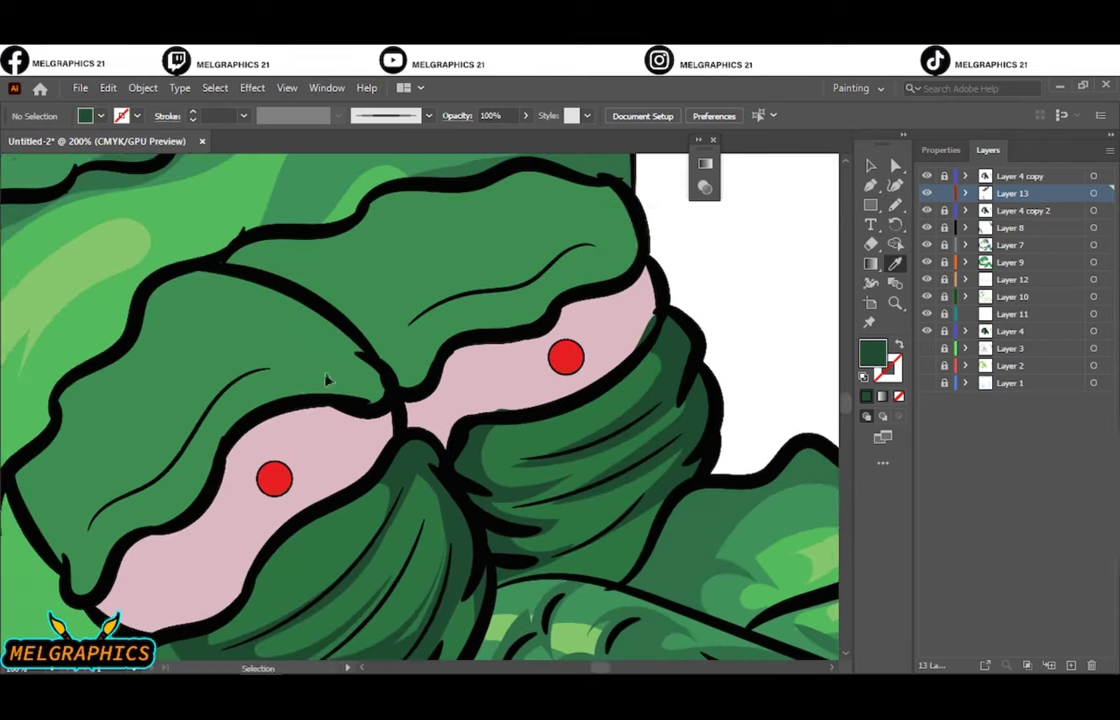
Step: Pick a darker green and draw closed shadow shapes over the left and right eyelids
double_click(872, 352)
click(762, 407)
click(1025, 280)
key(n)
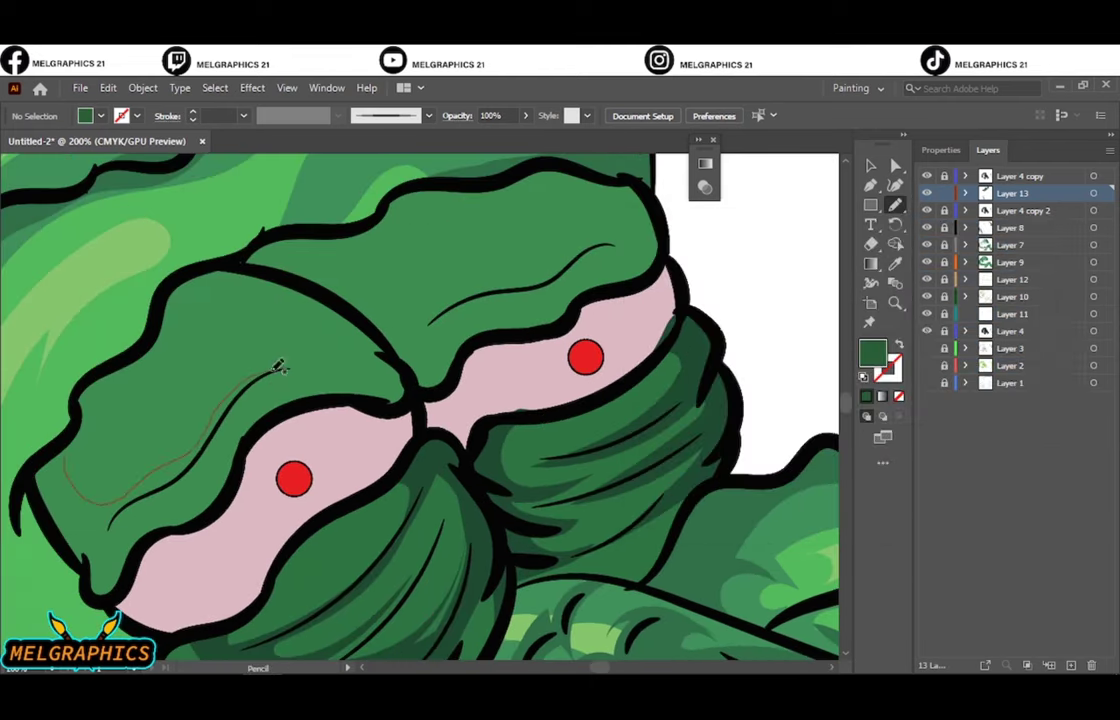
mouse_move(108, 565)
mouse_down()
mouse_move(83, 403)
mouse_move(75, 443)
mouse_up()
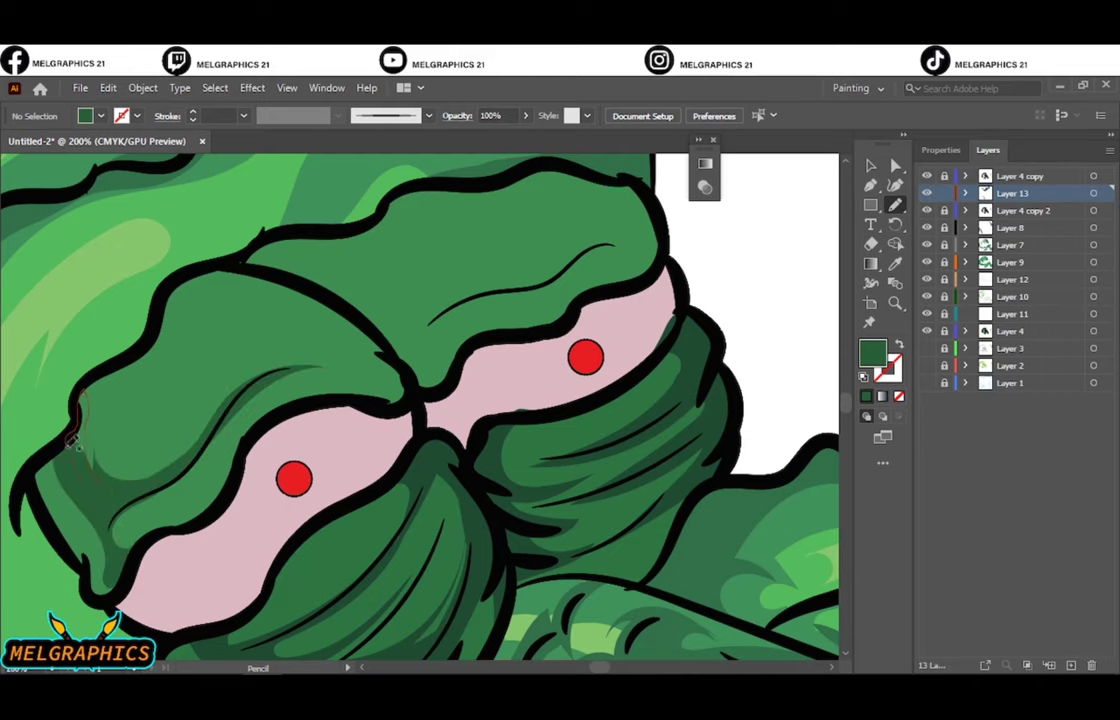
drag(463, 298, 362, 262)
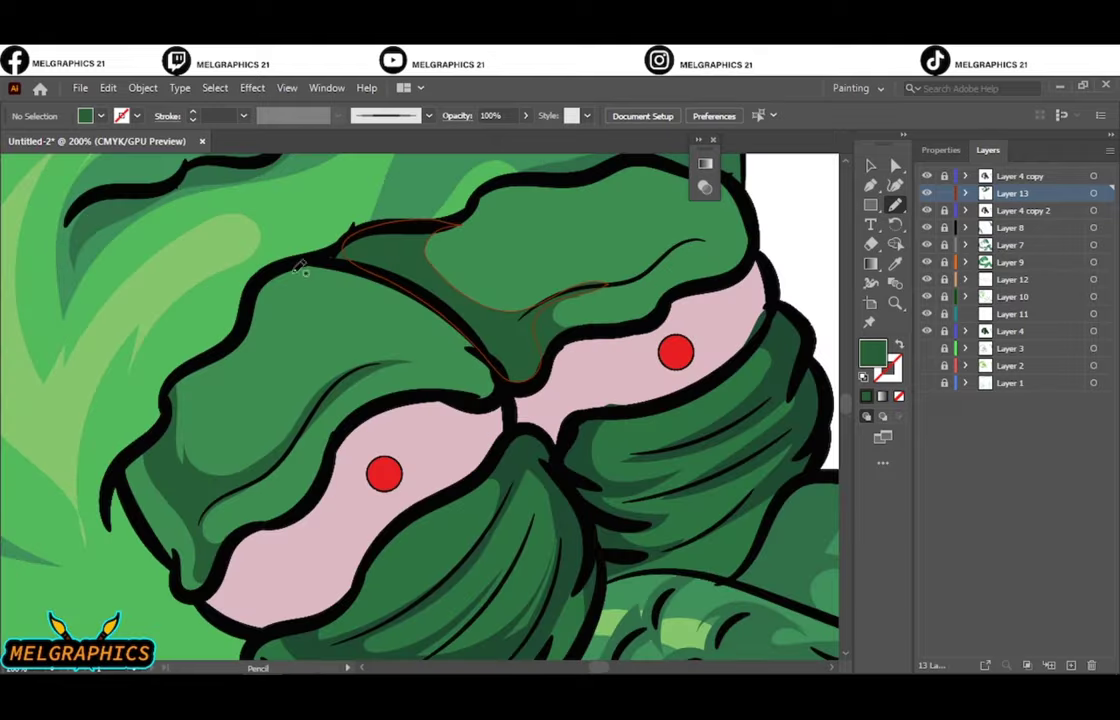
drag(424, 365, 432, 358)
drag(718, 250, 712, 246)
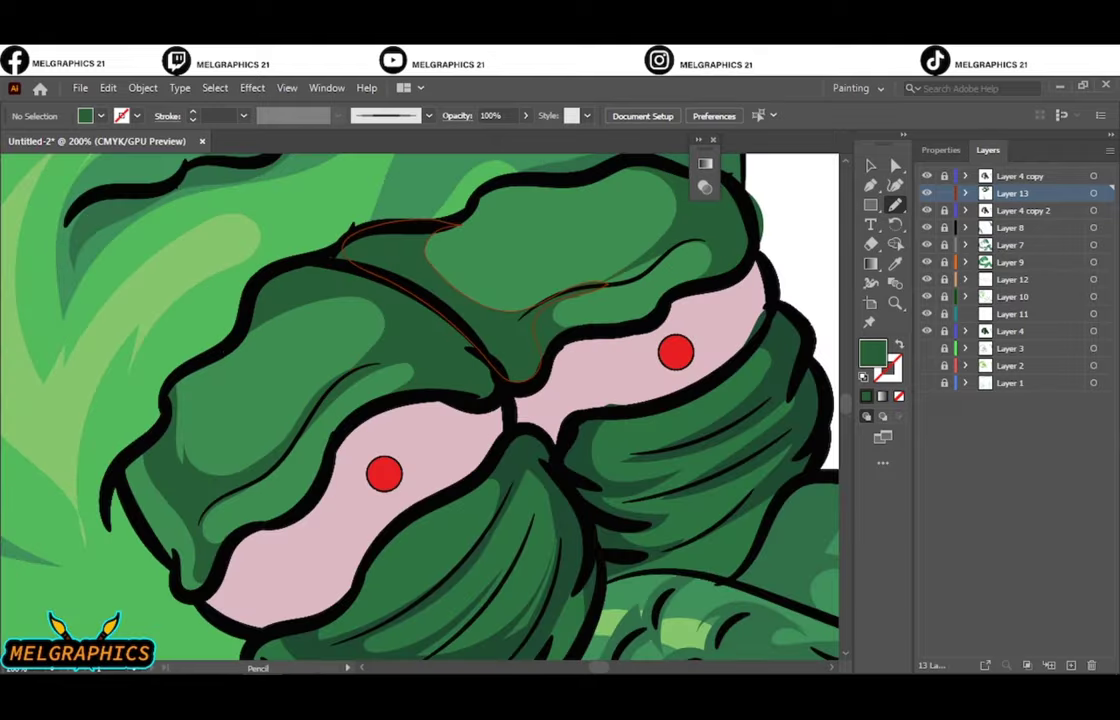
scroll(742, 395, up, 2)
drag(602, 303, 625, 228)
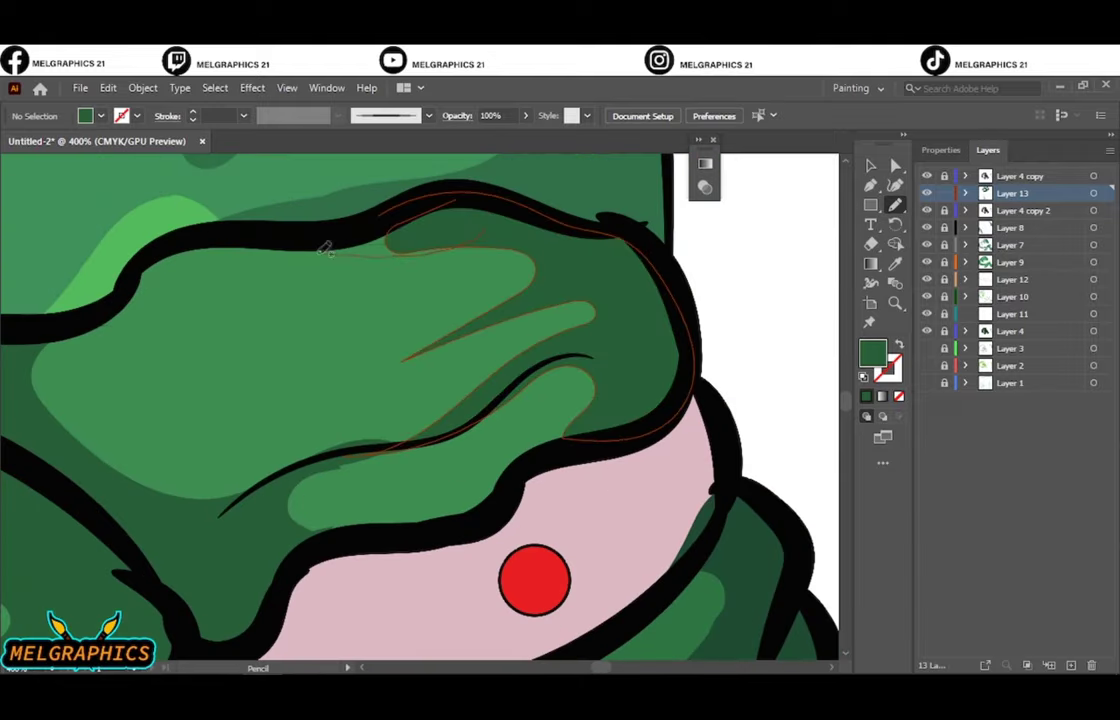
key(ctrl+0)
scroll(440, 385, up, 5)
Step: Eyedrop the eyes' pink as fill and draw a shadow shape inside the left eye
key(i)
click(242, 470)
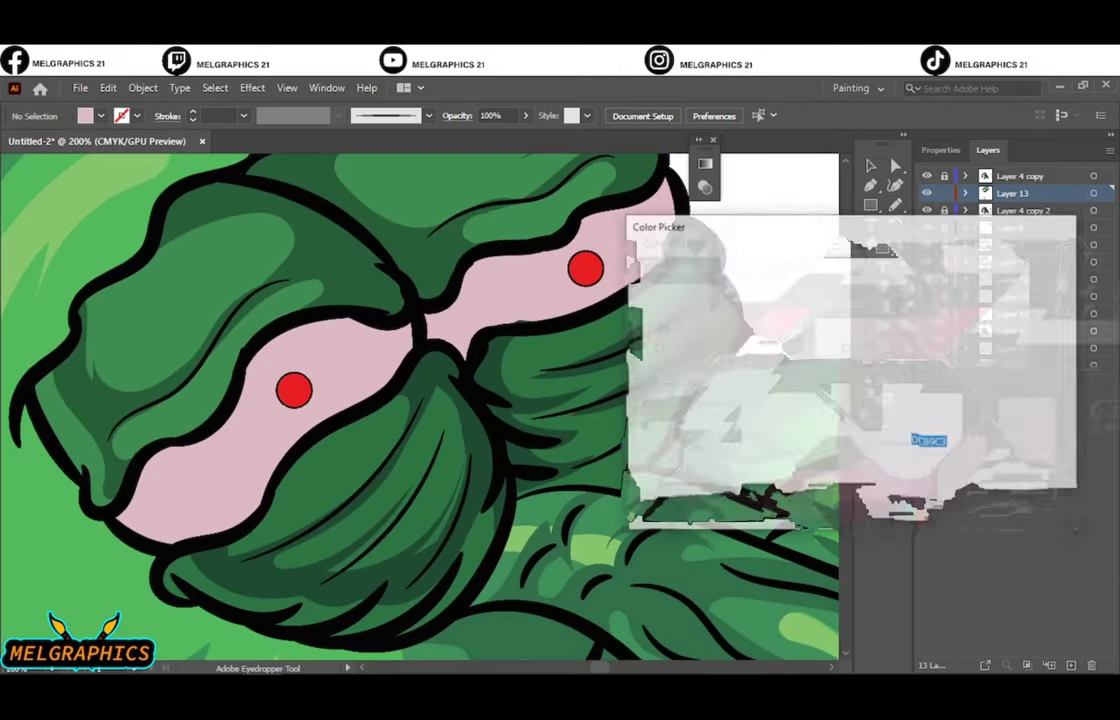
double_click(872, 352)
key(Return)
scroll(242, 470, up, 2)
key(n)
drag(330, 490, 120, 400)
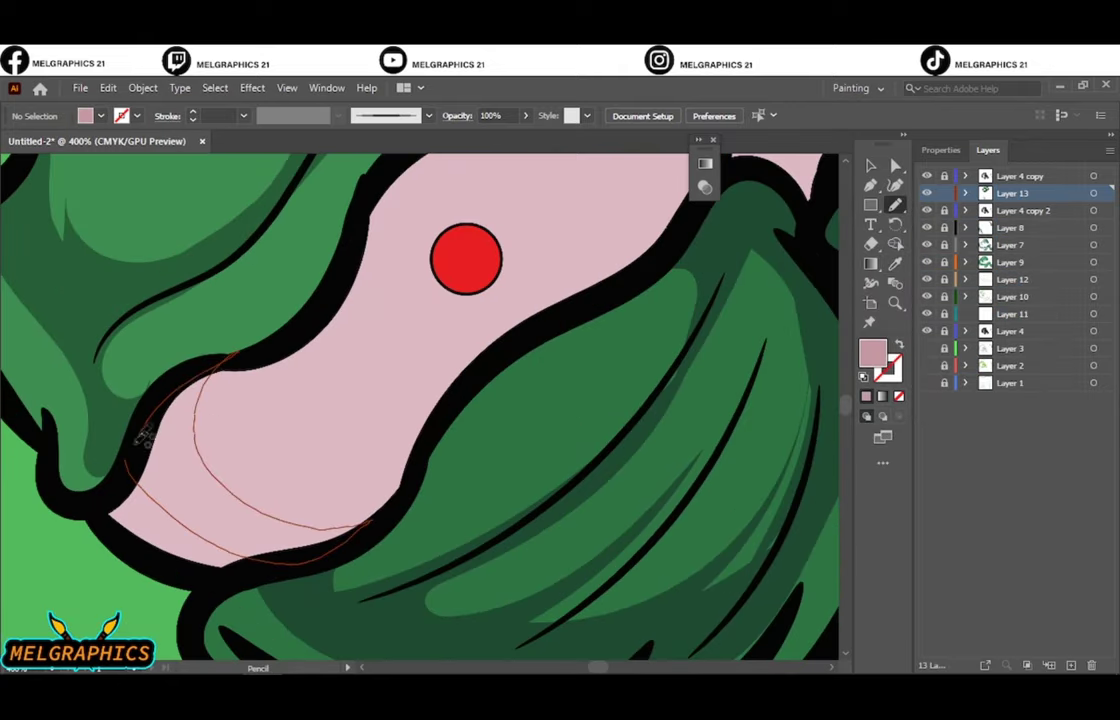
key(ctrl+0)
Step: Darken the eye shadow's fill to a deeper mauve
scroll(500, 350, up, 5)
double_click(872, 352)
key(Return)
double_click(872, 352)
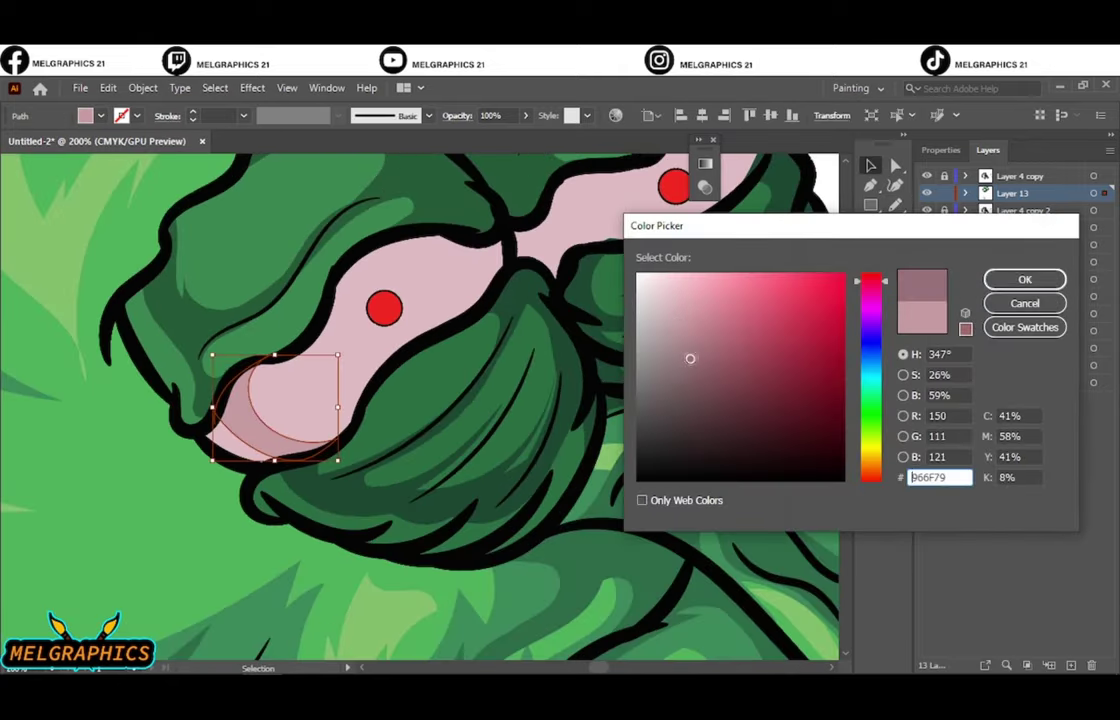
key(Return)
key(v)
scroll(492, 322, up, 5)
Step: Draw mauve shadows between the eyes and at the left eye's corner
drag(388, 493, 330, 320)
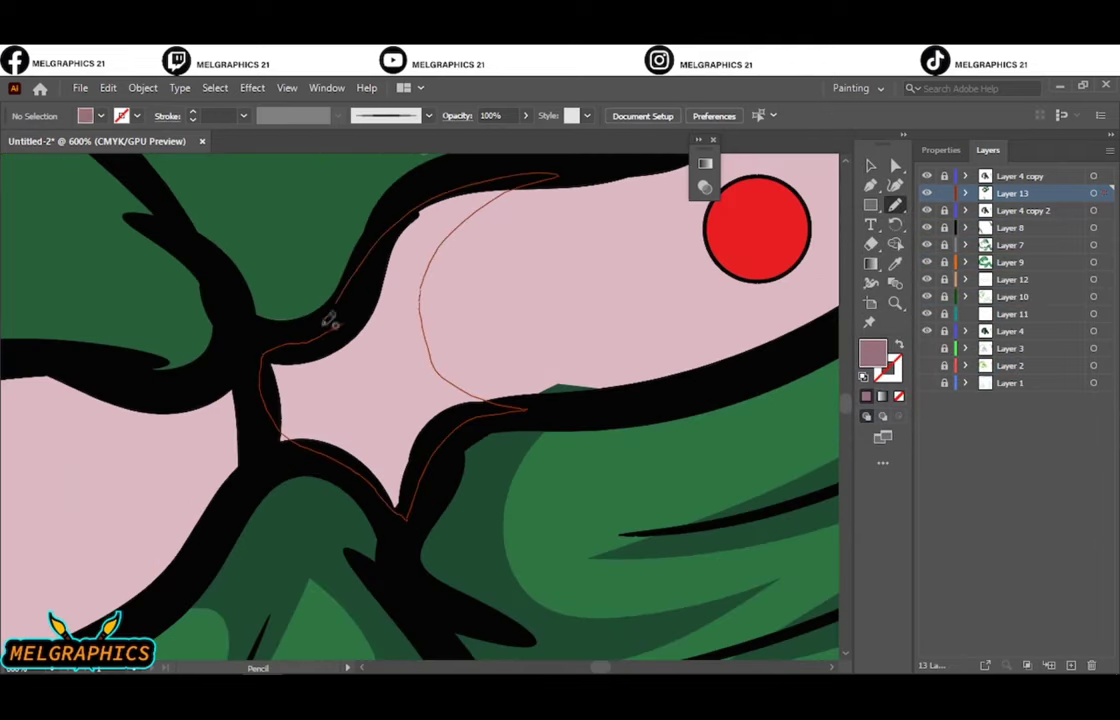
key(ctrl+0)
scroll(440, 510, up, 5)
key(v)
key(n)
scroll(391, 341, left, 3)
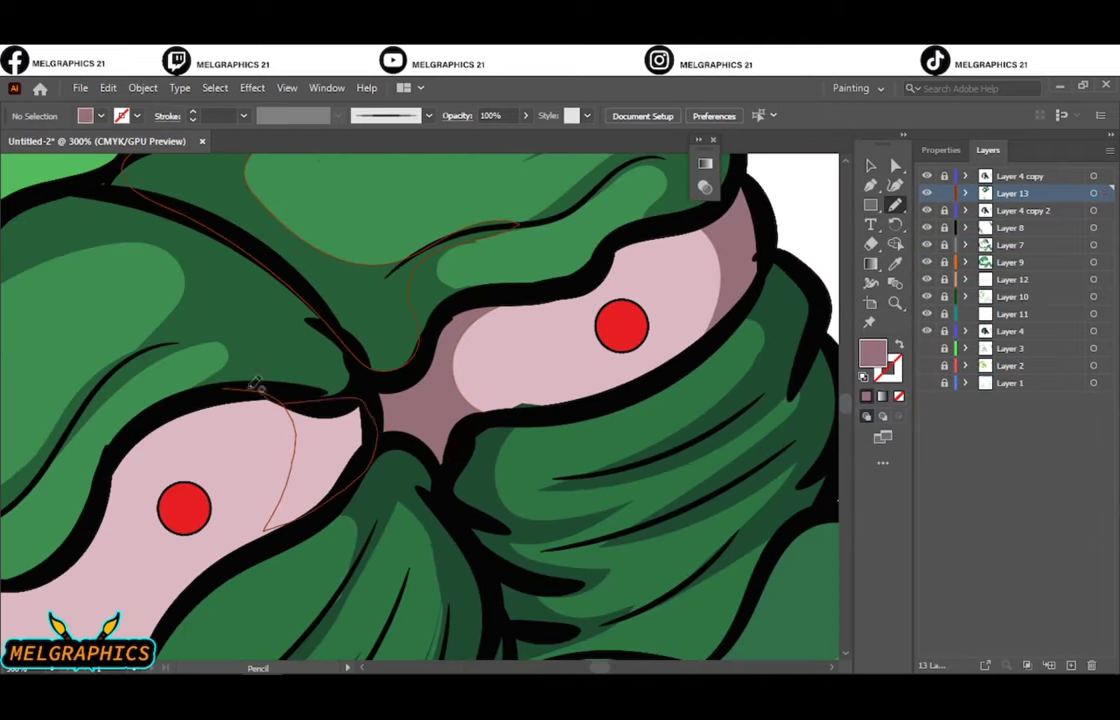
drag(255, 375, 230, 480)
key(ctrl+0)
scroll(300, 375, up, 5)
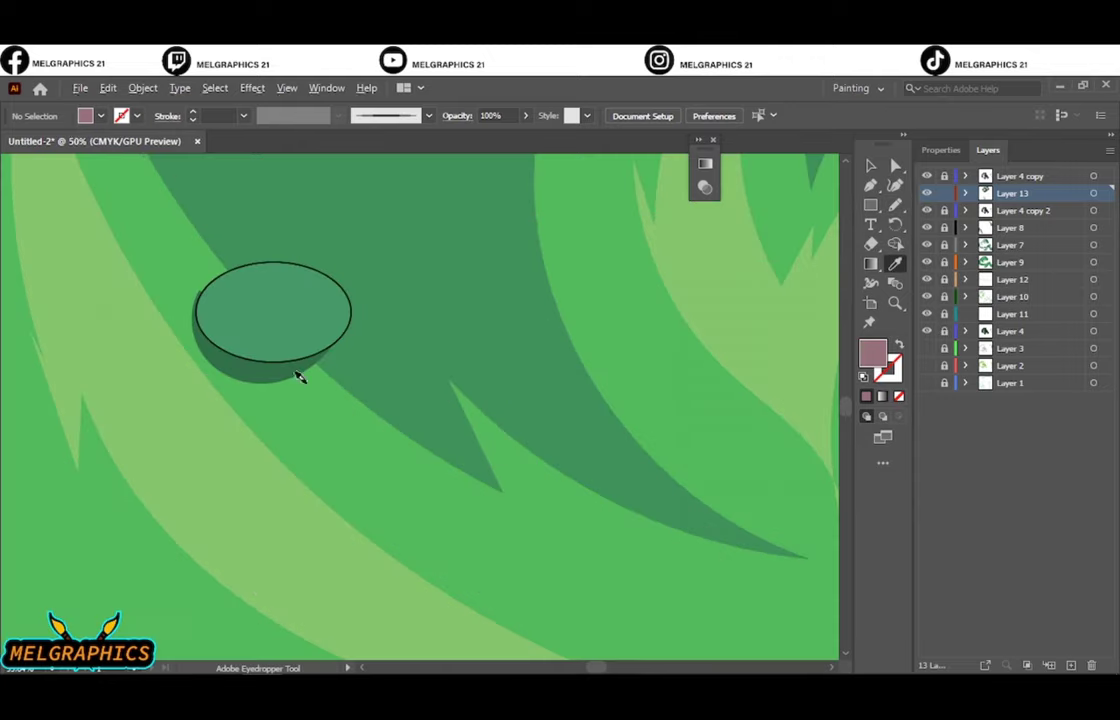
Step: Set a darker green fill and draw crescent shadows inside the first two body spots
double_click(872, 352)
click(755, 400)
key(Return)
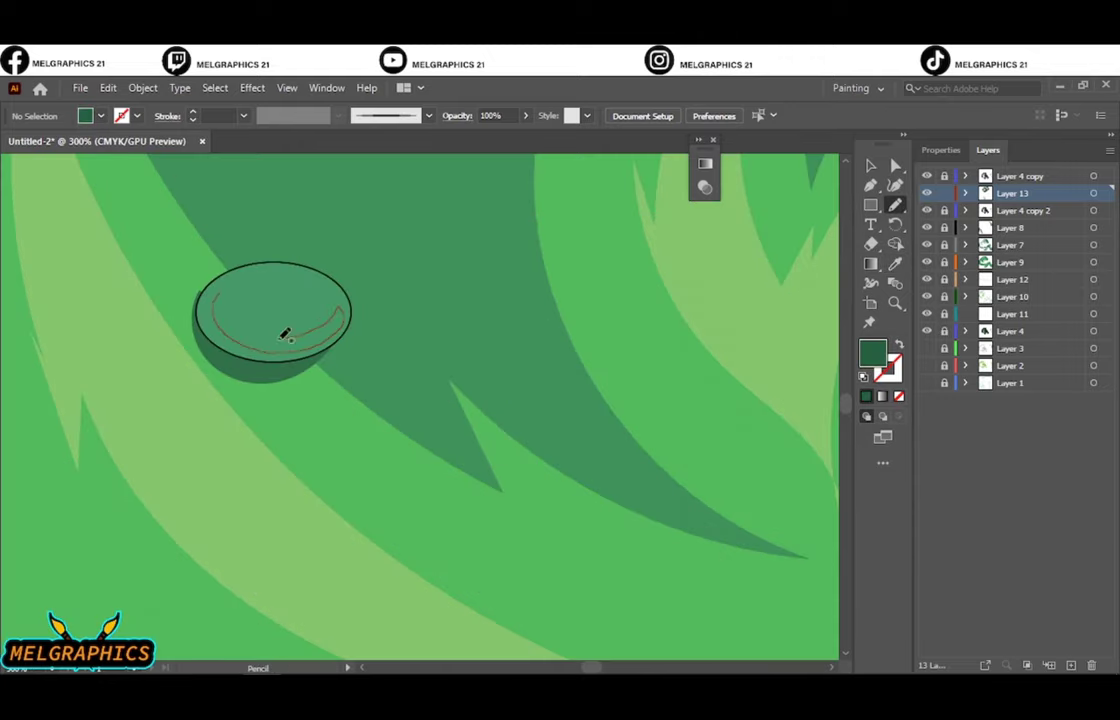
drag(285, 335, 215, 305)
key(ctrl+0)
scroll(408, 275, up, 5)
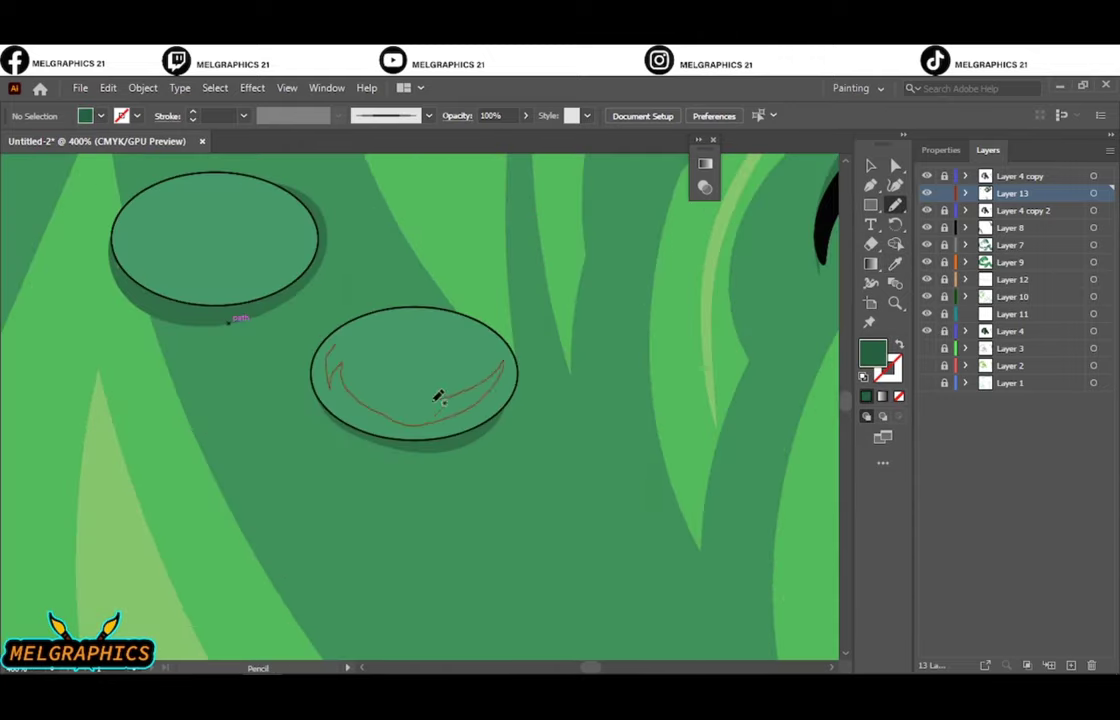
drag(438, 397, 340, 360)
Step: Draw dark-green crescent shadows inside the remaining spots, including a smaller one
mouse_move(130, 242)
mouse_down()
mouse_move(220, 267)
mouse_move(140, 245)
mouse_move(195, 352)
mouse_up()
scroll(305, 267, up, 5)
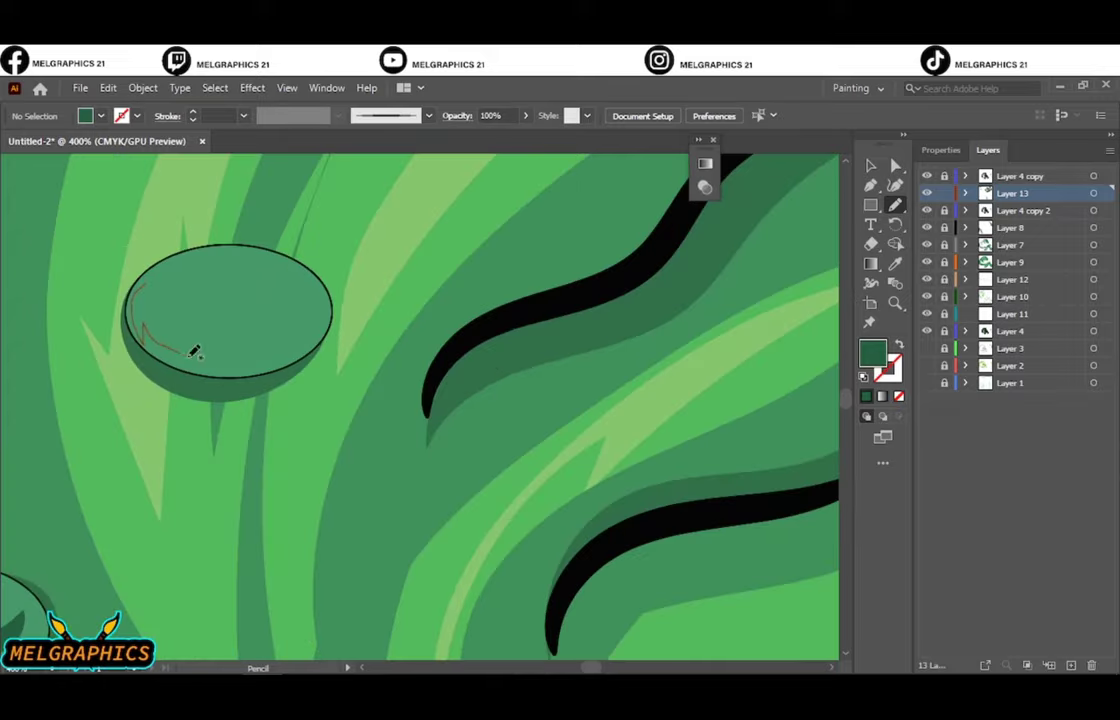
drag(279, 274, 265, 270)
key(ctrl+0)
scroll(296, 442, up, 5)
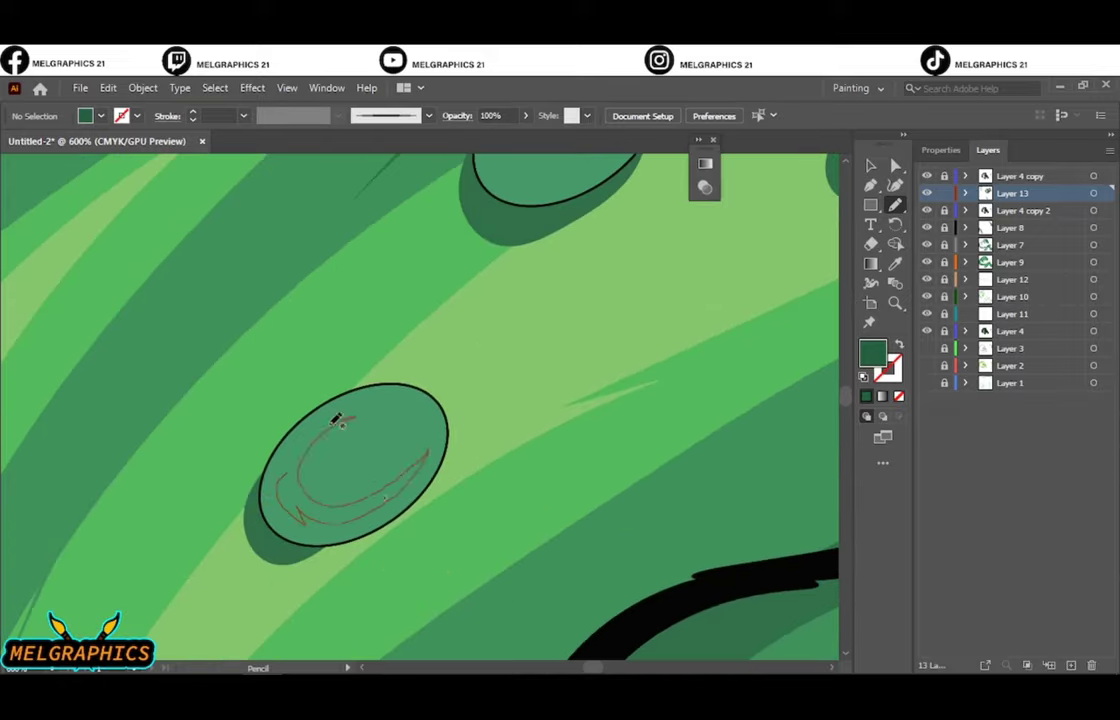
drag(336, 418, 338, 420)
key(ctrl+0)
scroll(452, 372, up, 5)
drag(195, 430, 75, 375)
drag(640, 290, 690, 300)
key(ctrl+0)
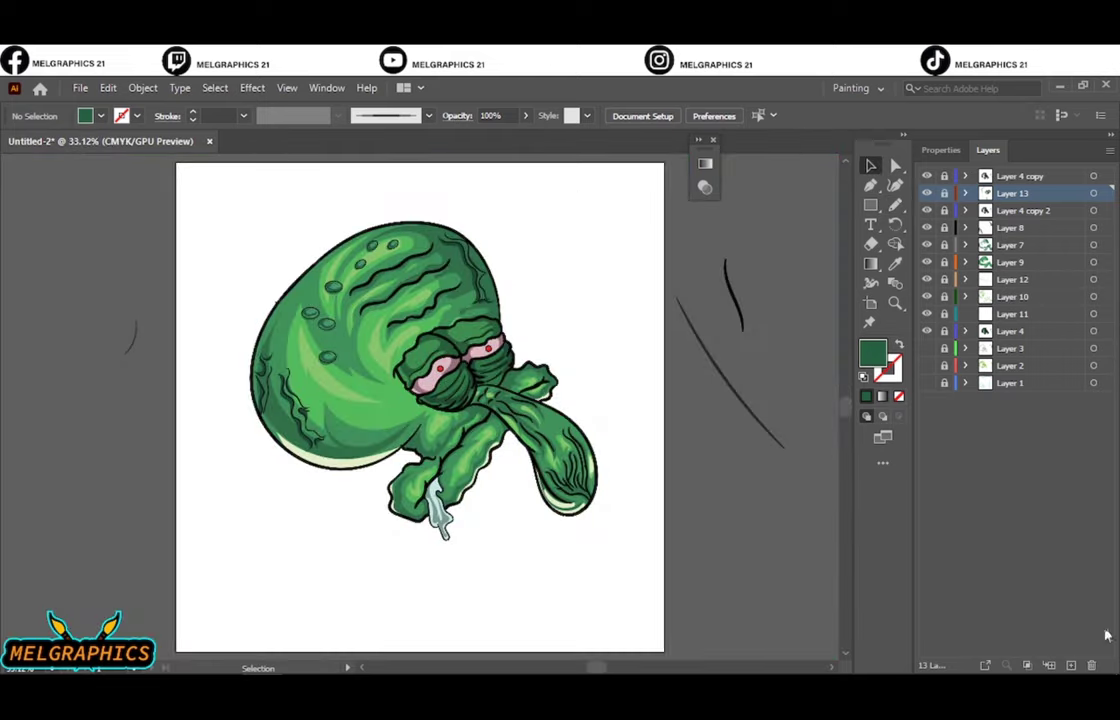
Step: Add a new layer, set a pale cyan fill, and draw a highlight along the drip's left edge
click(1070, 665)
scroll(440, 515, up, 5)
click(467, 465)
double_click(872, 352)
click(1010, 281)
key(m)
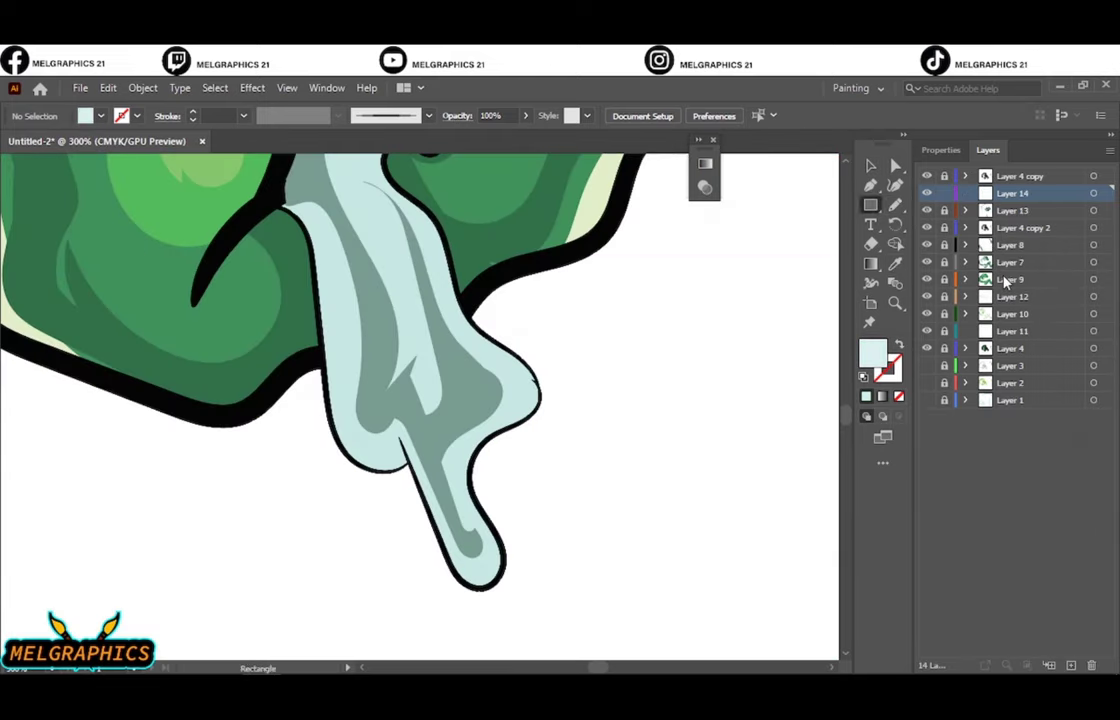
key(n)
drag(345, 435, 300, 200)
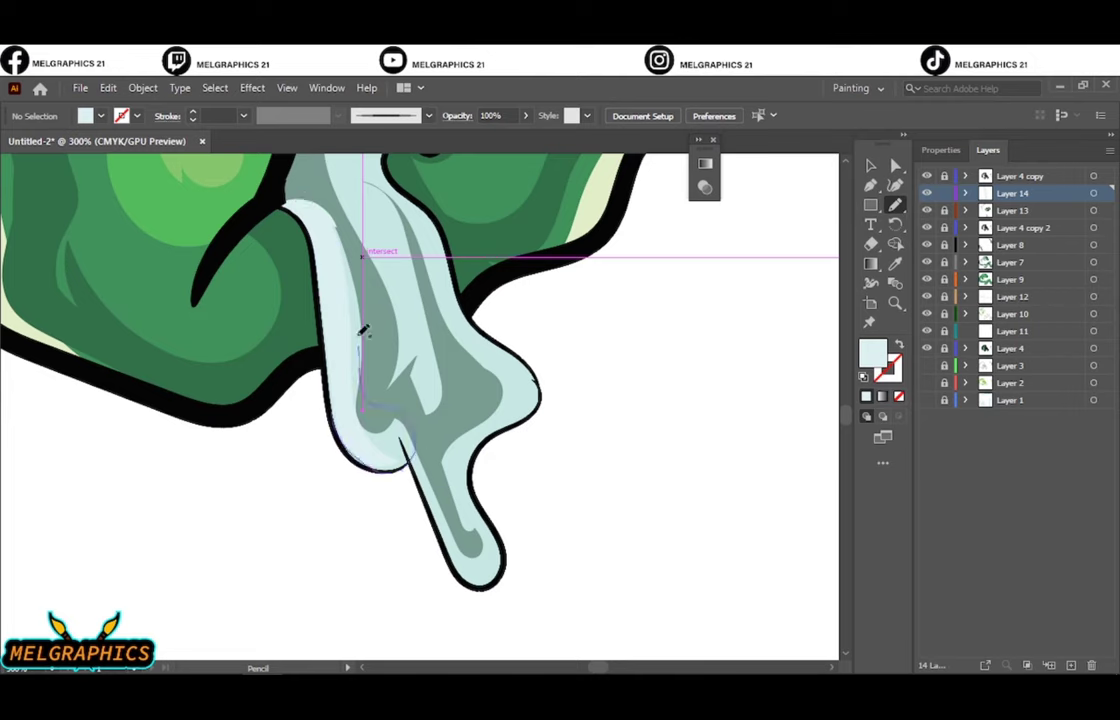
Step: Move Layer 14 below Layer 13 and recolour the drip highlight to pure white #FFFFFF
drag(1012, 193, 1012, 218)
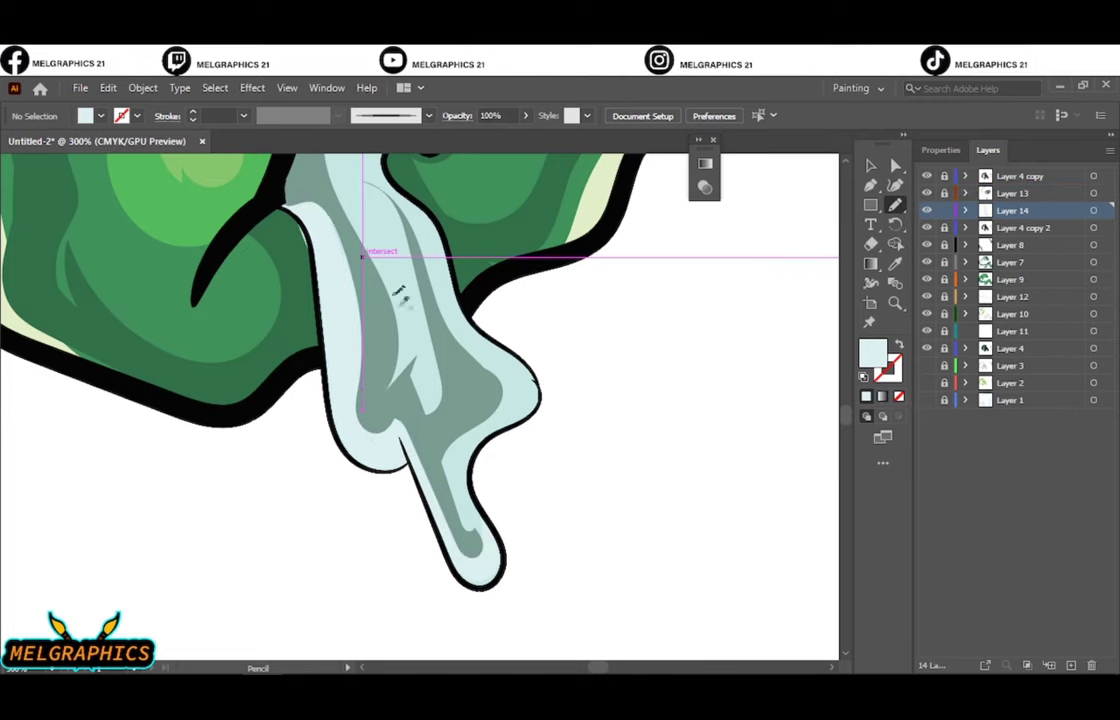
key(ctrl+0)
click(437, 512)
double_click(872, 352)
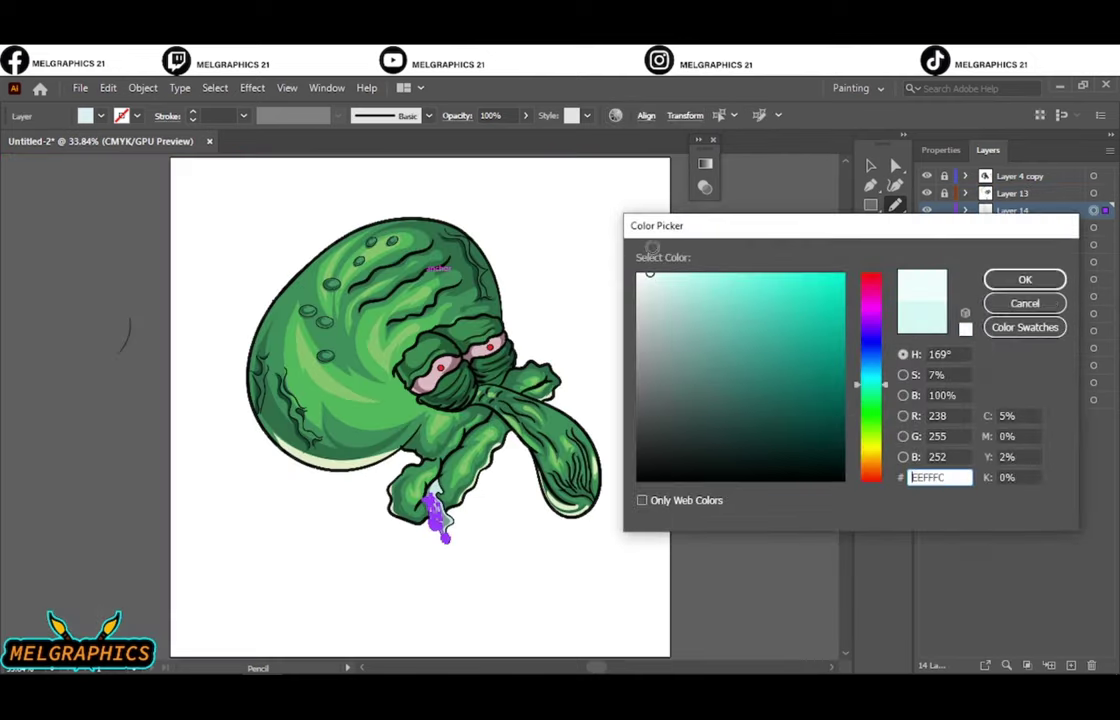
click(1025, 280)
click(775, 320)
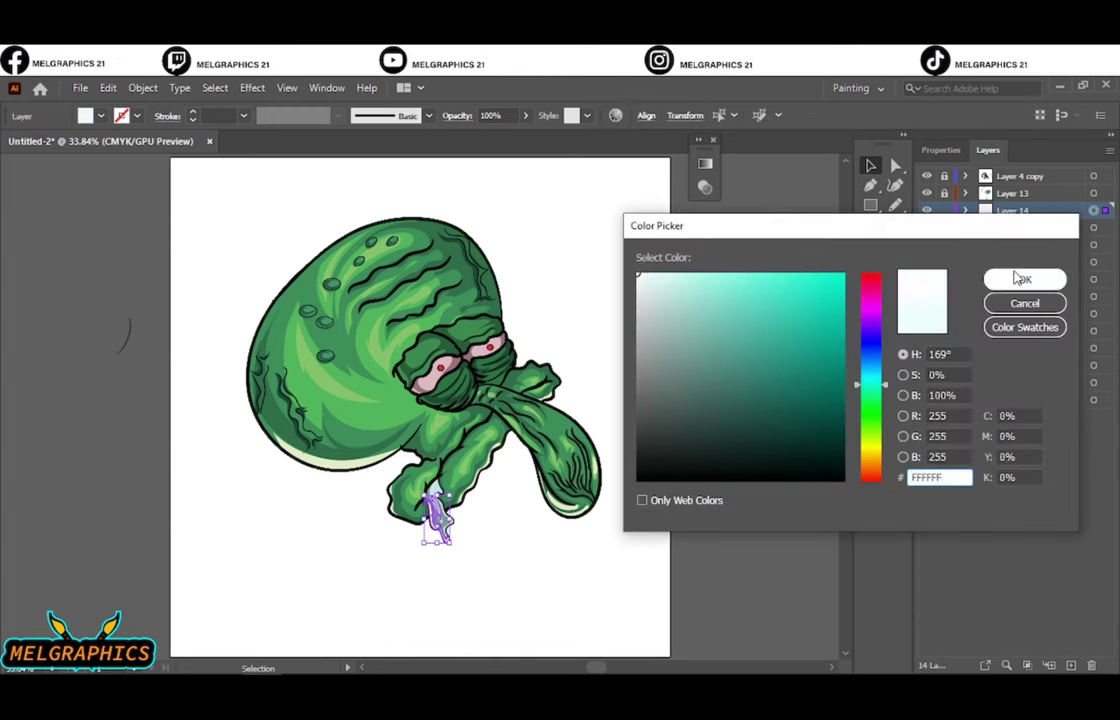
key(ctrl+plus)
key(ctrl+plus)
key(ctrl+plus)
key(ctrl+plus)
Step: Sample the lower lids' green and apply a lighter green to the lower-lid highlight strokes
key(i)
click(505, 447)
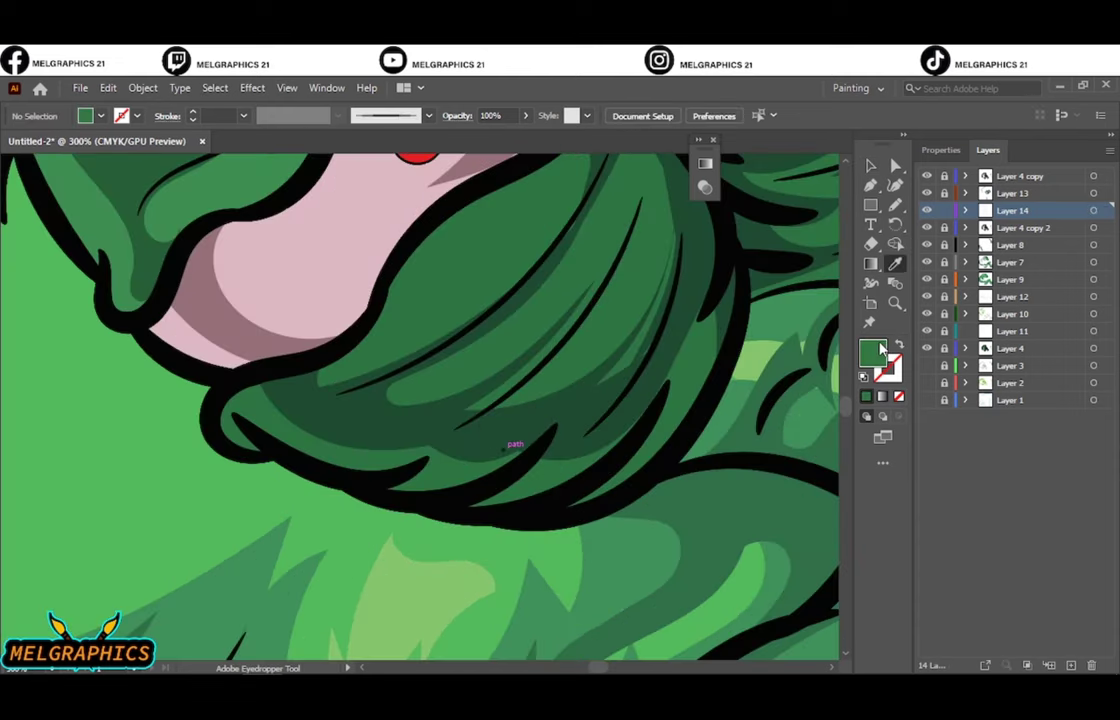
double_click(872, 352)
click(1020, 297)
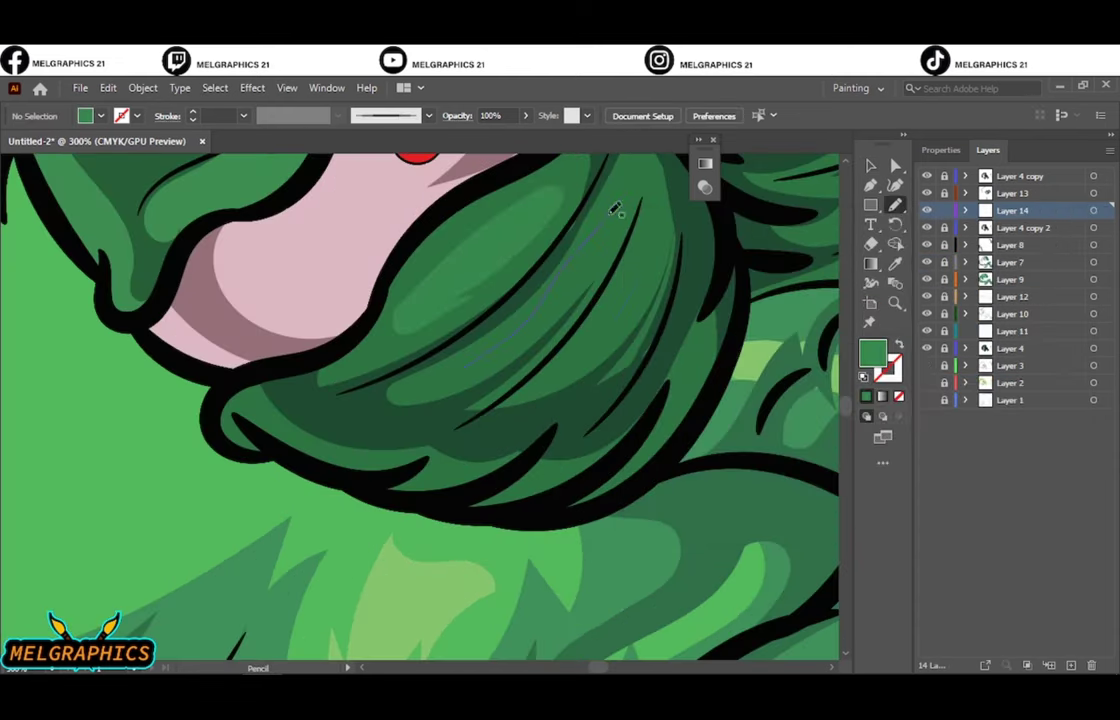
key(ctrl+1)
key(ctrl+plus)
key(ctrl+plus)
key(v)
click(300, 460)
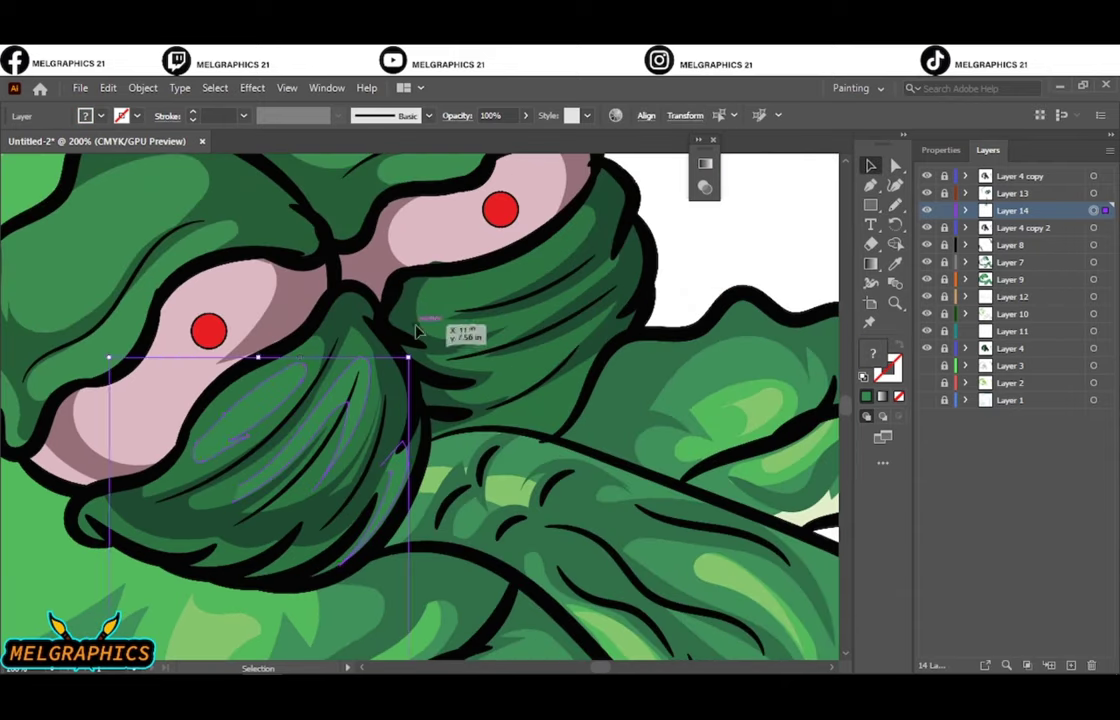
double_click(872, 352)
click(1025, 280)
click(683, 271)
Step: Pick a lighter green and draw highlights on the left and upper eyelids
key(n)
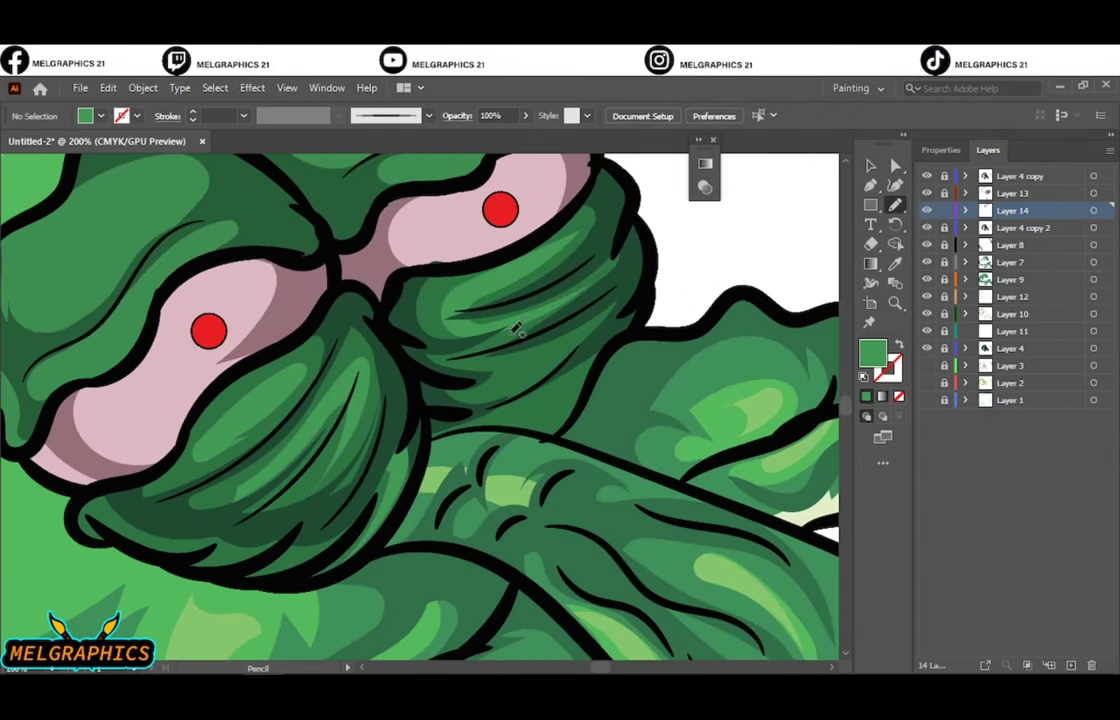
key(ctrl+0)
key(ctrl+plus)
key(ctrl+plus)
key(ctrl+plus)
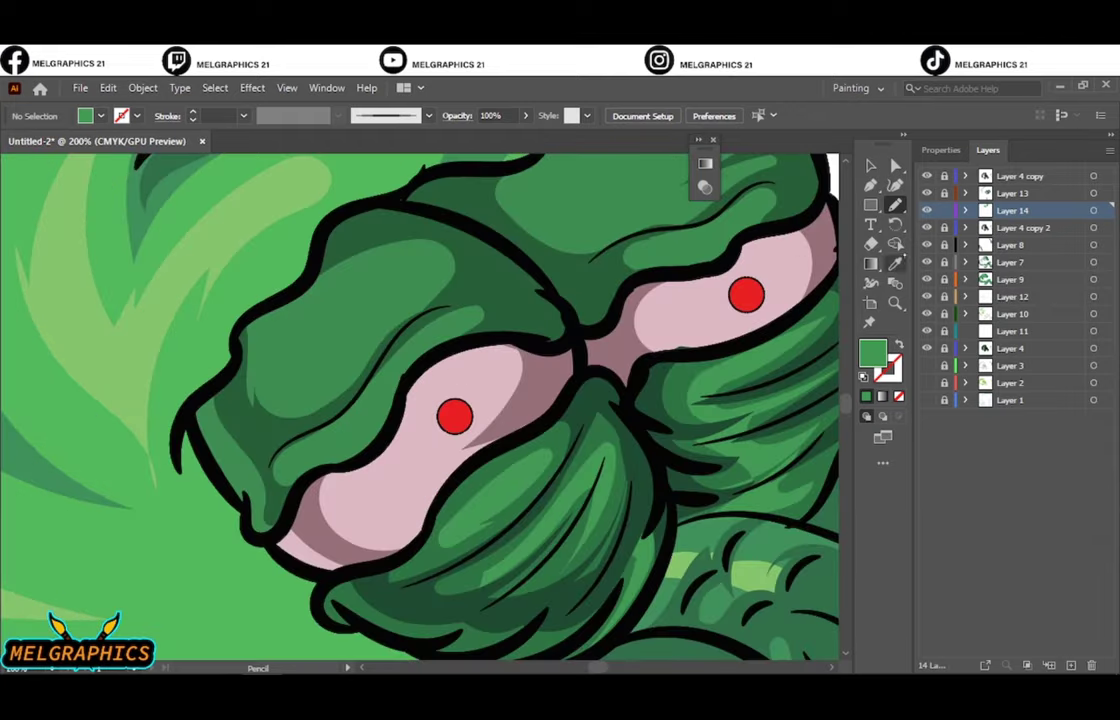
double_click(872, 352)
click(748, 328)
click(1022, 278)
drag(382, 325, 384, 324)
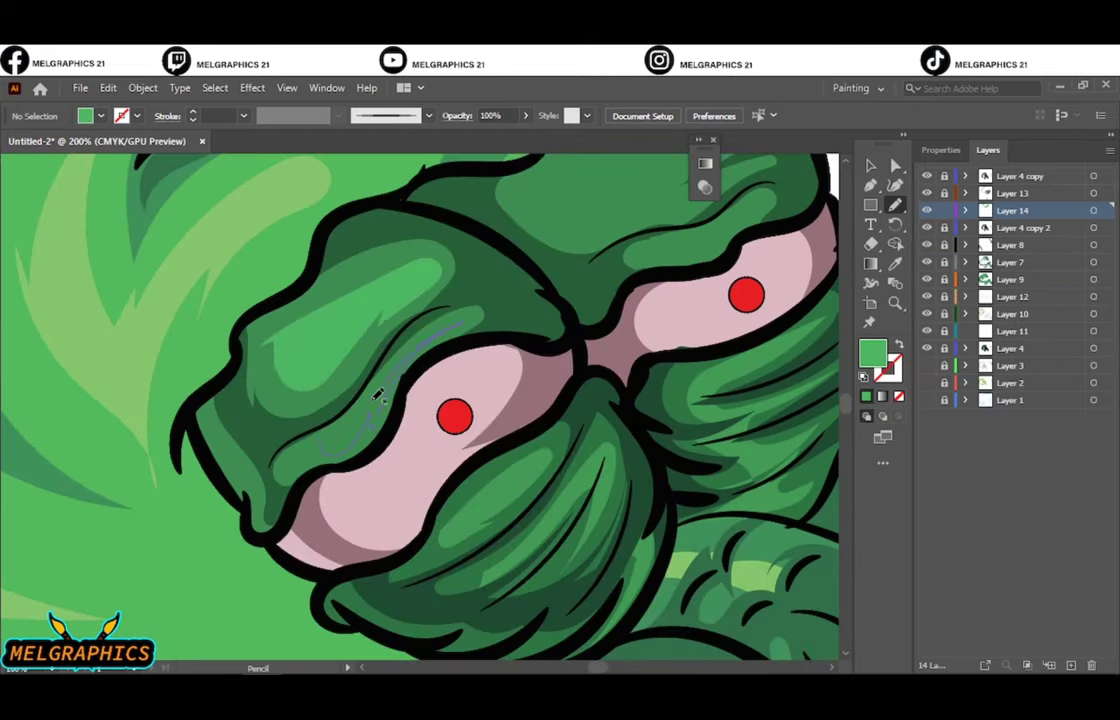
scroll(555, 180, up, 5)
drag(645, 455, 760, 396)
key(ctrl+0)
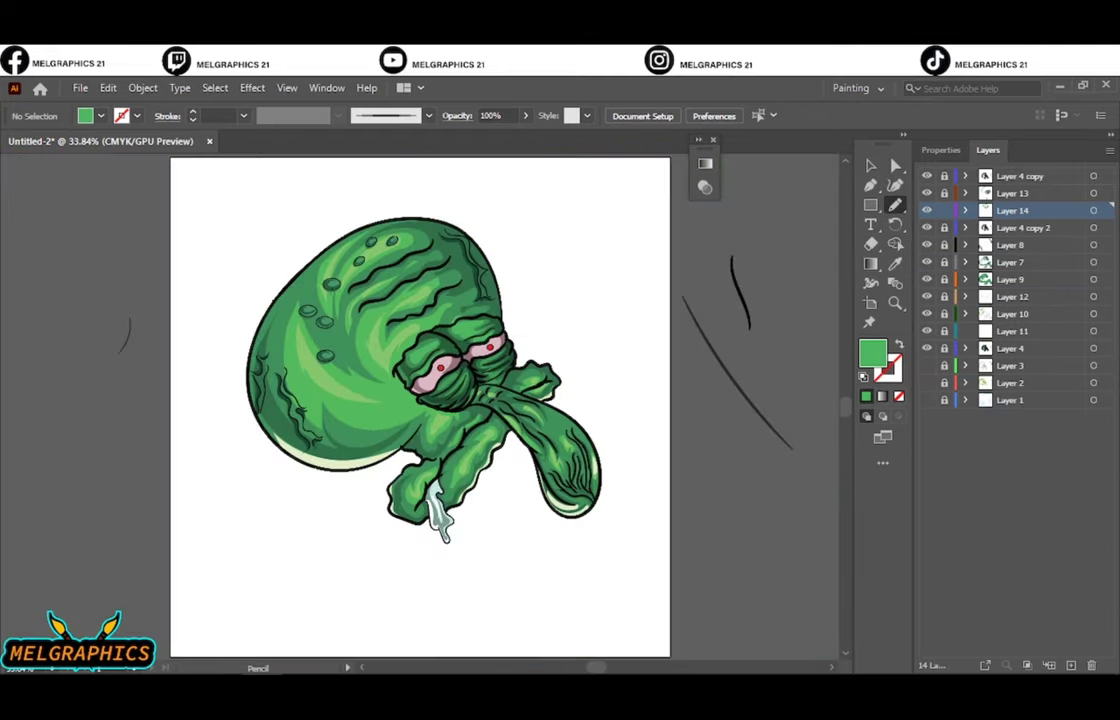
Step: Adjust the new lid highlights' fill colour and add Layer 15 above Layer 14
key(v)
click(450, 350)
key(ctrl+plus)
key(ctrl+plus)
key(ctrl+plus)
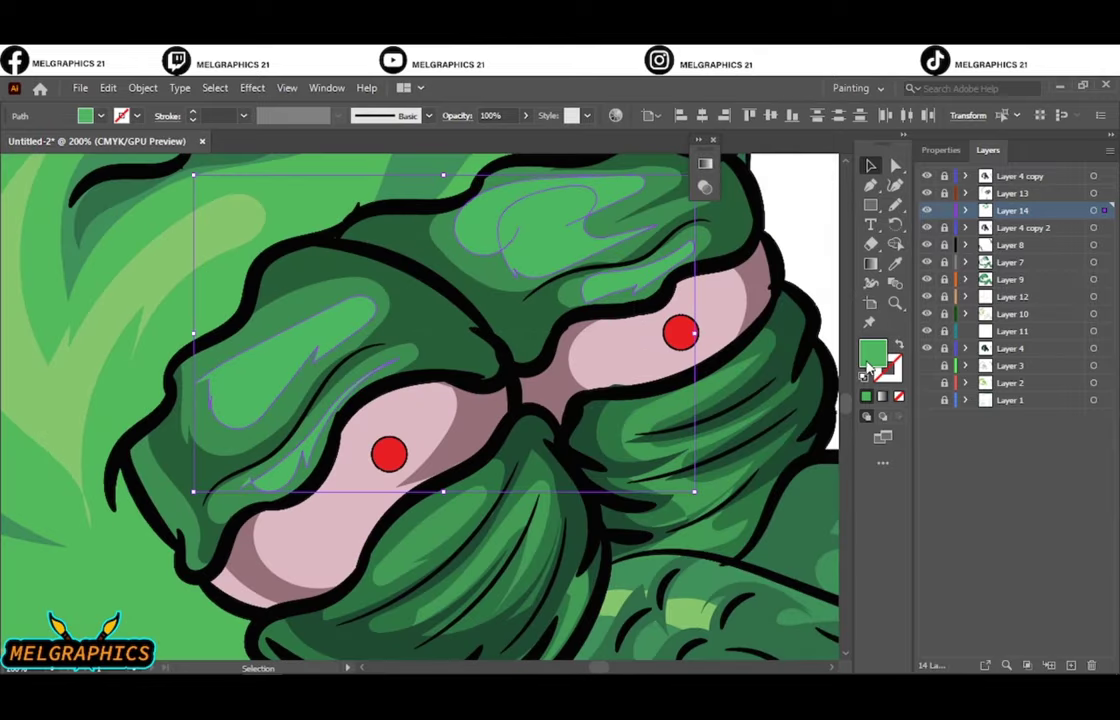
double_click(872, 352)
click(993, 285)
key(ctrl+0)
key(ctrl+plus)
key(ctrl+plus)
key(ctrl+plus)
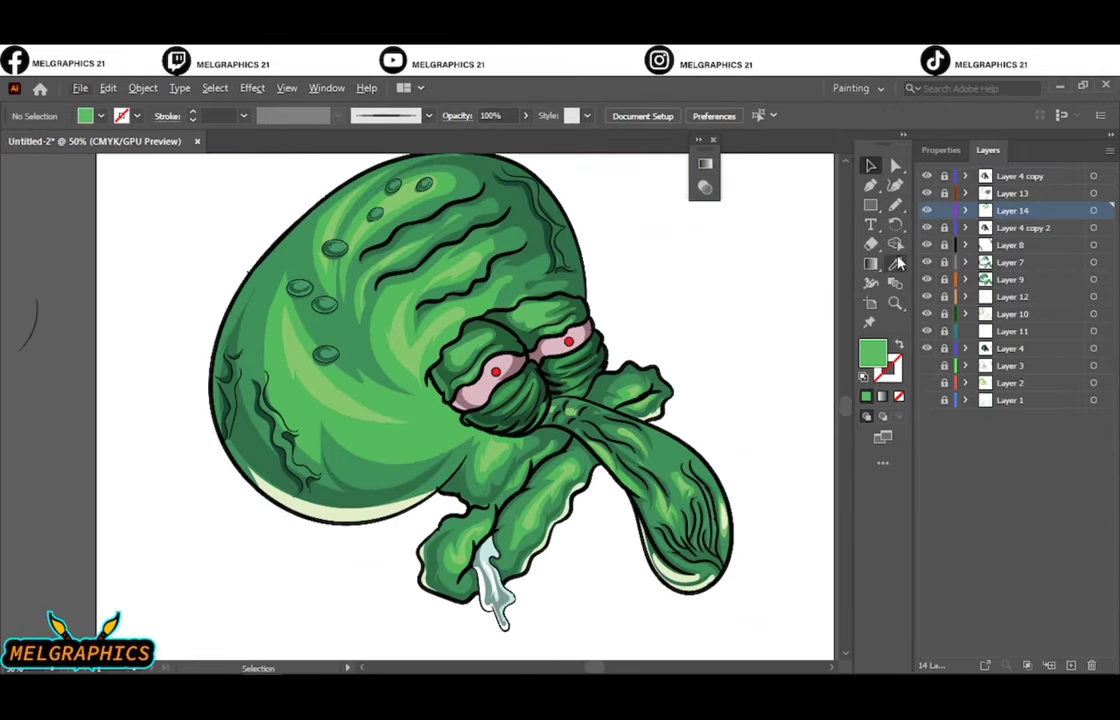
key(i)
click(1068, 666)
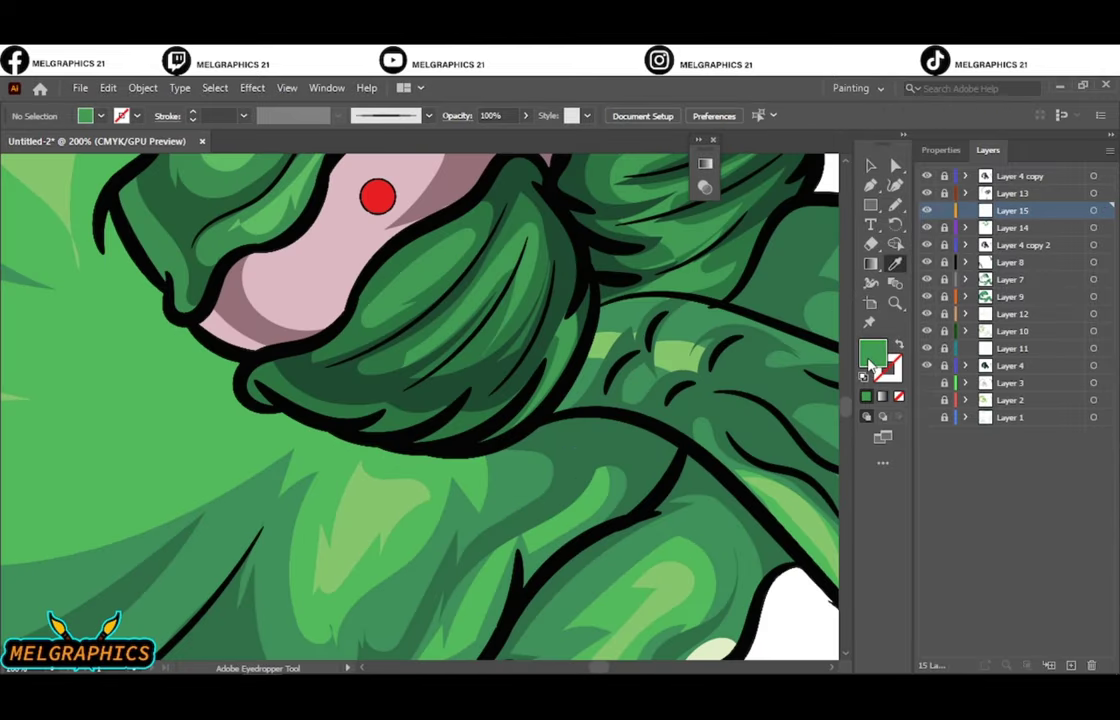
Step: Switch to a lighter green fill and draw a highlight under the left eyelid with the Pencil
double_click(870, 360)
click(1028, 278)
key(n)
drag(287, 392, 383, 434)
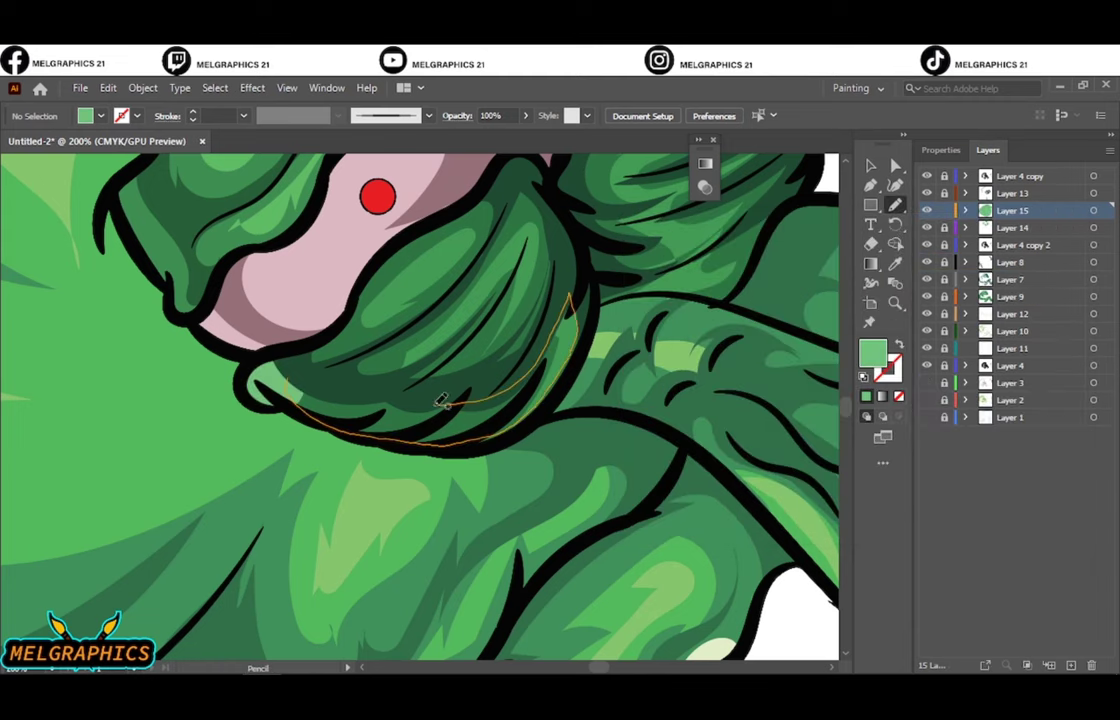
drag(441, 400, 300, 395)
key(ctrl+0)
scroll(630, 440, up, 5)
scroll(630, 440, up, 2)
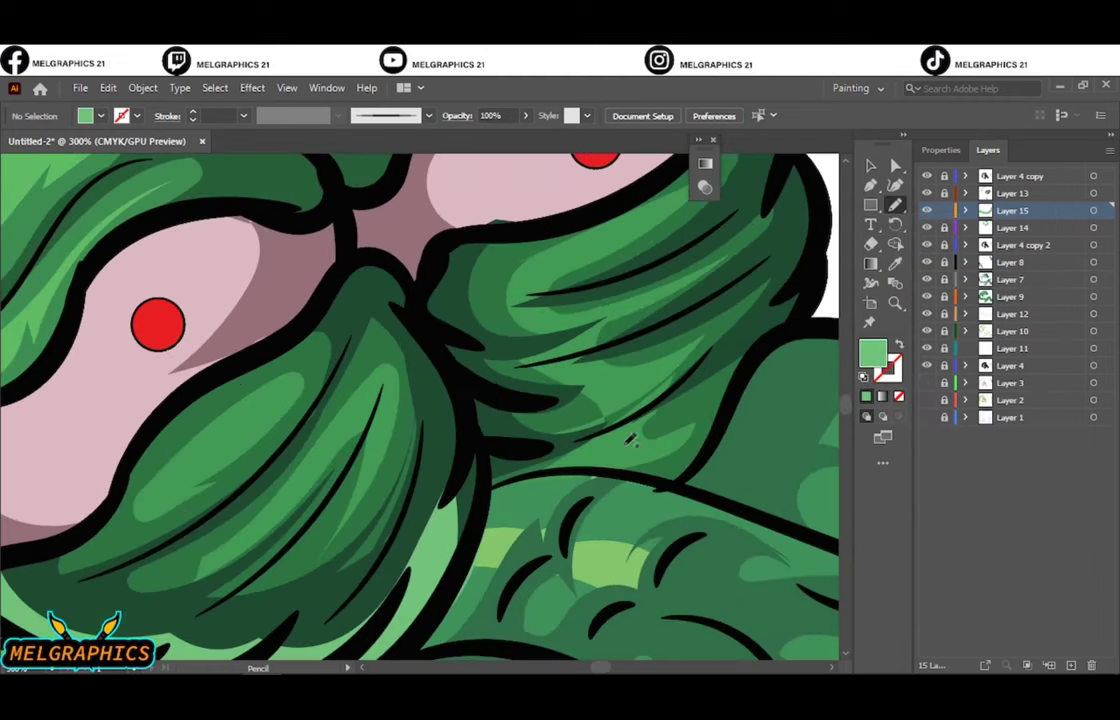
key(ctrl+0)
scroll(480, 395, up, 4)
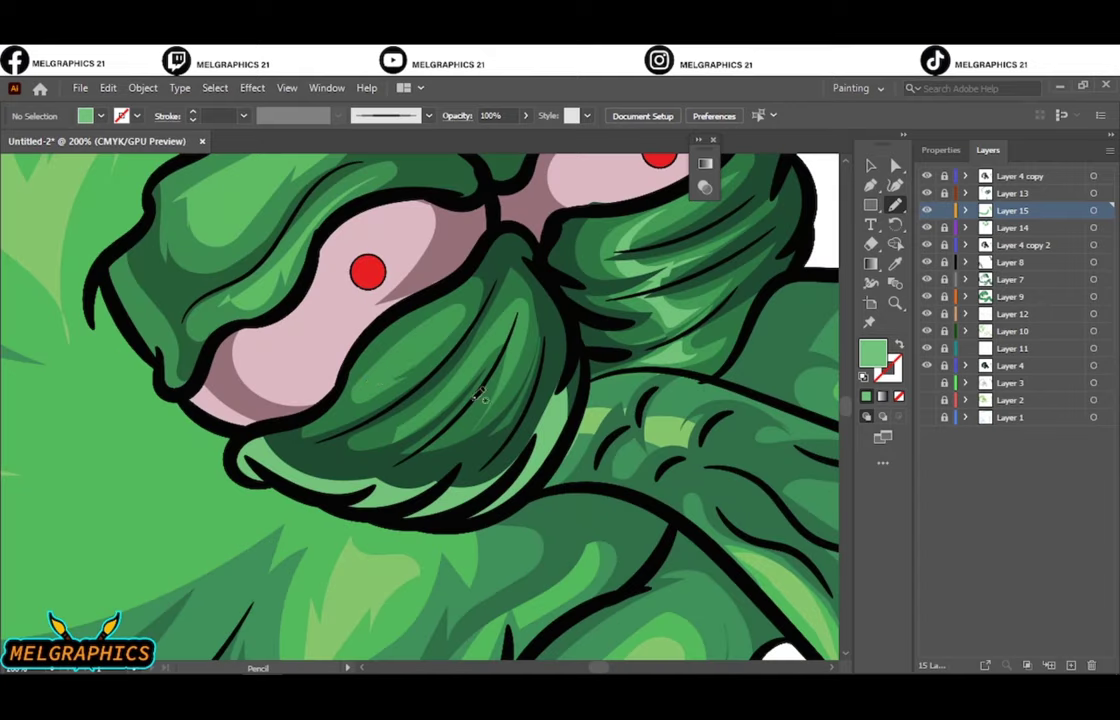
key(ctrl+0)
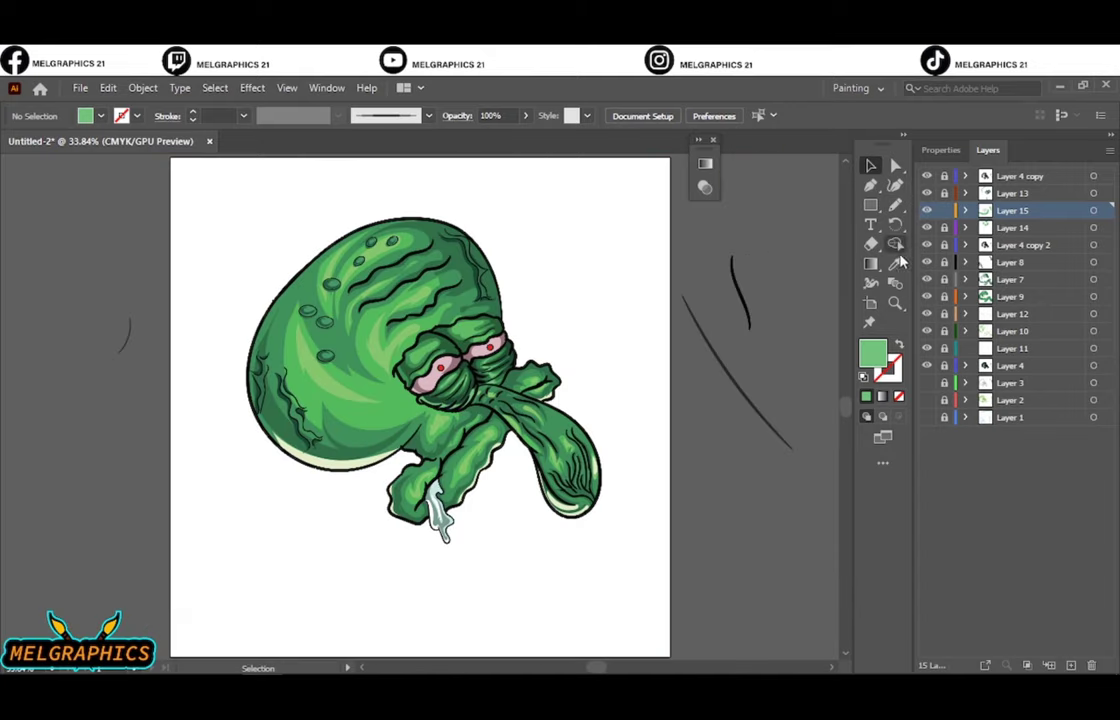
Step: Sample the eye's pink and lighten it into a pale pink for the left eye's corner glint
click(896, 262)
scroll(430, 373, up, 4)
click(390, 415)
double_click(872, 352)
click(1022, 280)
key(n)
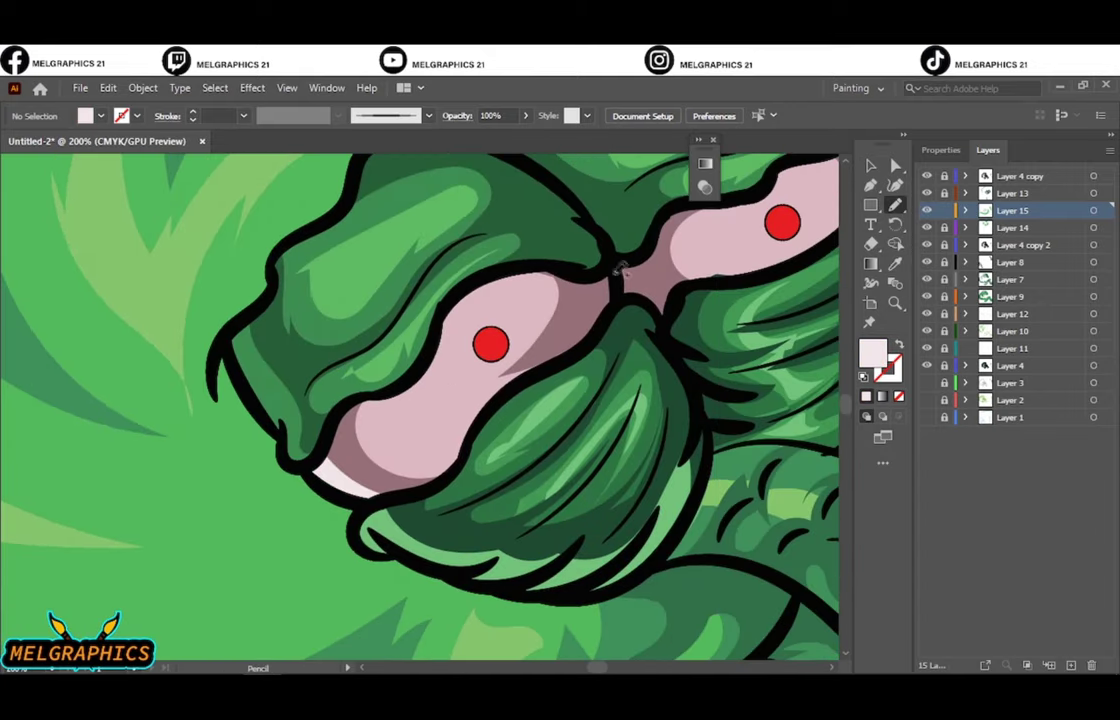
key(ctrl+0)
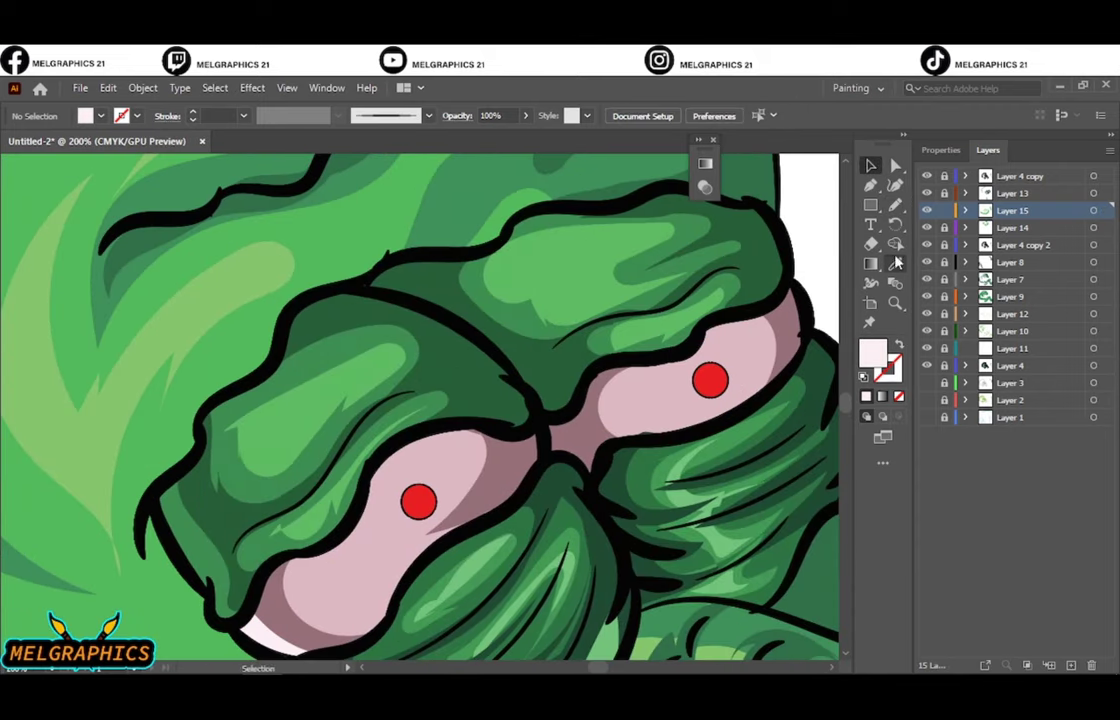
Step: Sample the face green, lighten it, and draw a light-green streak on the left eyelid
click(222, 530)
double_click(872, 352)
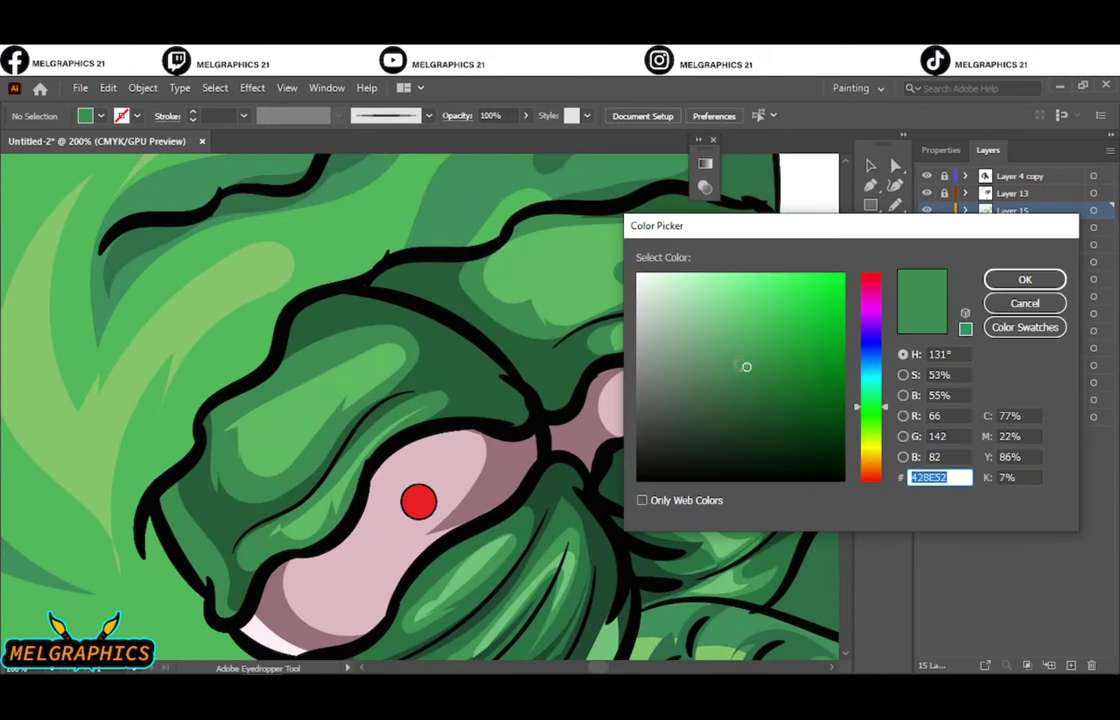
click(720, 328)
click(1024, 279)
key(n)
drag(163, 505, 168, 492)
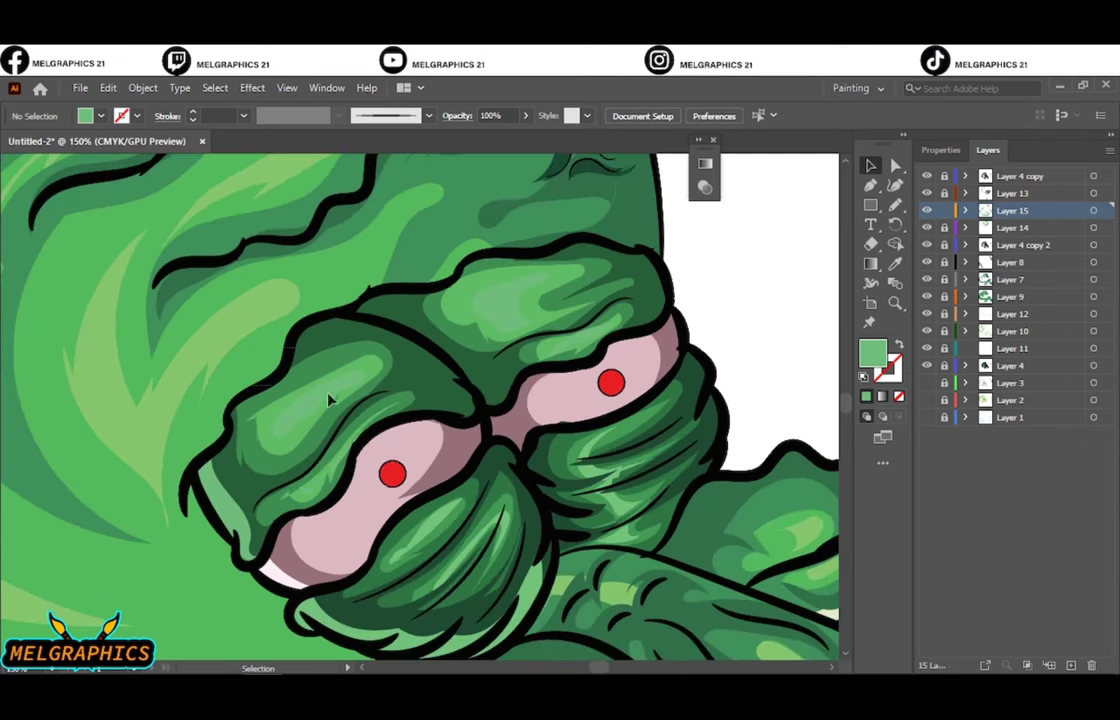
Step: Select both eyelid highlights and raise their brightness in Recolor Artwork
click(286, 343)
shift+click(598, 383)
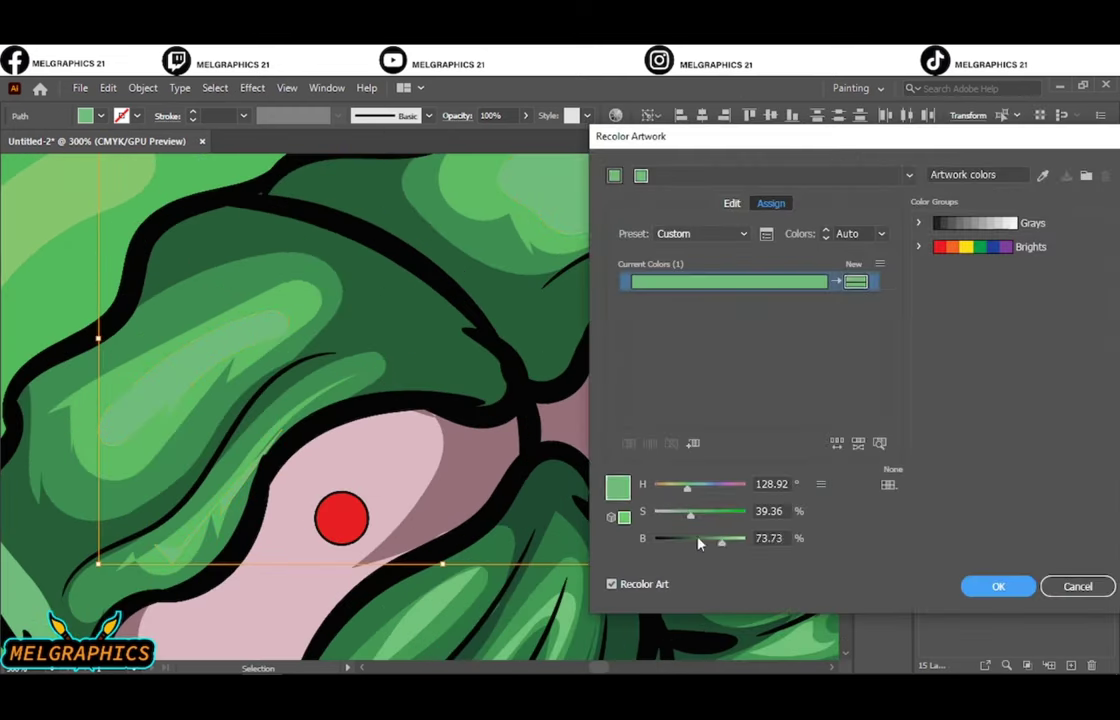
drag(705, 538, 735, 545)
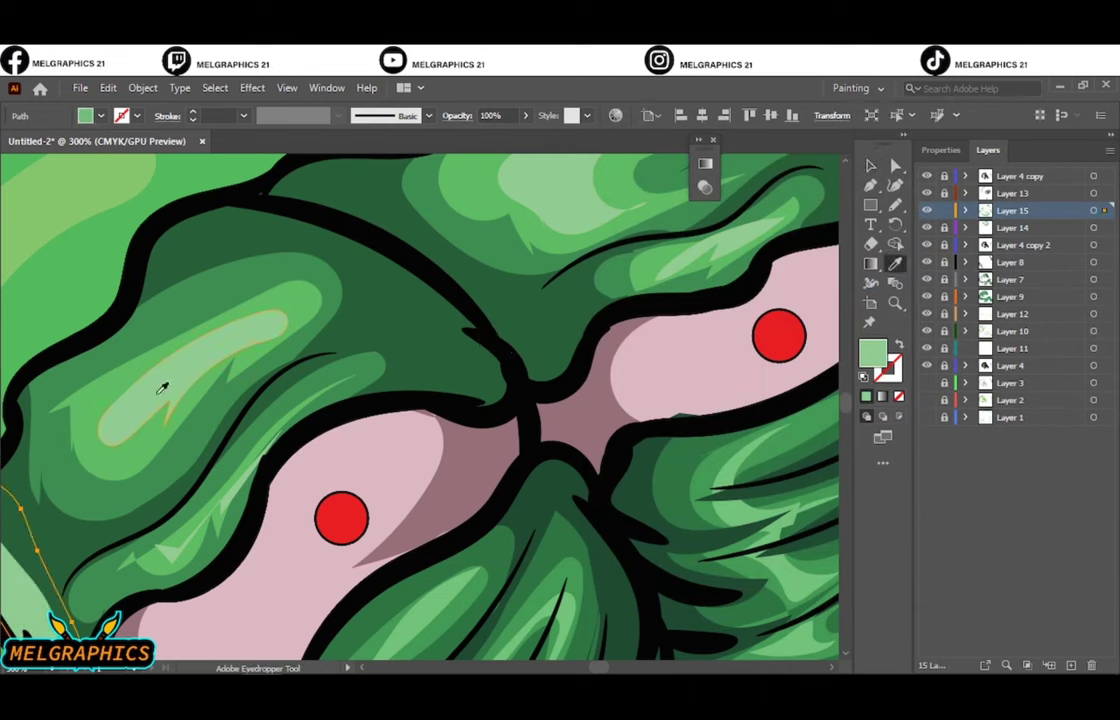
click(108, 88)
click(440, 370)
key(Escape)
Step: Sample the spot green, lighten it, and draw a light highlight on the first head spot
key(i)
key(v)
key(ctrl+0)
click(705, 385)
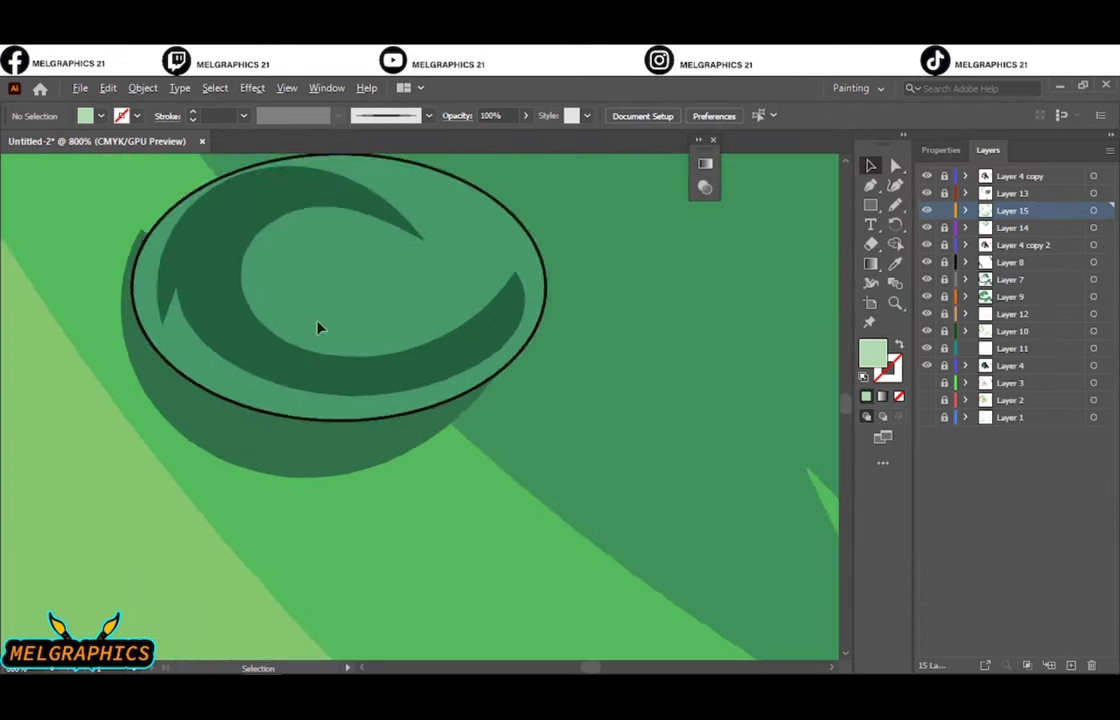
double_click(872, 355)
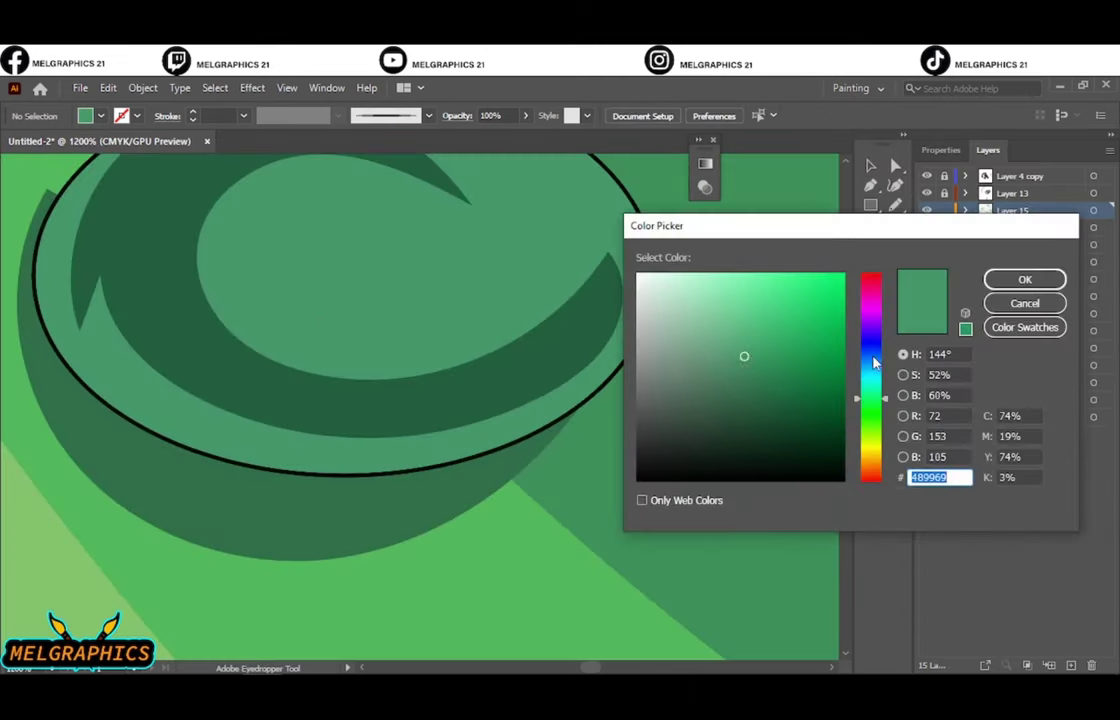
key(Return)
key(n)
key(ctrl+minus)
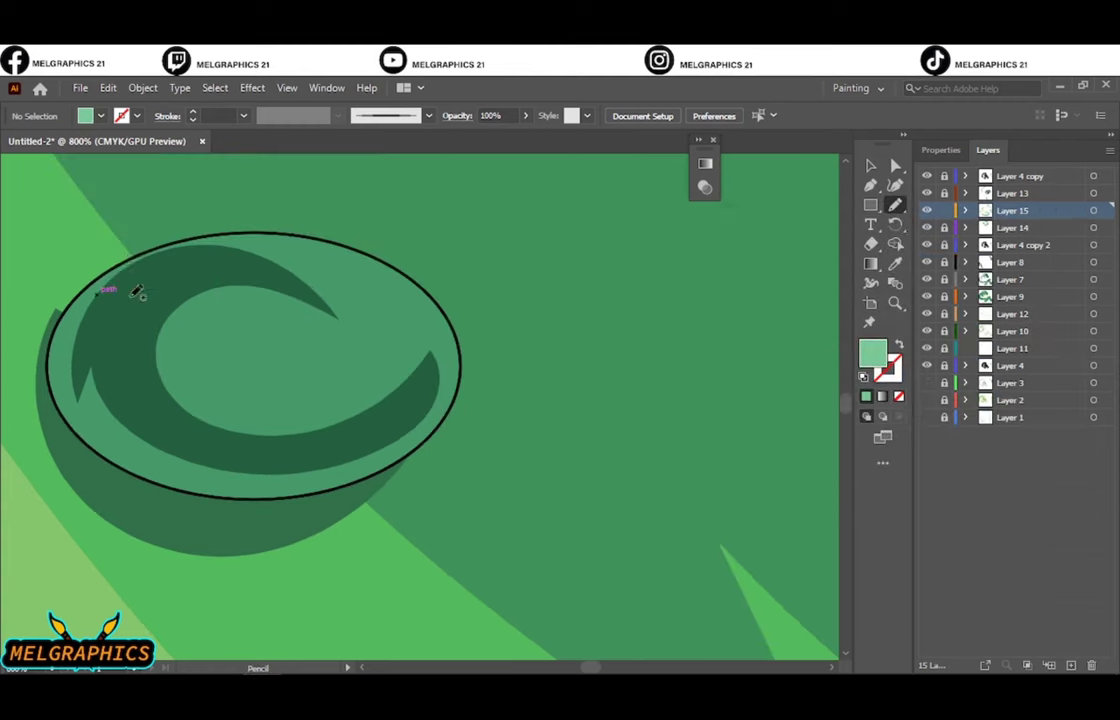
drag(83, 422, 135, 262)
key(ctrl+0)
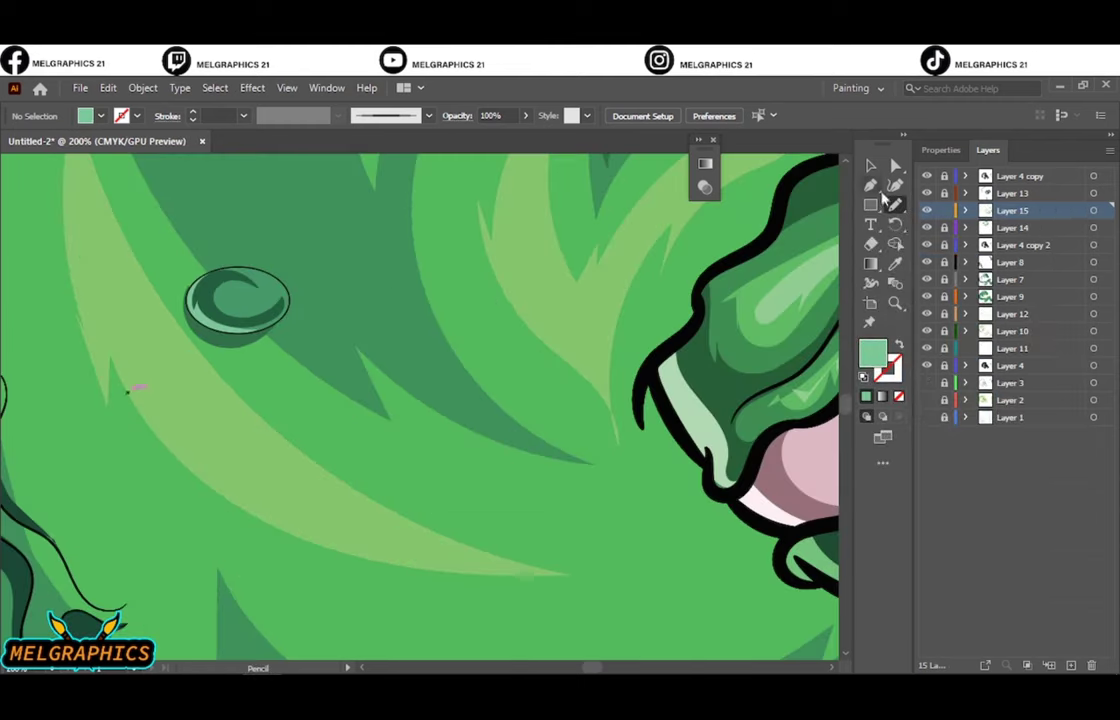
Step: Add a short light-green highlight at the crescent spot's tip, redoing a misplaced stroke
key(i)
key(ctrl+0)
alt+scroll(442, 282, up, 3)
alt+scroll(442, 282, up, 2)
key(n)
drag(415, 295, 488, 237)
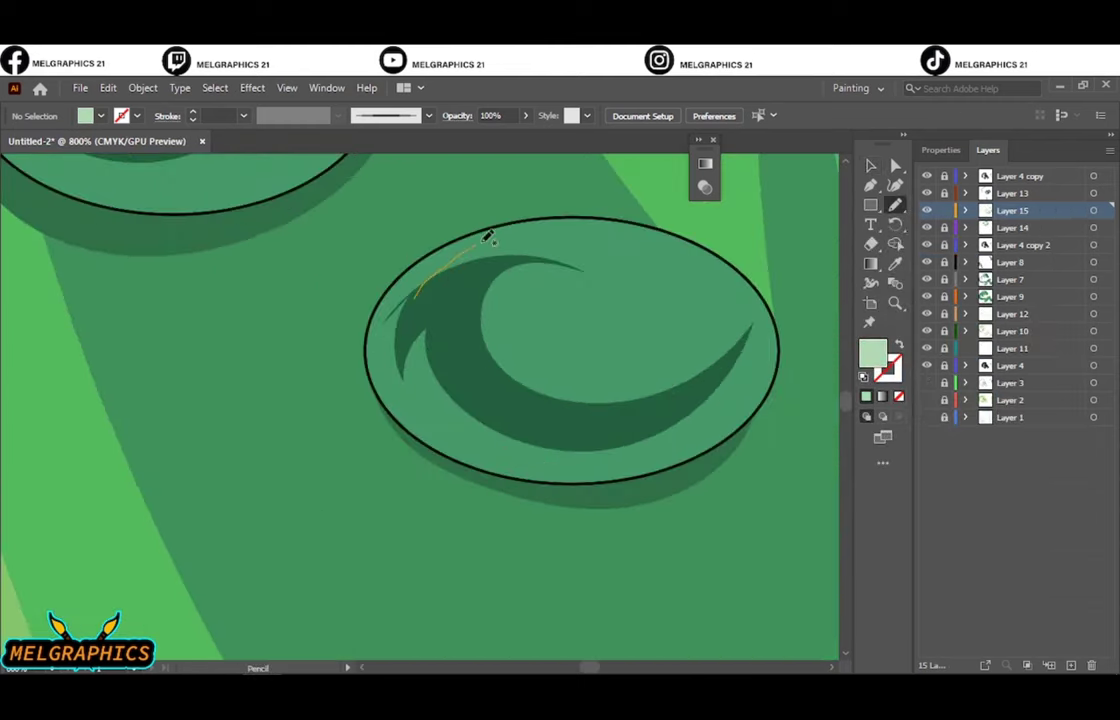
key(ctrl+z)
drag(415, 328, 448, 278)
key(ctrl+0)
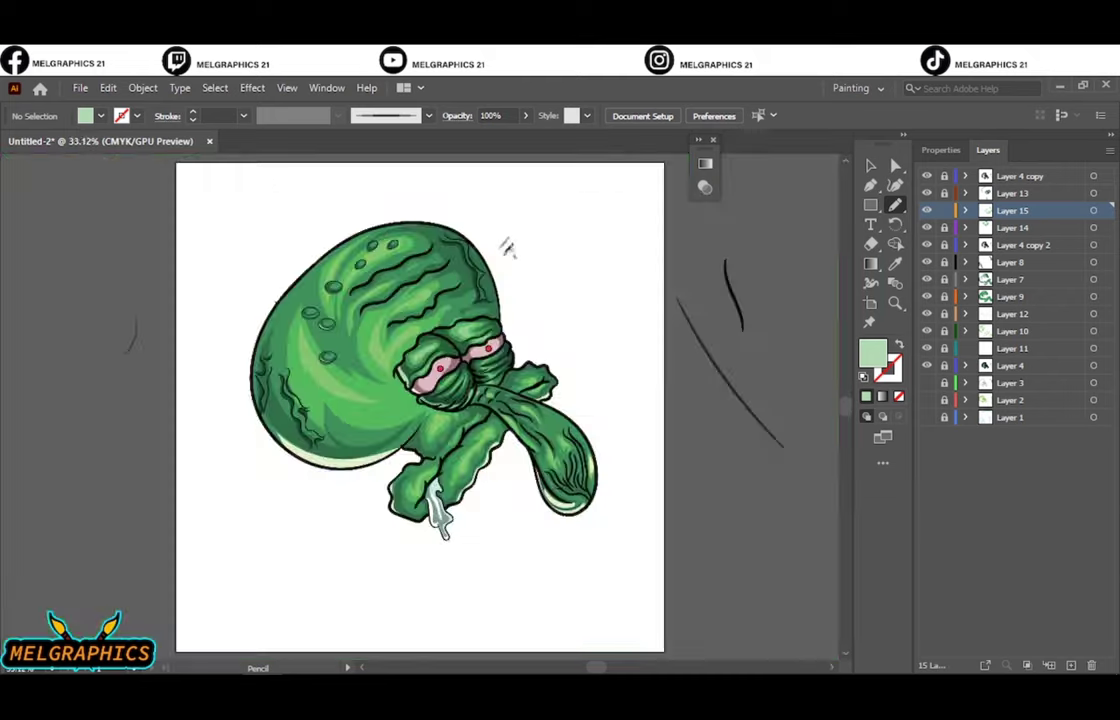
Step: Draw a light-green highlight on another head spot
alt+scroll(343, 238, up, 5)
key(ctrl+0)
alt+scroll(255, 322, up, 6)
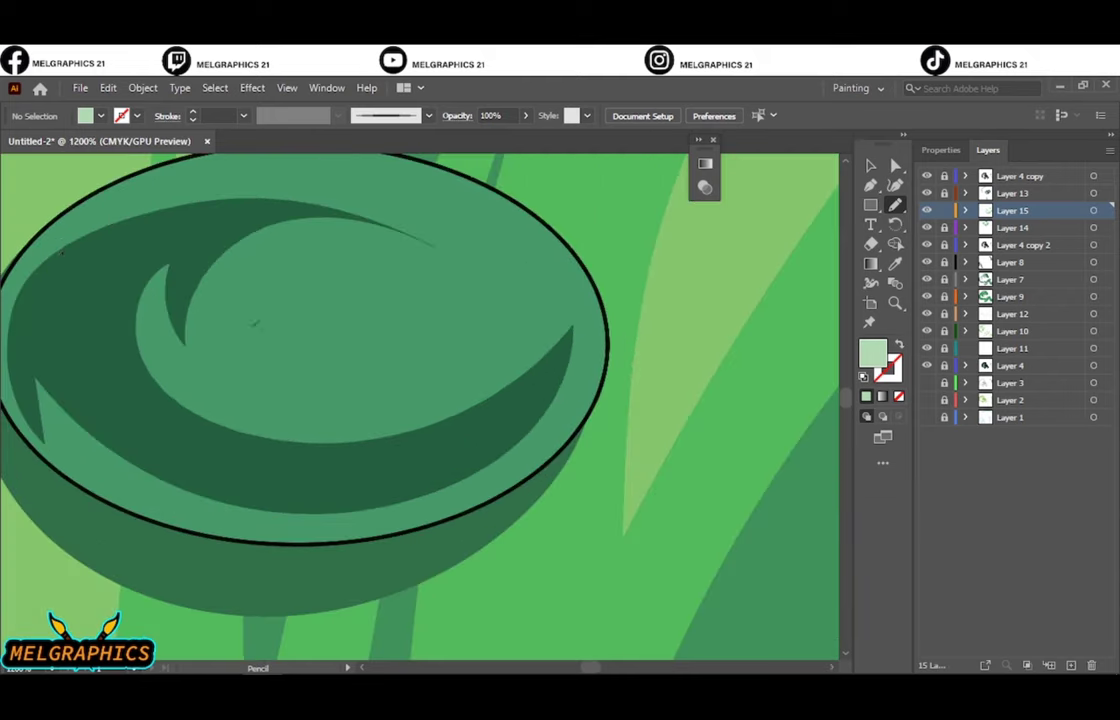
drag(110, 467, 125, 488)
key(ctrl+0)
alt+scroll(420, 290, up, 4)
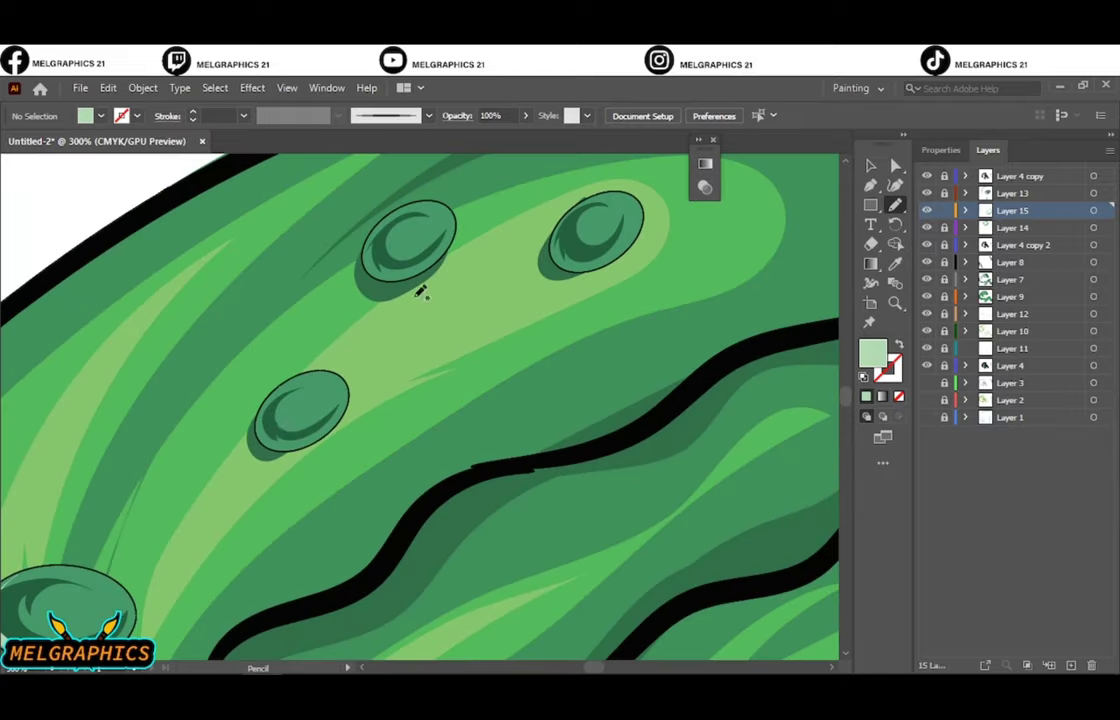
key(ctrl+0)
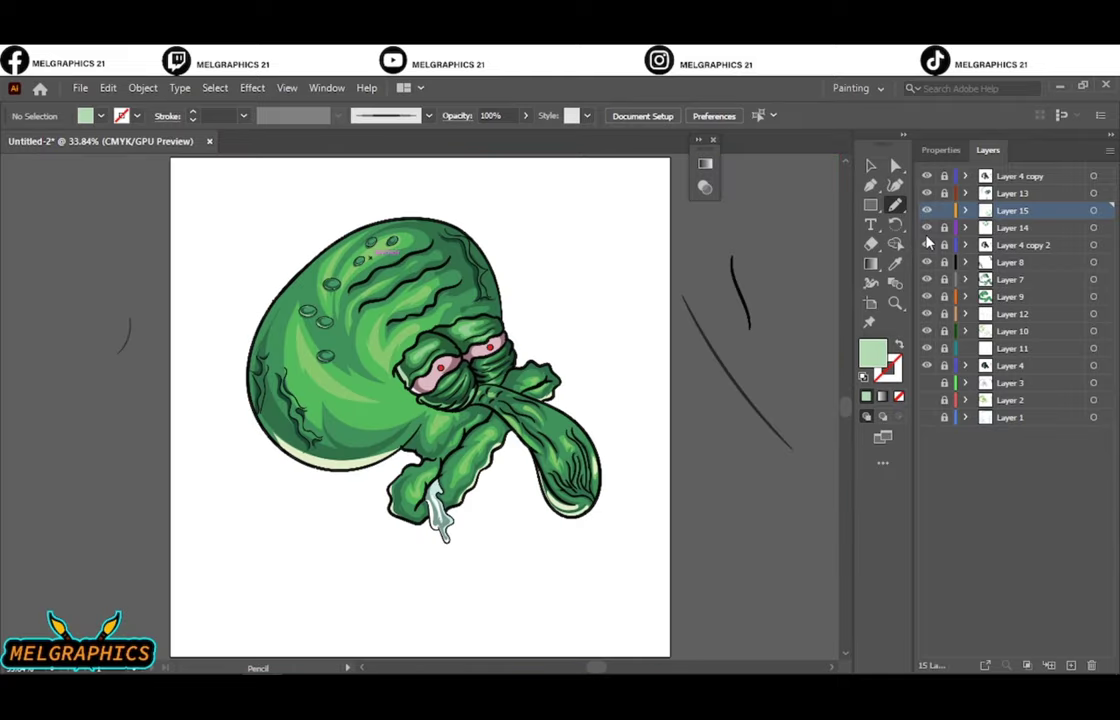
Step: Set a pink stroke with the round Paintbrush and create a new layer above Layer 1
click(428, 116)
click(136, 116)
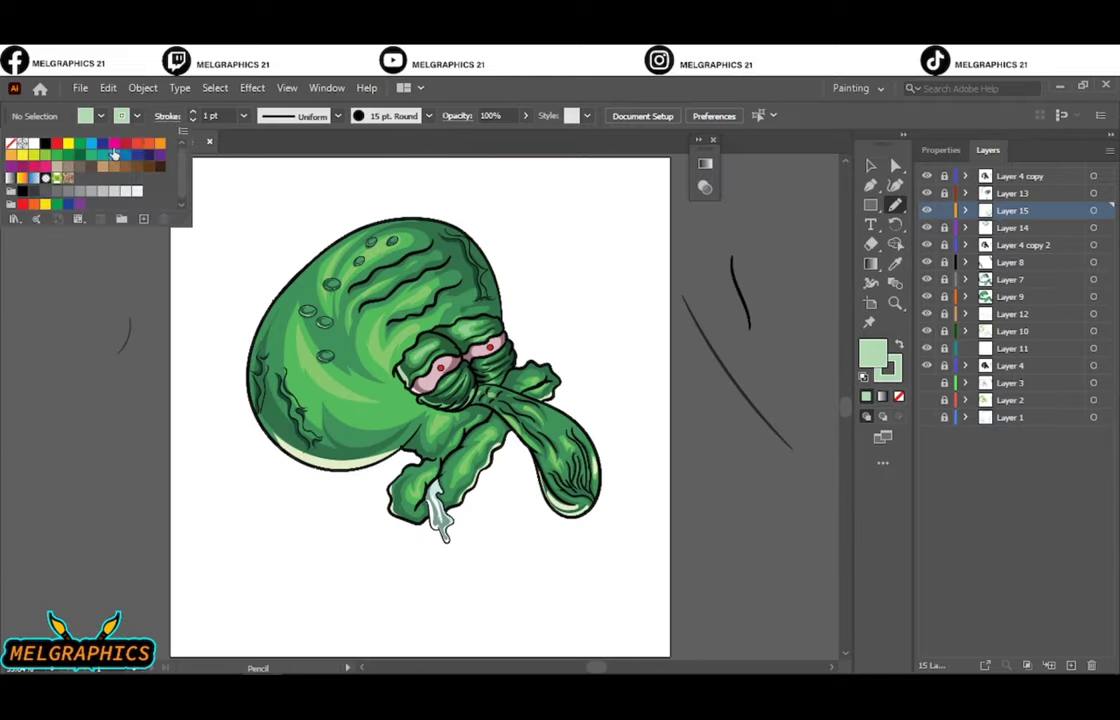
click(50, 175)
click(1010, 417)
key(ctrl+l)
scroll(711, 497, down, 2)
Step: Set the stroke weight to 7 pt and paint a pink wavy stroke across the lower artboard
click(243, 116)
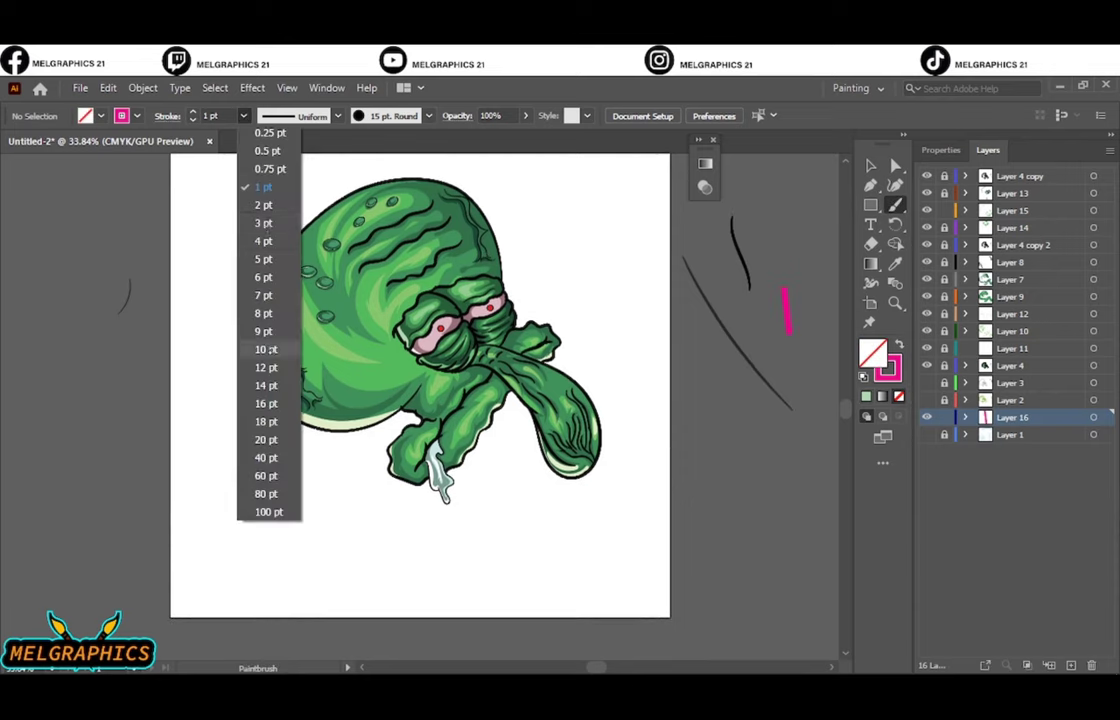
drag(160, 355, 270, 565)
key(ctrl+z)
click(243, 116)
click(265, 307)
mouse_move(165, 475)
mouse_down()
mouse_move(400, 635)
mouse_move(700, 455)
mouse_up()
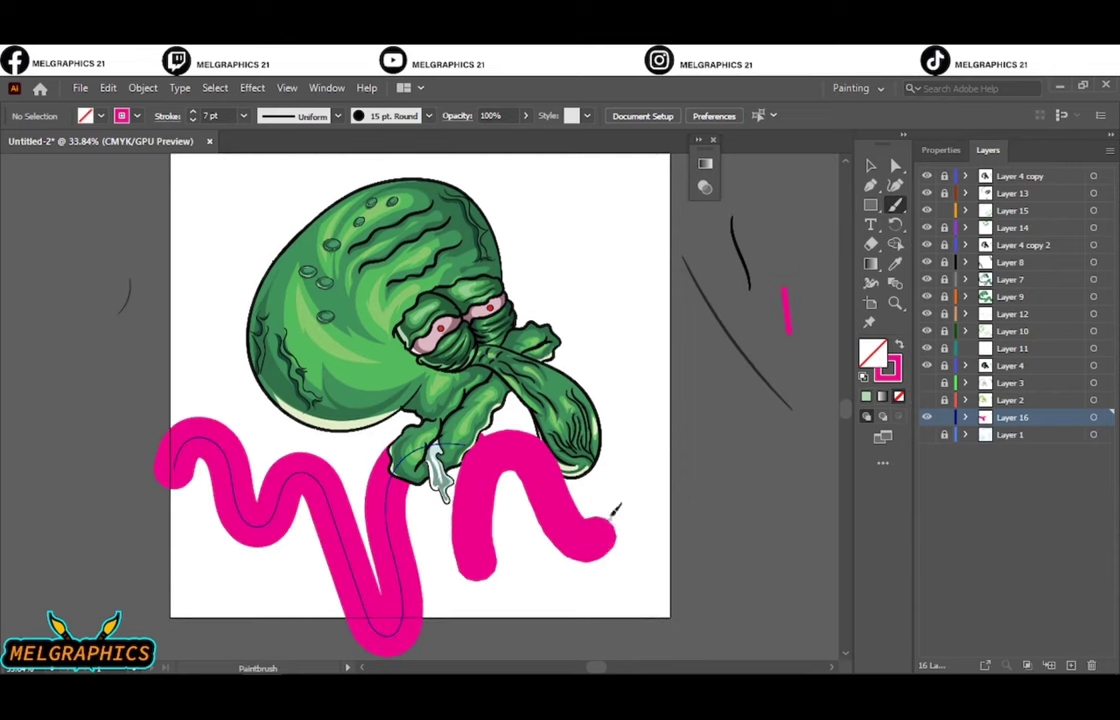
Step: Paint a blue wavy stroke behind the head, replacing earlier blue strokes at the lower left
click(136, 116)
click(95, 150)
mouse_move(160, 560)
mouse_down()
mouse_move(172, 527)
mouse_move(304, 515)
mouse_up()
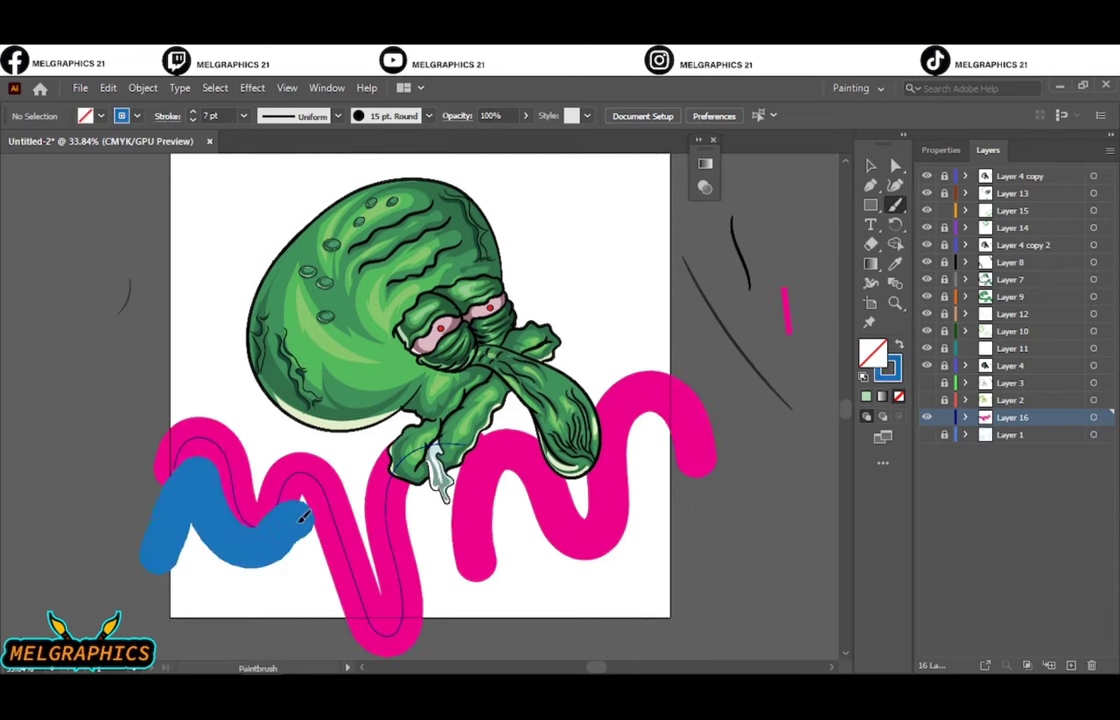
drag(437, 549, 447, 474)
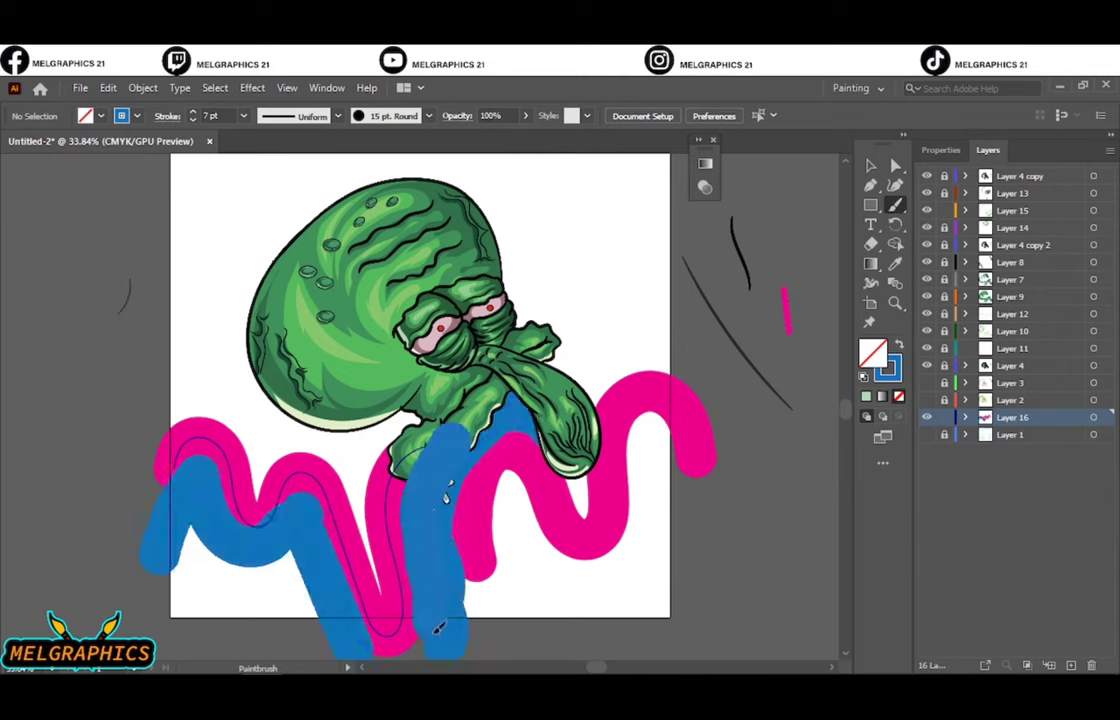
key(ctrl+z)
key(ctrl+z)
key(ctrl+z)
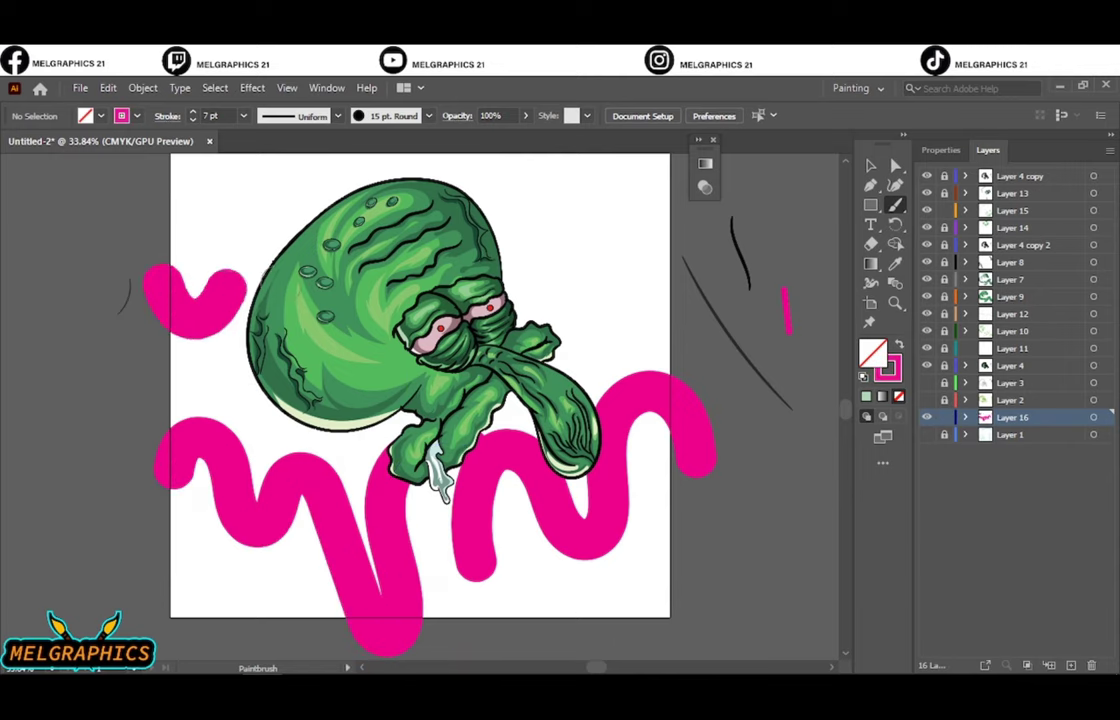
click(136, 116)
click(126, 155)
mouse_move(135, 318)
mouse_down()
mouse_move(238, 392)
mouse_move(688, 330)
mouse_up()
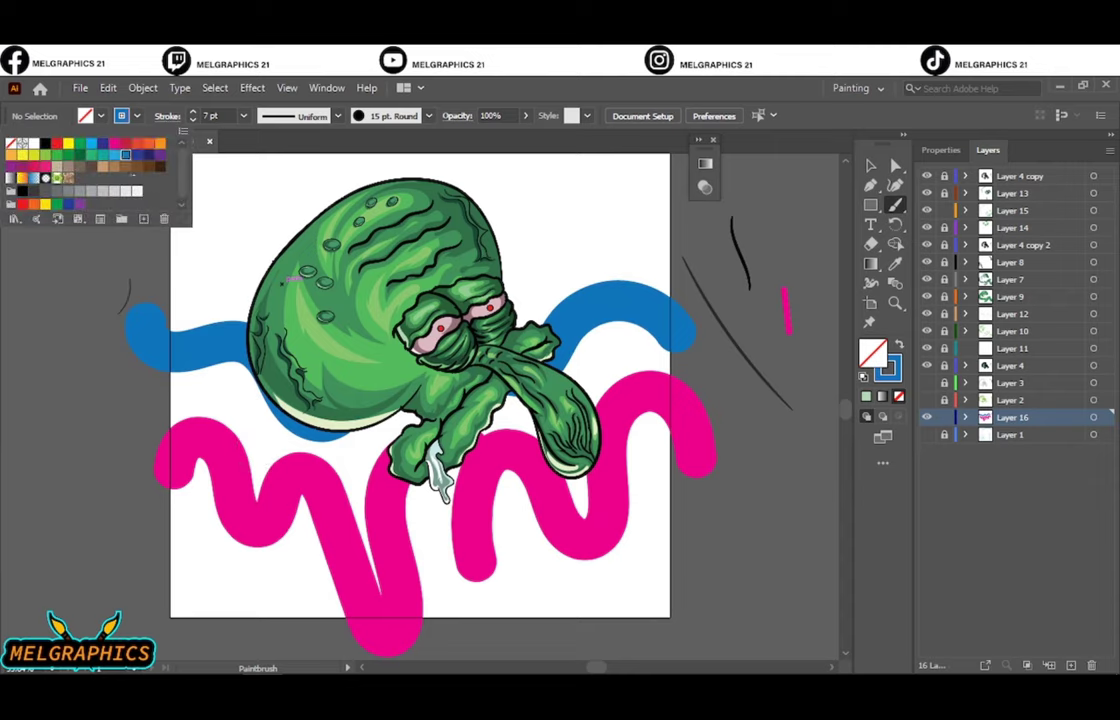